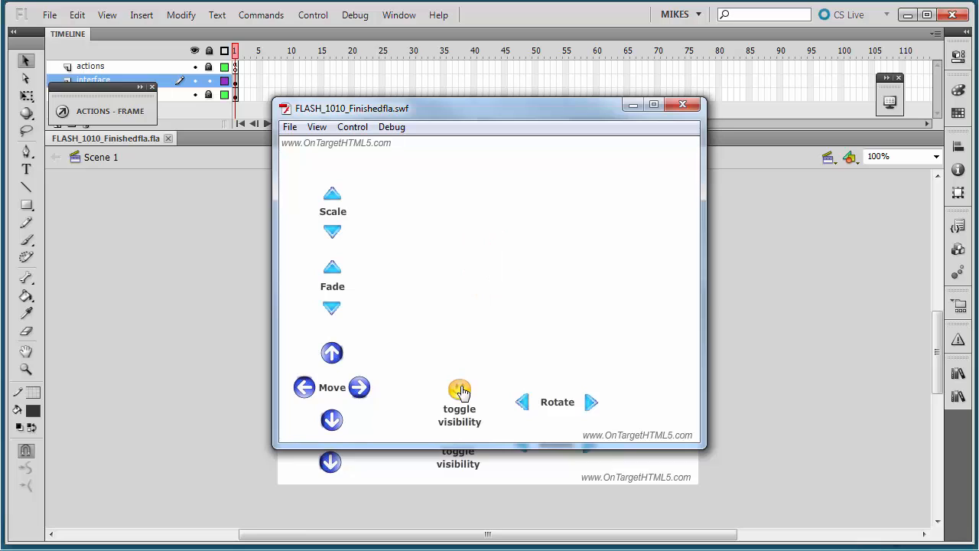
Test the finished rocket movie by toggling the rocket's visibility and rotating it in both directions
{"action": "left_click", "coordinate": [459, 390]}
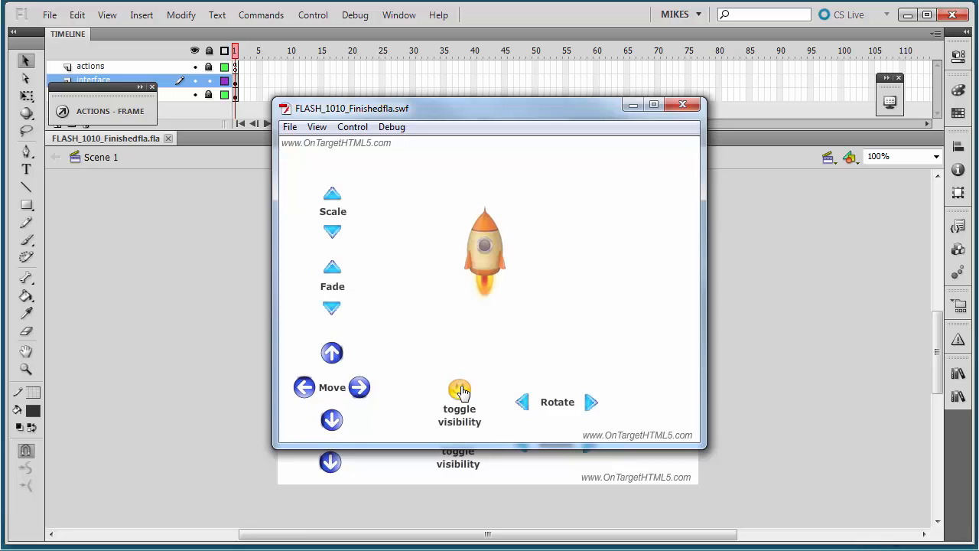
{"action": "left_click", "coordinate": [520, 404]}
{"action": "left_click", "coordinate": [592, 406]}
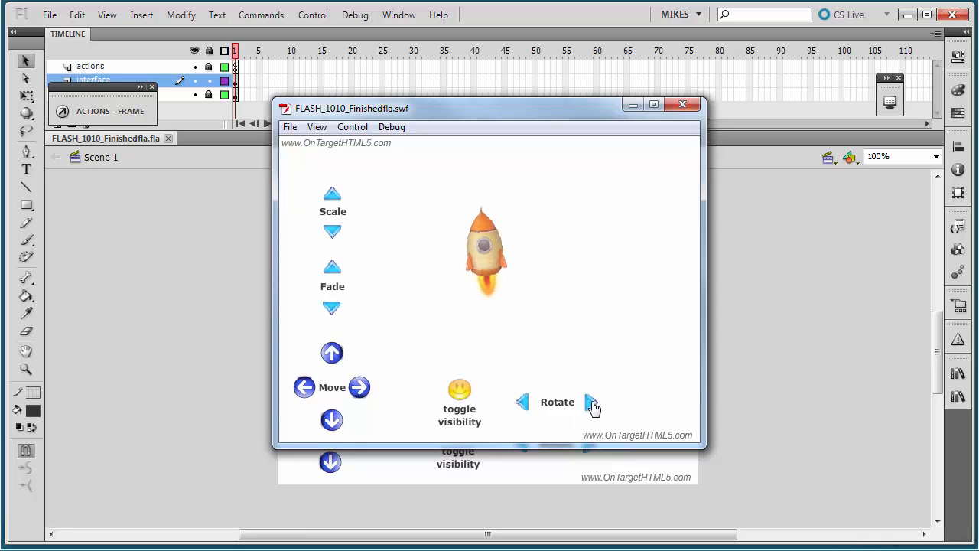
{"action": "left_click", "coordinate": [593, 405]}
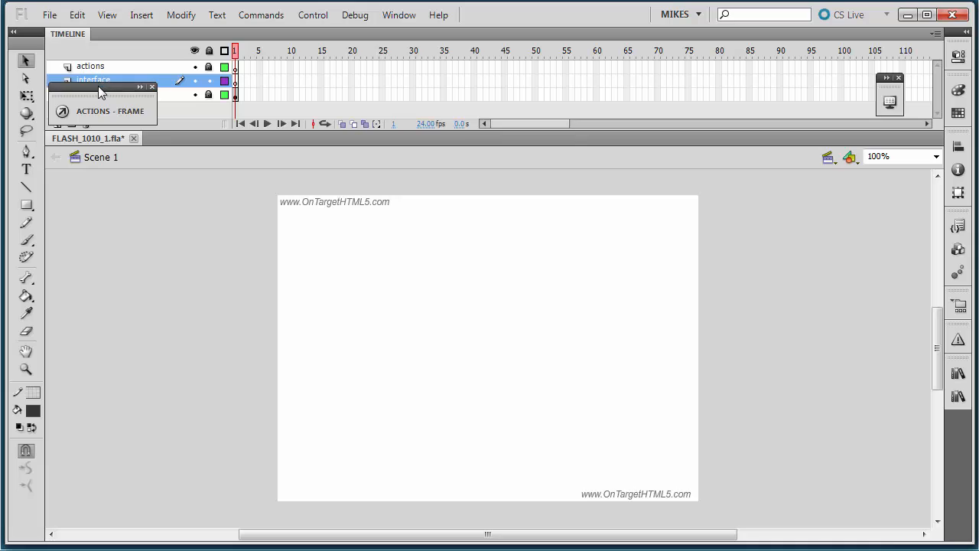
Move the collapsed Actions panel clear of the timeline layers and make the interface layer active
{"action": "left_click_drag", "start_coordinate": [98, 86], "coordinate": [100, 184]}
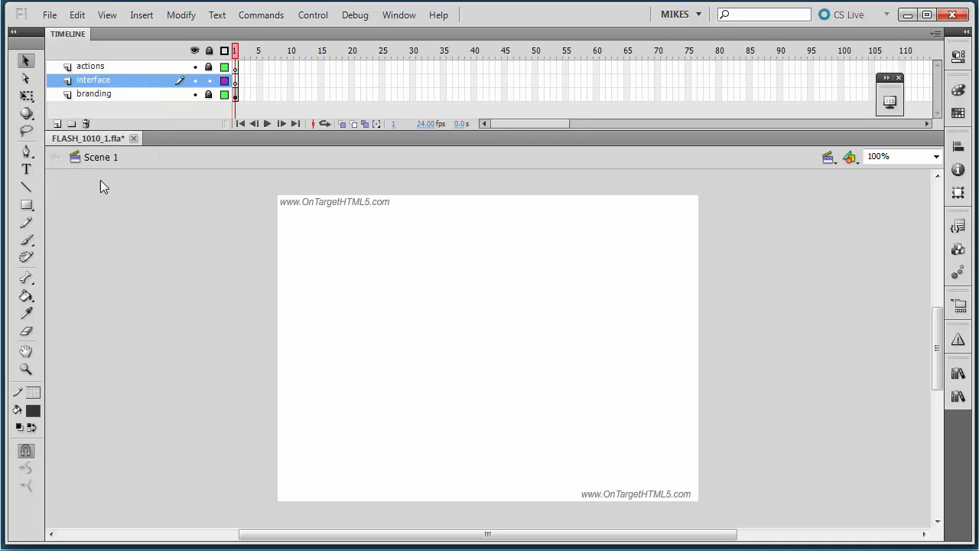
{"action": "left_click", "coordinate": [133, 65]}
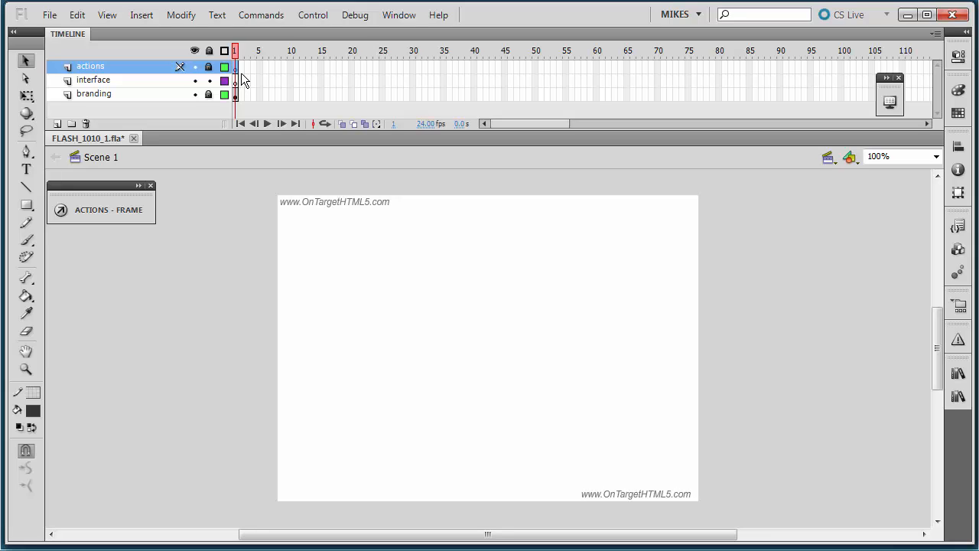
{"action": "left_click", "coordinate": [183, 84]}
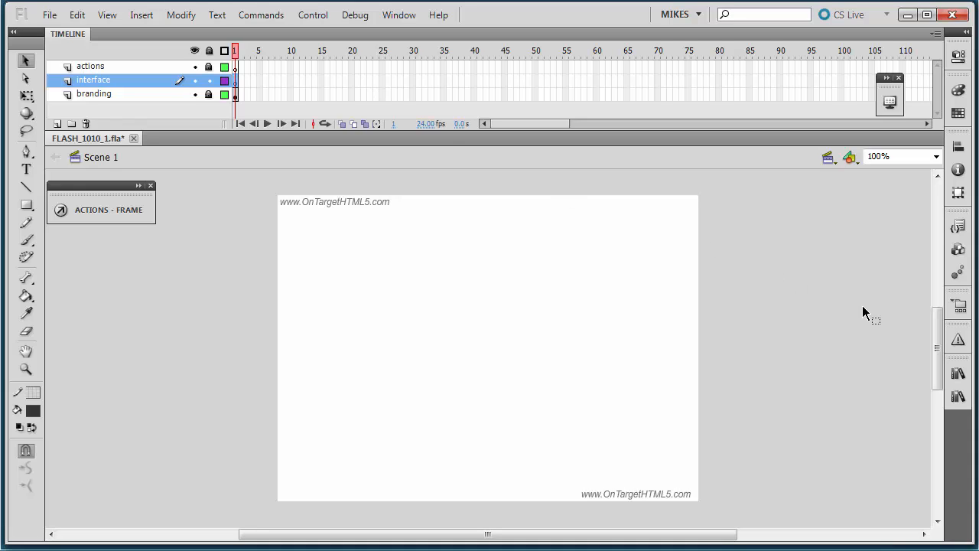
Examine the document's library symbols and the available User Interface and Video components
{"action": "left_click", "coordinate": [957, 373]}
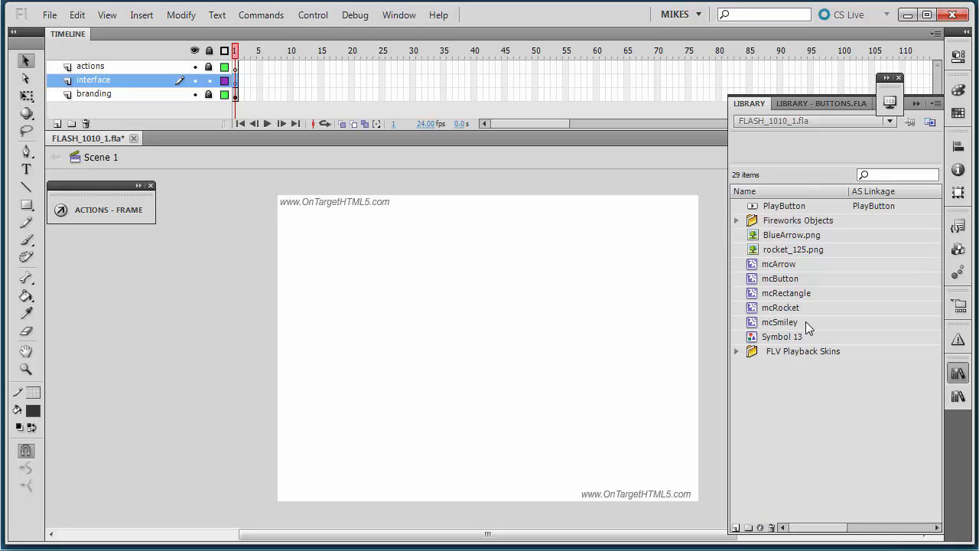
{"action": "left_click", "coordinate": [916, 104]}
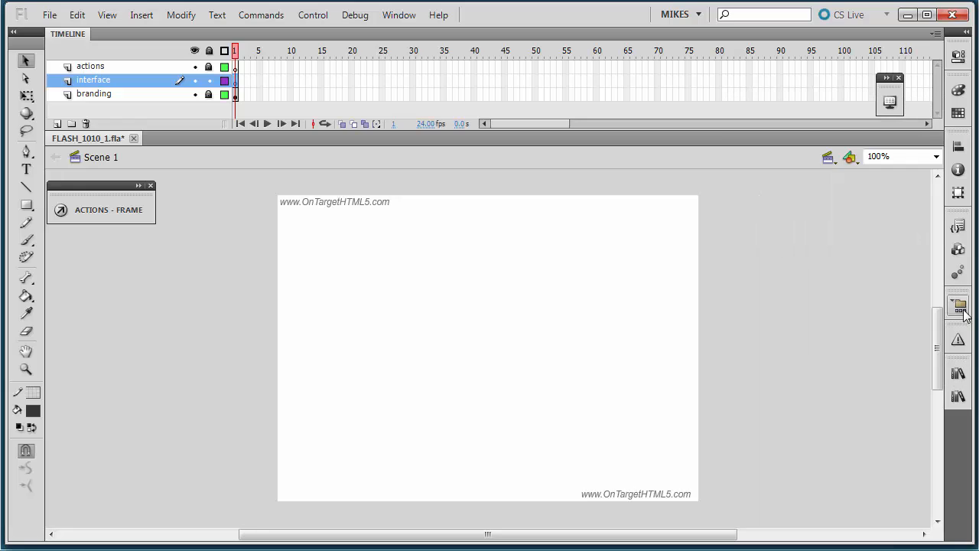
{"action": "left_click", "coordinate": [958, 250]}
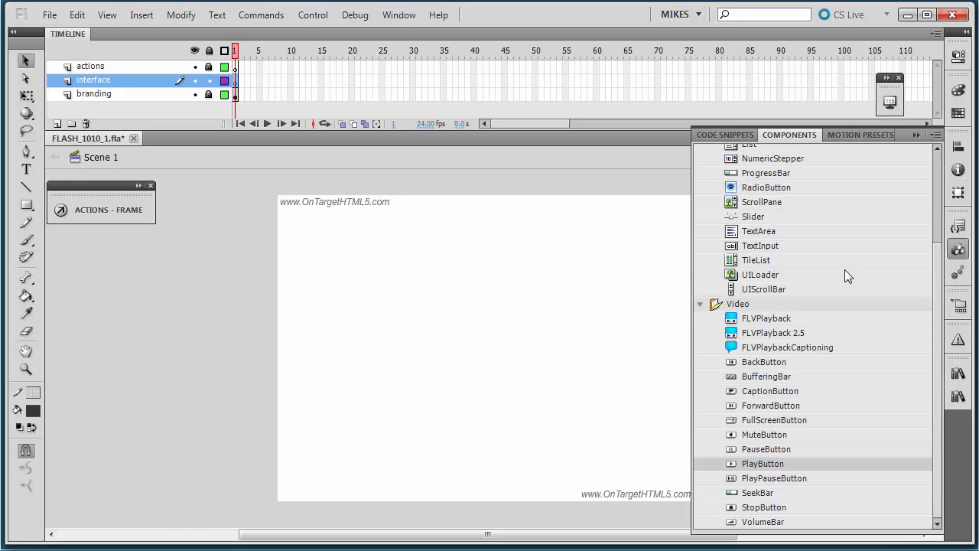
{"action": "left_click", "coordinate": [702, 303]}
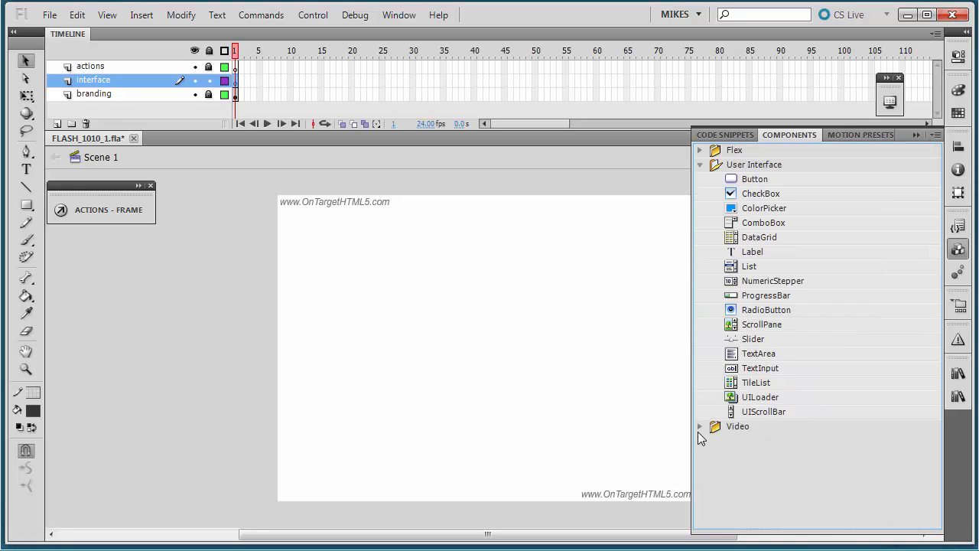
{"action": "left_click", "coordinate": [698, 427]}
{"action": "scroll", "coordinate": [776, 412], "scroll_direction": "down", "scroll_amount": 3}
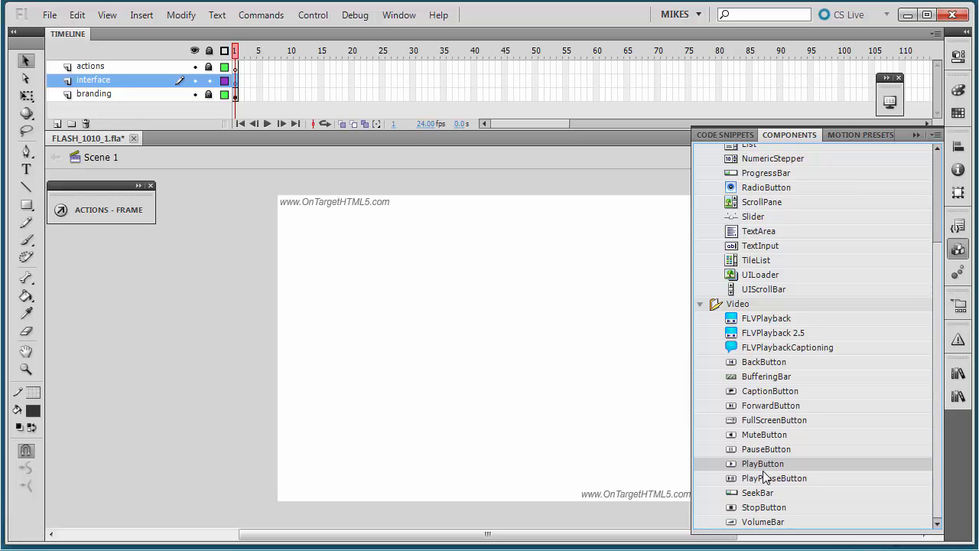
{"action": "left_click", "coordinate": [701, 306]}
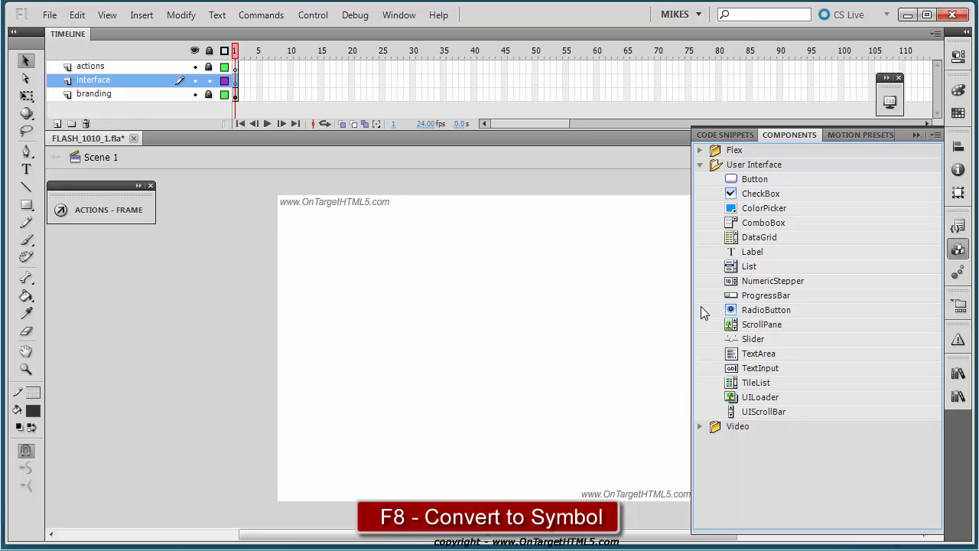
{"action": "left_click", "coordinate": [699, 165]}
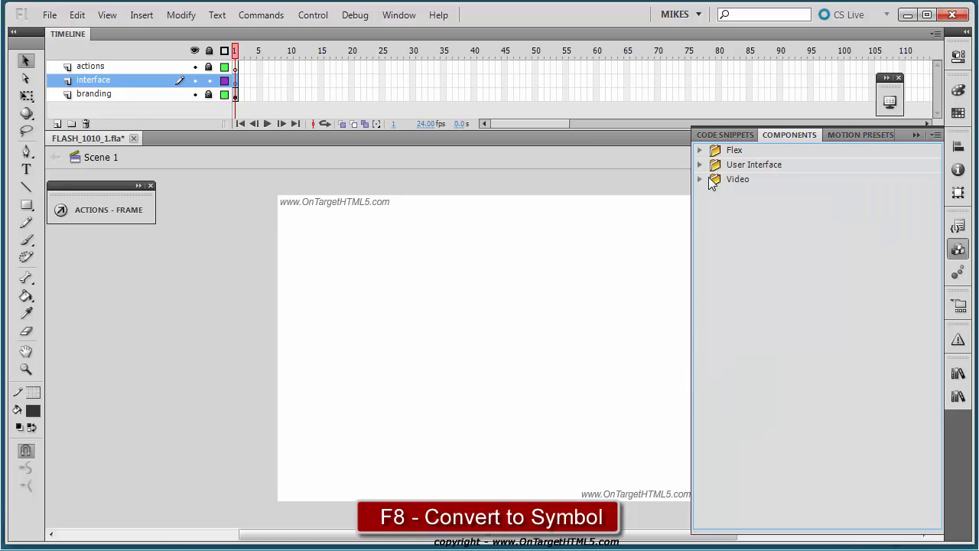
{"action": "left_click", "coordinate": [916, 135]}
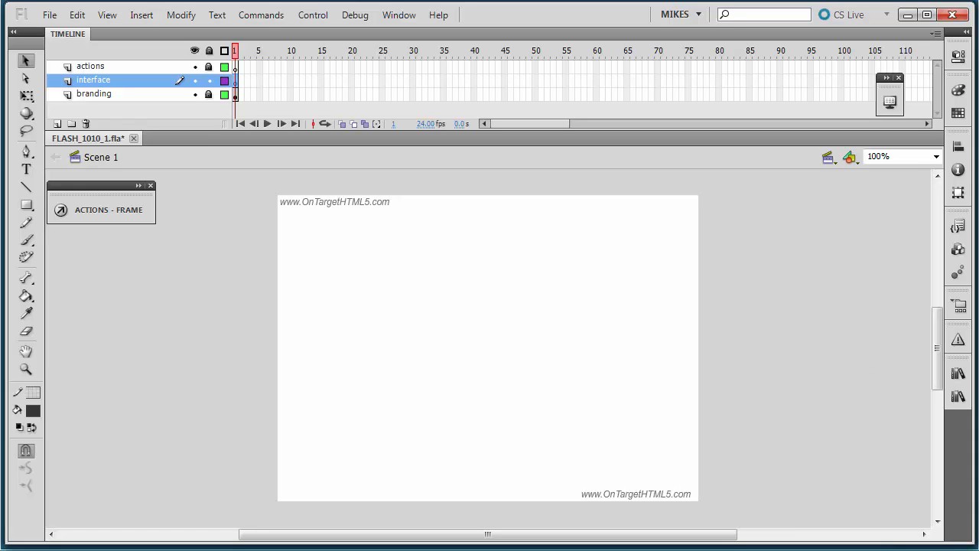
Place two mcArrow instances on the interface layer, one below the other near the stage's left edge
{"action": "left_click", "coordinate": [957, 373]}
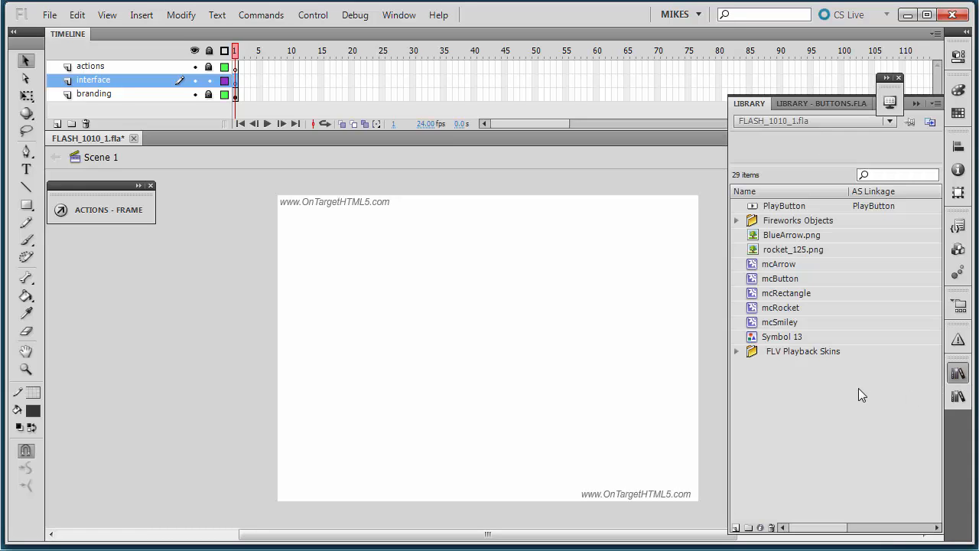
{"action": "left_click", "coordinate": [776, 267]}
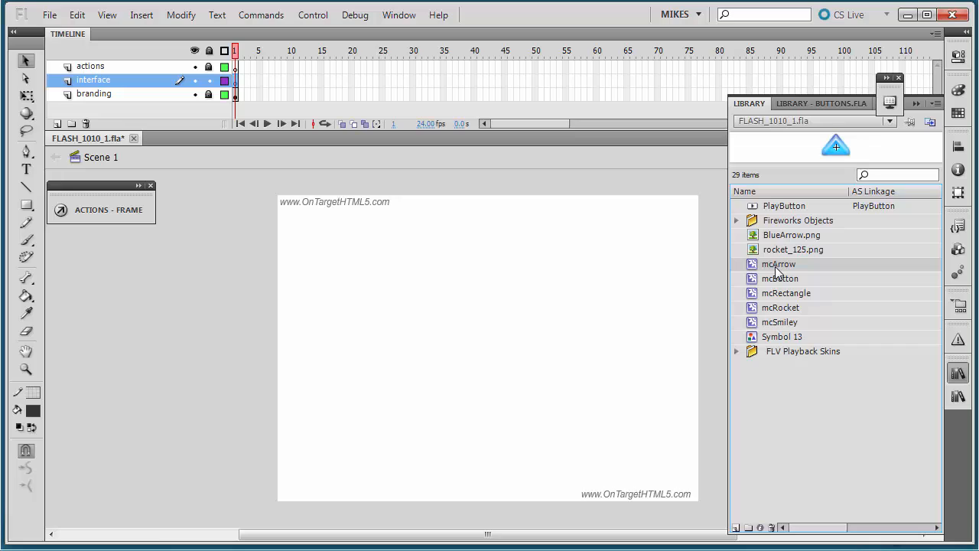
{"action": "left_click_drag", "start_coordinate": [776, 267], "coordinate": [317, 285]}
{"action": "left_click_drag", "start_coordinate": [777, 265], "coordinate": [318, 319]}
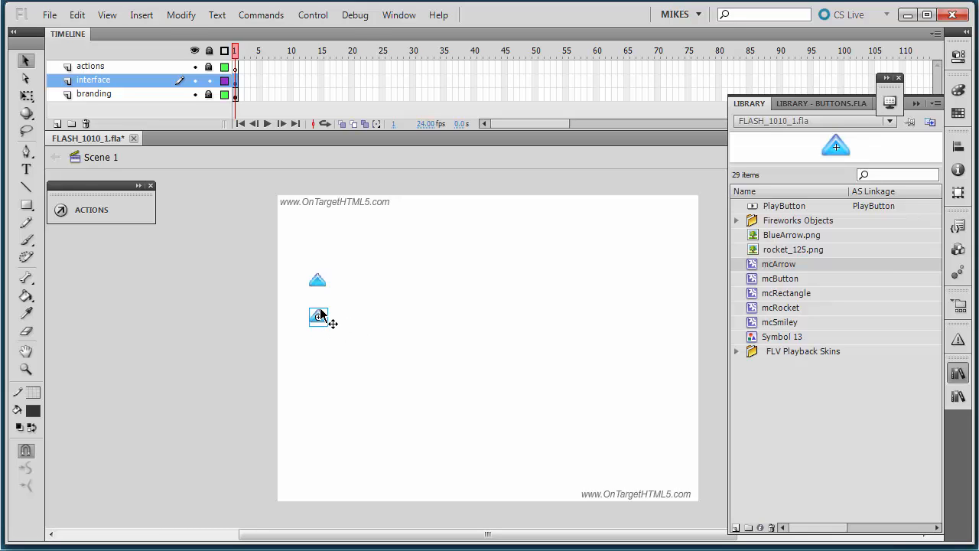
Rotate the lower arrow instance 90° clockwise
{"action": "left_click", "coordinate": [180, 16]}
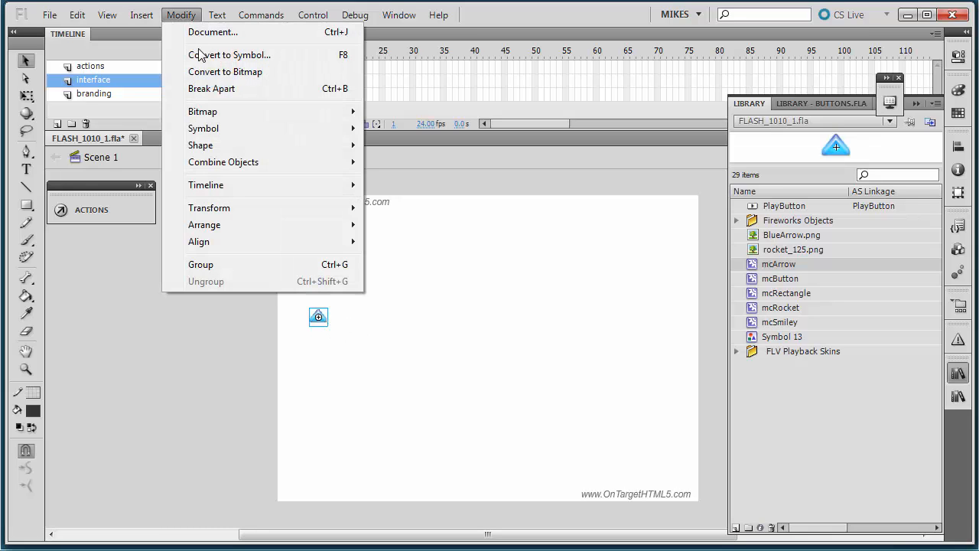
{"action": "mouse_move", "coordinate": [257, 207]}
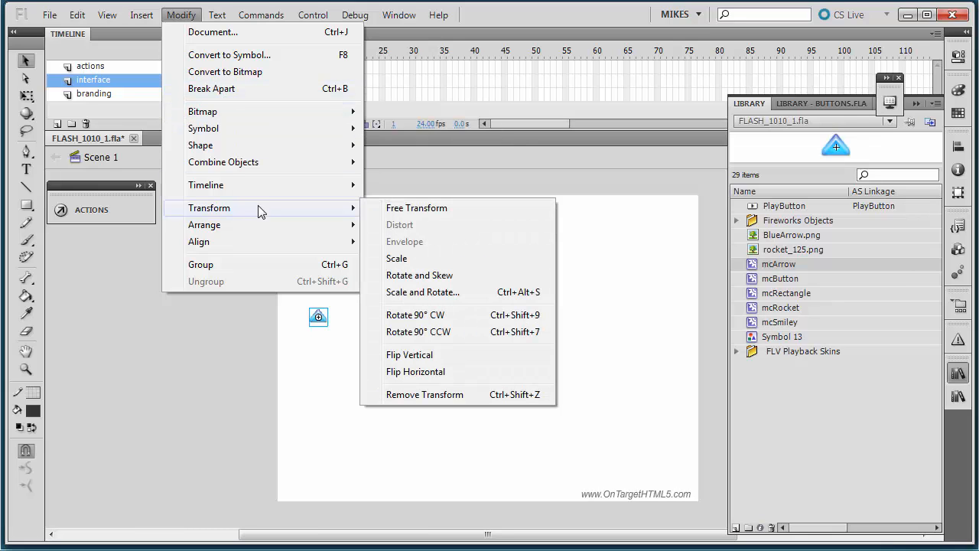
{"action": "left_click", "coordinate": [405, 276]}
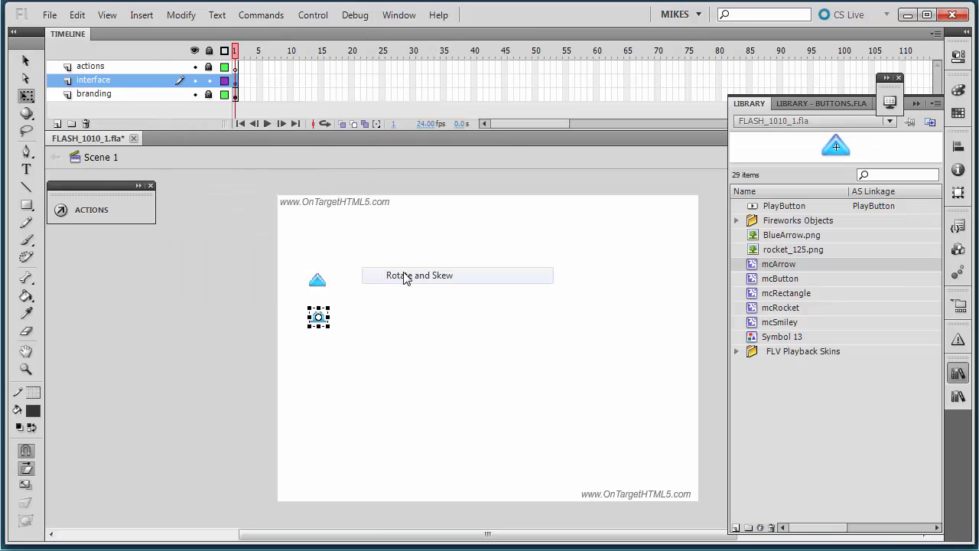
{"action": "left_click", "coordinate": [189, 19]}
{"action": "mouse_move", "coordinate": [226, 225]}
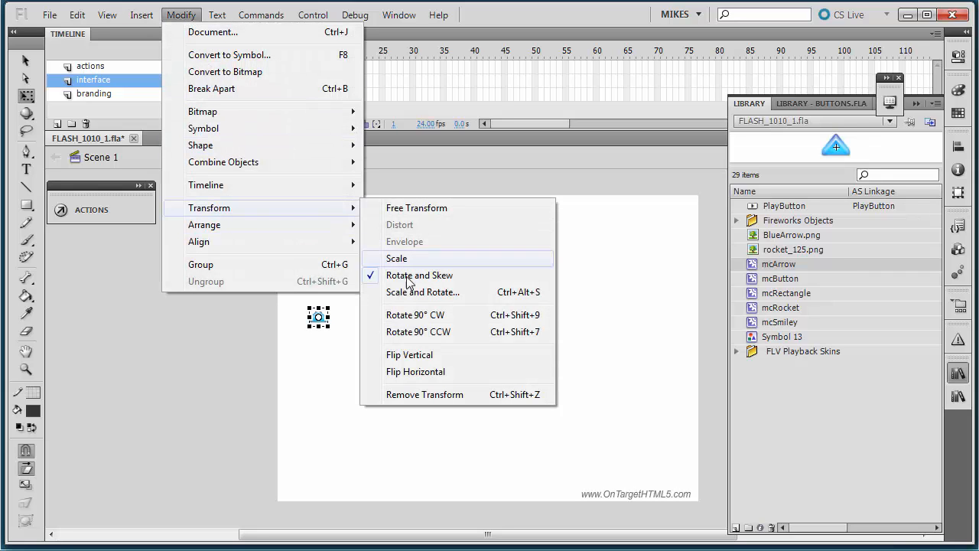
{"action": "left_click", "coordinate": [419, 321]}
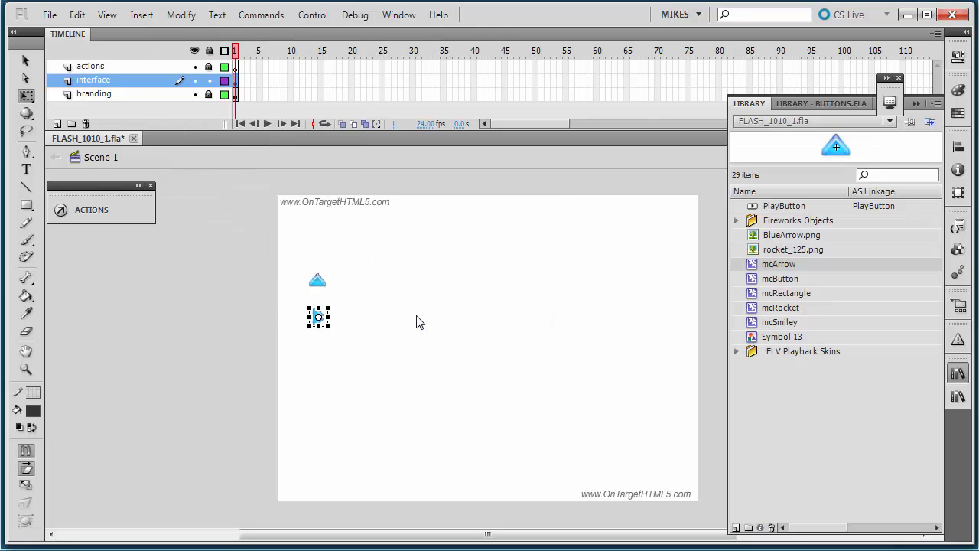
Rotate the lower arrow by a further 90 degrees with Scale and Rotate so it points down, then deselect it
{"action": "left_click", "coordinate": [176, 16]}
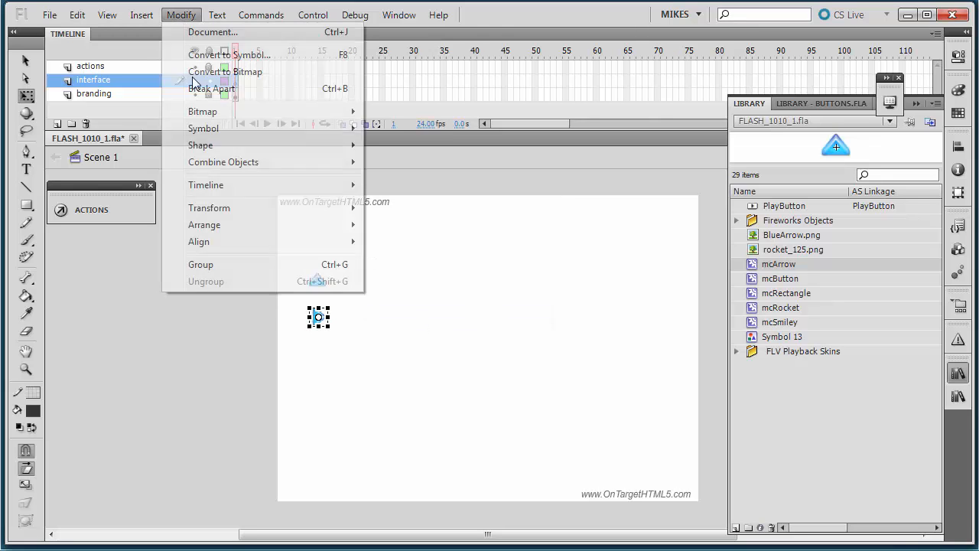
{"action": "mouse_move", "coordinate": [219, 214]}
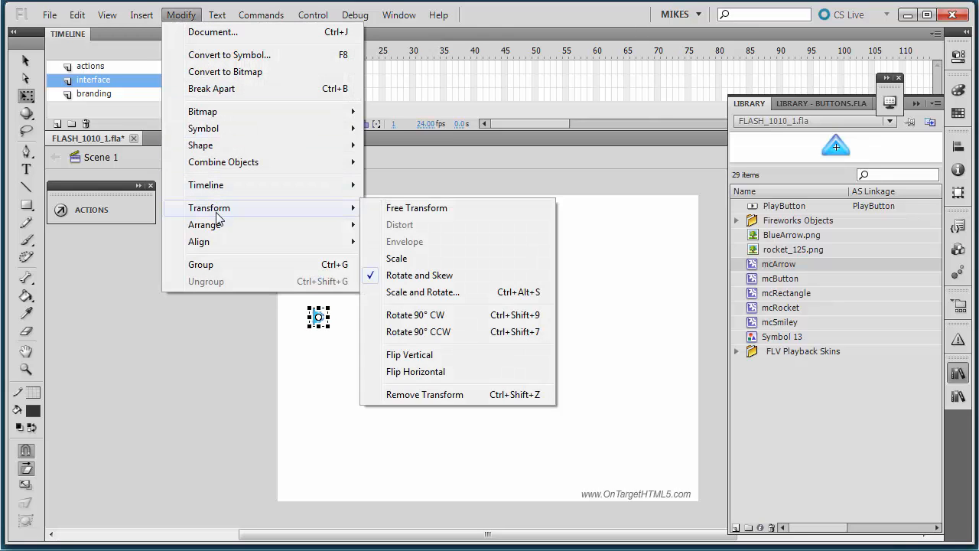
{"action": "left_click", "coordinate": [426, 293]}
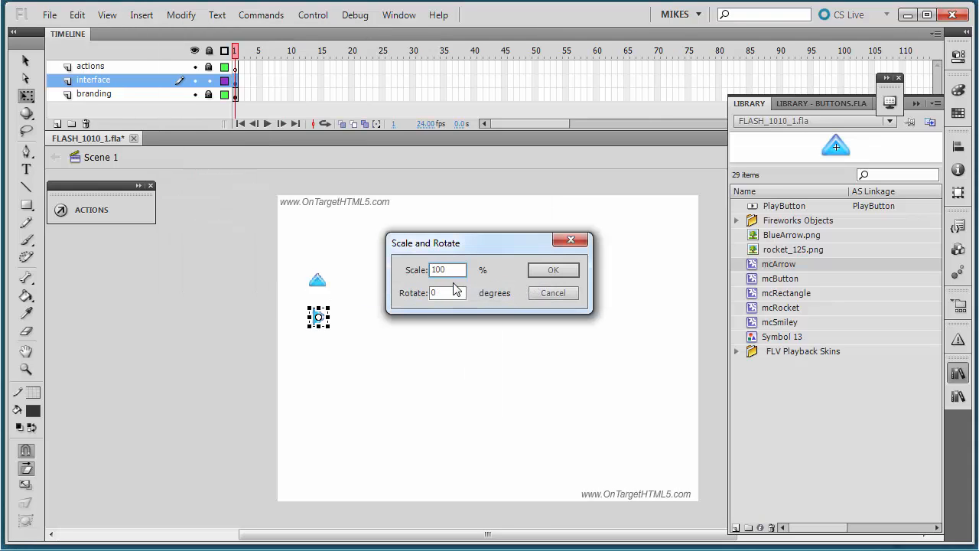
{"action": "key", "text": "Tab"}
{"action": "type", "text": "90"}
{"action": "left_click", "coordinate": [556, 270]}
{"action": "left_click", "coordinate": [427, 367]}
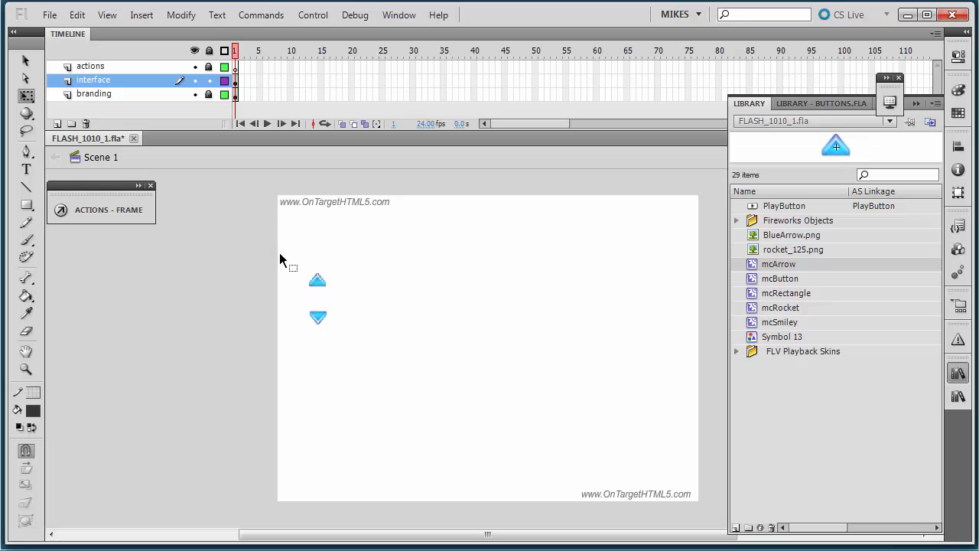
Nudge both arrows together slightly upward on the stage and deselect them
{"action": "left_click_drag", "start_coordinate": [280, 255], "coordinate": [367, 356]}
{"action": "key", "text": "Up"}
{"action": "key", "text": "Up"}
{"action": "key", "text": "Up"}
{"action": "key", "text": "Up"}
{"action": "key", "text": "Up"}
{"action": "key", "text": "Up"}
{"action": "key", "text": "Up"}
{"action": "key", "text": "Up"}
{"action": "key", "text": "Up"}
{"action": "key", "text": "Up"}
{"action": "key", "text": "Up"}
{"action": "key", "text": "Up"}
{"action": "key", "text": "Up"}
{"action": "key", "text": "Up"}
{"action": "key", "text": "Up"}
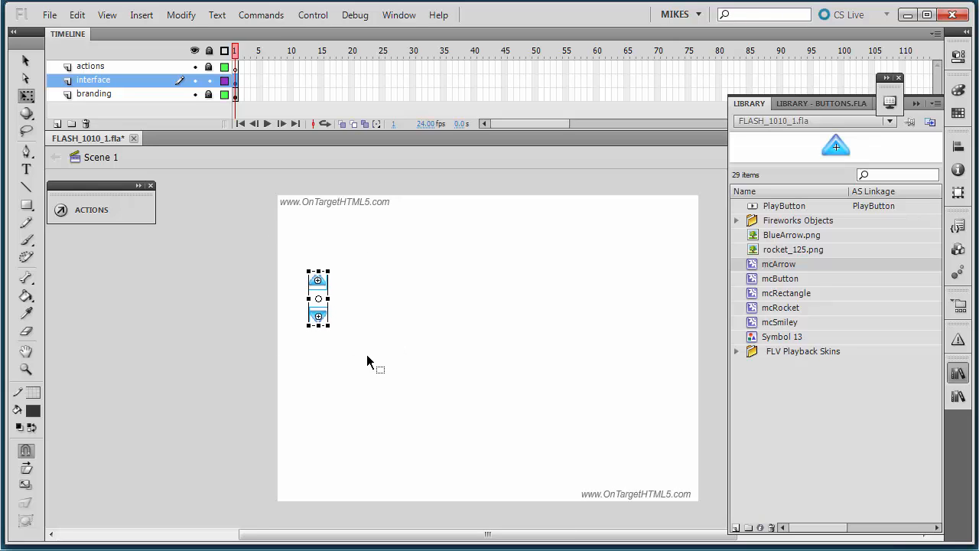
{"action": "key", "text": "Up"}
{"action": "key", "text": "Up"}
{"action": "key", "text": "Up"}
{"action": "key", "text": "Up"}
{"action": "key", "text": "Up"}
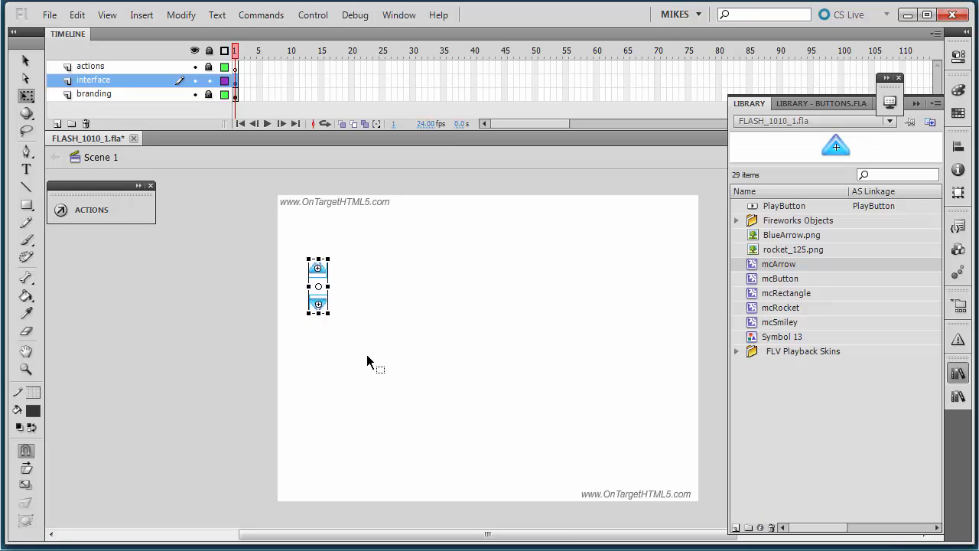
{"action": "left_click", "coordinate": [366, 354]}
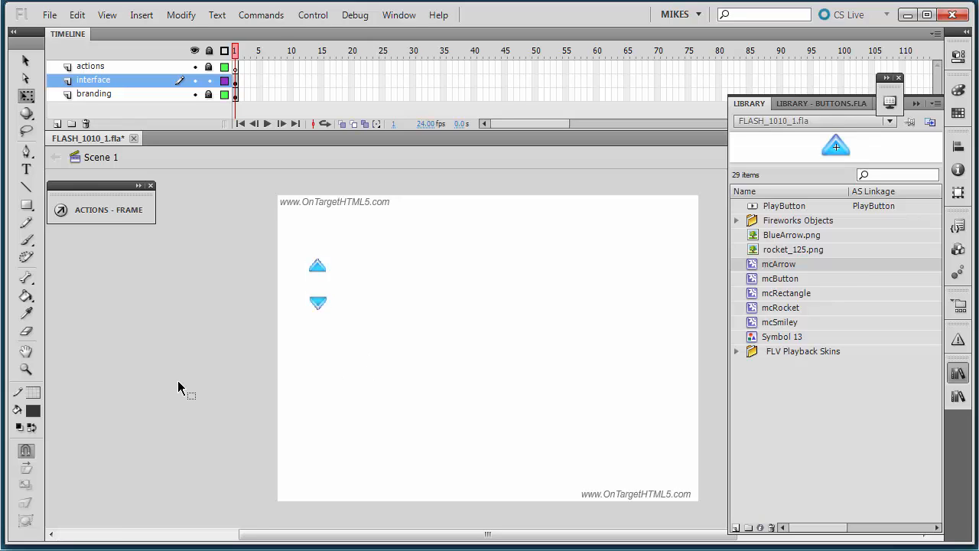
Add a static text label reading "Scale" between the two arrows
{"action": "left_click", "coordinate": [28, 170]}
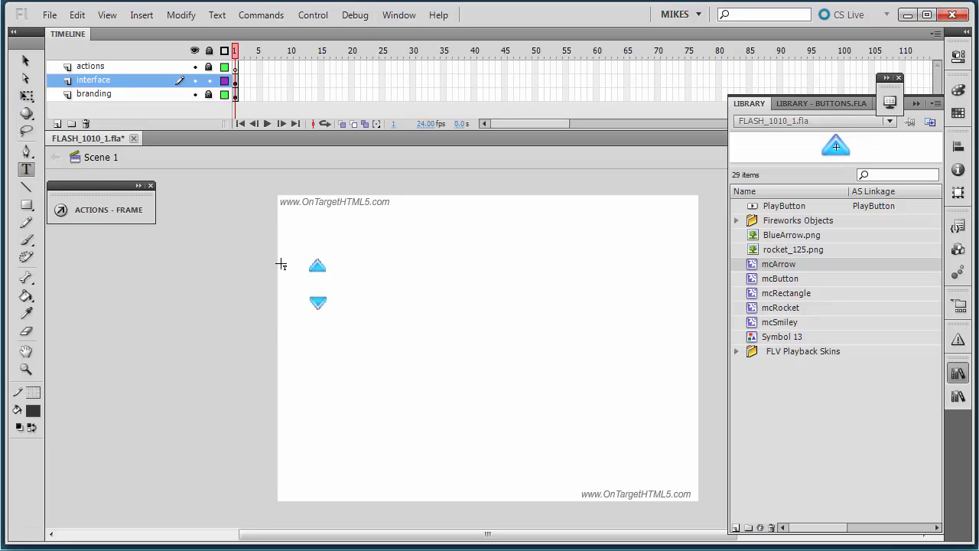
{"action": "left_click", "coordinate": [304, 282]}
{"action": "type", "text": "Scale"}
{"action": "left_click", "coordinate": [25, 61]}
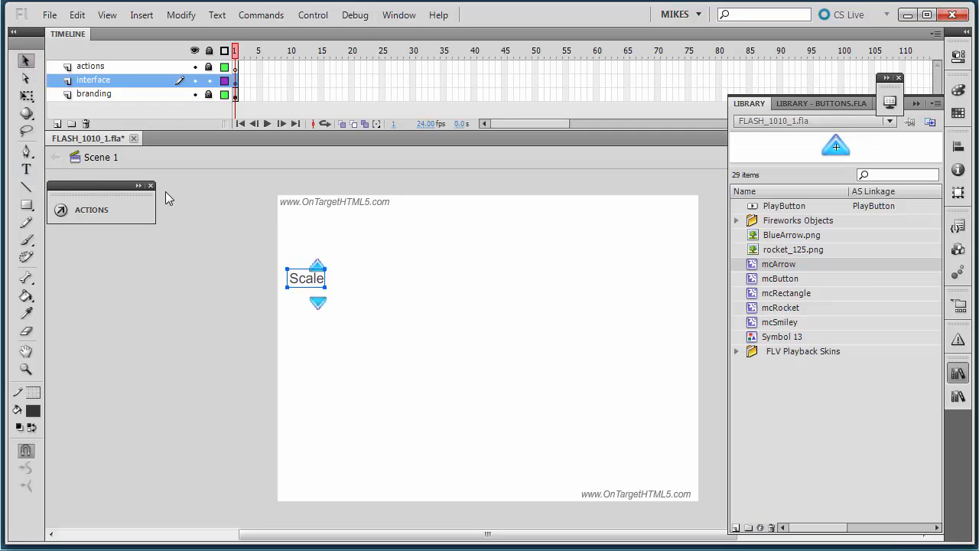
Centre the Scale label between the up and down arrows, at about X 27, Y 104
{"action": "mouse_move", "coordinate": [311, 283]}
{"action": "left_mouse_down"}
{"action": "mouse_move", "coordinate": [328, 297]}
{"action": "mouse_move", "coordinate": [321, 290]}
{"action": "left_mouse_up"}
{"action": "key", "text": "Down"}
{"action": "key", "text": "Down"}
{"action": "key", "text": "Down"}
{"action": "key", "text": "Down"}
{"action": "key", "text": "Down"}
{"action": "key", "text": "Down"}
{"action": "key", "text": "Down"}
{"action": "key", "text": "Down"}
{"action": "key", "text": "Down"}
{"action": "key", "text": "Down"}
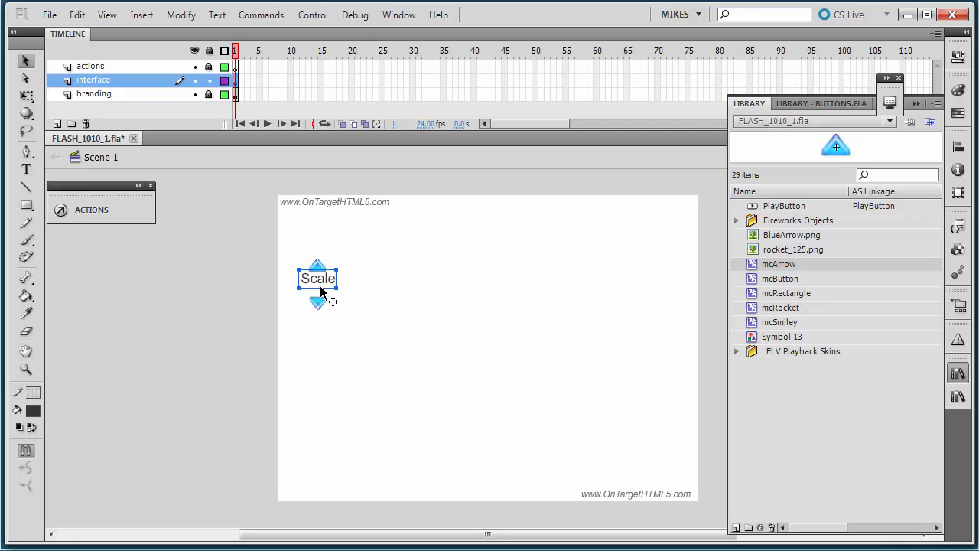
{"action": "key", "text": "Down"}
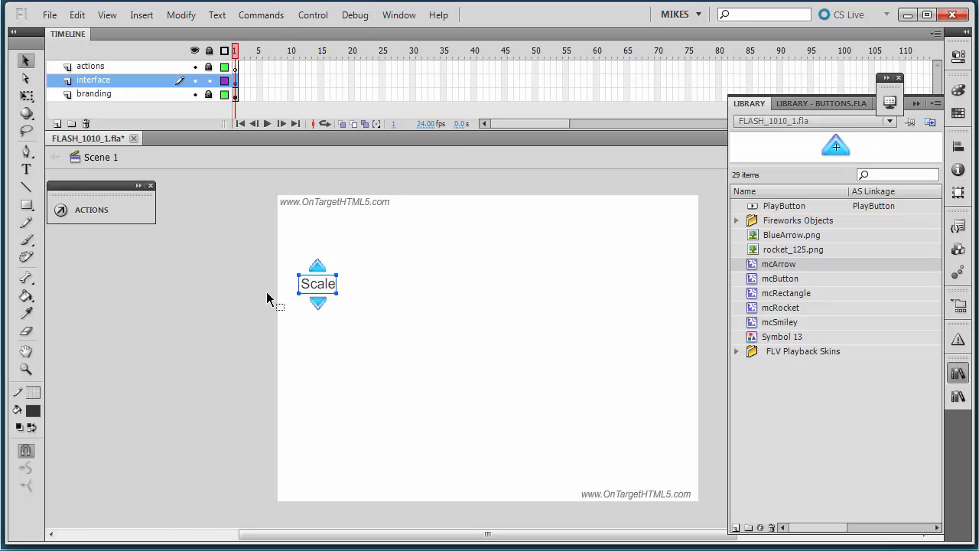
Set the Scale label's font size to 12 pt, nudge it slightly down between the arrows and deselect it
{"action": "left_click", "coordinate": [918, 105]}
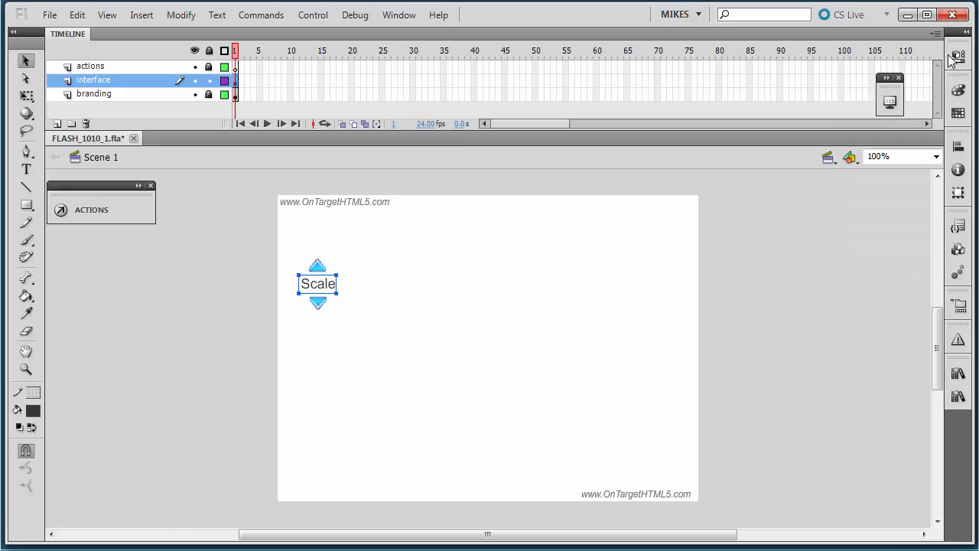
{"action": "left_click", "coordinate": [956, 58]}
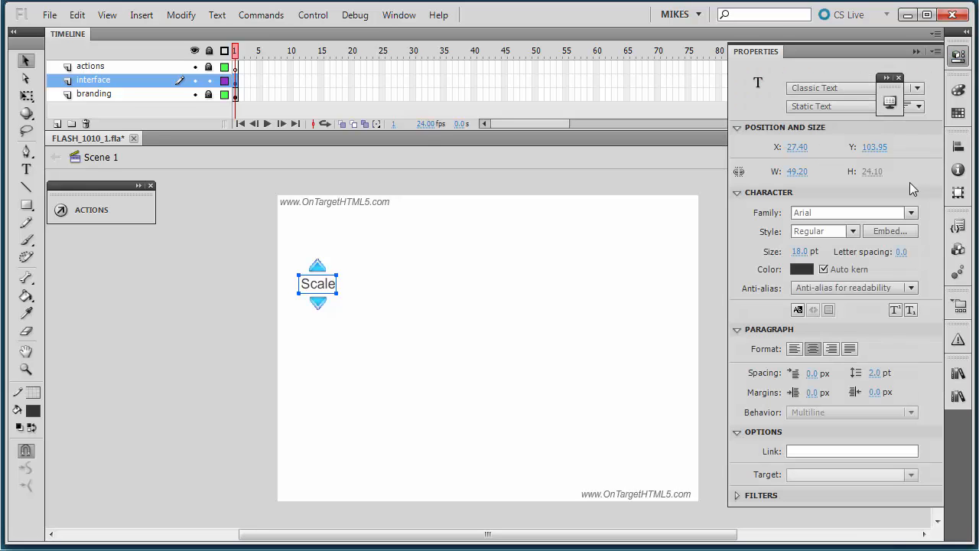
{"action": "left_click", "coordinate": [799, 252]}
{"action": "type", "text": "12"}
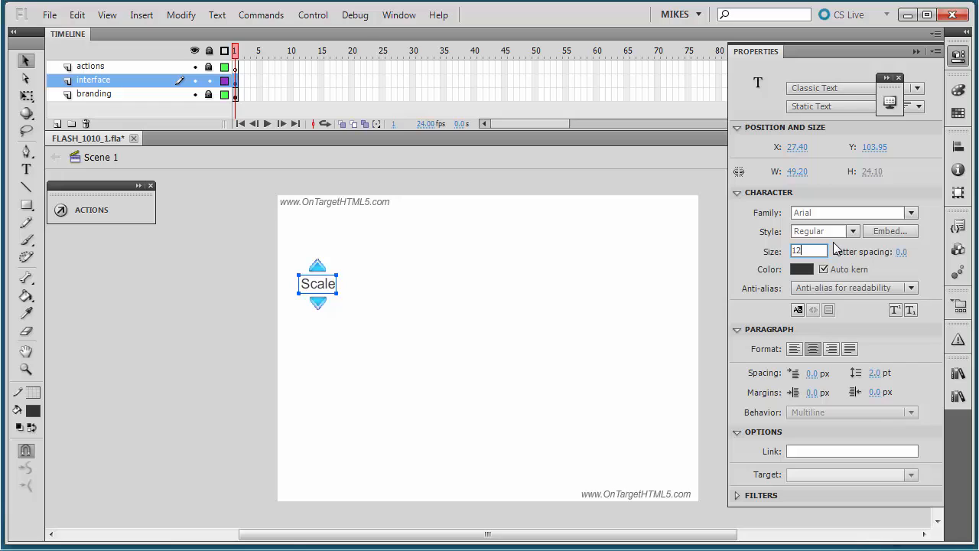
{"action": "key", "text": "Return"}
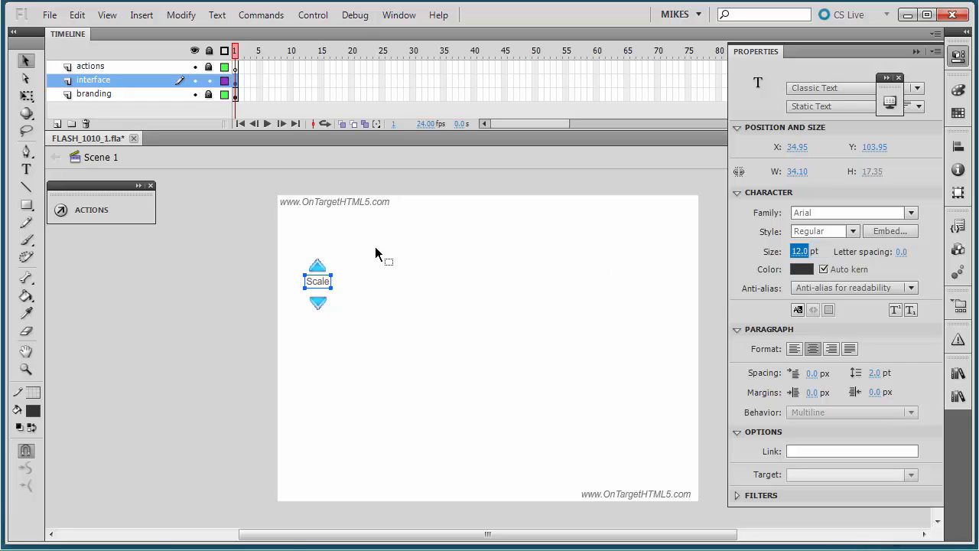
{"action": "left_click", "coordinate": [321, 283]}
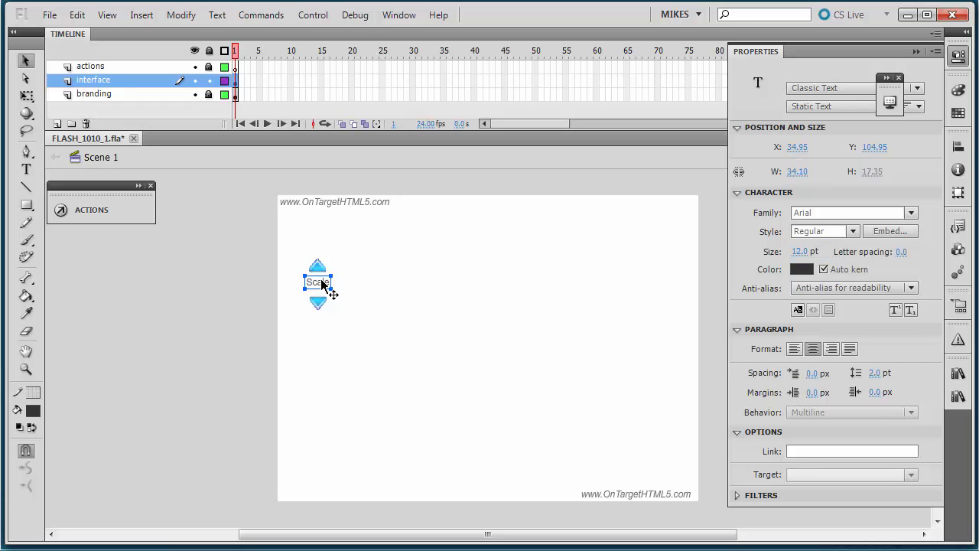
{"action": "left_click", "coordinate": [420, 362]}
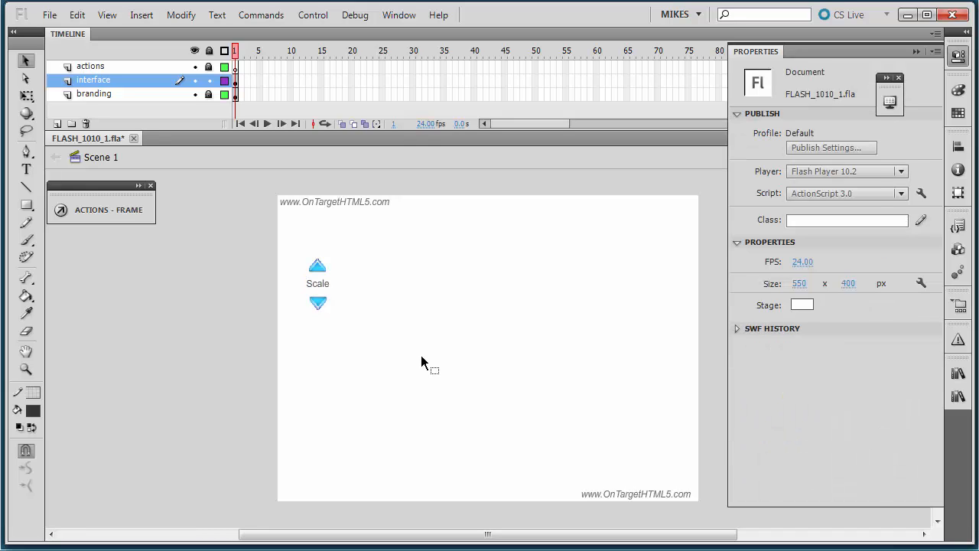
Give the up arrow above the Scale label the instance name scaleUp_btn
{"action": "left_click", "coordinate": [319, 266]}
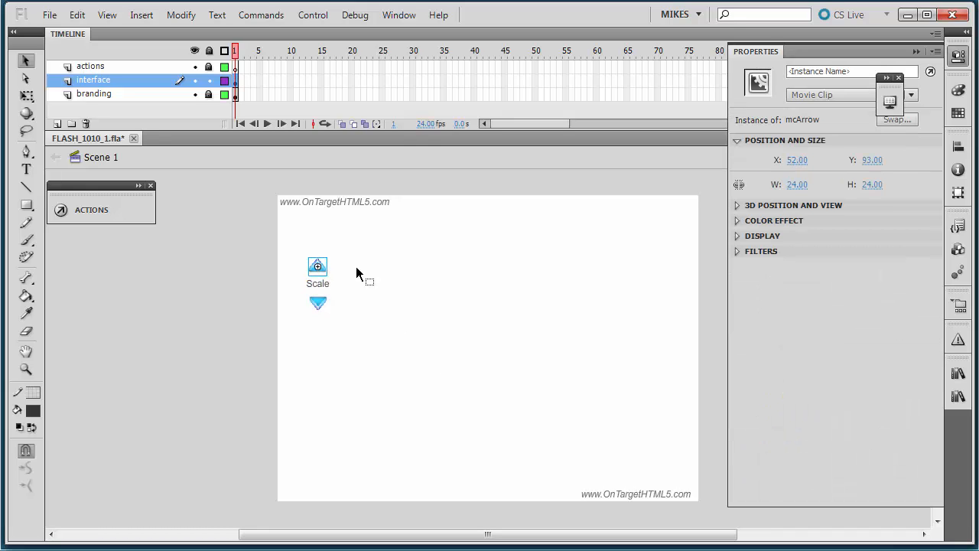
{"action": "left_click", "coordinate": [899, 77]}
{"action": "left_click", "coordinate": [814, 71]}
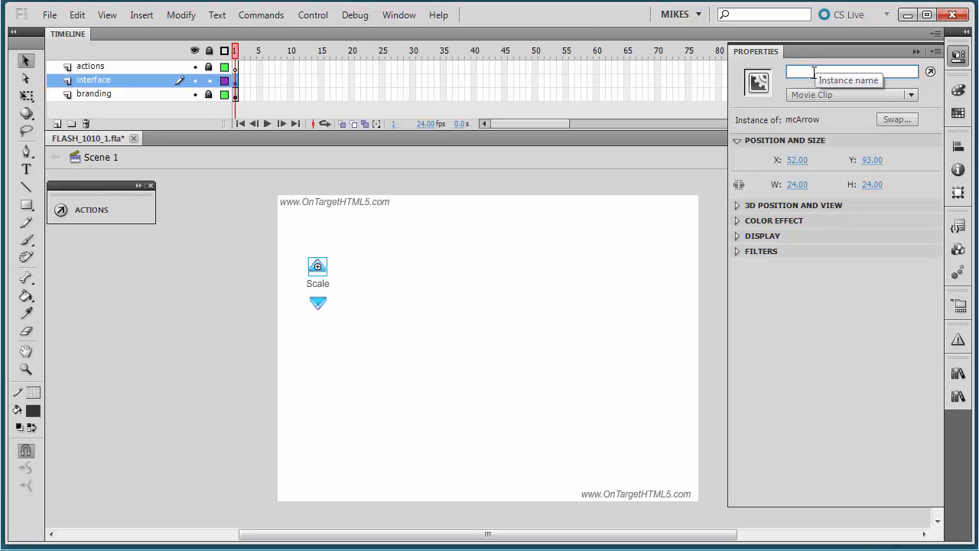
{"action": "type", "text": "scaleUp"}
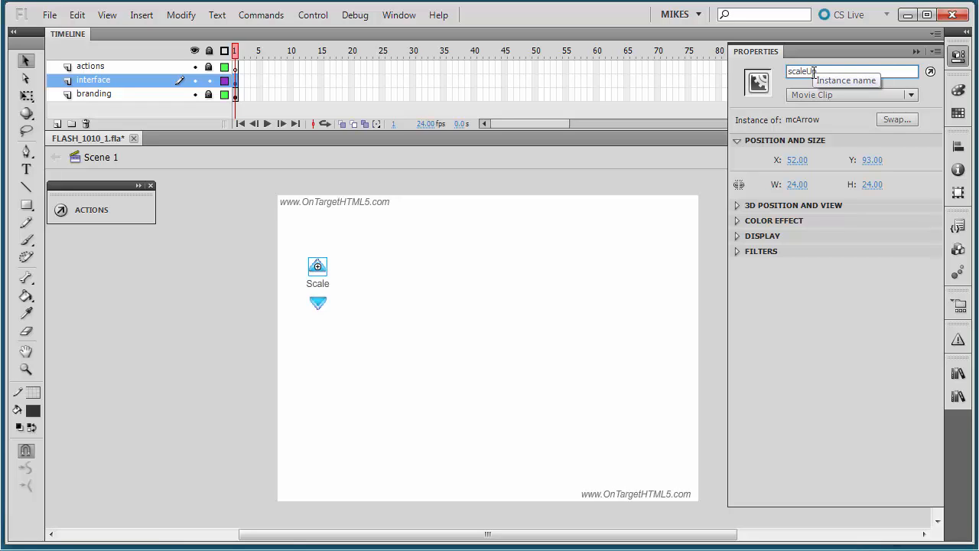
{"action": "type", "text": "_btn"}
{"action": "key", "text": "Return"}
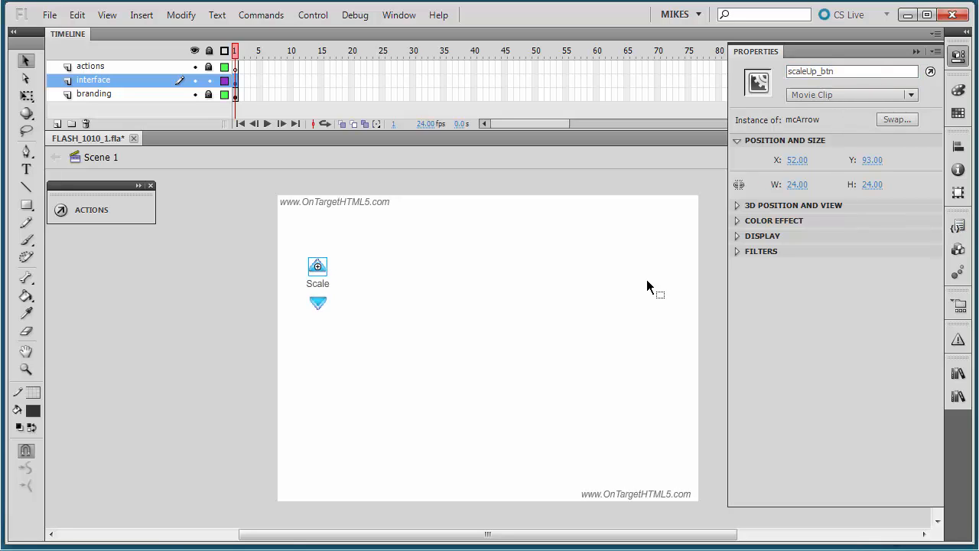
Give the down arrow below the Scale label the instance name scaleDown_btn and deselect it
{"action": "left_click", "coordinate": [320, 304]}
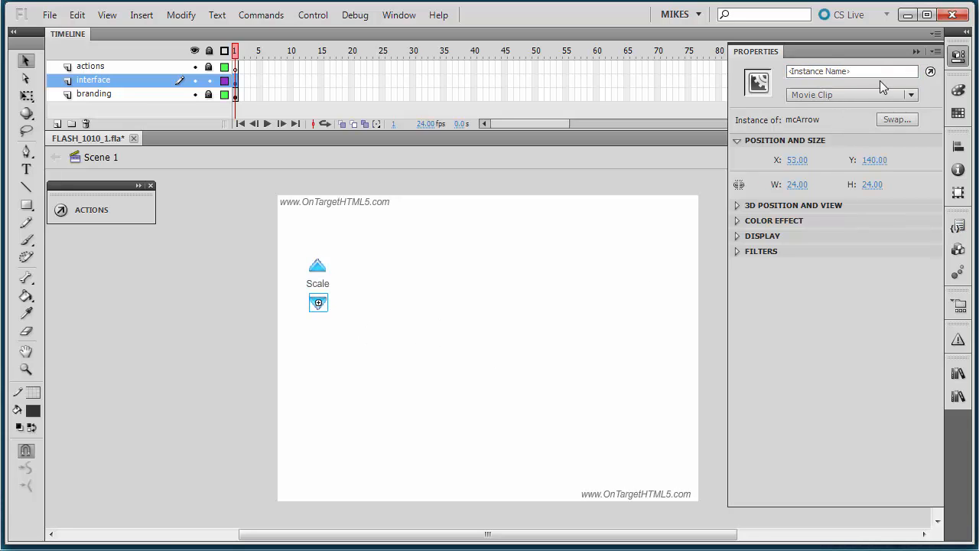
{"action": "left_click", "coordinate": [827, 71]}
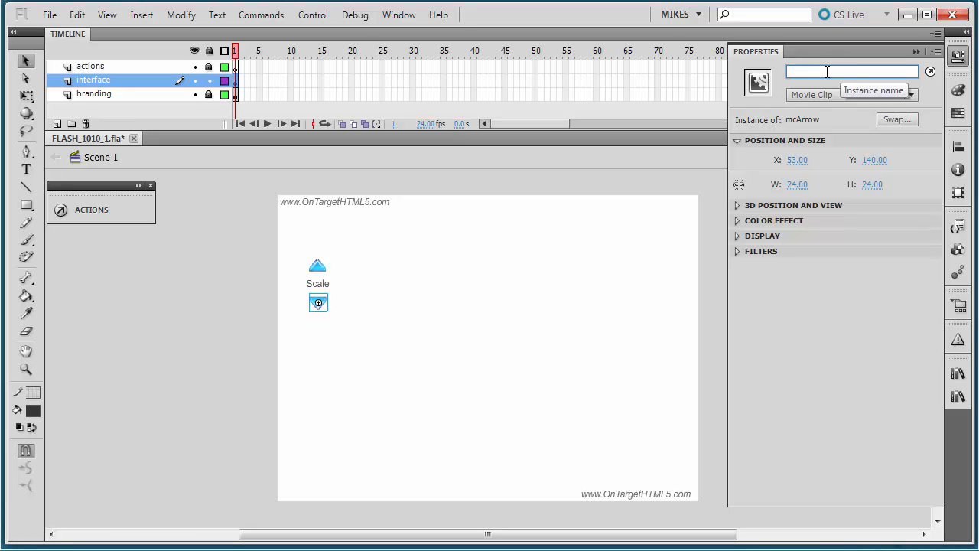
{"action": "type", "text": "scaleDown_btn"}
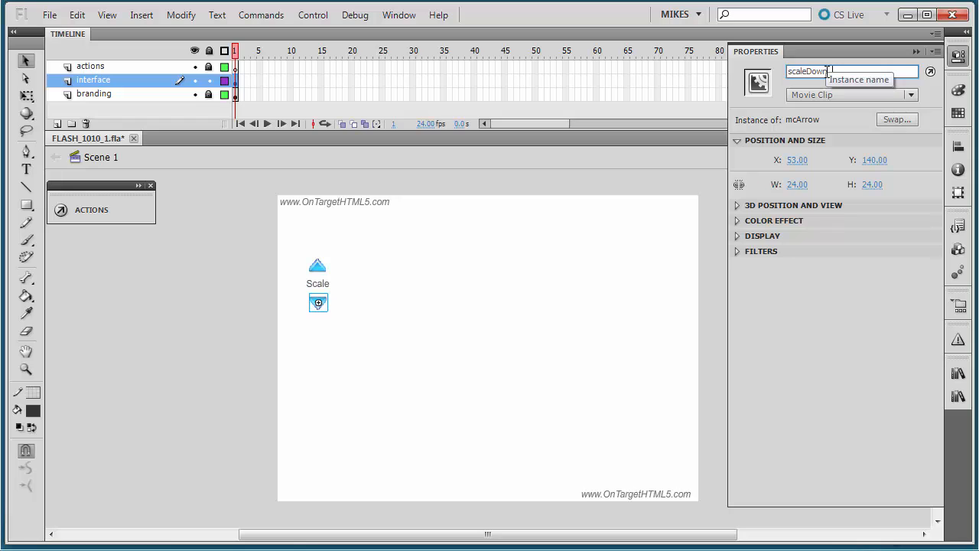
{"action": "left_click", "coordinate": [469, 327]}
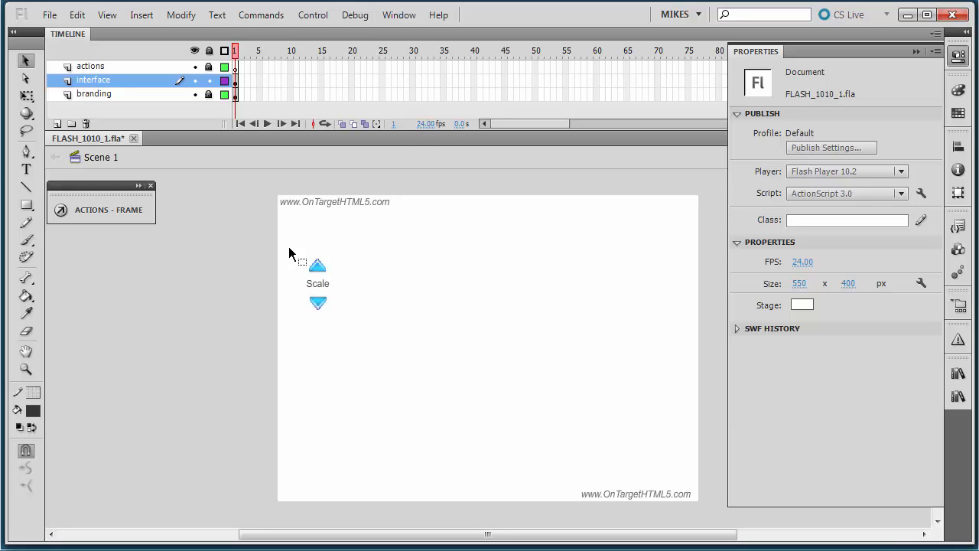
Copy both arrows with the Scale label, and move the originals up to Y 71
{"action": "key", "text": "ctrl+a"}
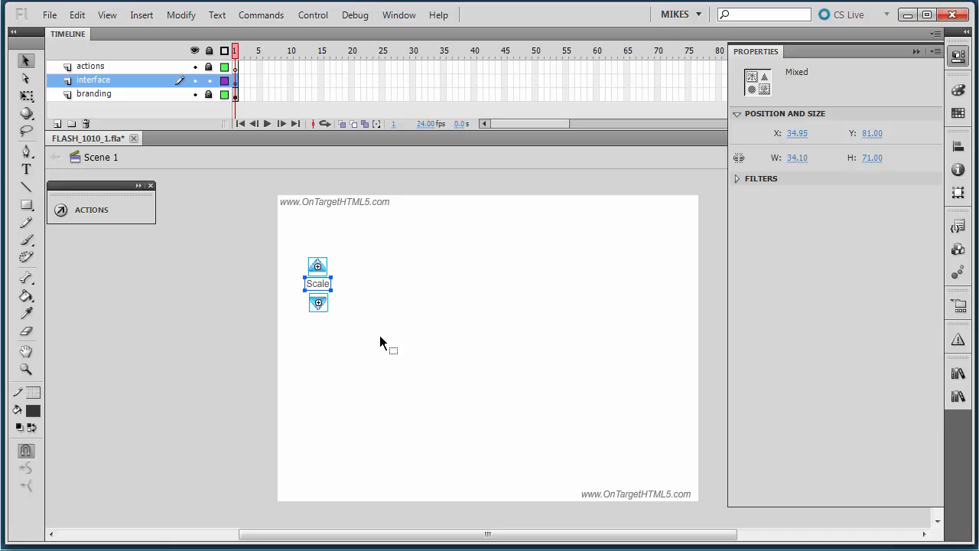
{"action": "key", "text": "ctrl+c"}
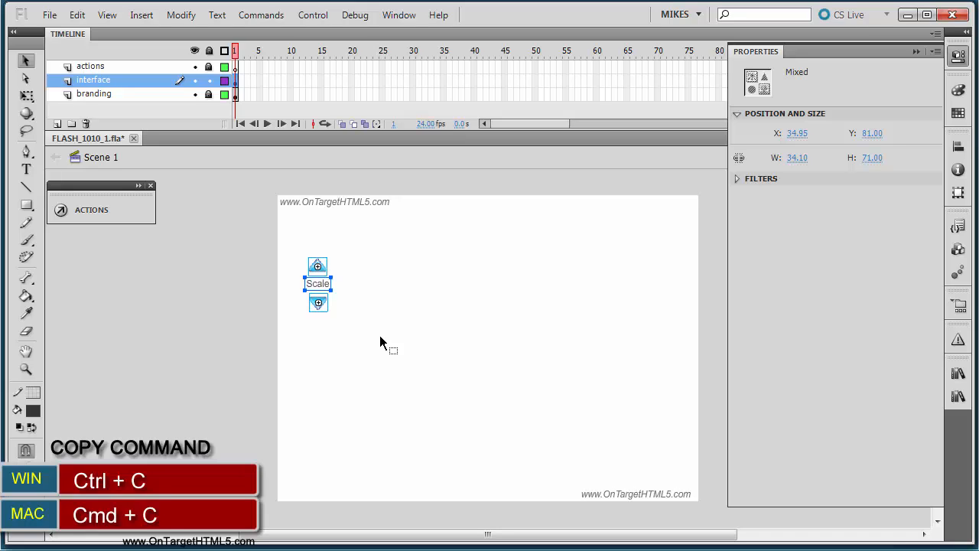
{"action": "key", "text": "Down"}
{"action": "key", "text": "Down"}
{"action": "key", "text": "Down"}
{"action": "key", "text": "Down"}
{"action": "key", "text": "Down"}
{"action": "key", "text": "Down"}
{"action": "key", "text": "Down"}
{"action": "key", "text": "Down"}
{"action": "key", "text": "Down"}
{"action": "key", "text": "Down"}
{"action": "key", "text": "Down"}
{"action": "key", "text": "Down"}
{"action": "key", "text": "Down"}
{"action": "key", "text": "Down"}
{"action": "key", "text": "Down"}
{"action": "key", "text": "Down"}
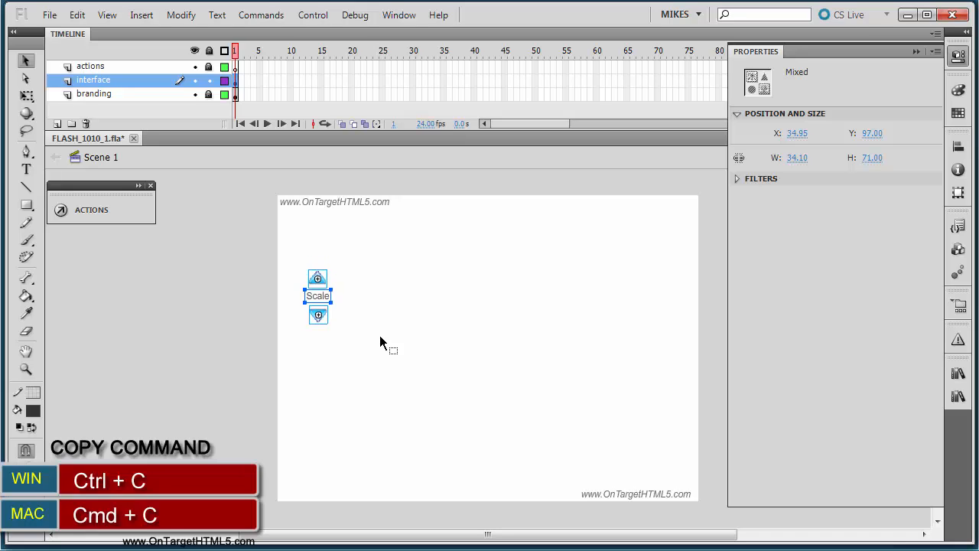
{"action": "key", "text": "Up"}
{"action": "key", "text": "Up"}
{"action": "key", "text": "Up"}
{"action": "key", "text": "Up"}
{"action": "key", "text": "Up"}
{"action": "key", "text": "Up"}
{"action": "key", "text": "Up"}
{"action": "key", "text": "Up"}
{"action": "key", "text": "Up"}
{"action": "key", "text": "Up"}
{"action": "key", "text": "Up"}
{"action": "key", "text": "Up"}
{"action": "key", "text": "Up"}
{"action": "key", "text": "Up"}
{"action": "key", "text": "Up"}
{"action": "key", "text": "Up"}
{"action": "key", "text": "Up"}
{"action": "key", "text": "Up"}
{"action": "key", "text": "Up"}
{"action": "key", "text": "Up"}
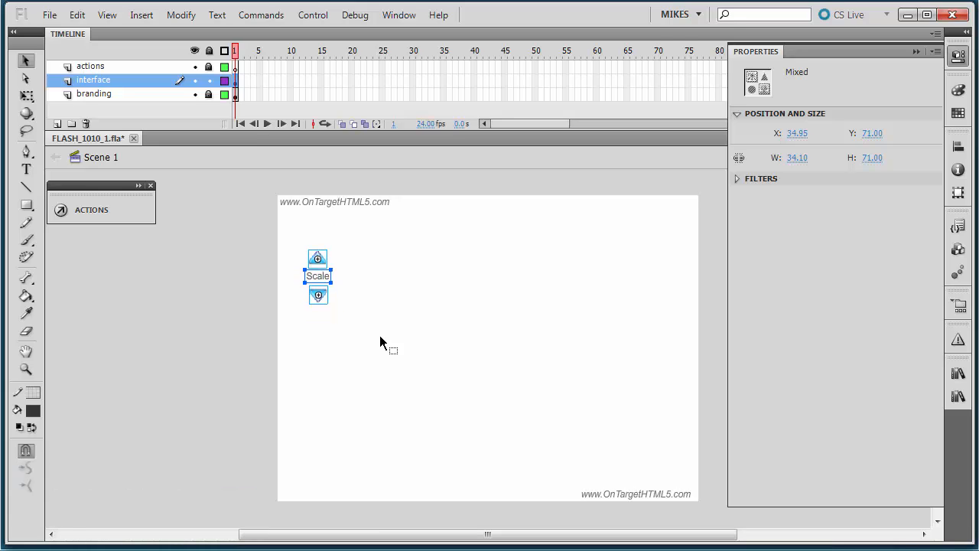
Paste the copied arrows and label, and align them directly below the original set at about X 36, Y 149
{"action": "key", "text": "ctrl+v"}
{"action": "left_click_drag", "start_coordinate": [432, 296], "coordinate": [580, 422]}
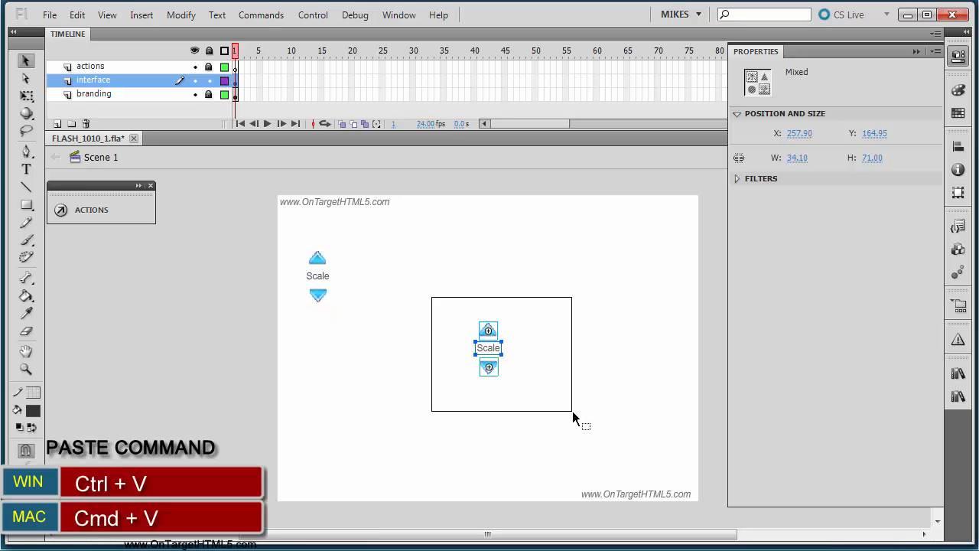
{"action": "left_click_drag", "start_coordinate": [498, 382], "coordinate": [324, 364]}
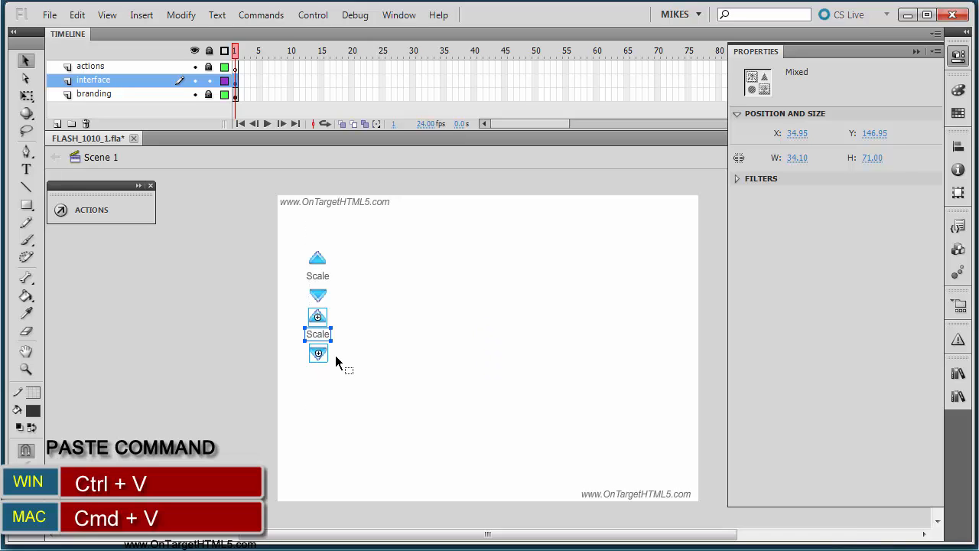
{"action": "key", "text": "Right"}
{"action": "key", "text": "Right"}
{"action": "key", "text": "Down"}
{"action": "key", "text": "Down"}
{"action": "key", "text": "Left"}
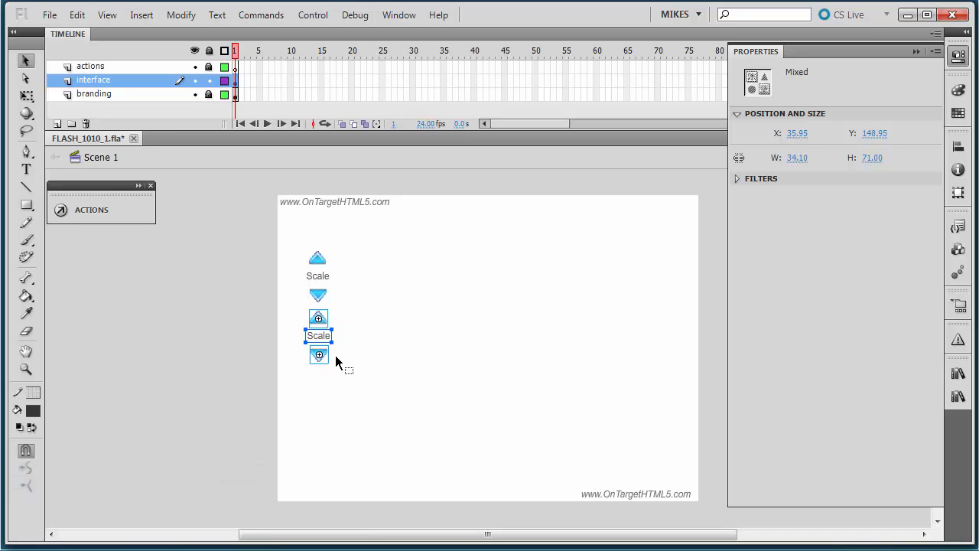
{"action": "left_click", "coordinate": [383, 365]}
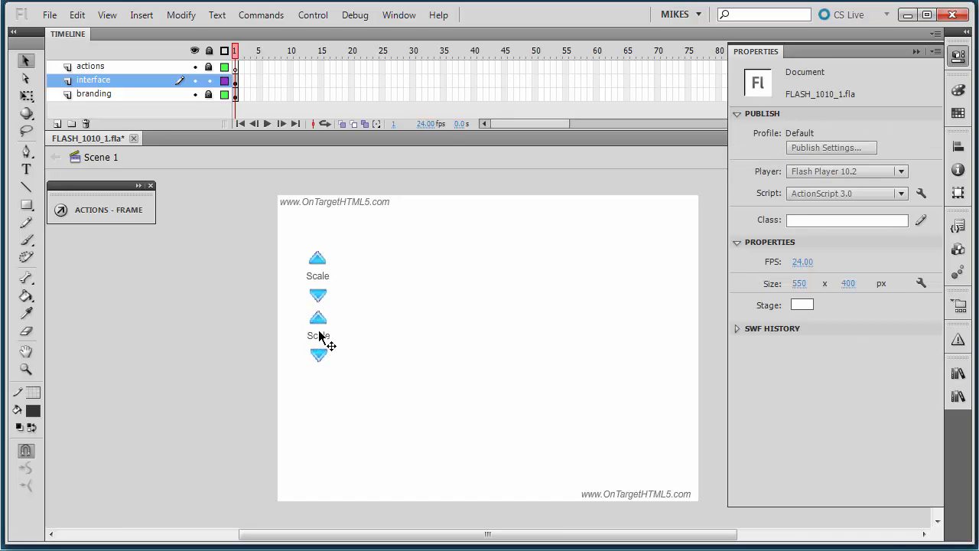
Change the text of the lower Scale label to "Fade" and return to the Selection tool
{"action": "double_click", "coordinate": [320, 336]}
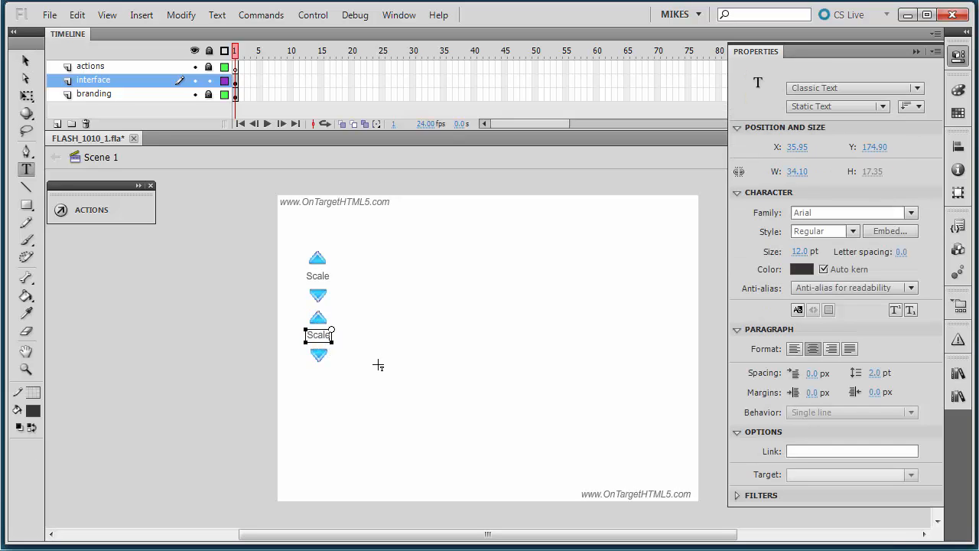
{"action": "key", "text": "BackSpace"}
{"action": "key", "text": "BackSpace"}
{"action": "key", "text": "BackSpace"}
{"action": "key", "text": "BackSpace"}
{"action": "key", "text": "BackSpace"}
{"action": "type", "text": "Fade"}
{"action": "key", "text": "Escape"}
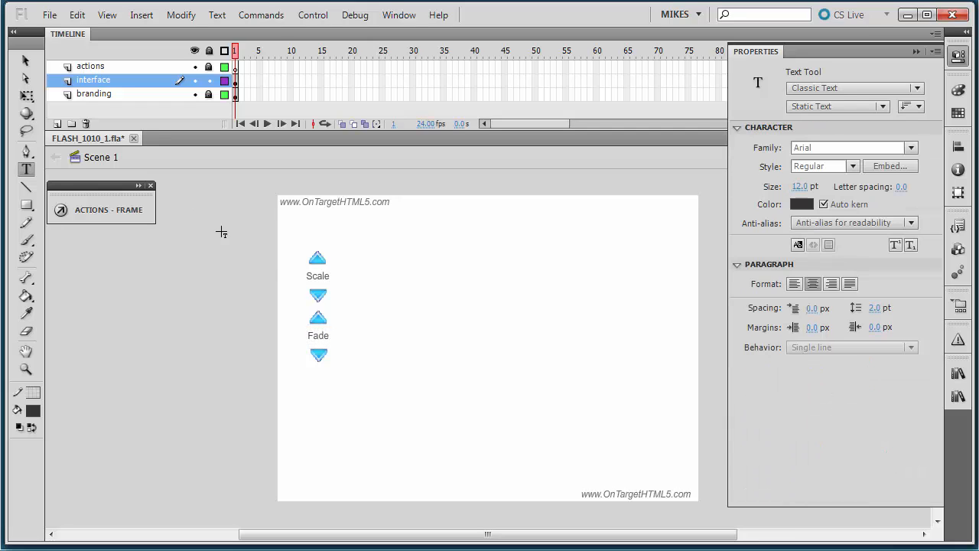
{"action": "left_click", "coordinate": [25, 60]}
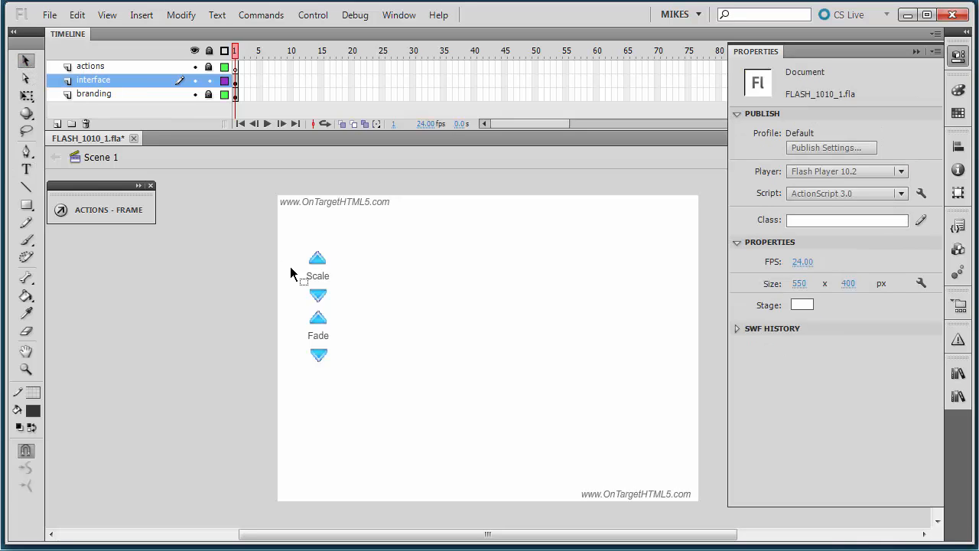
Rename the instance of the up arrow above the Fade label to fadeIn_btn
{"action": "left_click", "coordinate": [319, 321]}
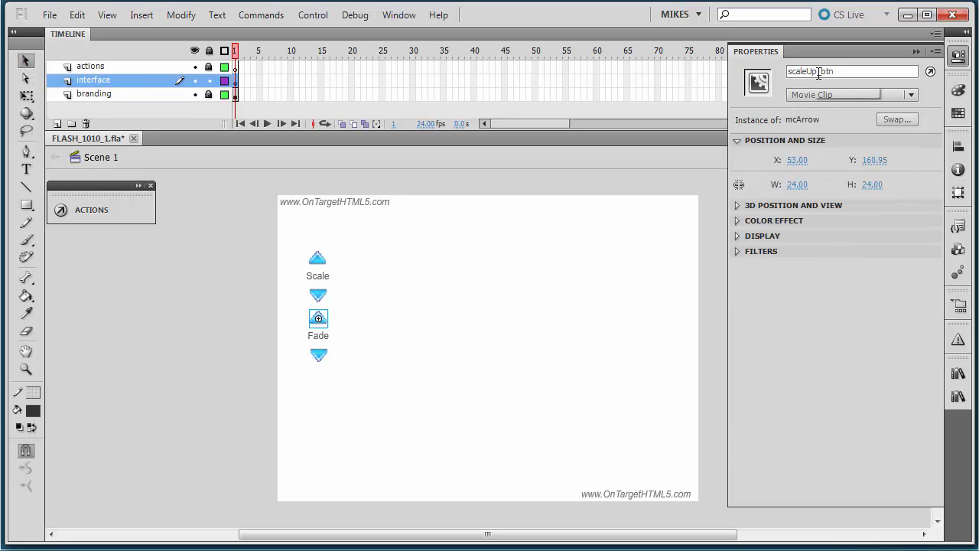
{"action": "left_click_drag", "start_coordinate": [818, 72], "coordinate": [768, 77]}
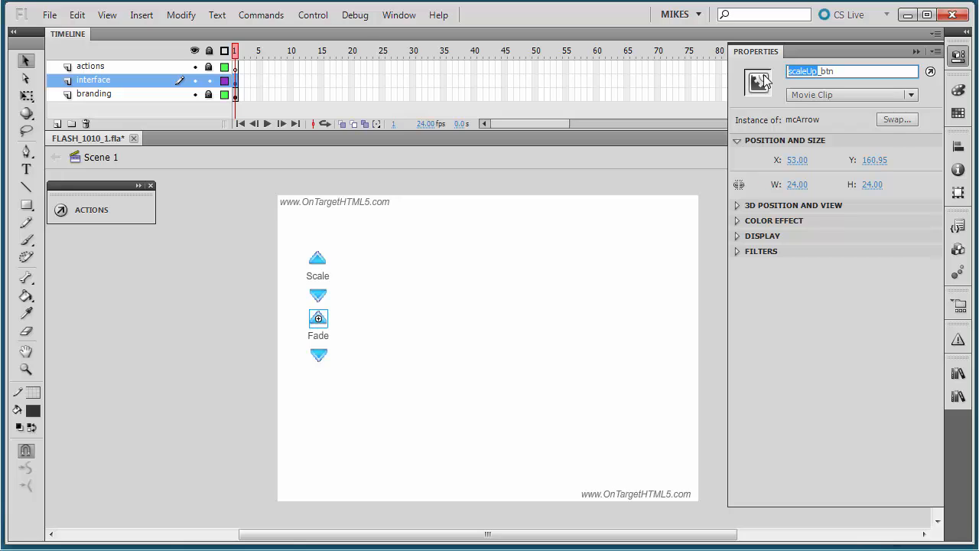
{"action": "type", "text": "fadeIn"}
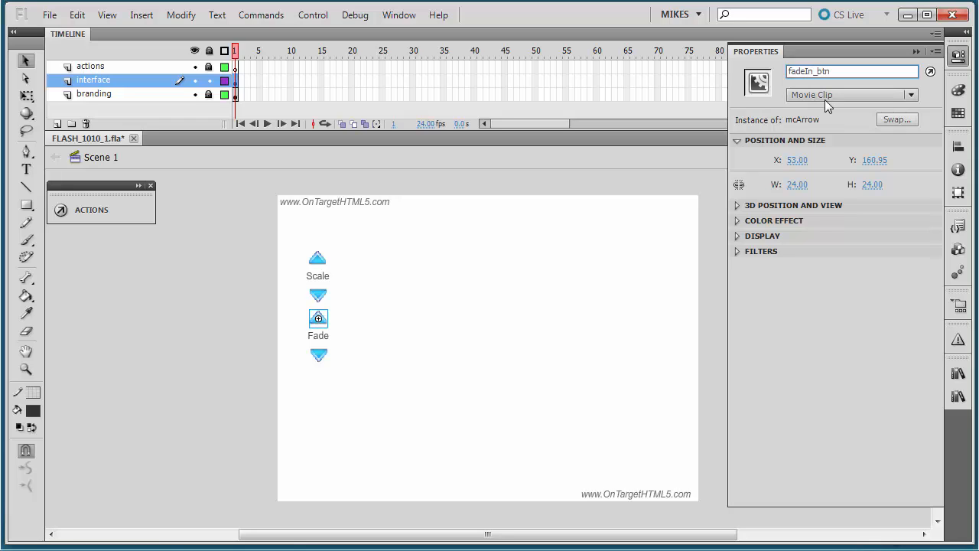
Rename the instance of the down arrow below the Fade label to fadeOut_btn
{"action": "left_click", "coordinate": [319, 357]}
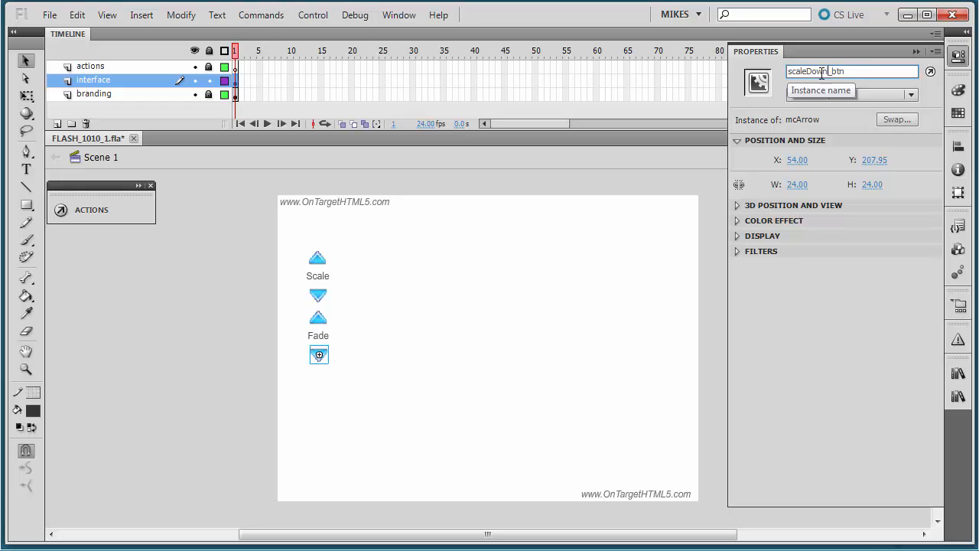
{"action": "left_click_drag", "start_coordinate": [828, 72], "coordinate": [787, 73]}
{"action": "type", "text": "fac"}
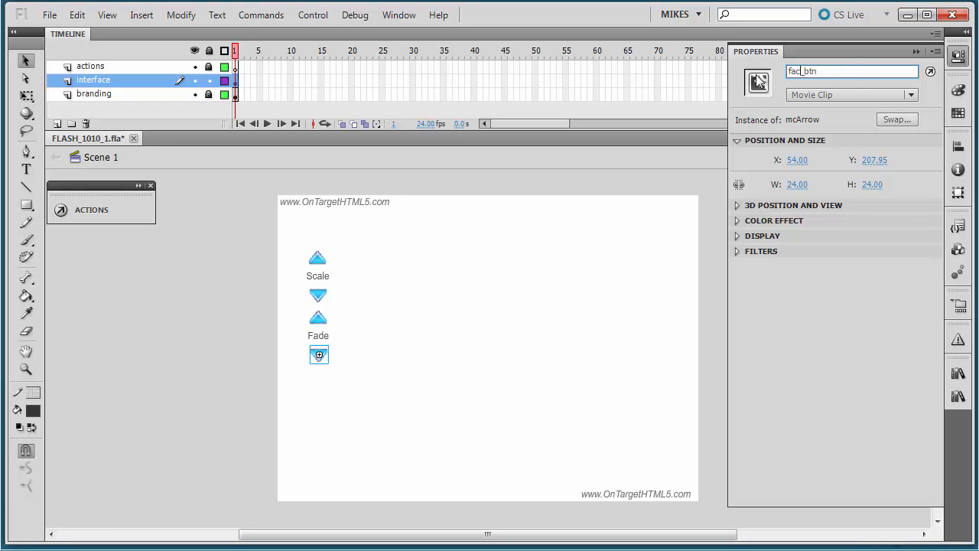
{"action": "key", "text": "BackSpace"}
{"action": "type", "text": "deOut"}
{"action": "key", "text": "Return"}
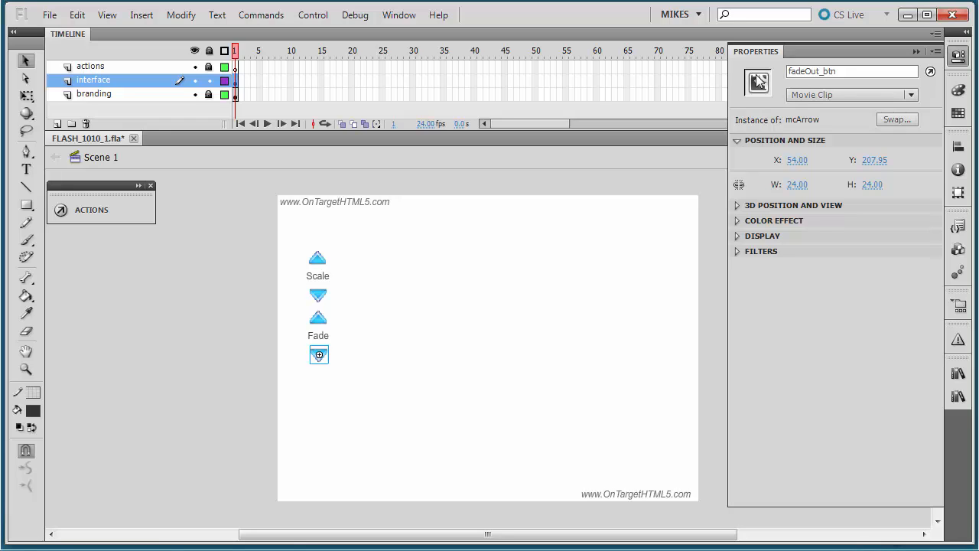
Place an instance of the mcButton library symbol near the middle of the stage
{"action": "left_click", "coordinate": [916, 51]}
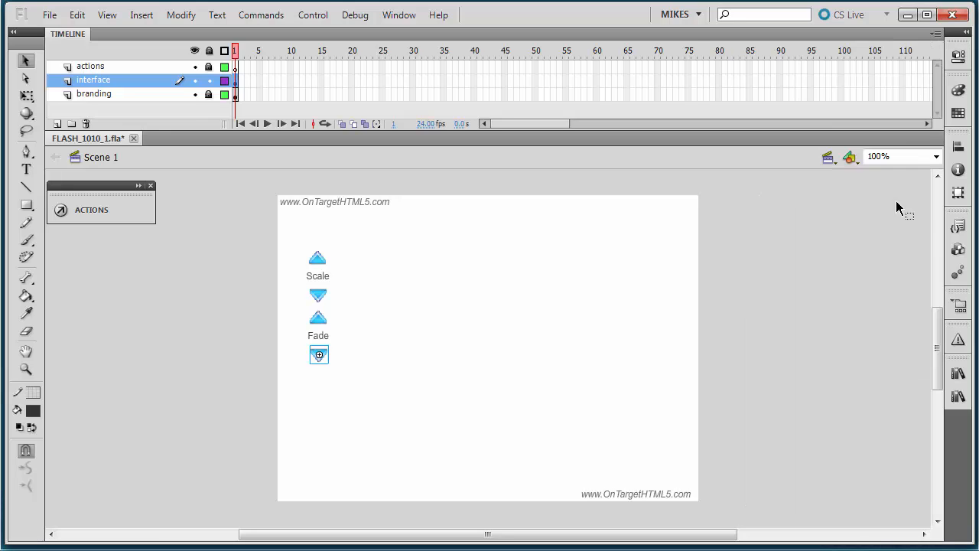
{"action": "left_click", "coordinate": [958, 373]}
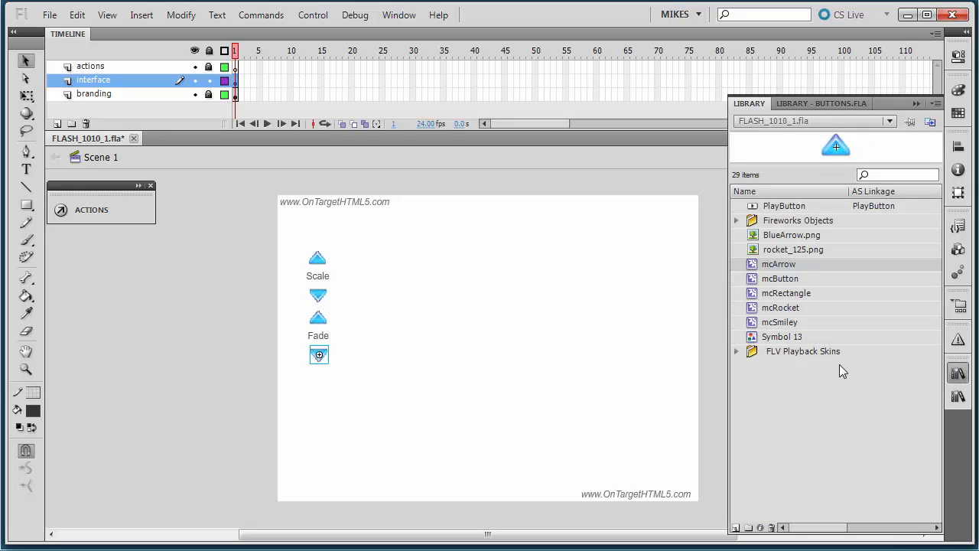
{"action": "left_click", "coordinate": [778, 280]}
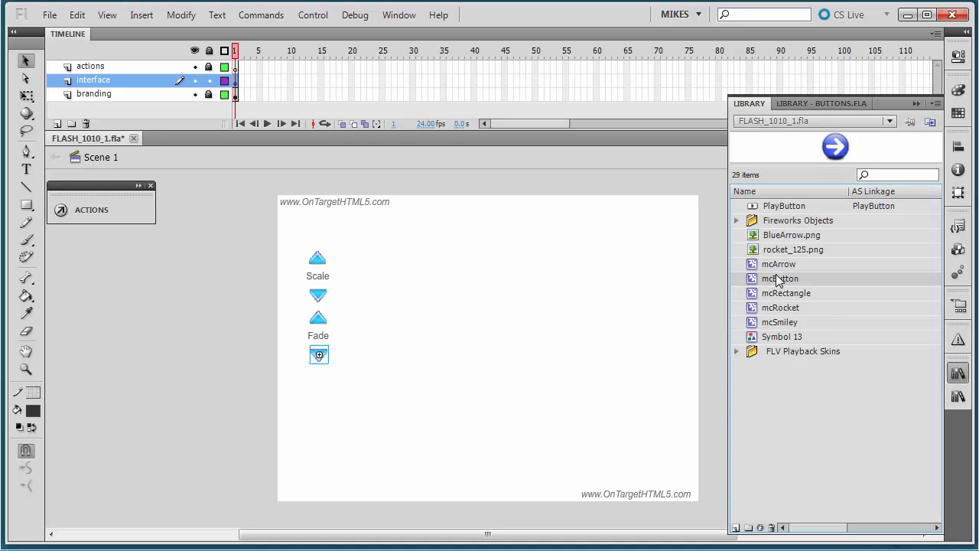
{"action": "left_click_drag", "start_coordinate": [782, 283], "coordinate": [514, 358]}
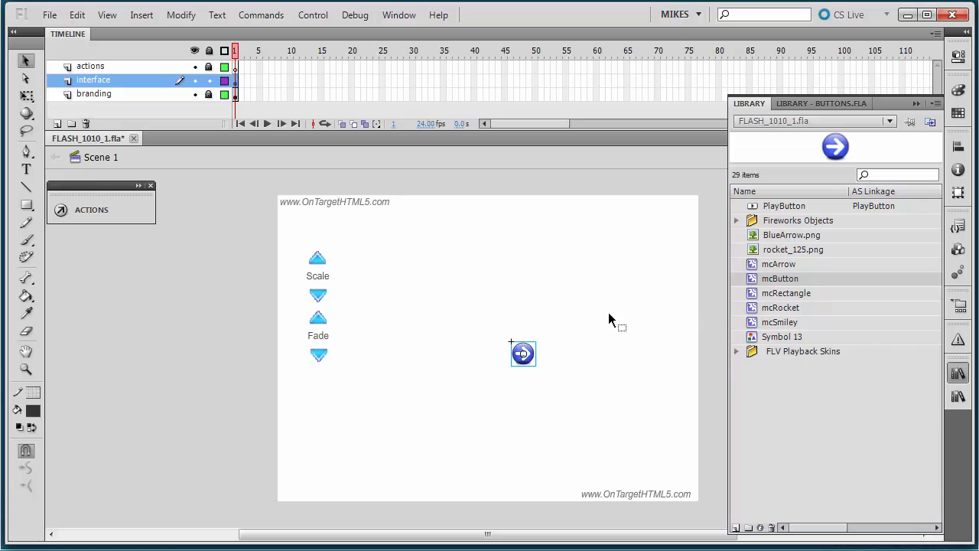
Move the mcButton instance to the lower right of the Fade arrows and copy it
{"action": "left_click", "coordinate": [916, 104]}
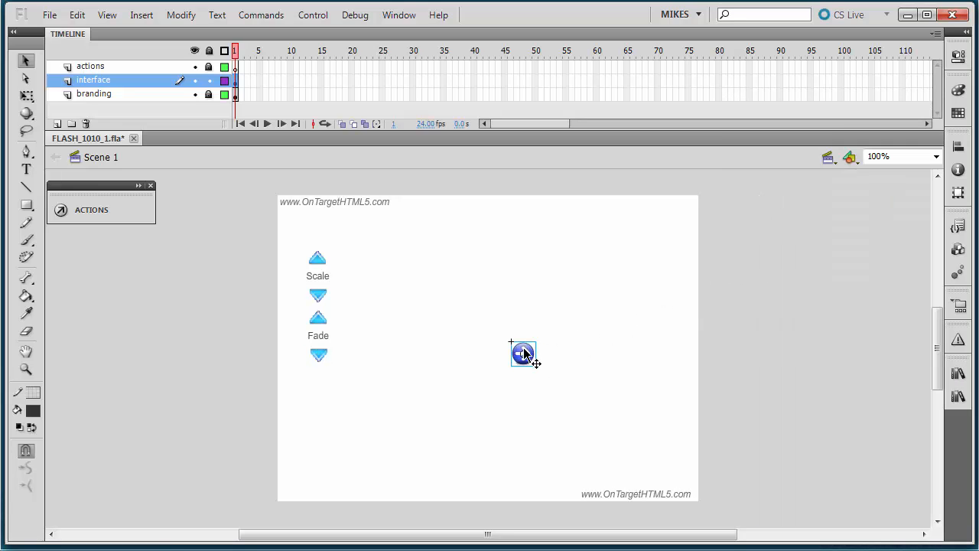
{"action": "left_click_drag", "start_coordinate": [524, 353], "coordinate": [368, 413]}
{"action": "key", "text": "ctrl+c"}
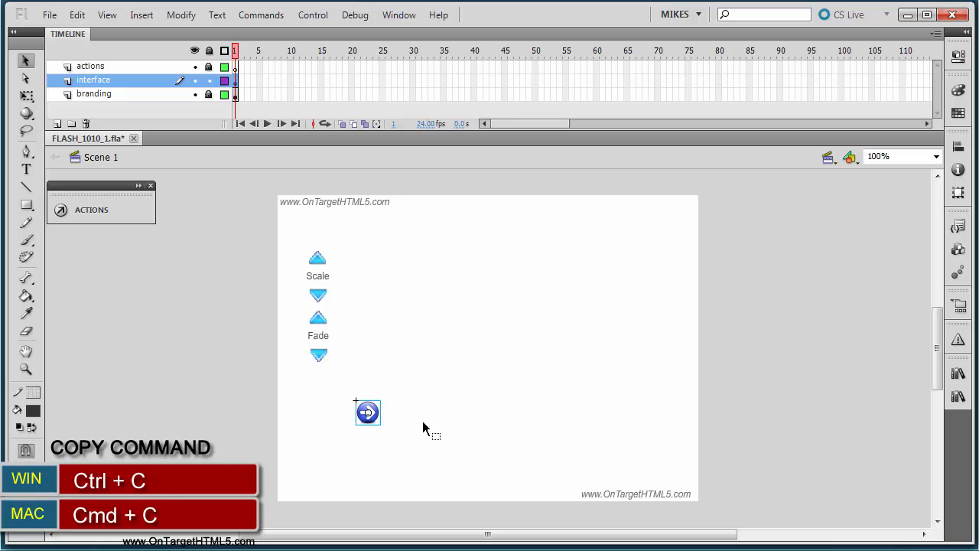
Paste three copies of the blue arrow button and arrange all four in a diamond below the Fade arrows
{"action": "key", "text": "ctrl+v"}
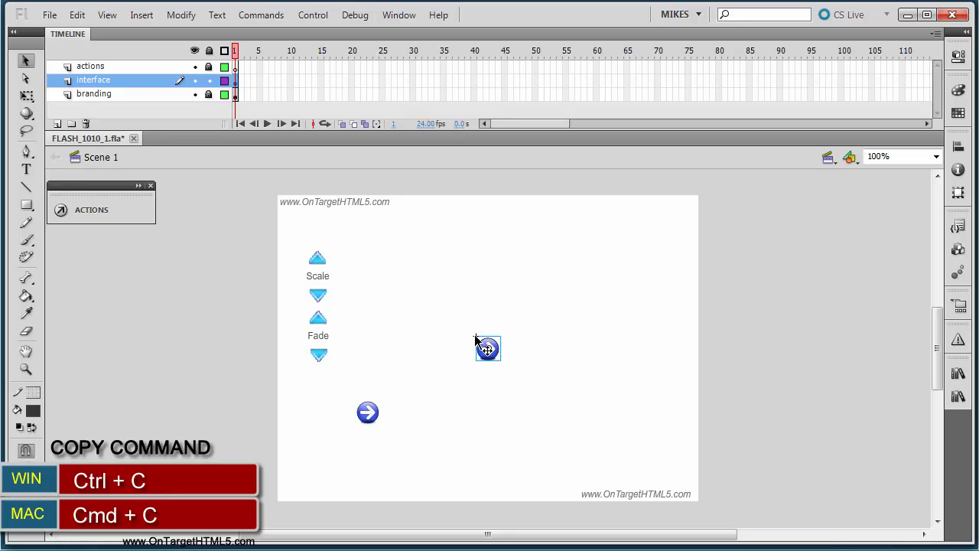
{"action": "left_click_drag", "start_coordinate": [486, 346], "coordinate": [302, 409]}
{"action": "key", "text": "ctrl+v"}
{"action": "left_click_drag", "start_coordinate": [493, 353], "coordinate": [340, 392]}
{"action": "left_click_drag", "start_coordinate": [488, 350], "coordinate": [340, 442]}
{"action": "left_click", "coordinate": [335, 392]}
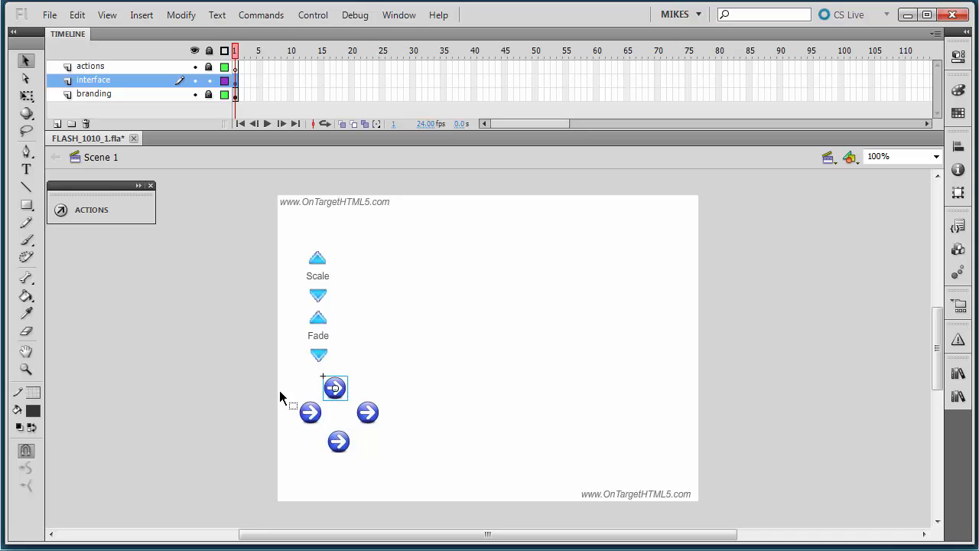
Nudge the diamond's left button slightly outward, and its bottom button a few pixels left and up
{"action": "left_click", "coordinate": [293, 373]}
{"action": "left_click", "coordinate": [312, 411]}
{"action": "left_click", "coordinate": [339, 442]}
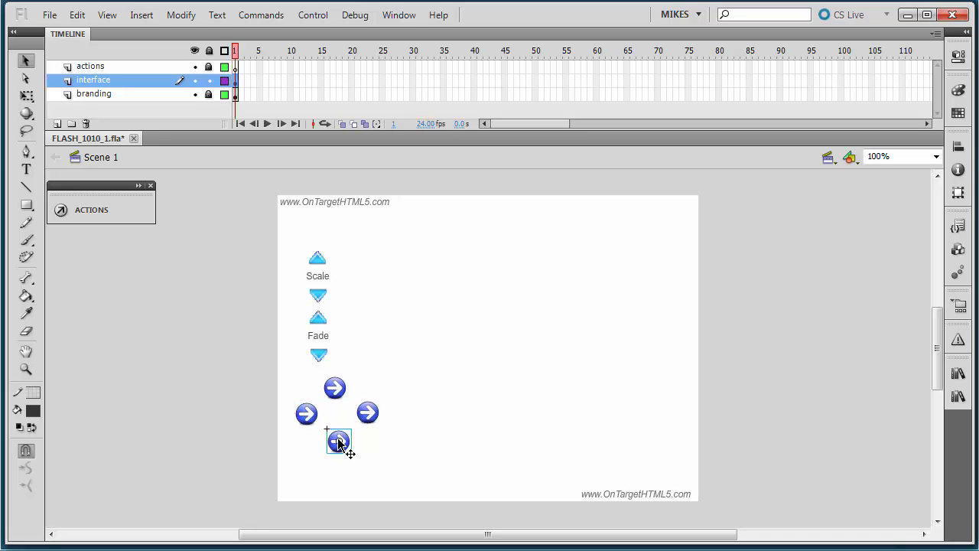
{"action": "key", "text": "Left"}
{"action": "key", "text": "Left"}
{"action": "key", "text": "Left"}
{"action": "key", "text": "Left"}
{"action": "key", "text": "Left"}
{"action": "key", "text": "Left"}
{"action": "key", "text": "Left"}
{"action": "key", "text": "Up"}
{"action": "key", "text": "Up"}
{"action": "key", "text": "Up"}
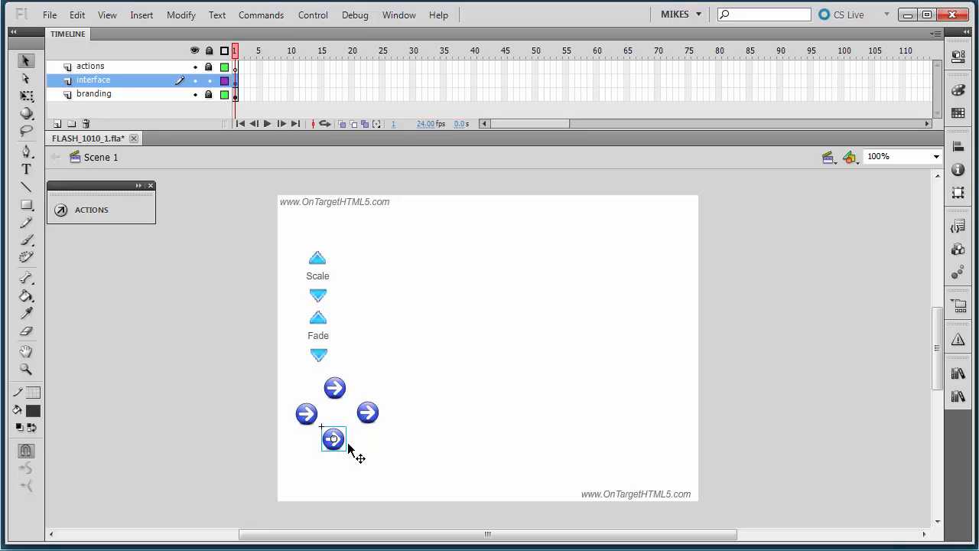
Nudge the diamond's right button several pixels left to even out the spacing of the four buttons
{"action": "left_click", "coordinate": [370, 418]}
{"action": "key", "text": "Left"}
{"action": "key", "text": "Left"}
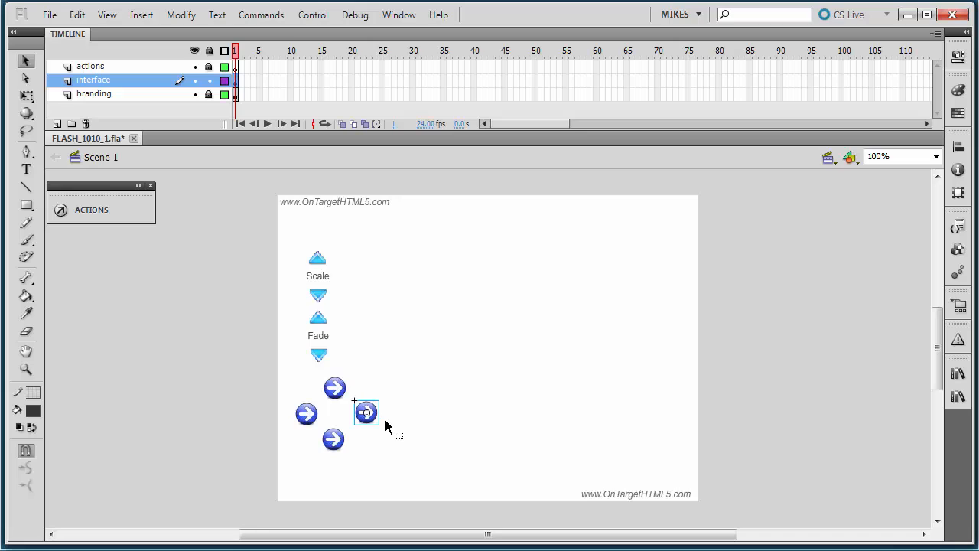
{"action": "key", "text": "Left"}
{"action": "key", "text": "Left"}
{"action": "key", "text": "Left"}
{"action": "key", "text": "Left"}
{"action": "key", "text": "Left"}
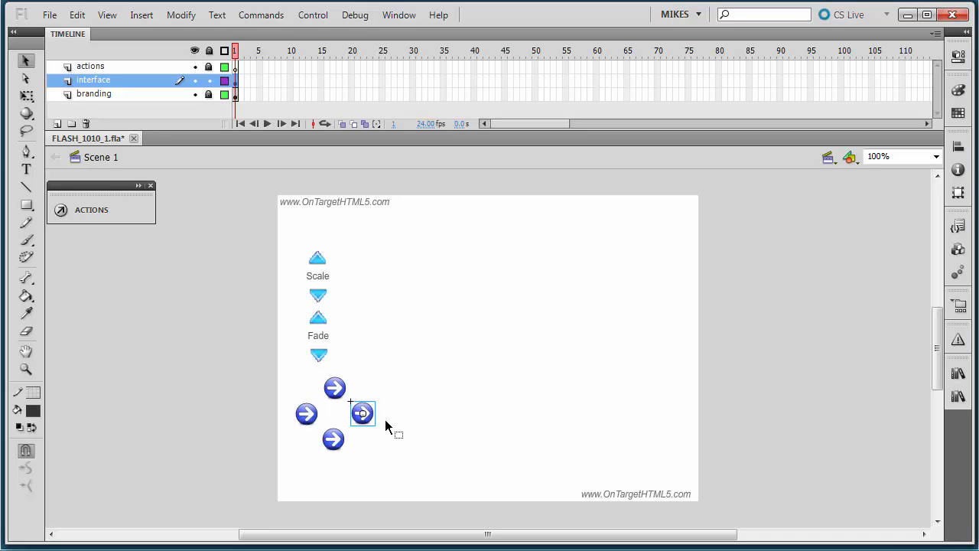
Rotate the diamond's top button by -90 degrees with Scale and Rotate, so its arrow points up
{"action": "left_click", "coordinate": [334, 388]}
{"action": "left_click", "coordinate": [181, 15]}
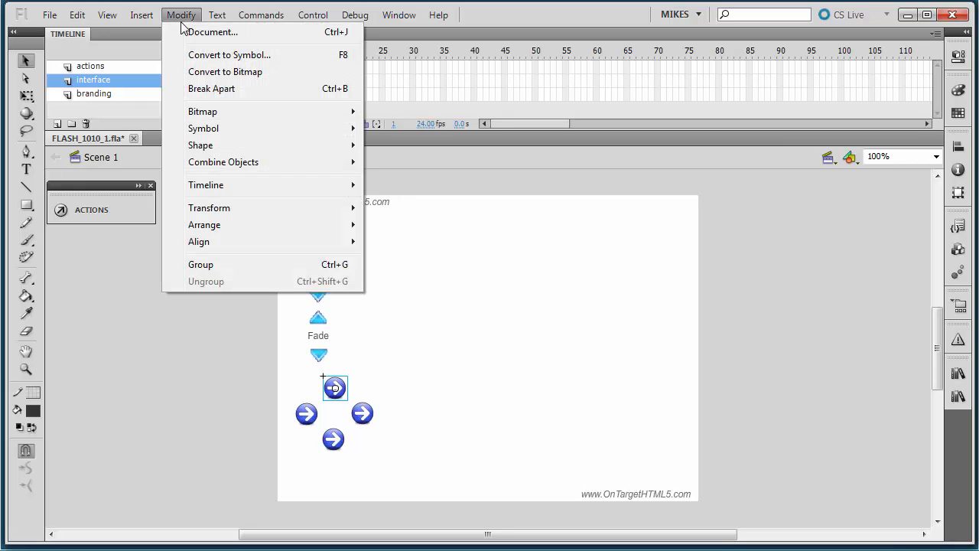
{"action": "mouse_move", "coordinate": [224, 212]}
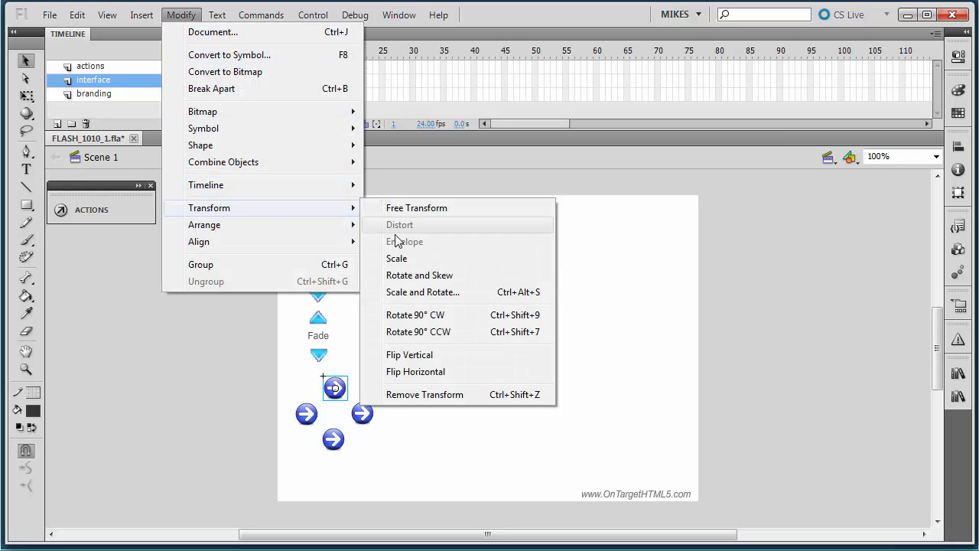
{"action": "left_click", "coordinate": [417, 292]}
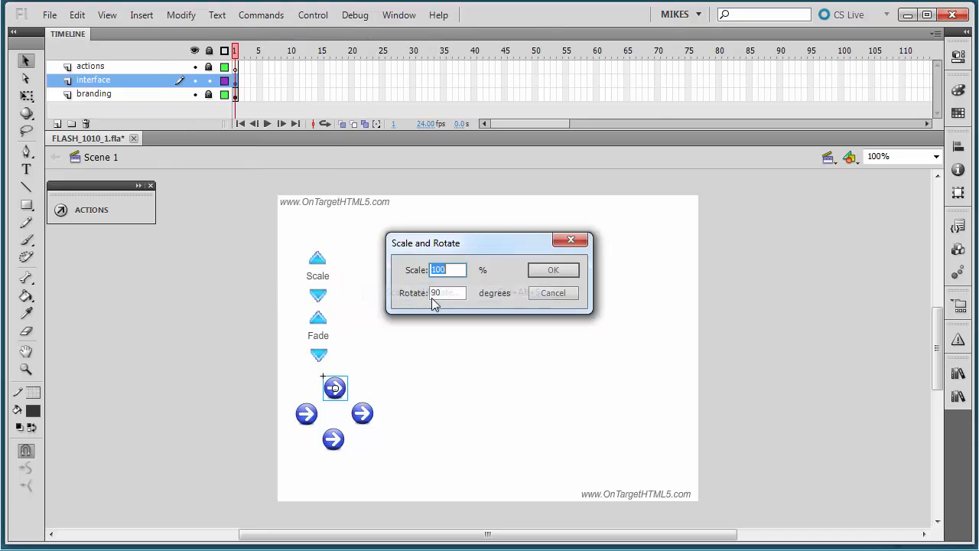
{"action": "left_click_drag", "start_coordinate": [455, 293], "coordinate": [415, 289]}
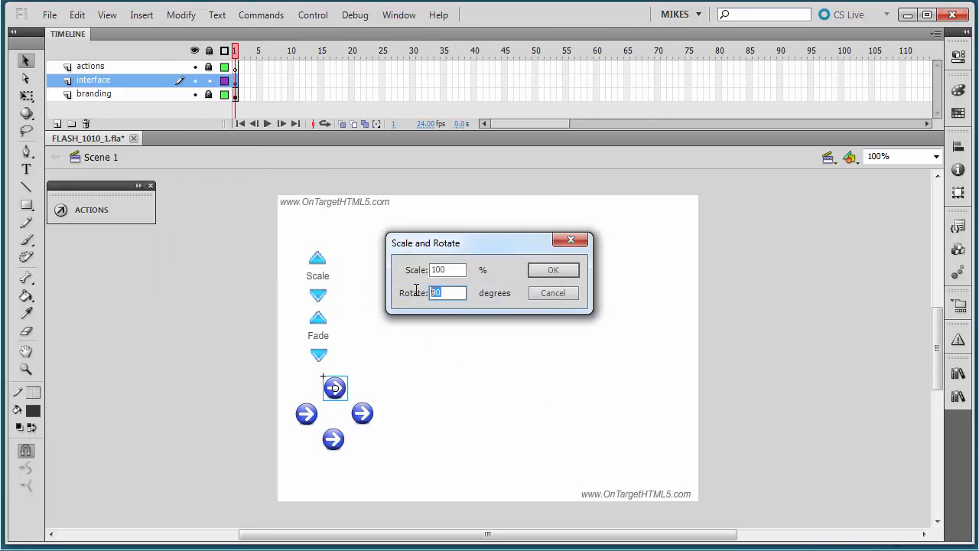
{"action": "type", "text": "-90"}
{"action": "left_click", "coordinate": [552, 270]}
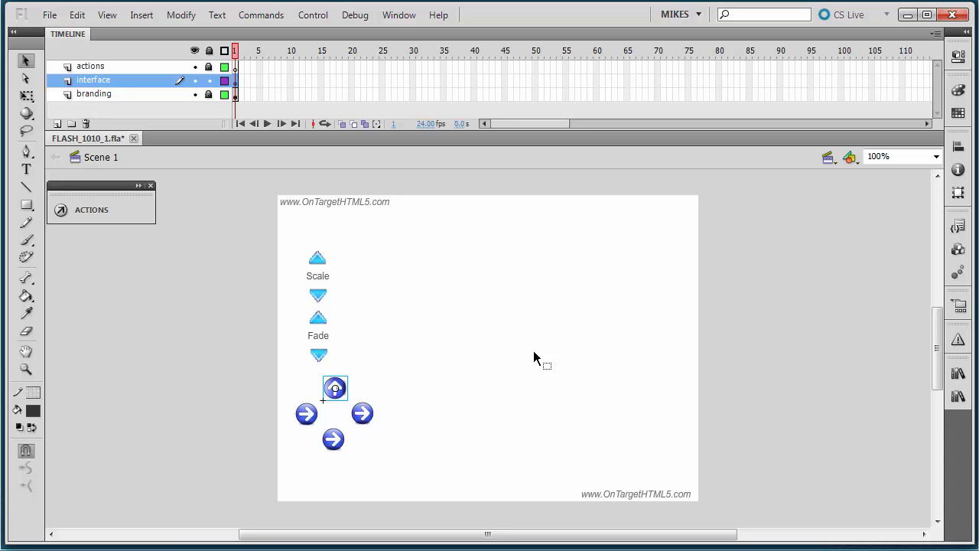
{"action": "left_click", "coordinate": [534, 357]}
Rotate the diamond's left button by 180 degrees with Scale and Rotate, so its arrow points left
{"action": "left_click", "coordinate": [307, 415]}
{"action": "left_click", "coordinate": [182, 15]}
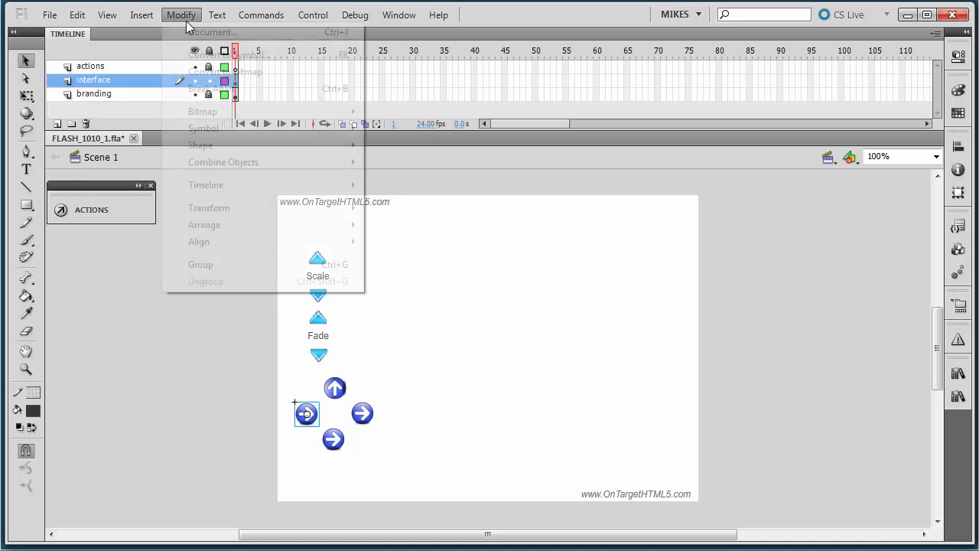
{"action": "mouse_move", "coordinate": [219, 207]}
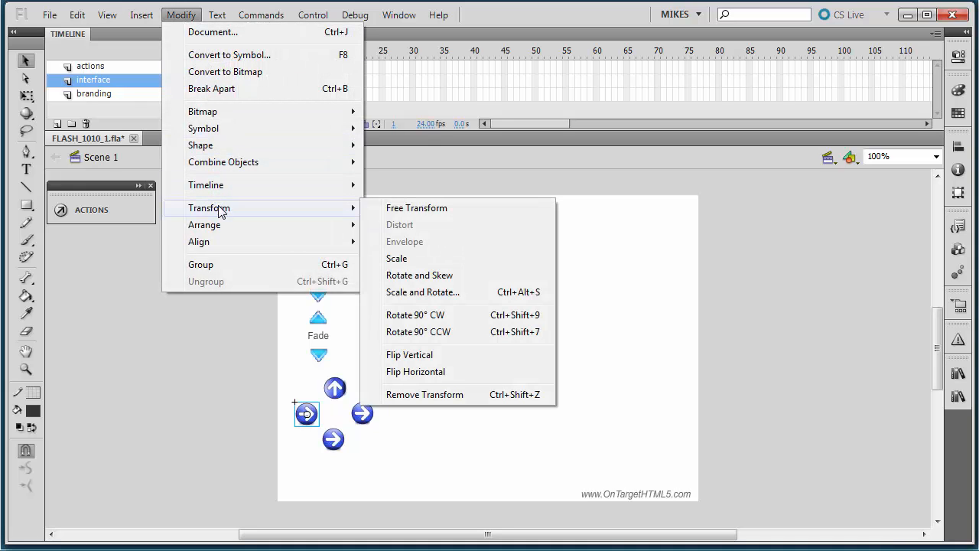
{"action": "left_click", "coordinate": [423, 292]}
{"action": "key", "text": "Tab"}
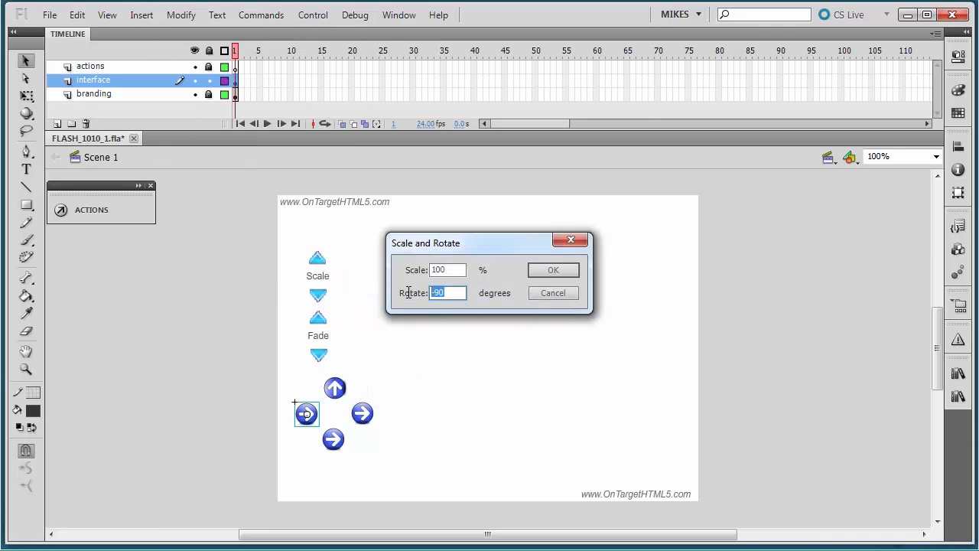
{"action": "type", "text": "180"}
{"action": "left_click", "coordinate": [551, 271]}
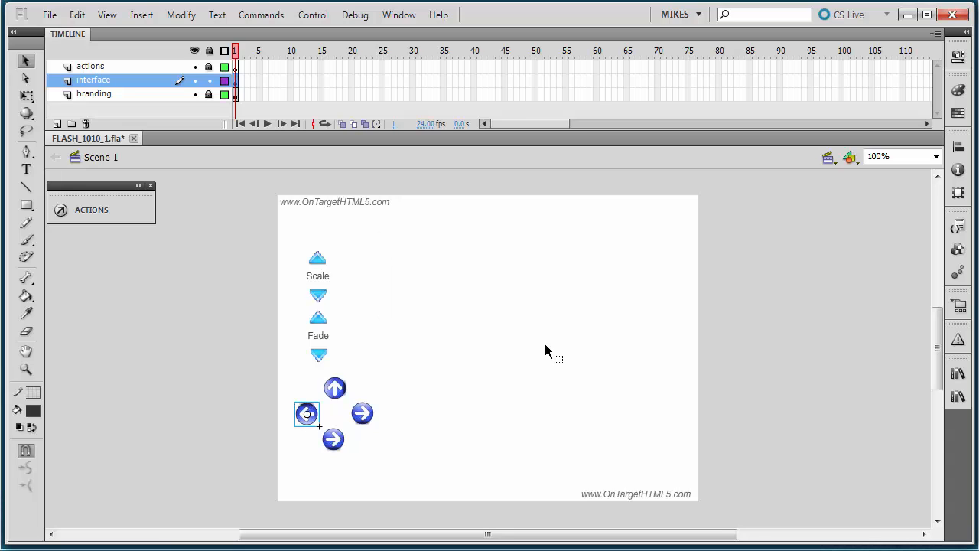
{"action": "left_click", "coordinate": [448, 486]}
Rotate the diamond's bottom button by 90 degrees with Scale and Rotate, so its arrow points down
{"action": "left_click", "coordinate": [339, 449]}
{"action": "left_click", "coordinate": [182, 16]}
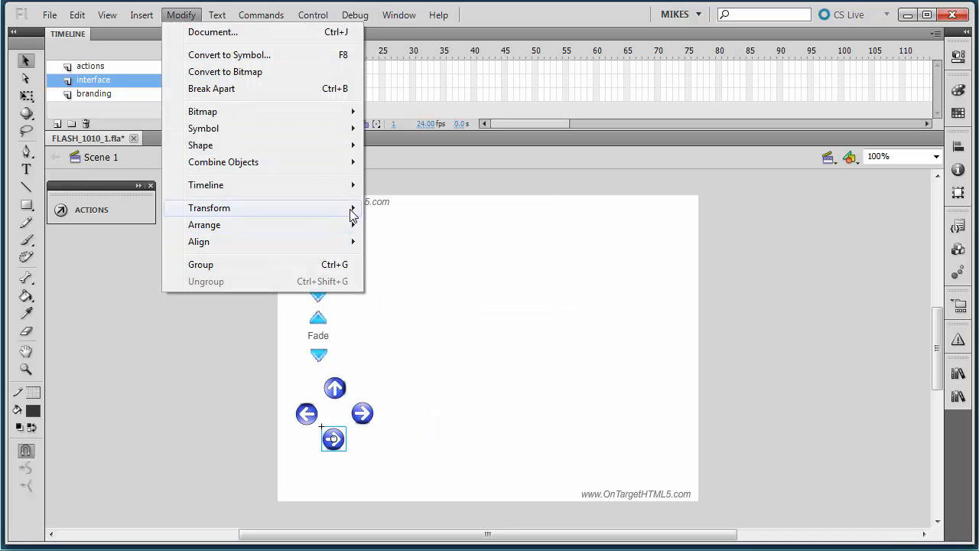
{"action": "mouse_move", "coordinate": [349, 210]}
{"action": "left_click", "coordinate": [419, 293]}
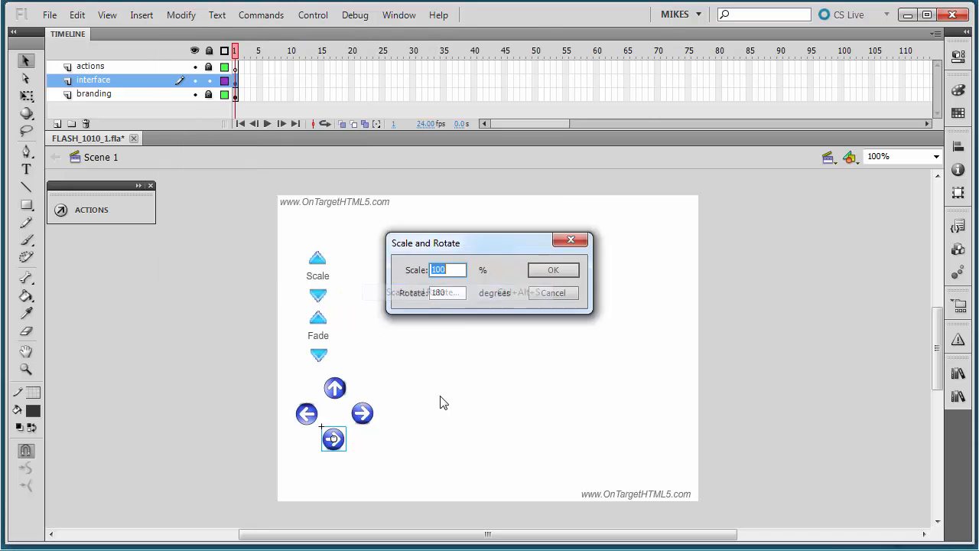
{"action": "key", "text": "Tab"}
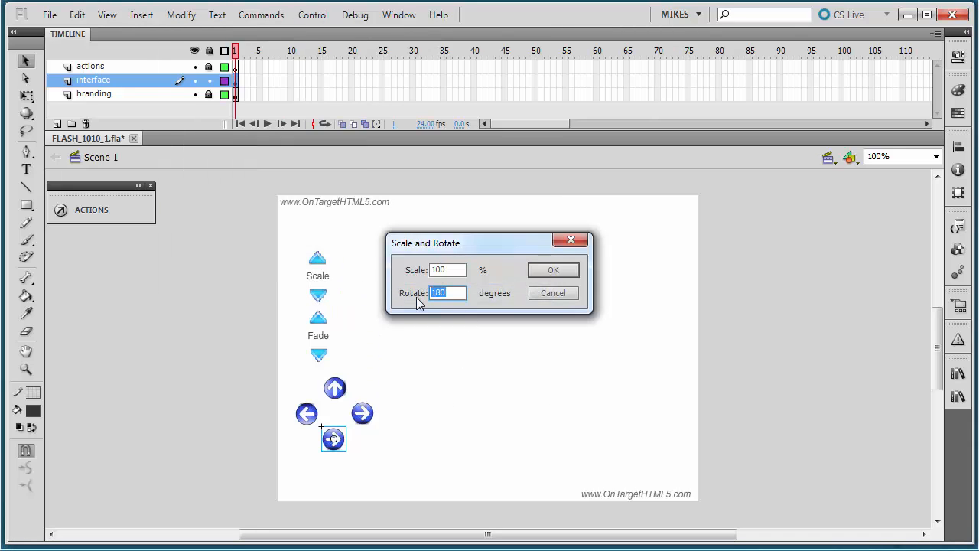
{"action": "type", "text": "90"}
{"action": "key", "text": "Return"}
{"action": "left_click", "coordinate": [435, 298]}
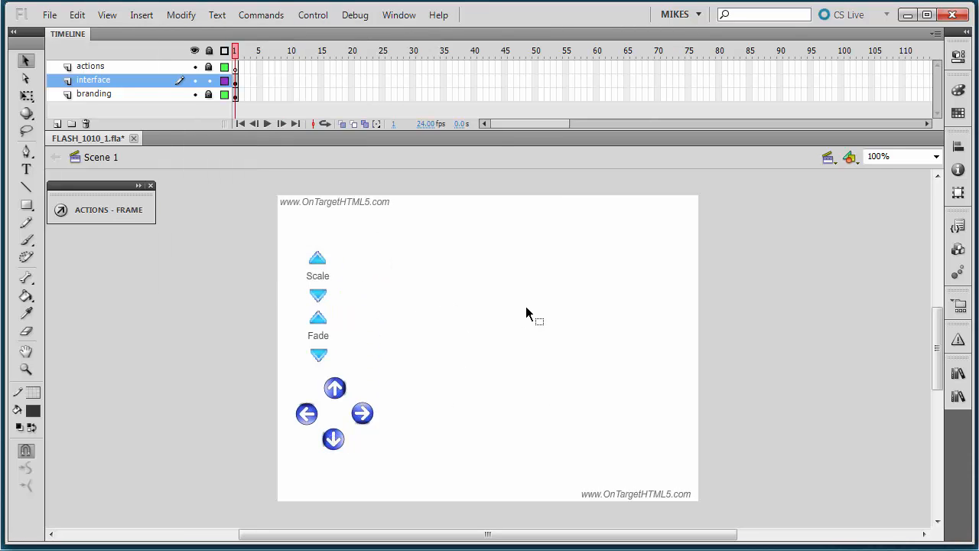
Duplicate the Fade label and place the copy in the centre of the four blue arrow buttons
{"action": "left_click", "coordinate": [329, 341]}
{"action": "key", "text": "ctrl+c"}
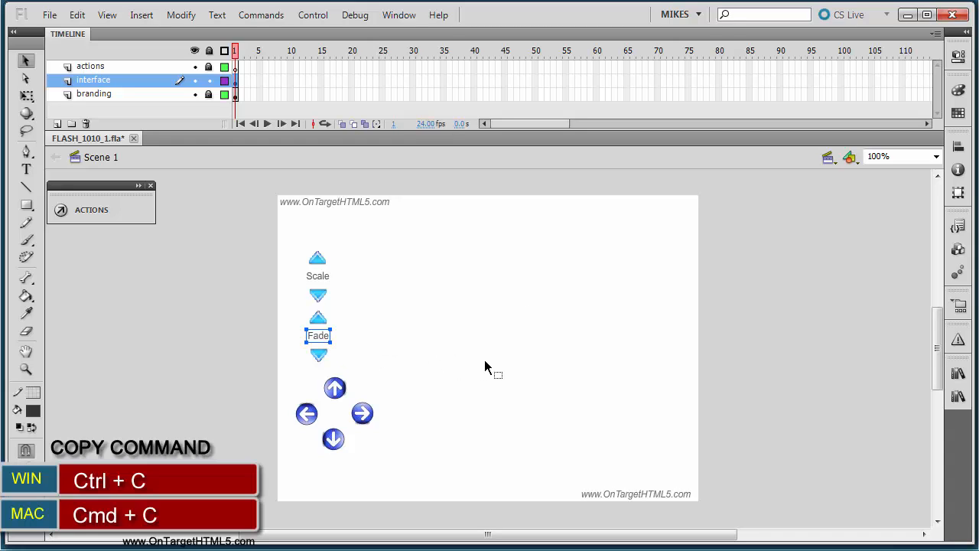
{"action": "key", "text": "ctrl+v"}
{"action": "left_click_drag", "start_coordinate": [493, 350], "coordinate": [339, 414]}
Change the text of the label between the blue arrow buttons to "Move" and return to the Selection tool
{"action": "key", "text": "t"}
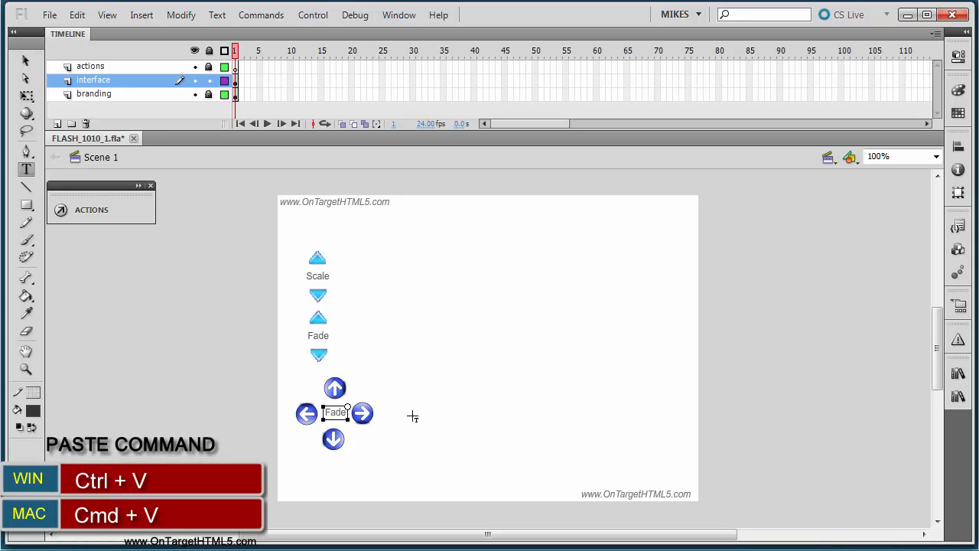
{"action": "key", "text": "BackSpace"}
{"action": "key", "text": "BackSpace"}
{"action": "key", "text": "BackSpace"}
{"action": "key", "text": "BackSpace"}
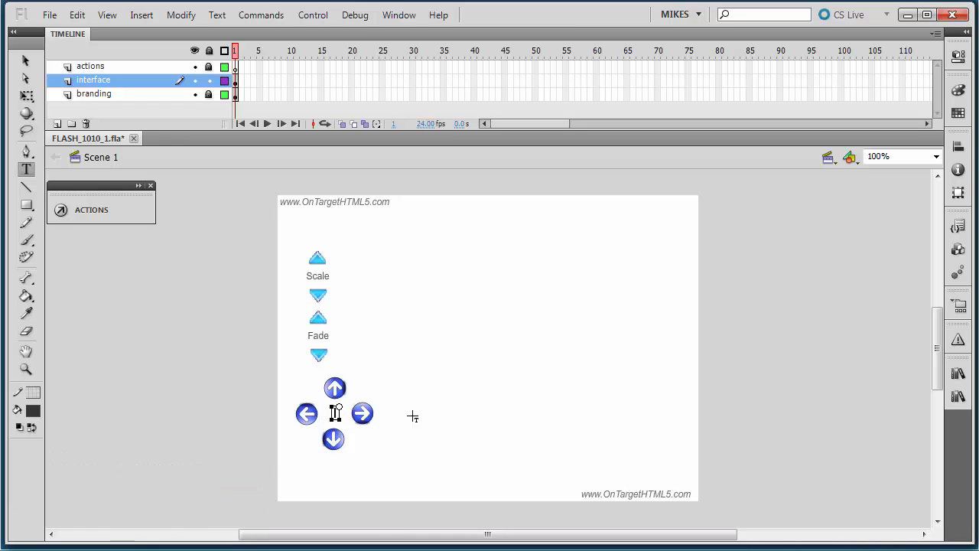
{"action": "type", "text": "Move"}
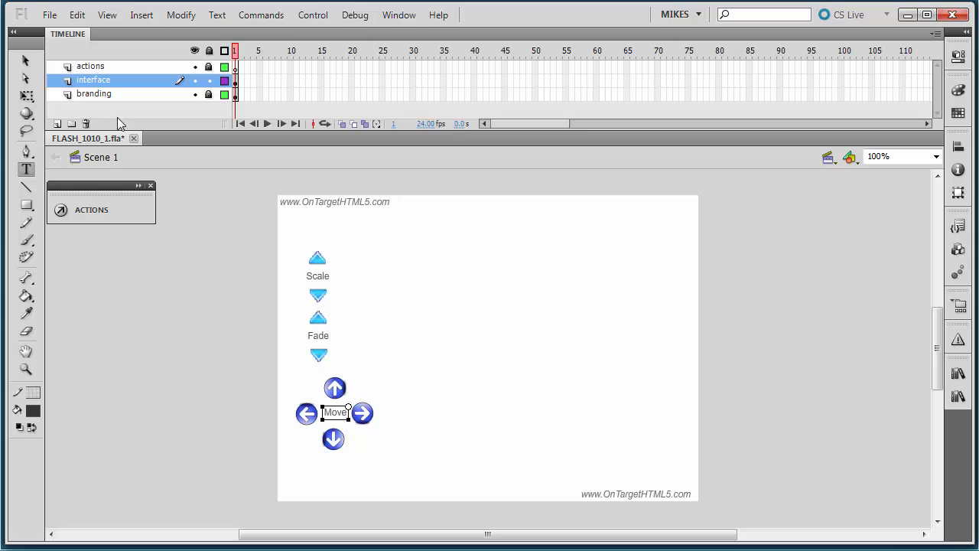
{"action": "left_click", "coordinate": [25, 60]}
Nudge the blue up arrow button two pixels left to line it up with the down arrow button
{"action": "left_click", "coordinate": [338, 390]}
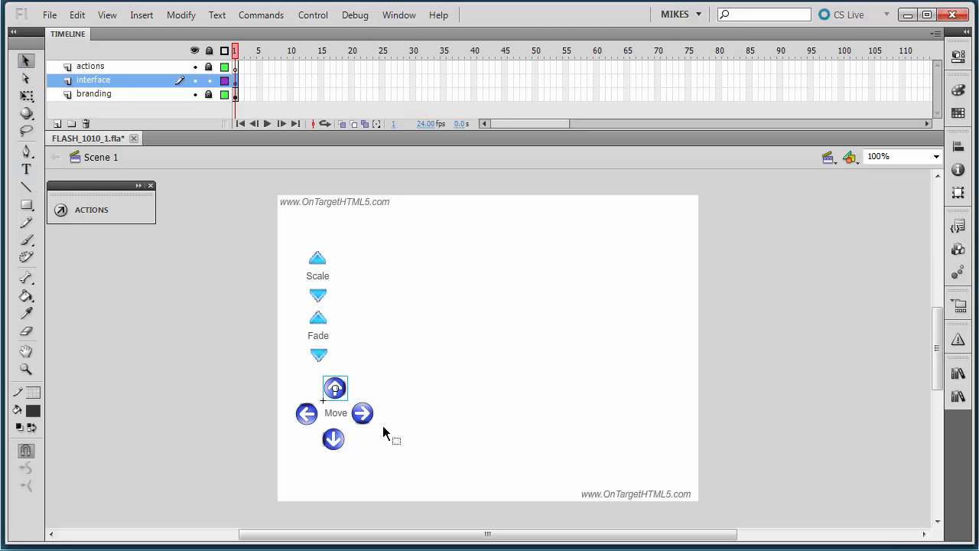
{"action": "key", "text": "Left"}
{"action": "key", "text": "Left"}
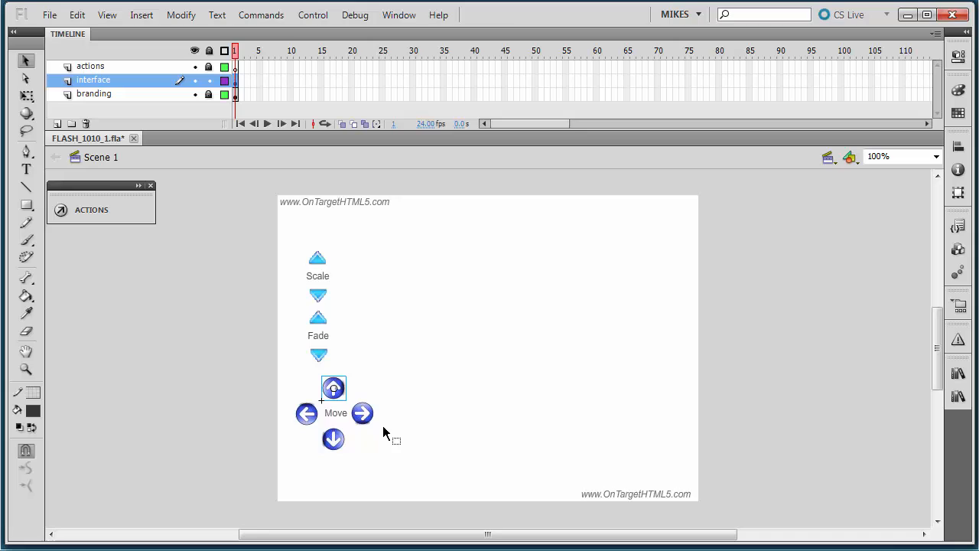
Nudge the Move label slightly left and down to centre it between the blue arrow buttons
{"action": "left_click", "coordinate": [337, 414]}
{"action": "key", "text": "Left"}
{"action": "key", "text": "Left"}
{"action": "key", "text": "Left"}
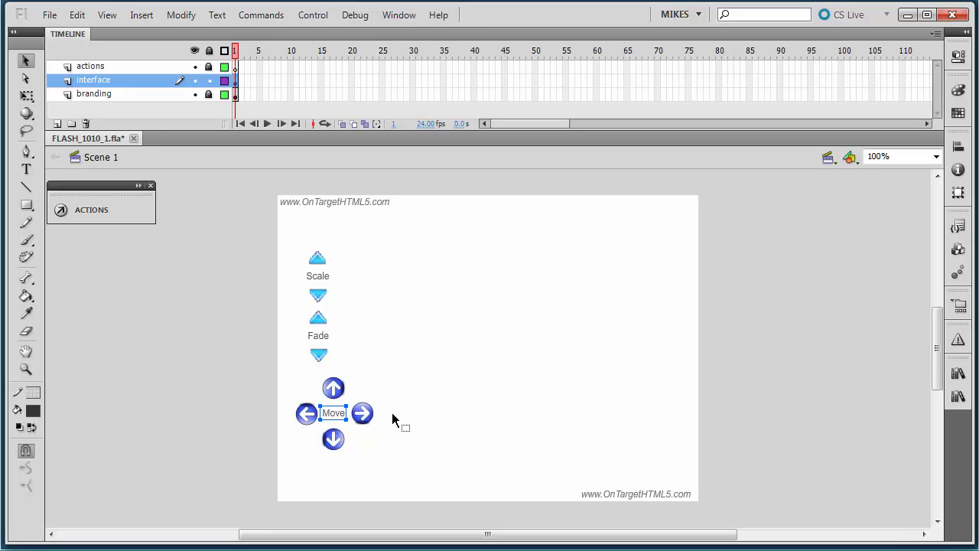
{"action": "key", "text": "Right"}
{"action": "key", "text": "Right"}
{"action": "key", "text": "Down"}
{"action": "left_click", "coordinate": [454, 413]}
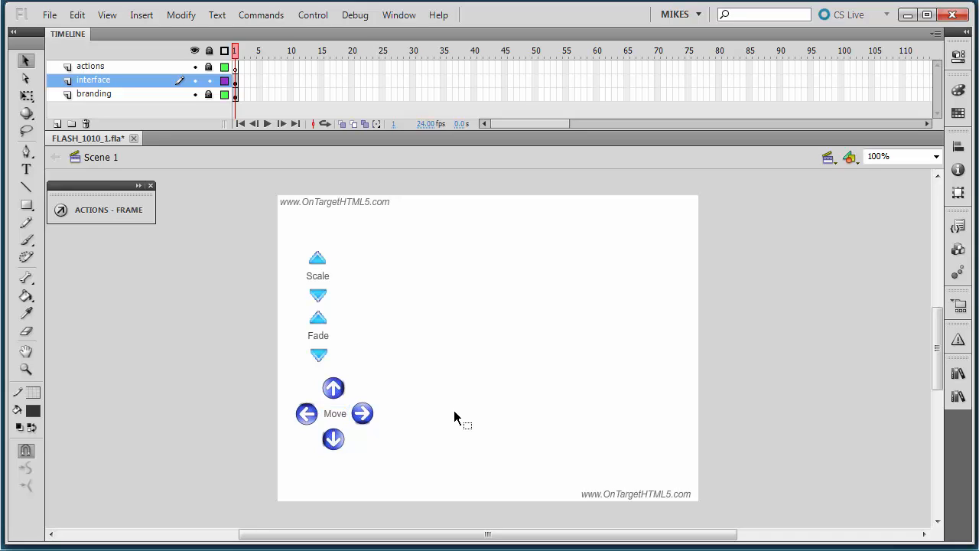
Name the instance of the blue up arrow button above the Move label moveUp_btn
{"action": "left_click", "coordinate": [333, 390]}
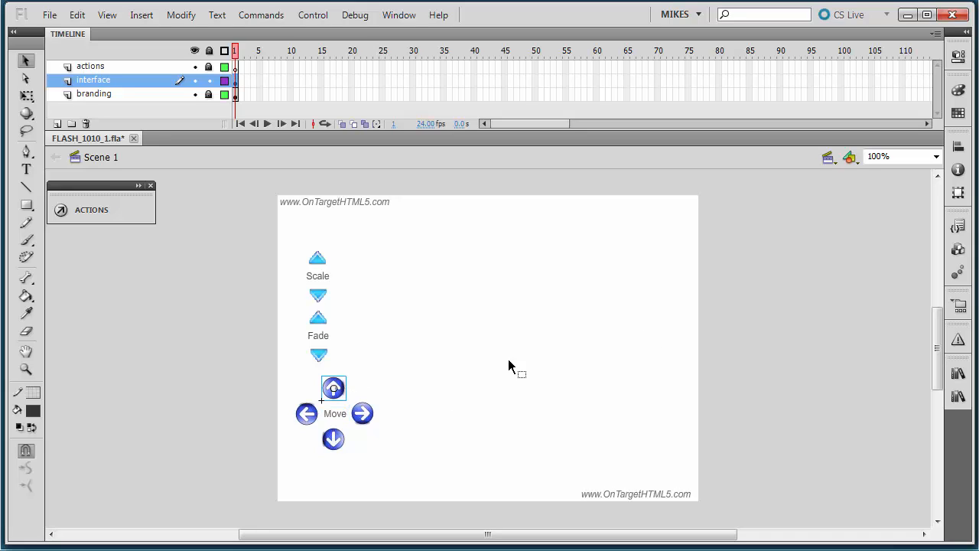
{"action": "left_click", "coordinate": [957, 56]}
{"action": "left_click", "coordinate": [852, 72]}
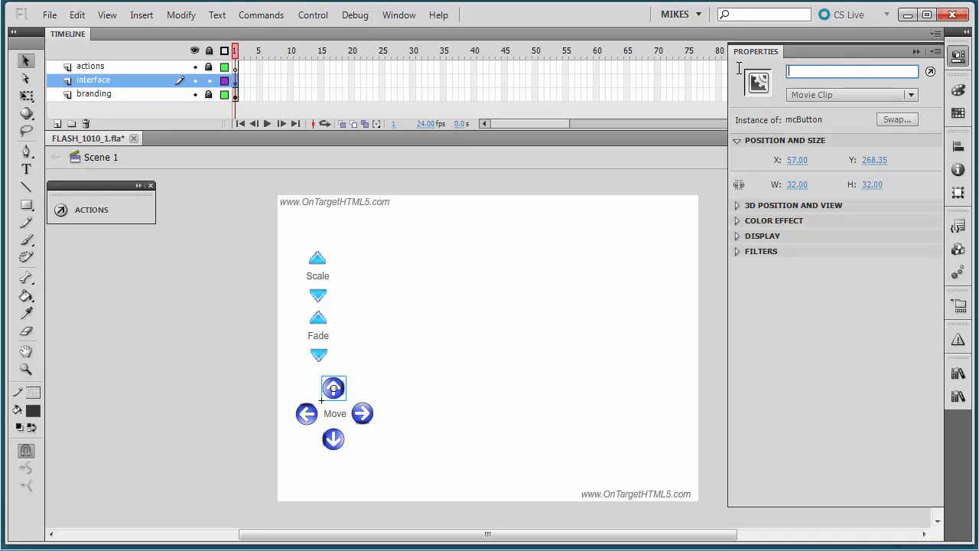
{"action": "type", "text": "moveUp_btn"}
Name the instance of the blue right arrow button beside the Move label moveRight_btn
{"action": "left_click", "coordinate": [372, 418]}
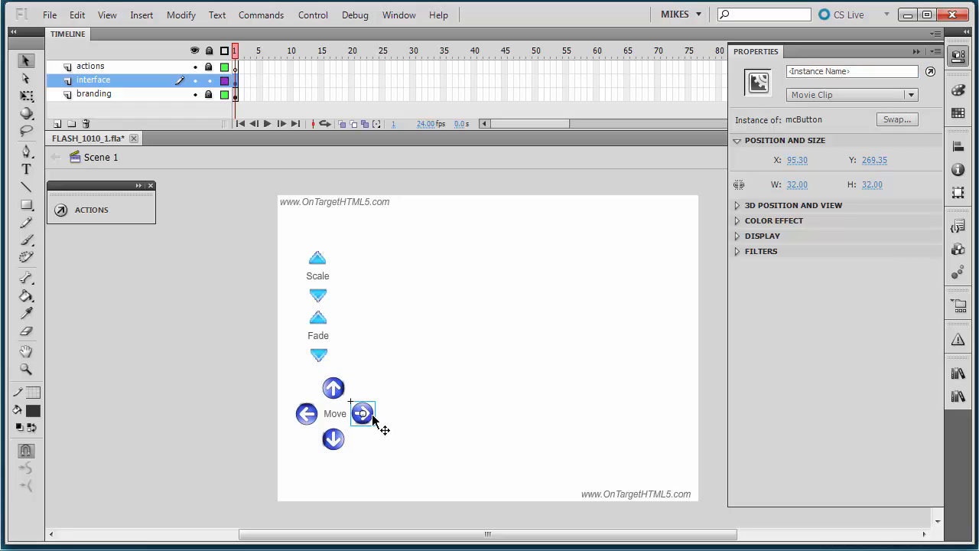
{"action": "left_click", "coordinate": [803, 73]}
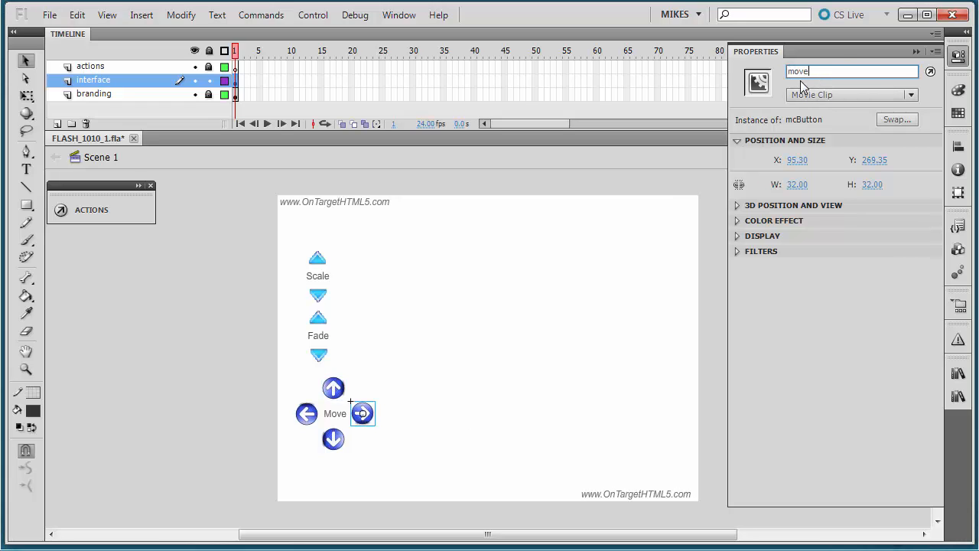
{"action": "type", "text": "moveRight_btn"}
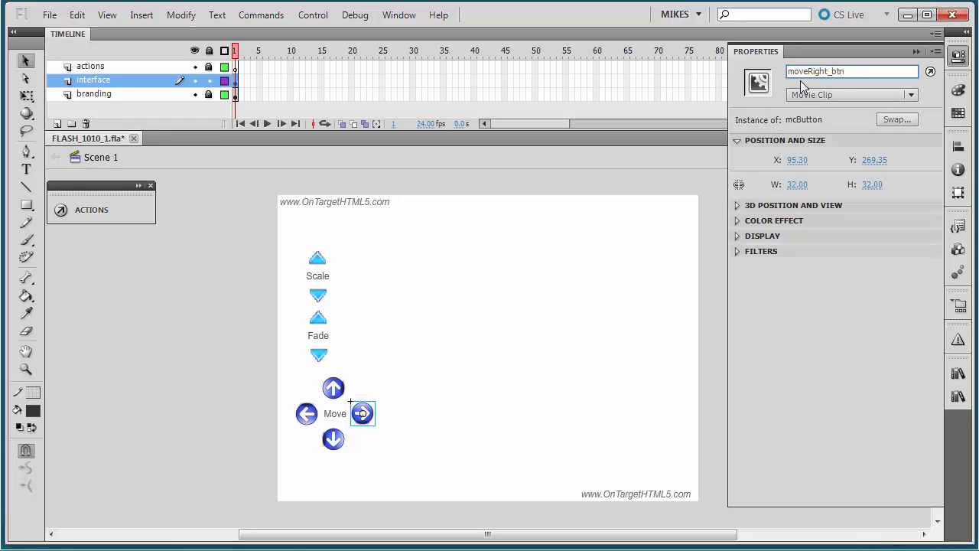
Name the instance of the blue down arrow button below the Move label moveDown_btn
{"action": "left_click", "coordinate": [333, 440]}
{"action": "left_click", "coordinate": [800, 73]}
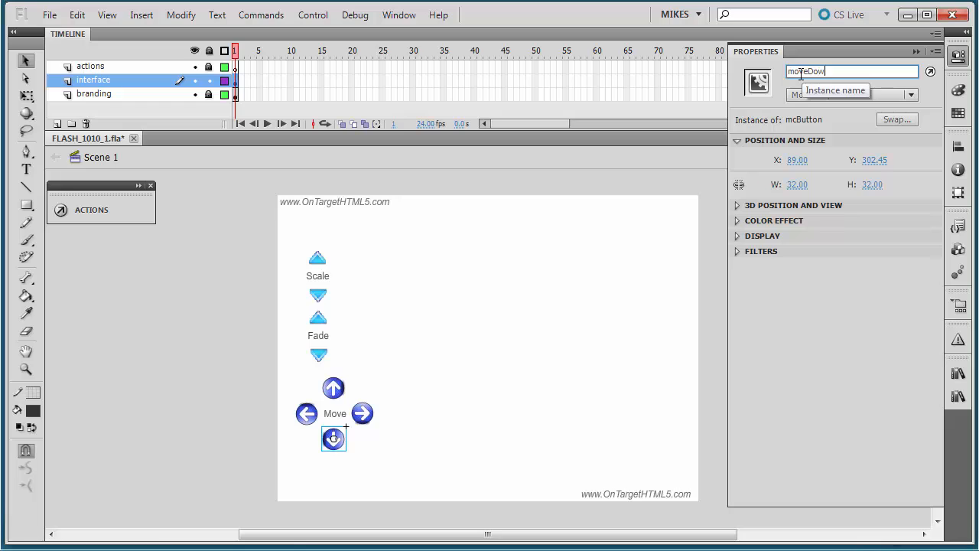
{"action": "type", "text": "wn_bt"}
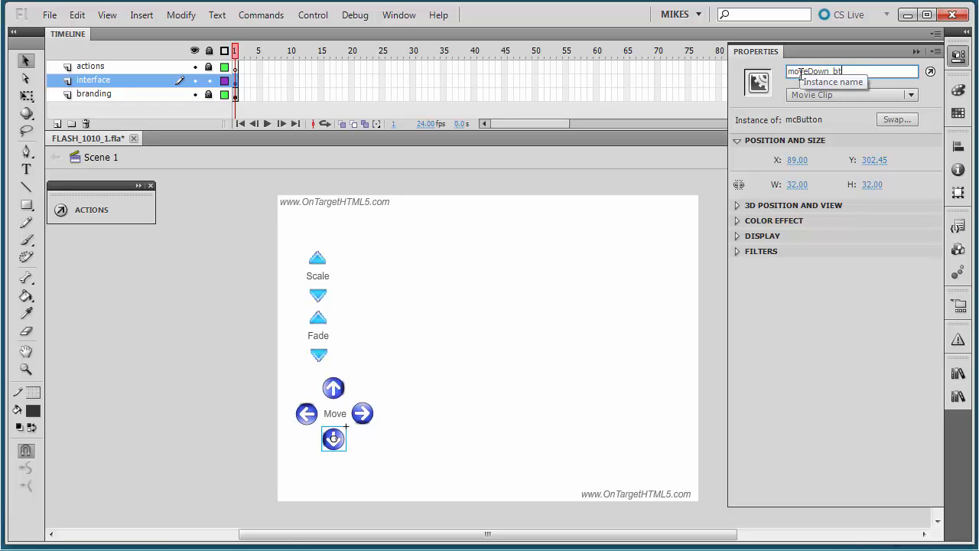
{"action": "type", "text": "n"}
{"action": "key", "text": "Return"}
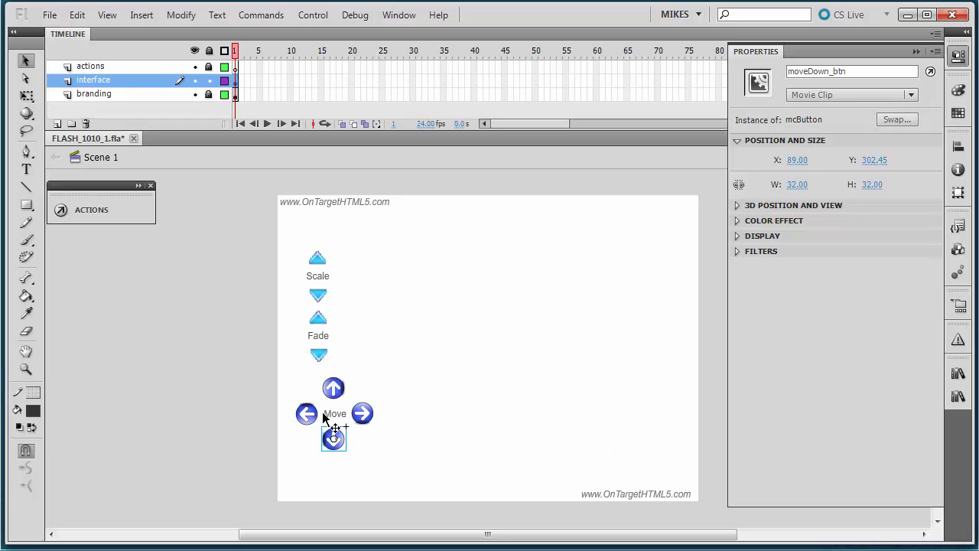
Name the instance of the blue left arrow button beside the Move label moveLeft_btn
{"action": "left_click", "coordinate": [306, 414]}
{"action": "left_click", "coordinate": [817, 71]}
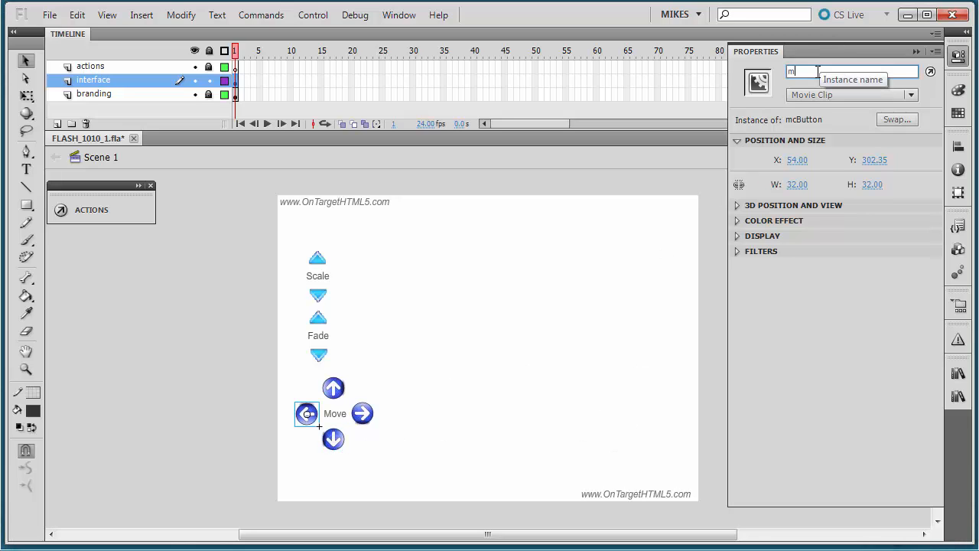
{"action": "type", "text": "moveLeft_btn"}
{"action": "key", "text": "Return"}
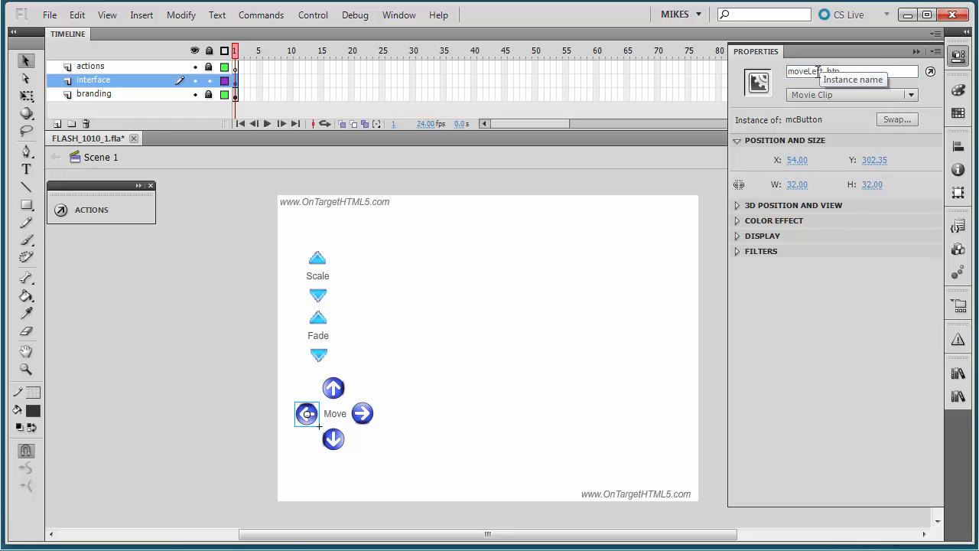
{"action": "left_click", "coordinate": [620, 318]}
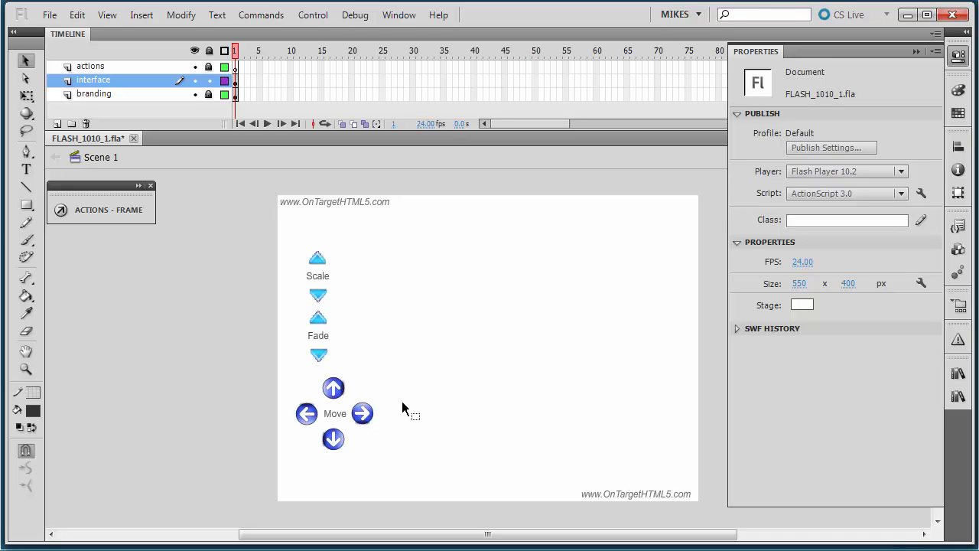
Place an instance of the mcSmiley library symbol on the stage right of the Move buttons, at about X 239, Y 279
{"action": "left_click", "coordinate": [915, 52]}
{"action": "left_click", "coordinate": [958, 372]}
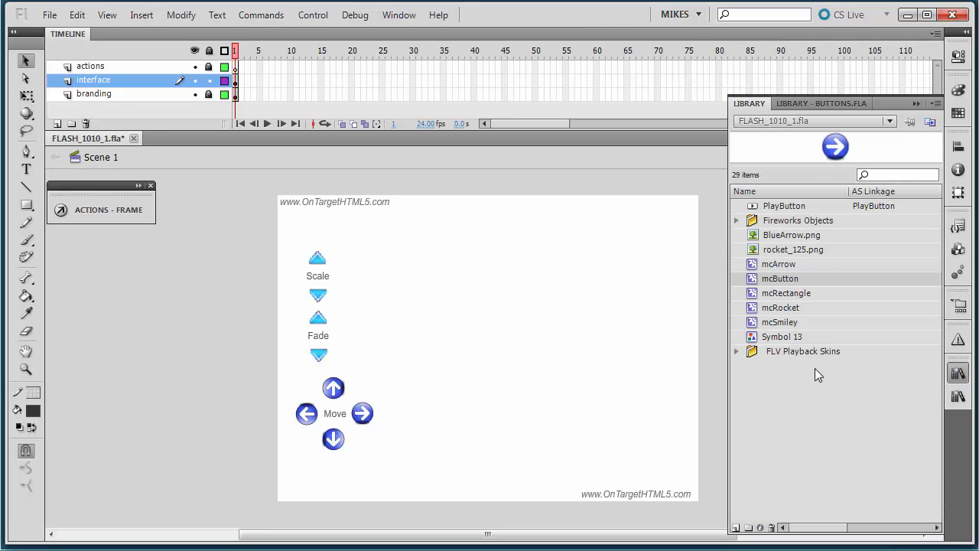
{"action": "left_click", "coordinate": [791, 324]}
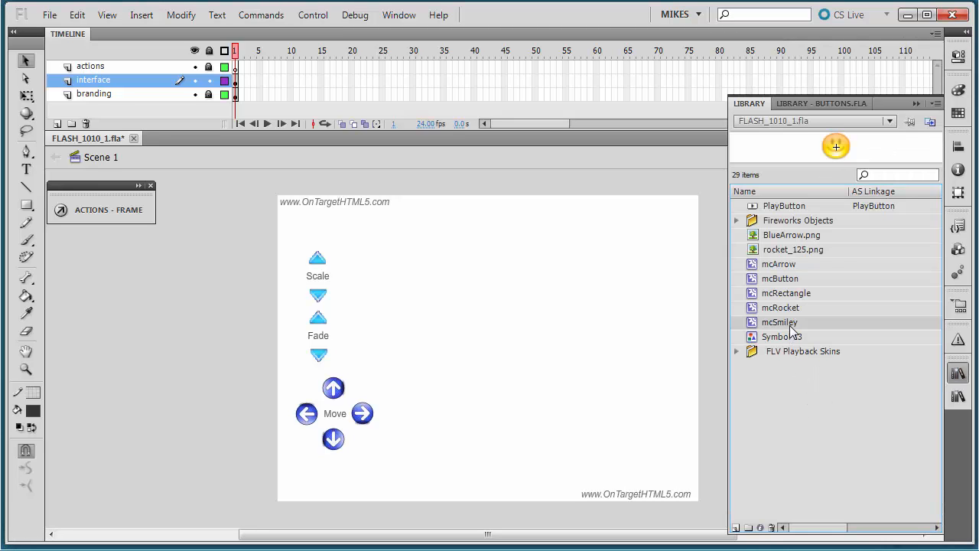
{"action": "left_click_drag", "start_coordinate": [791, 329], "coordinate": [466, 418]}
{"action": "left_click", "coordinate": [916, 103]}
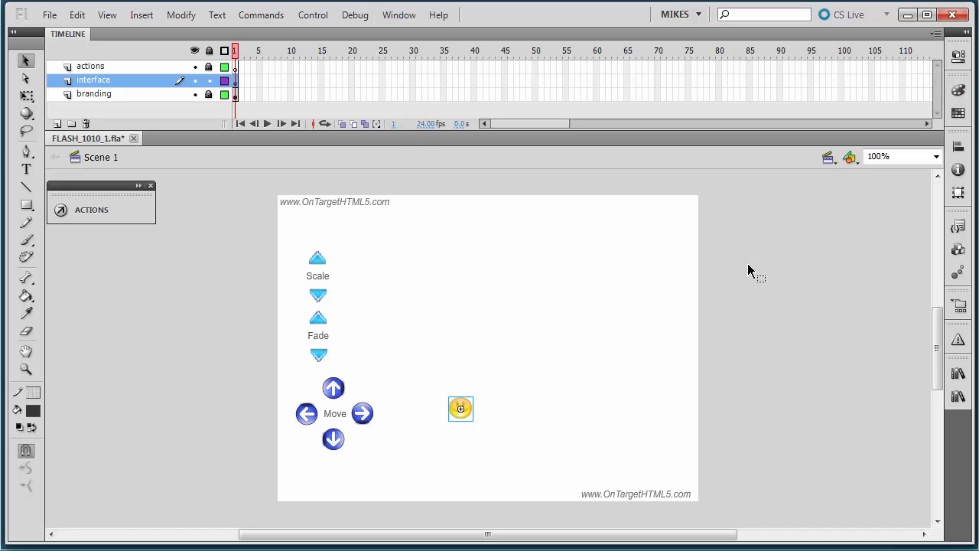
Name the instance of the smiley button vis_btn
{"action": "left_click", "coordinate": [957, 56]}
{"action": "left_click", "coordinate": [821, 74]}
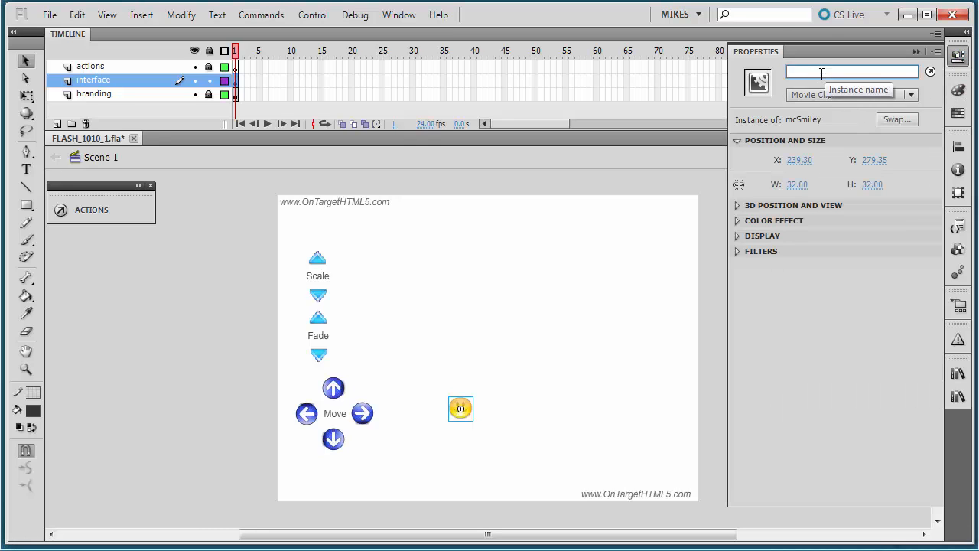
{"action": "type", "text": "vis_btn"}
{"action": "key", "text": "Return"}
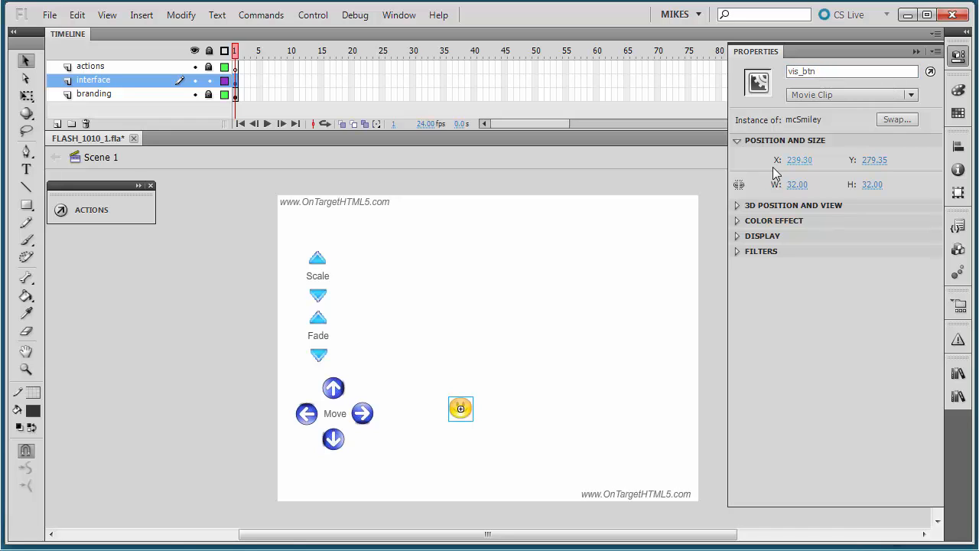
{"action": "left_click", "coordinate": [916, 51]}
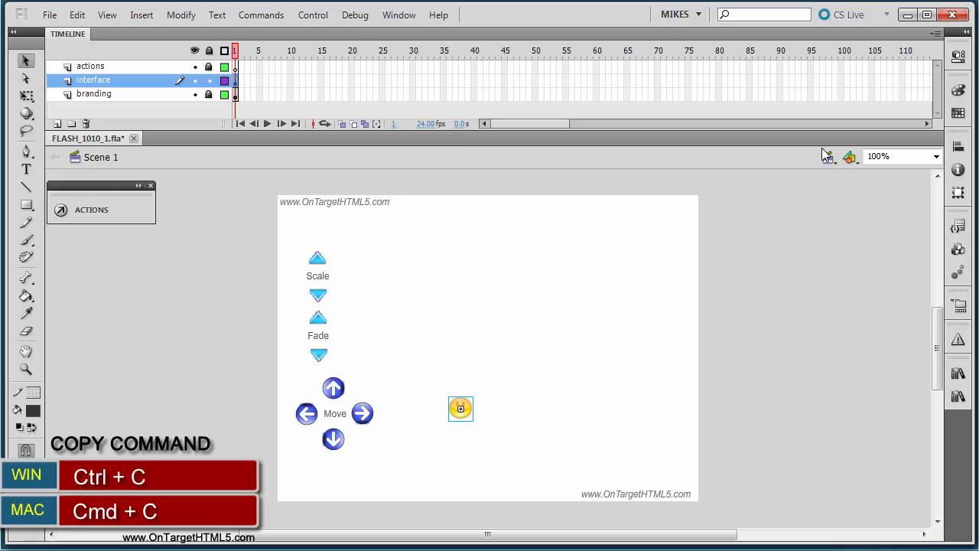
Duplicate the Move label and place the copy centred just below the smiley button
{"action": "left_click", "coordinate": [340, 417]}
{"action": "key", "text": "ctrl+v"}
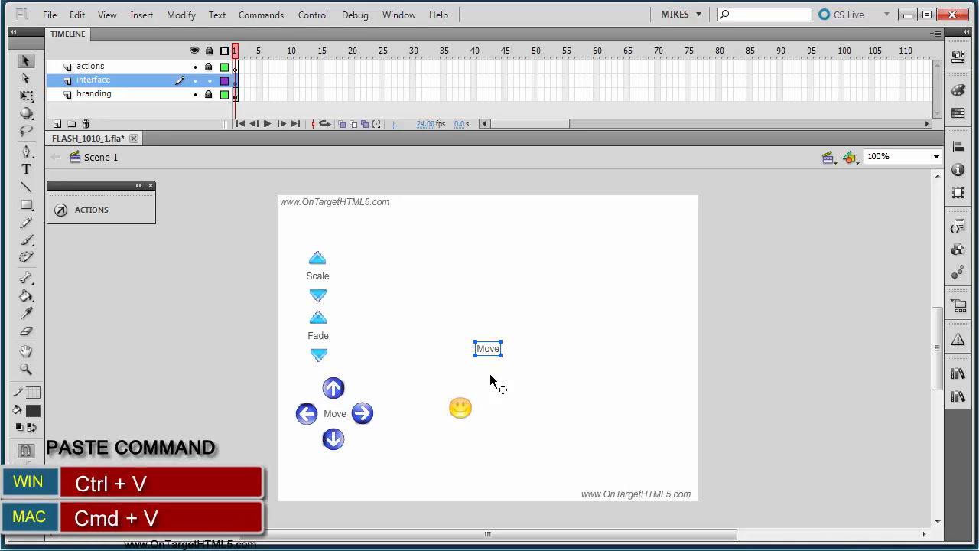
{"action": "left_click_drag", "start_coordinate": [490, 376], "coordinate": [461, 433]}
Change the text of the label copy below the smiley to "Toggle Visibility" on two lines
{"action": "key", "text": "t"}
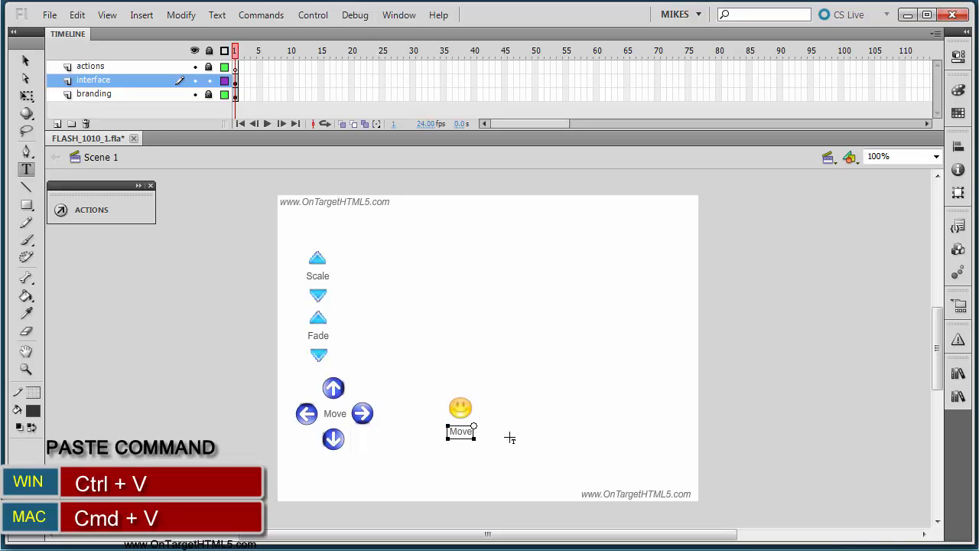
{"action": "key", "text": "BackSpace"}
{"action": "key", "text": "BackSpace"}
{"action": "key", "text": "BackSpace"}
{"action": "type", "text": "To"}
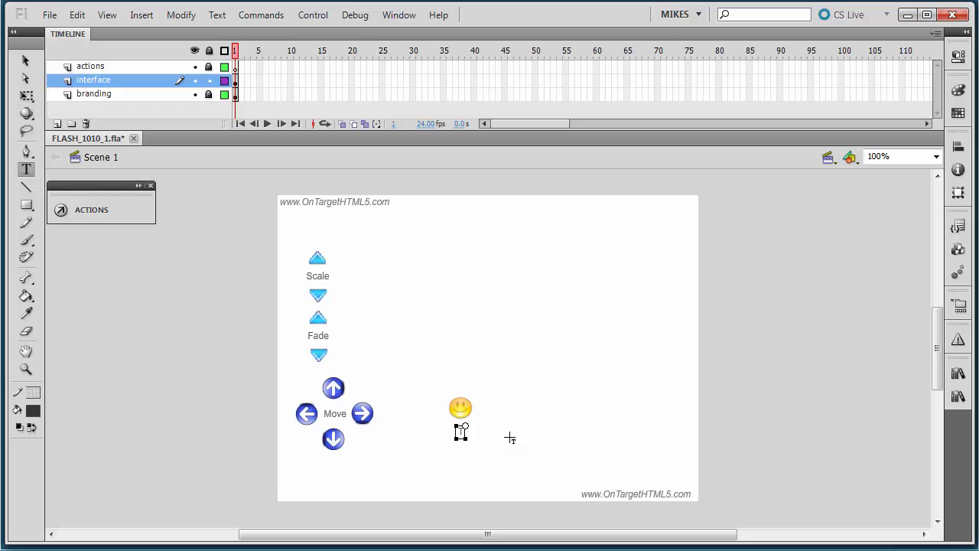
{"action": "type", "text": "ggle"}
{"action": "key", "text": "Return"}
{"action": "type", "text": "Visibility"}
{"action": "left_click", "coordinate": [26, 61]}
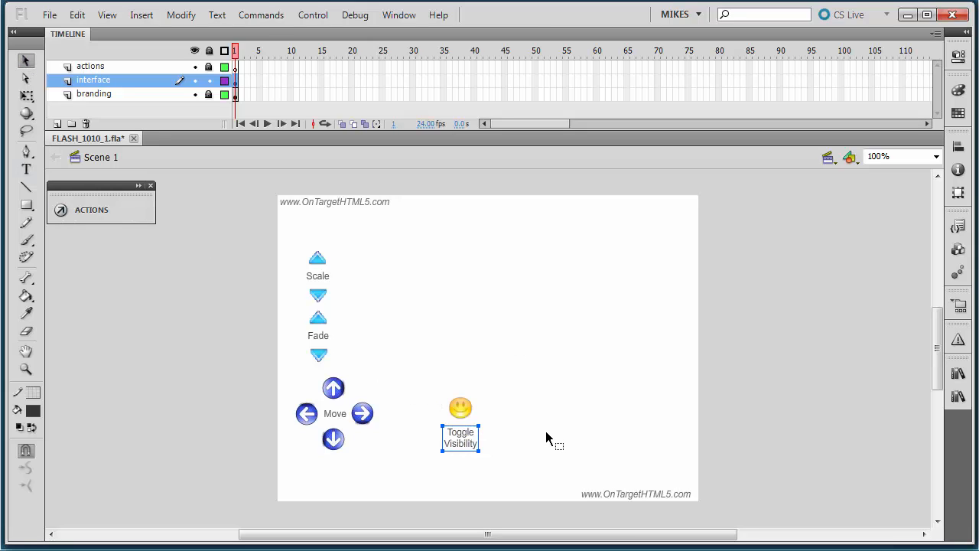
Nudge the Toggle Visibility label a few pixels up, closer to the smiley button, and deselect it
{"action": "key", "text": "Up"}
{"action": "key", "text": "Up"}
{"action": "key", "text": "Up"}
{"action": "key", "text": "Up"}
{"action": "key", "text": "Up"}
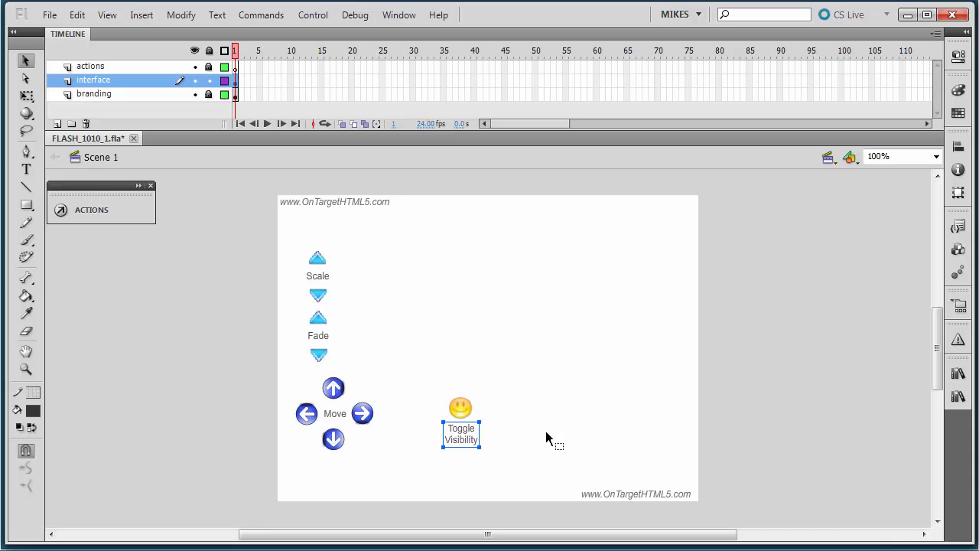
{"action": "left_click", "coordinate": [545, 433]}
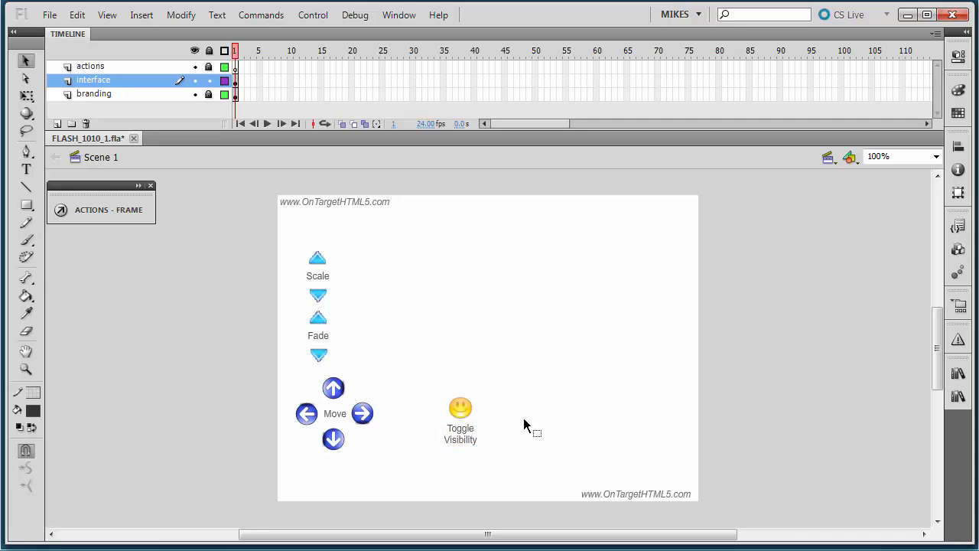
Check the instance name of the smiley button in its properties
{"action": "left_click", "coordinate": [462, 407]}
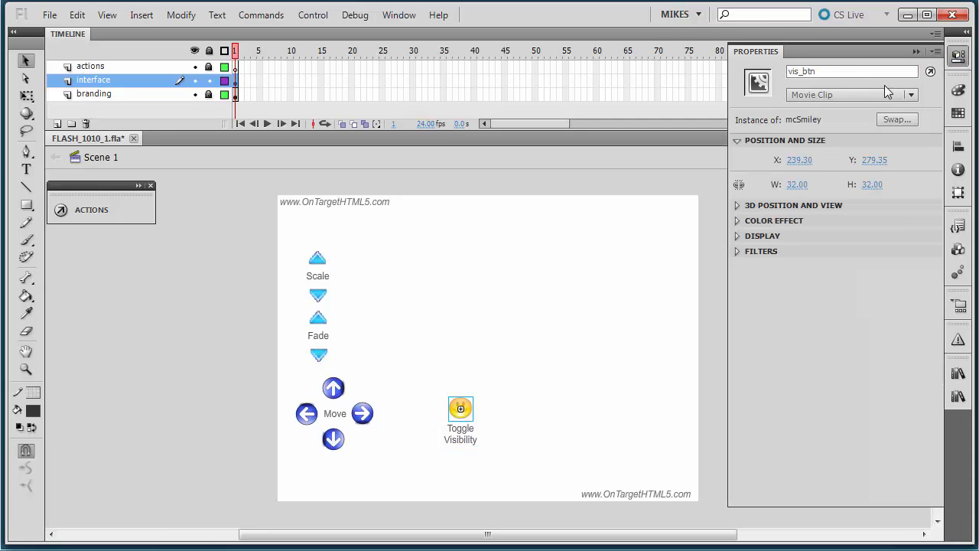
{"action": "left_click", "coordinate": [958, 58]}
{"action": "left_click", "coordinate": [551, 280]}
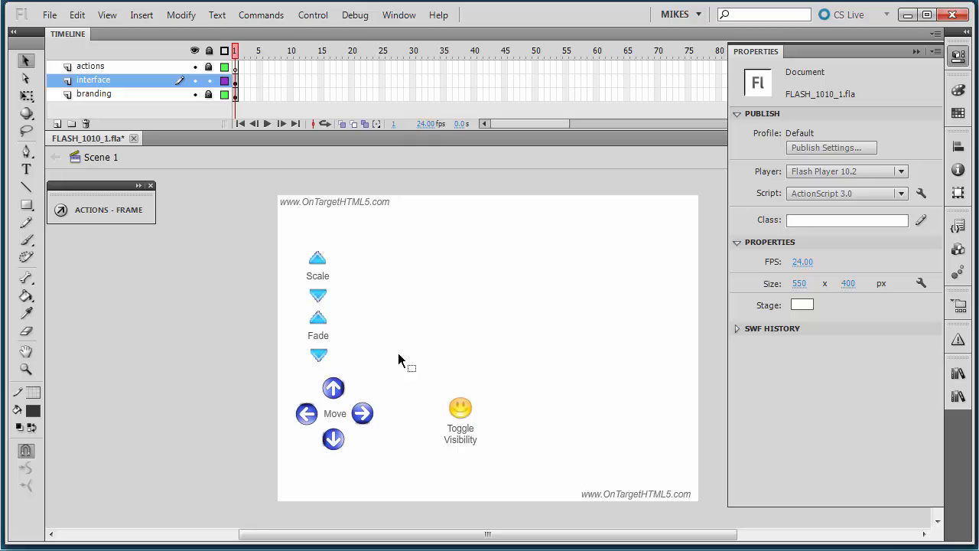
Duplicate the up arrow above the Scale label and place the copy right of the Toggle Visibility label, at about X 402, Y 308
{"action": "left_click", "coordinate": [318, 258]}
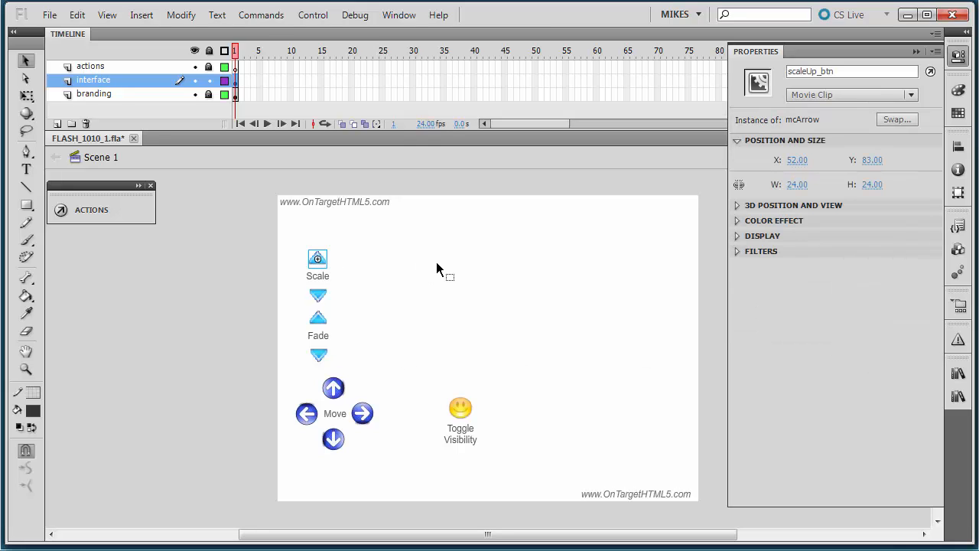
{"action": "key", "text": "ctrl+v"}
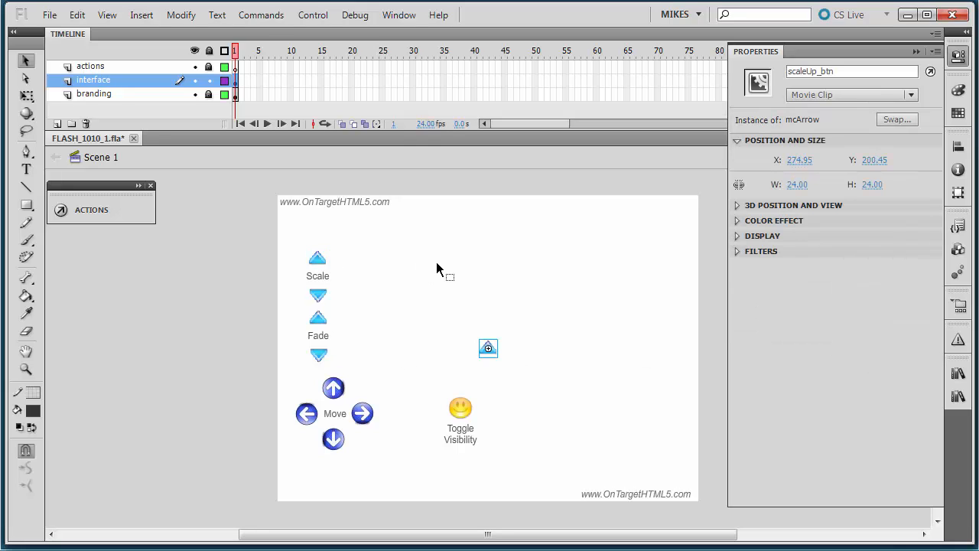
{"action": "left_click_drag", "start_coordinate": [485, 348], "coordinate": [584, 433]}
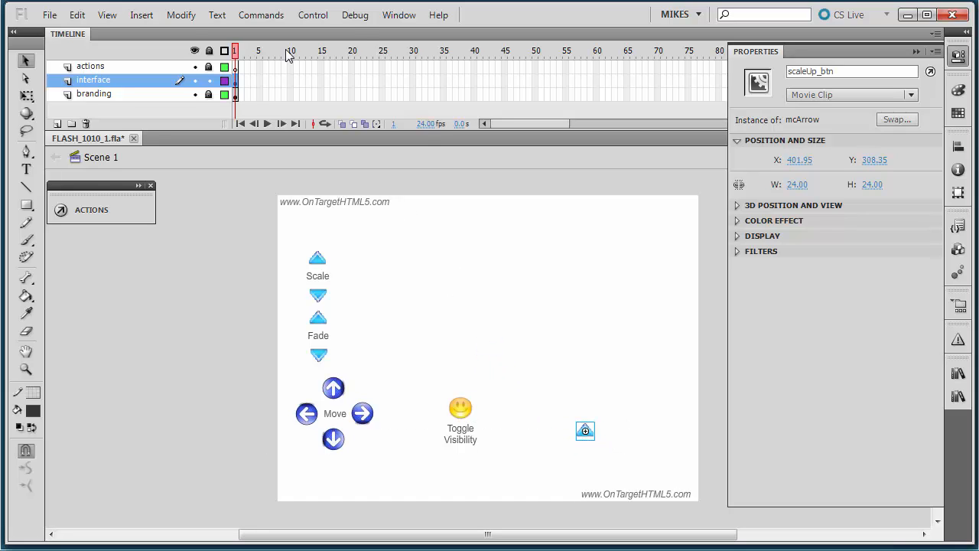
Rotate the new arrow copy by -90 degrees at 100% scale with Scale and Rotate so it points left
{"action": "left_click", "coordinate": [193, 15]}
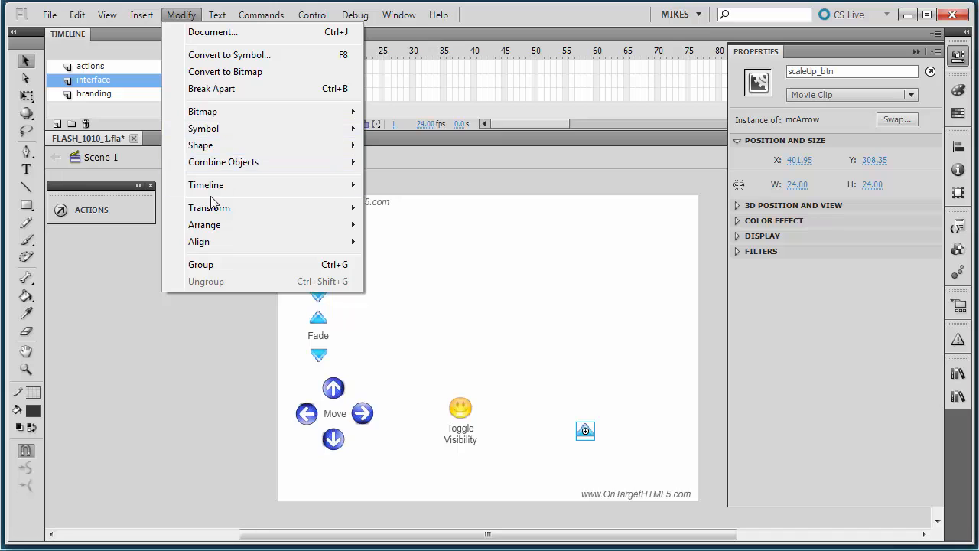
{"action": "mouse_move", "coordinate": [214, 208]}
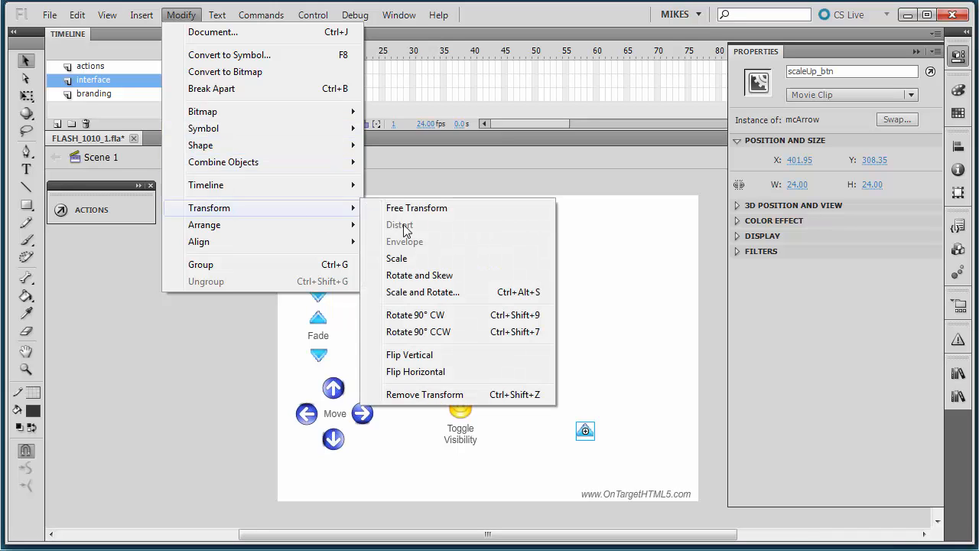
{"action": "left_click", "coordinate": [420, 291]}
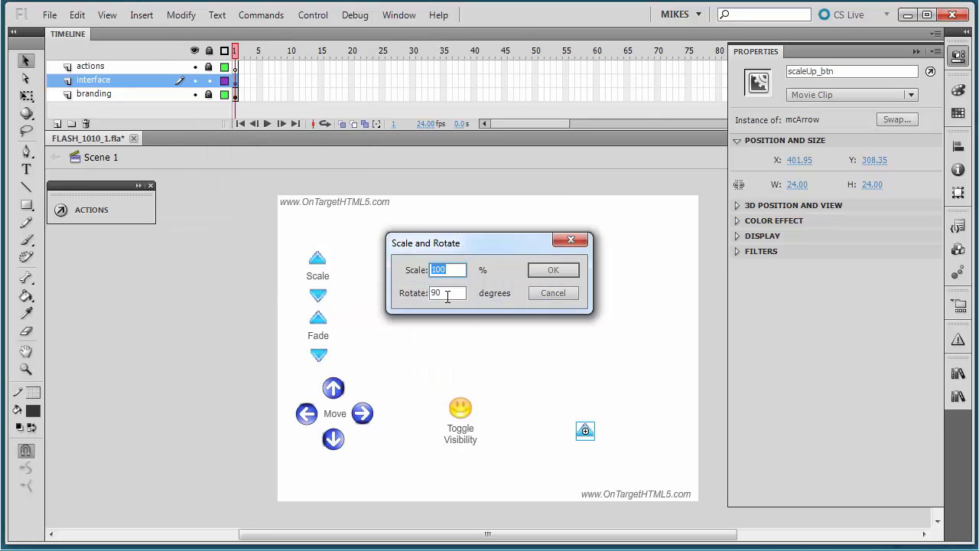
{"action": "key", "text": "Tab"}
{"action": "type", "text": "-"}
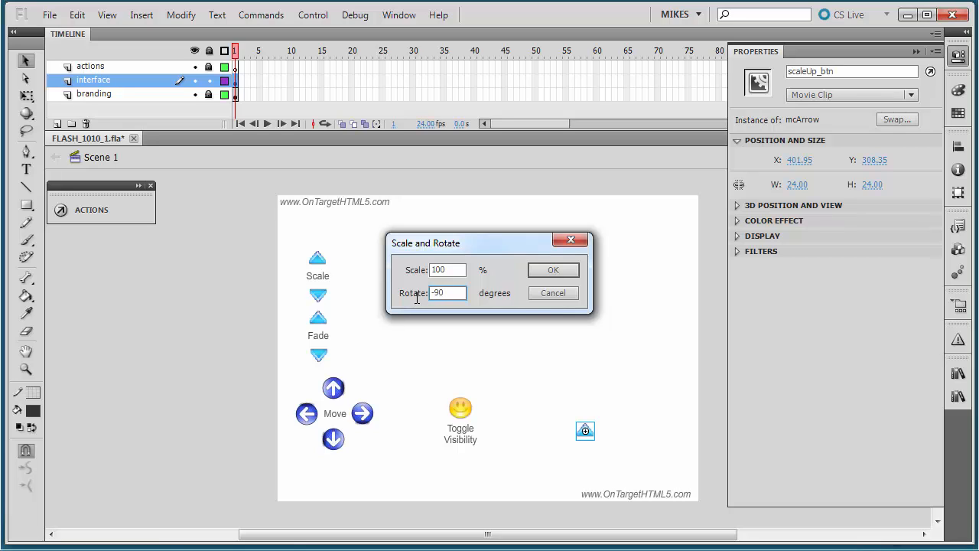
{"action": "left_click", "coordinate": [553, 270]}
{"action": "left_click", "coordinate": [659, 394]}
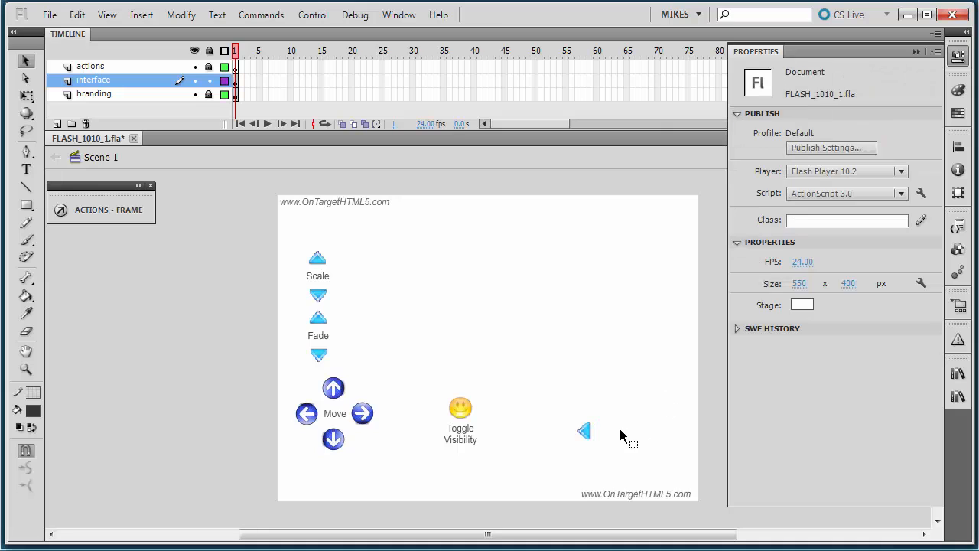
Duplicate the light blue left arrow and place the copy level with it to its right, at about X 482, Y 308
{"action": "left_click", "coordinate": [585, 431]}
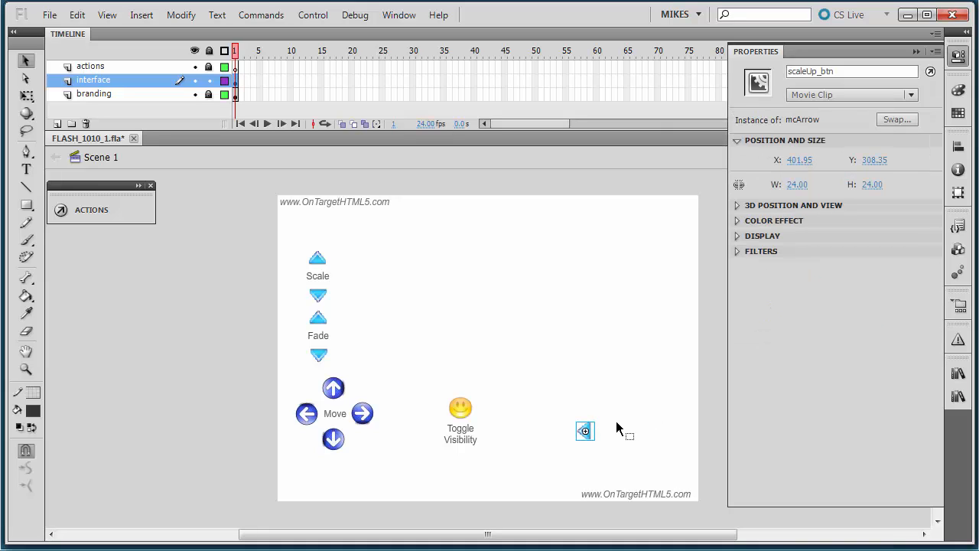
{"action": "key", "text": "ctrl+v"}
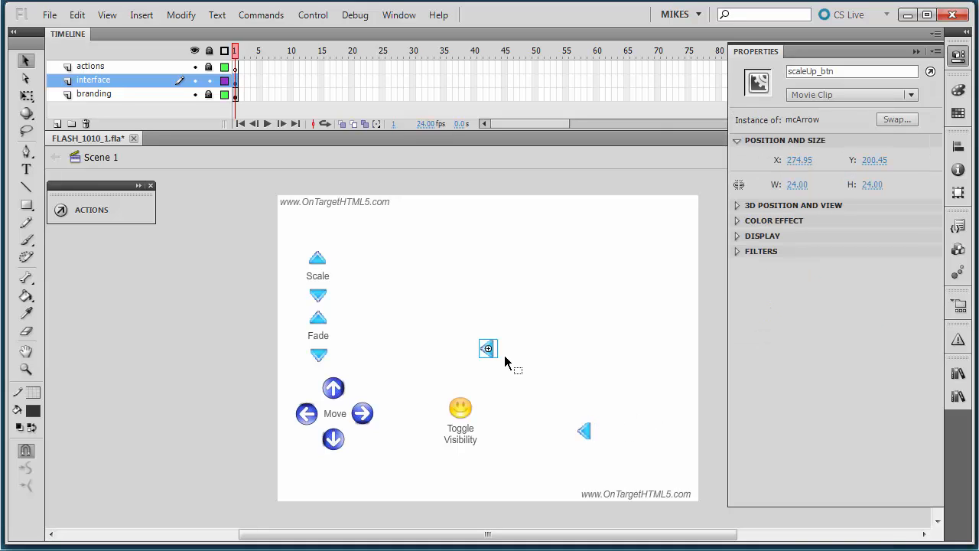
{"action": "left_click_drag", "start_coordinate": [487, 349], "coordinate": [646, 433]}
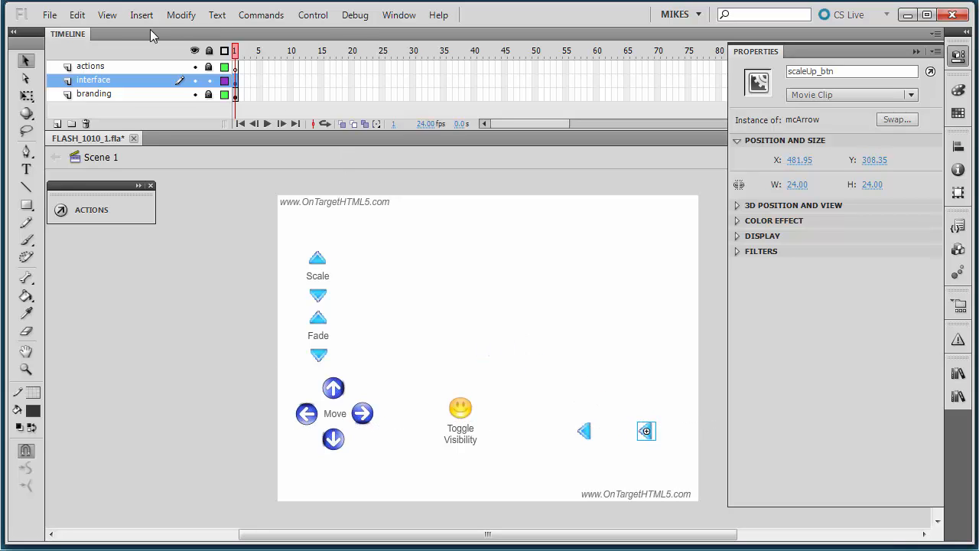
Rotate the second arrow copy by 180 degrees with Scale and Rotate so it points right
{"action": "left_click", "coordinate": [182, 15]}
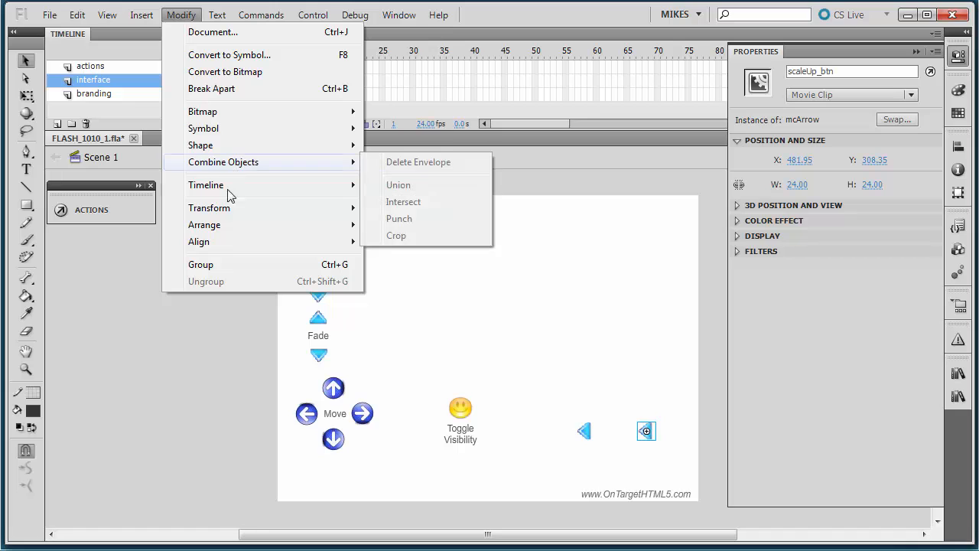
{"action": "mouse_move", "coordinate": [232, 212]}
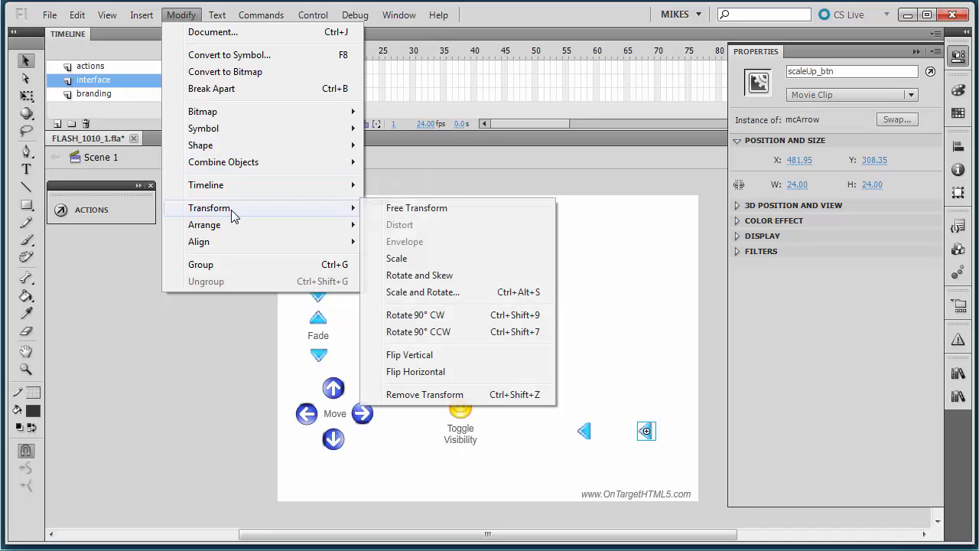
{"action": "left_click", "coordinate": [428, 294]}
{"action": "left_click_drag", "start_coordinate": [453, 297], "coordinate": [434, 293]}
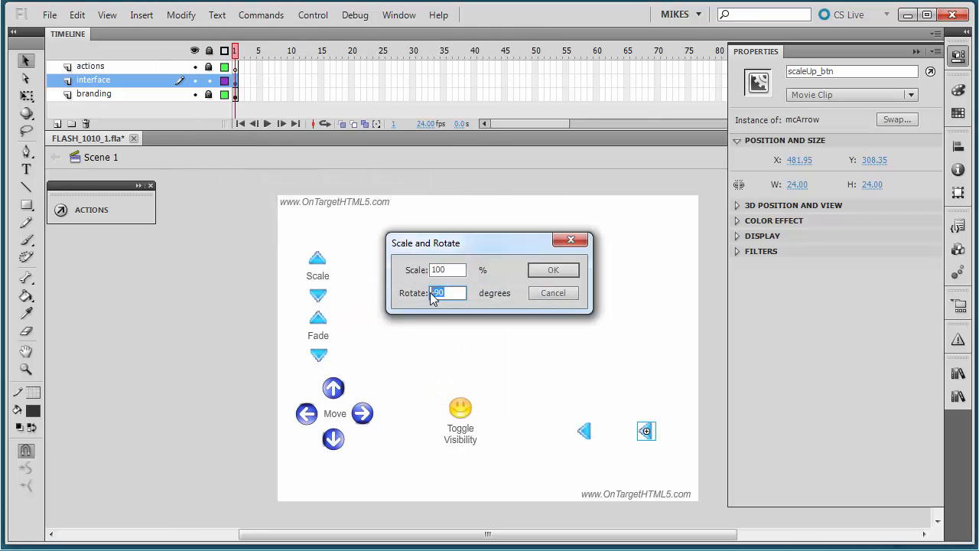
{"action": "type", "text": "180"}
{"action": "key", "text": "Return"}
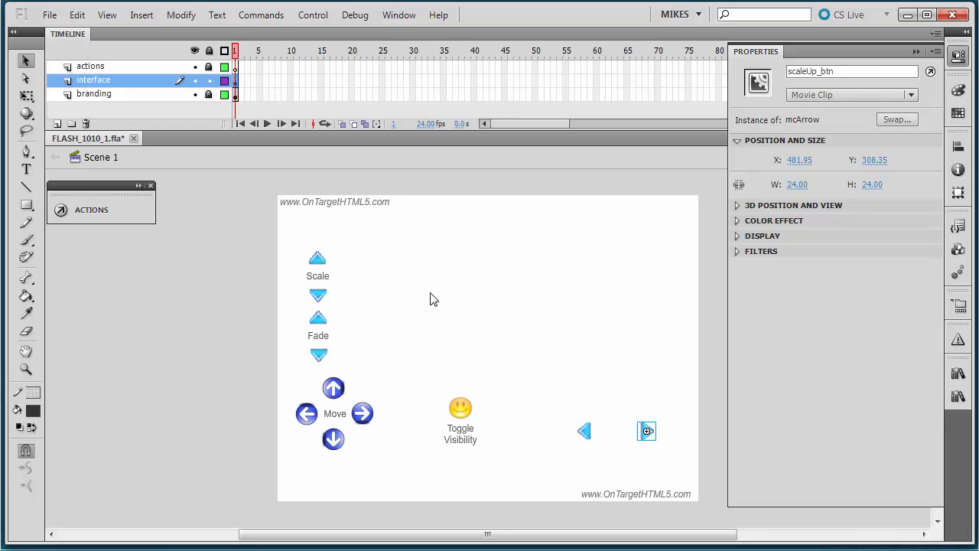
Duplicate the Move label and place the copy between the light blue left and right arrows, at about X 425, Y 301
{"action": "left_click", "coordinate": [563, 383]}
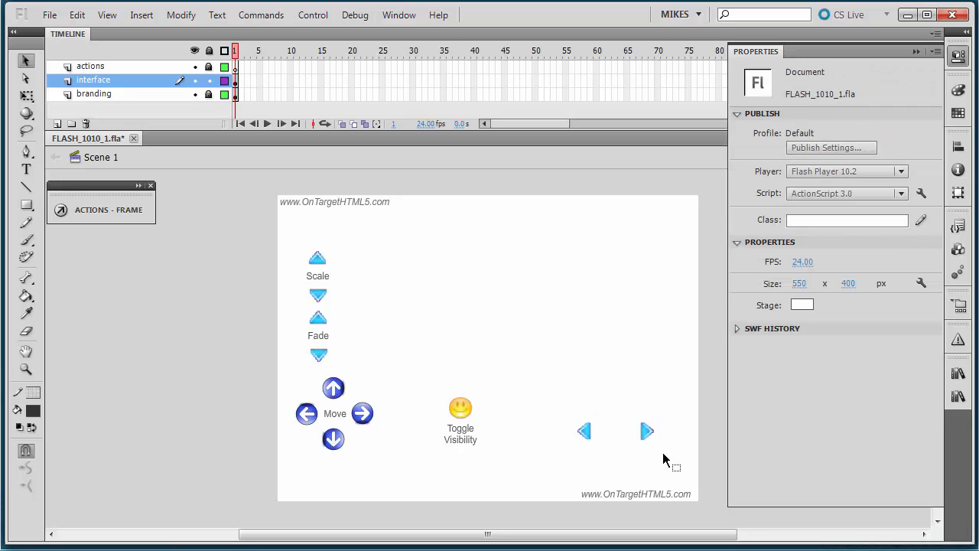
{"action": "left_click", "coordinate": [334, 413]}
{"action": "key", "text": "ctrl+v"}
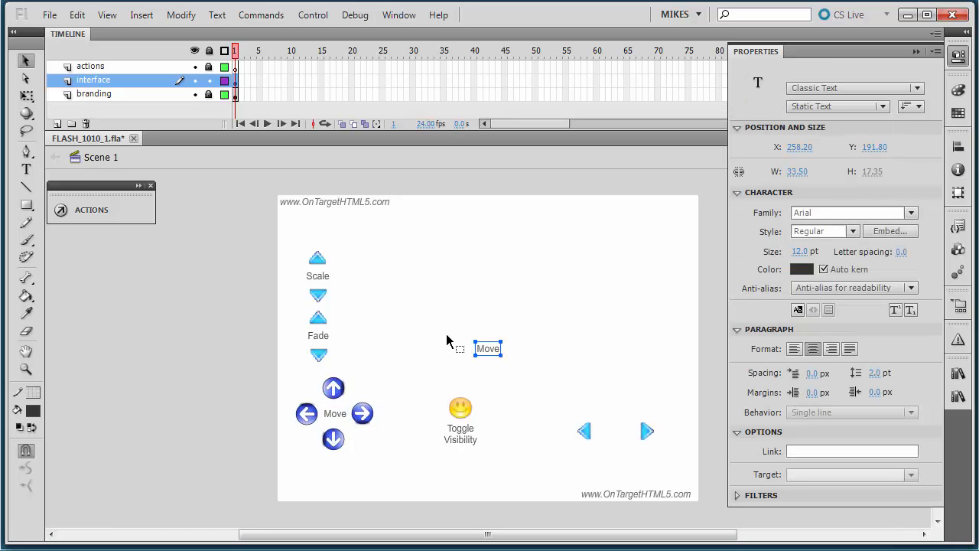
{"action": "left_click_drag", "start_coordinate": [490, 348], "coordinate": [619, 432]}
Change the text of the label copy between the left and right arrows to "Rotate"
{"action": "key", "text": "t"}
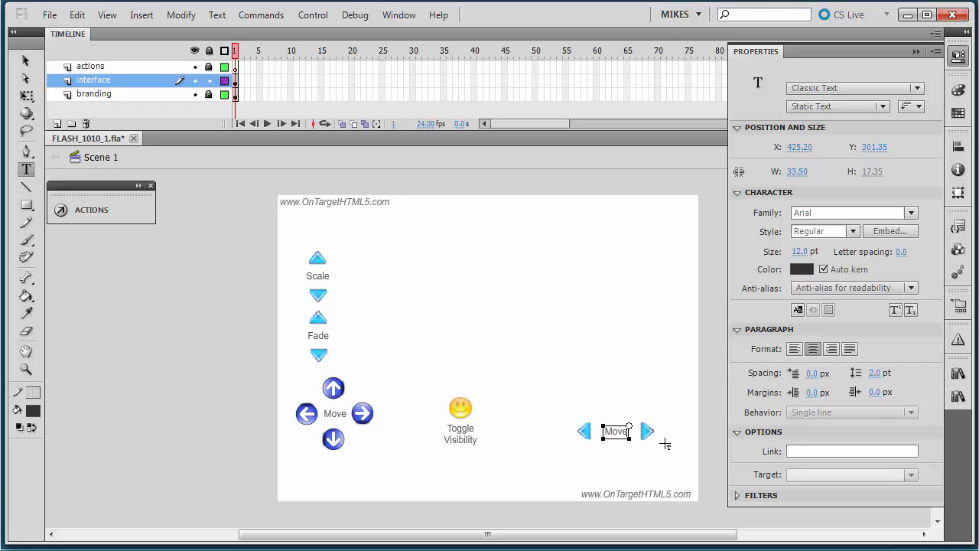
{"action": "key", "text": "BackSpace"}
{"action": "key", "text": "BackSpace"}
{"action": "key", "text": "BackSpace"}
{"action": "key", "text": "BackSpace"}
{"action": "type", "text": "Rotate"}
{"action": "left_click", "coordinate": [26, 61]}
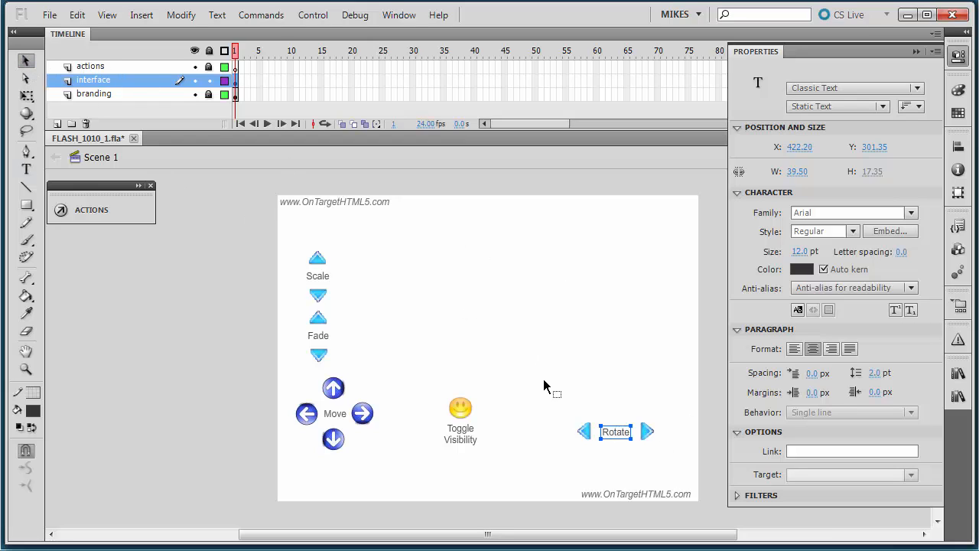
Shift the Rotate label and its two arrows together to the left, to about X 372, Y 296
{"action": "left_click_drag", "start_coordinate": [545, 383], "coordinate": [678, 471]}
{"action": "key", "text": "Left"}
{"action": "key", "text": "Left"}
{"action": "key", "text": "Left"}
{"action": "key", "text": "Left"}
{"action": "key", "text": "Left"}
{"action": "key", "text": "Left"}
{"action": "key", "text": "Left"}
{"action": "key", "text": "Left"}
{"action": "key", "text": "Left"}
{"action": "key", "text": "Left"}
{"action": "key", "text": "Left"}
{"action": "key", "text": "Left"}
{"action": "key", "text": "Left"}
{"action": "key", "text": "Left"}
{"action": "key", "text": "Left"}
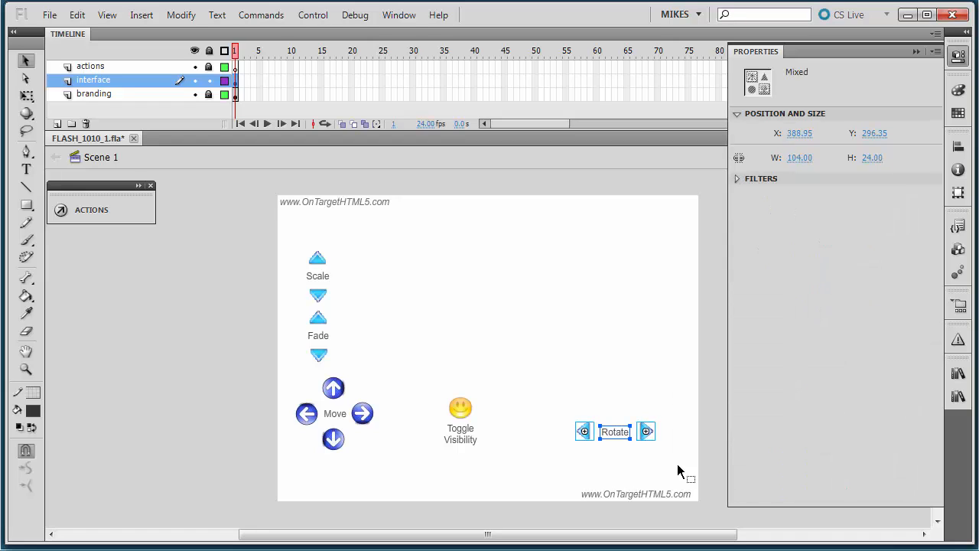
{"action": "key", "text": "Left"}
{"action": "key", "text": "Left"}
{"action": "key", "text": "Left"}
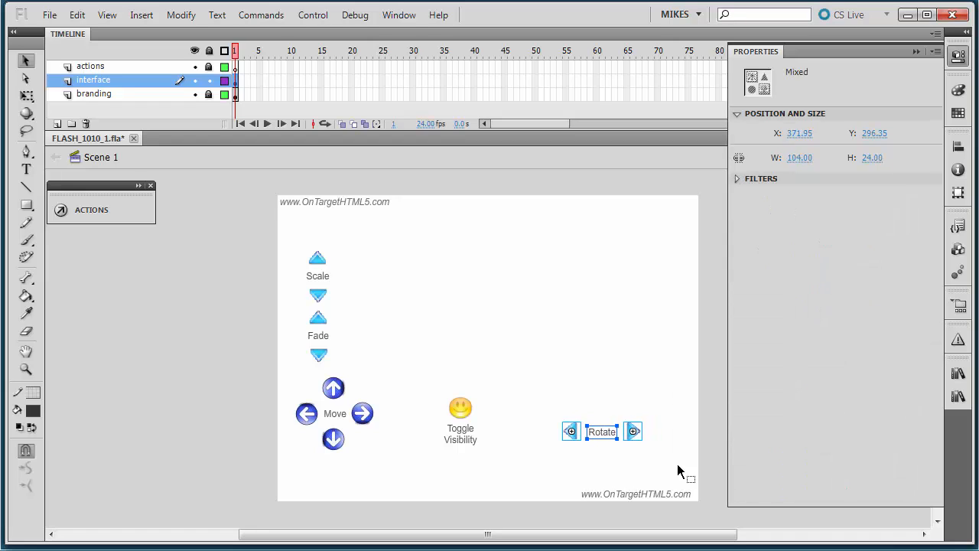
Align the top edges of the two arrows beside the Rotate label with each other
{"action": "left_click", "coordinate": [918, 52]}
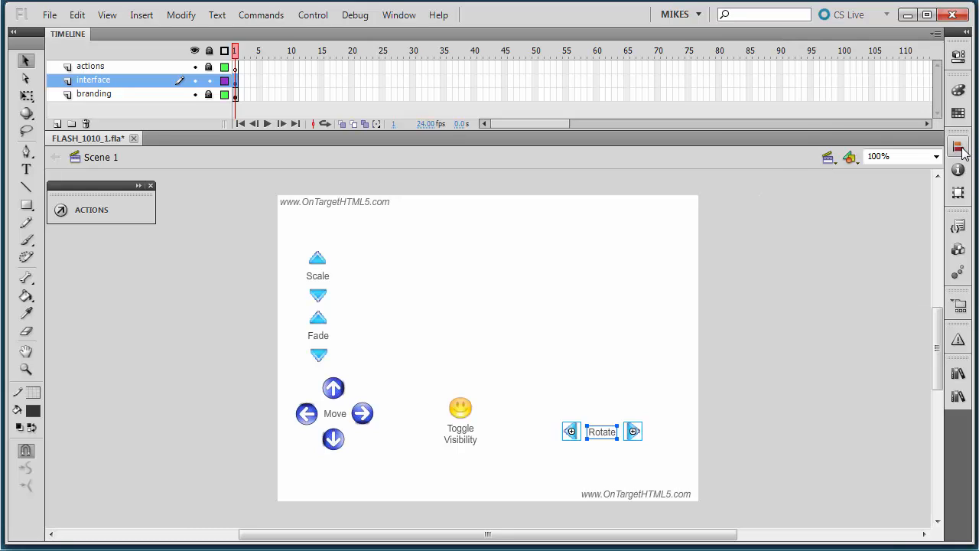
{"action": "left_click", "coordinate": [959, 147]}
{"action": "left_click", "coordinate": [401, 16]}
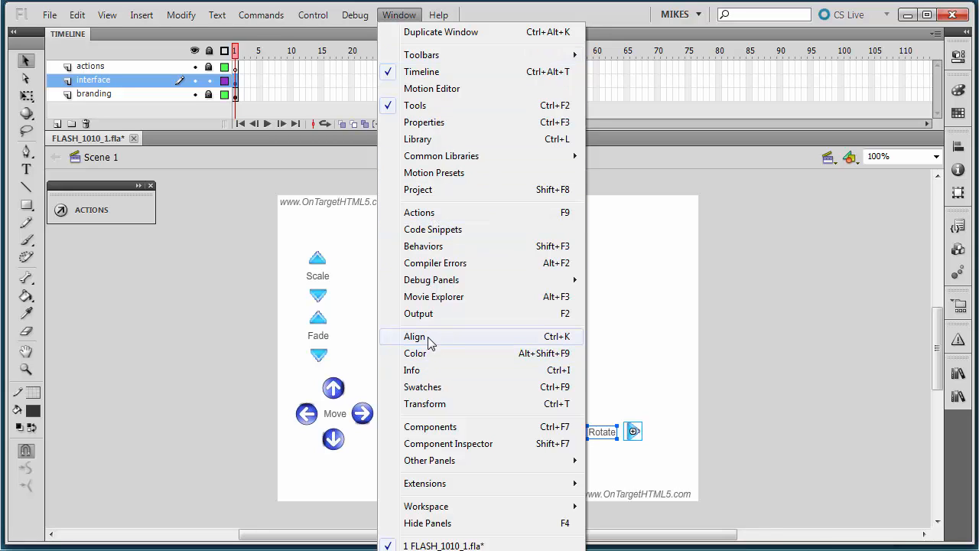
{"action": "left_click", "coordinate": [734, 337]}
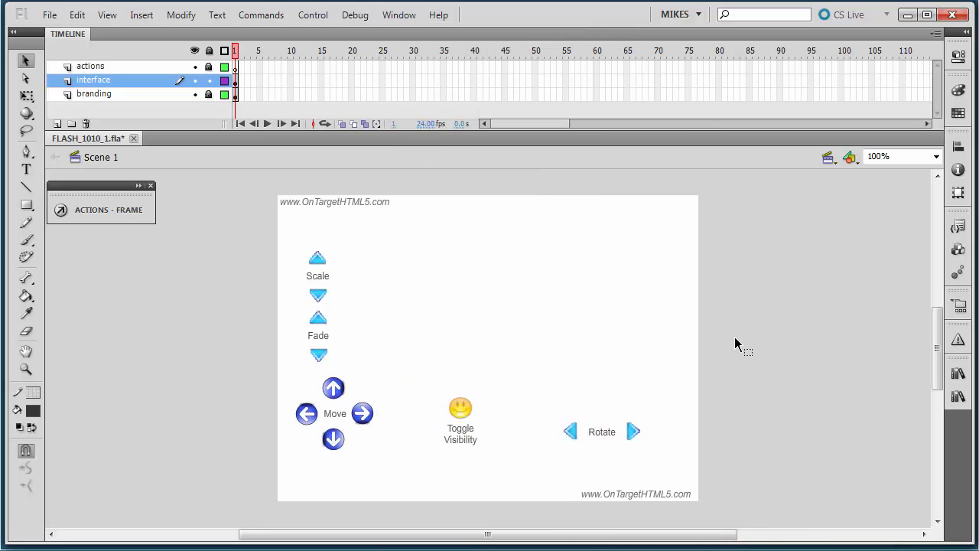
{"action": "left_click", "coordinate": [568, 433]}
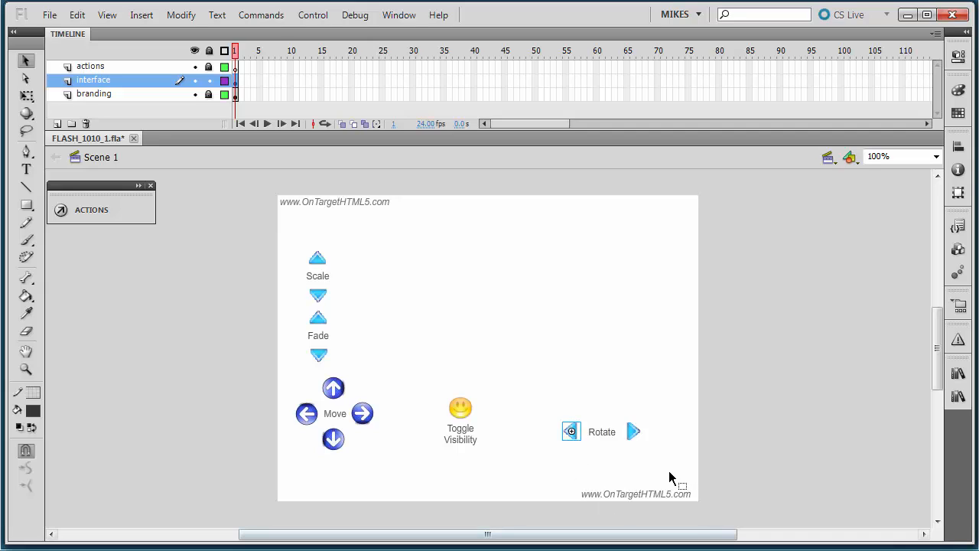
{"action": "left_click", "coordinate": [635, 436], "text": "shift"}
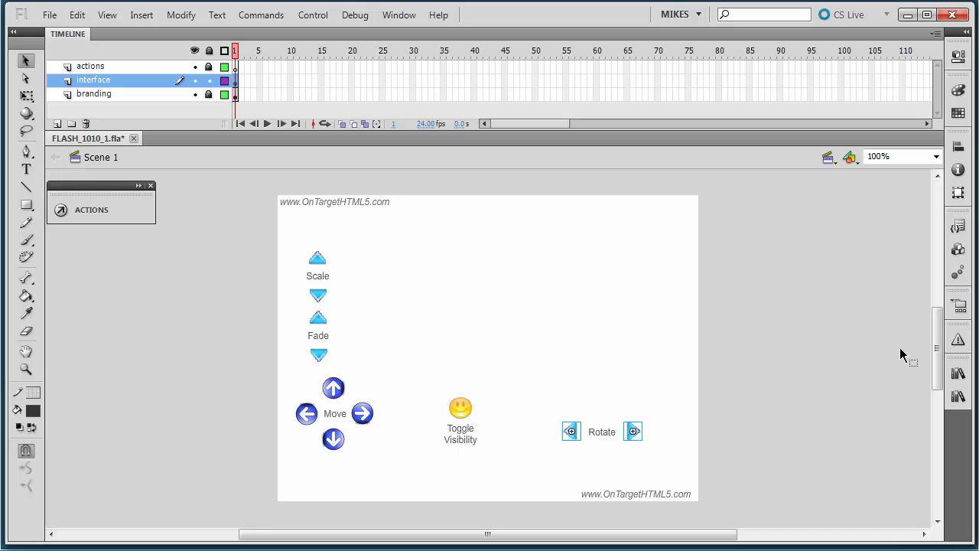
{"action": "left_click", "coordinate": [959, 147]}
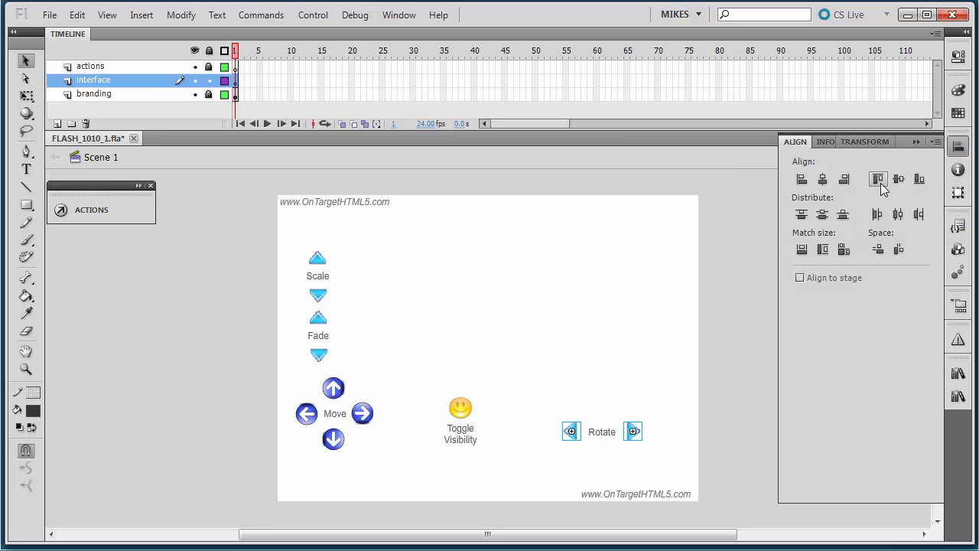
{"action": "left_click", "coordinate": [625, 309]}
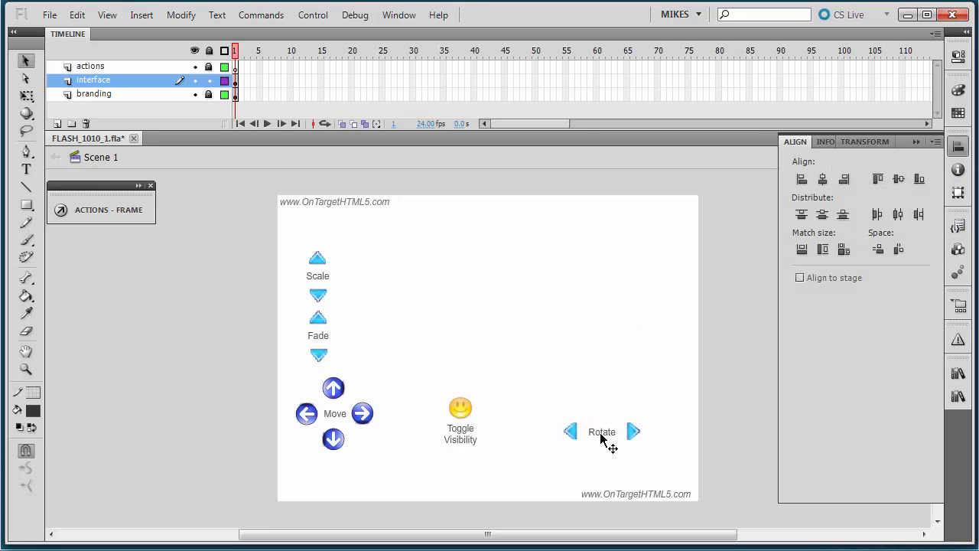
Nudge the Rotate label up by one pixel so it lines up between its two arrows
{"action": "left_click", "coordinate": [604, 434]}
{"action": "key", "text": "Right"}
{"action": "key", "text": "Up"}
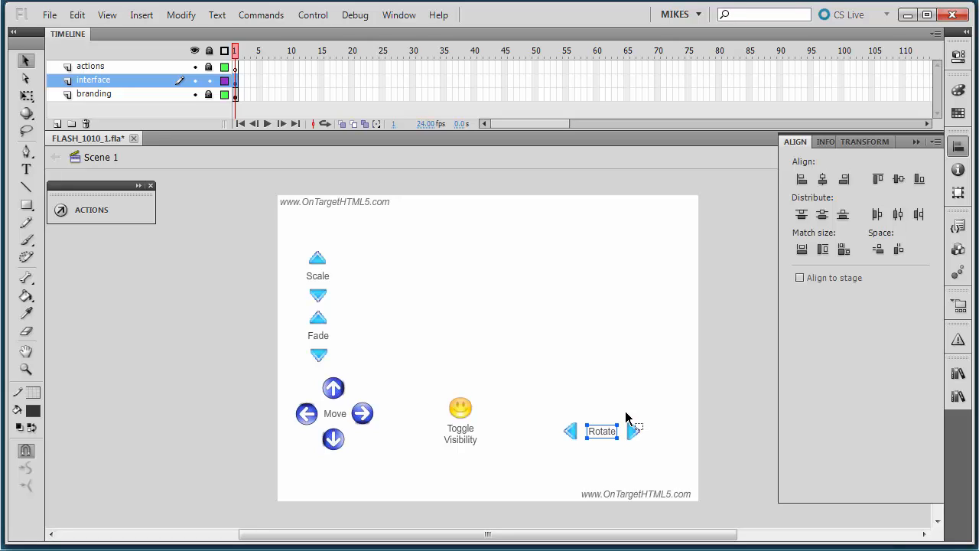
{"action": "left_click", "coordinate": [589, 350]}
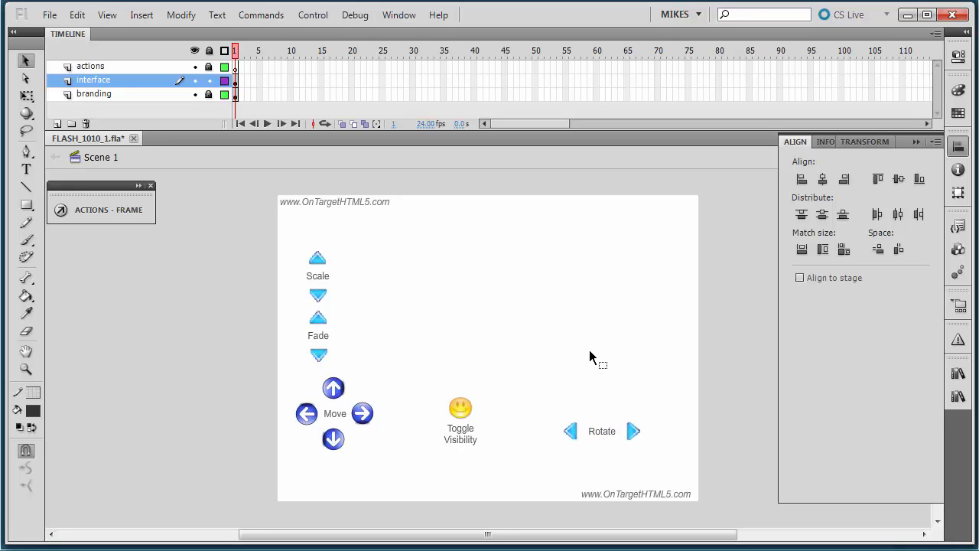
Give the arrow left of the Rotate label the instance name rotLeft_btn
{"action": "left_click", "coordinate": [572, 430]}
{"action": "left_click", "coordinate": [910, 142]}
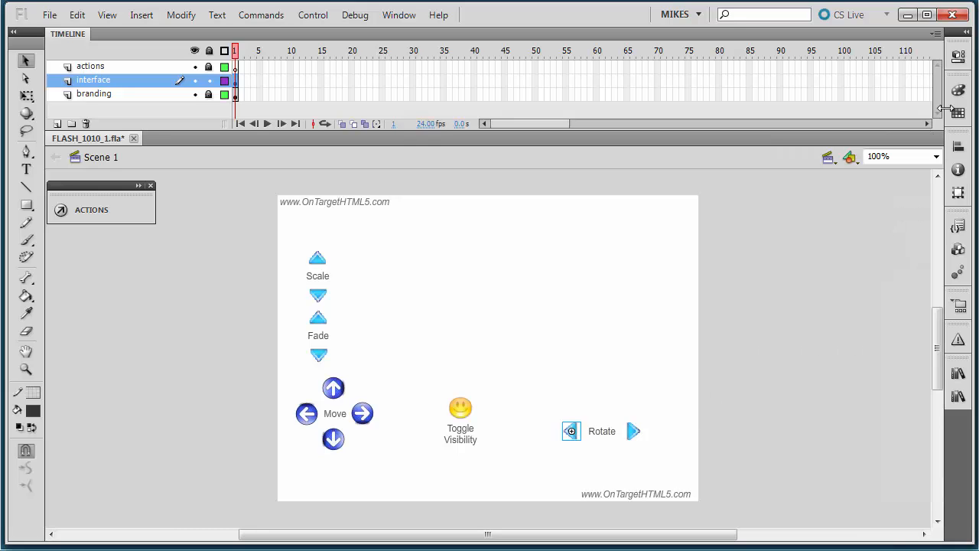
{"action": "left_click", "coordinate": [957, 56]}
{"action": "double_click", "coordinate": [824, 73]}
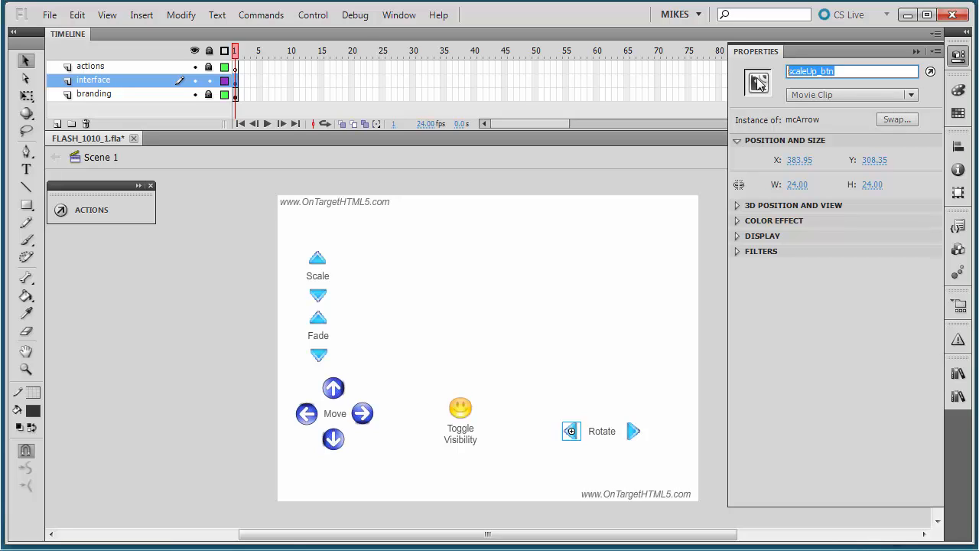
{"action": "type", "text": "r"}
{"action": "type", "text": "itLeft"}
{"action": "type", "text": "eft"}
{"action": "key", "text": "Return"}
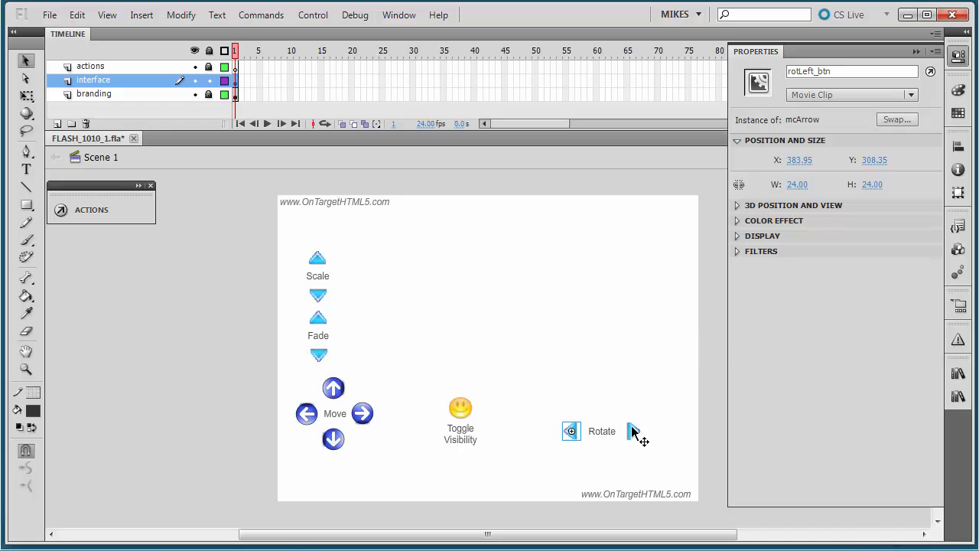
Give the arrow right of the Rotate label the instance name rotRight_btn
{"action": "left_click", "coordinate": [633, 431]}
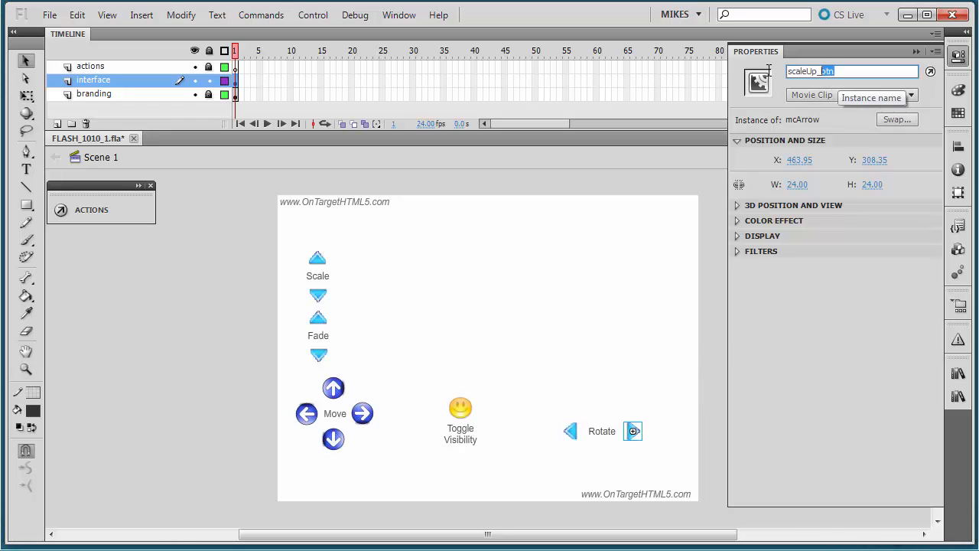
{"action": "left_click", "coordinate": [834, 72]}
{"action": "type", "text": "rotR"}
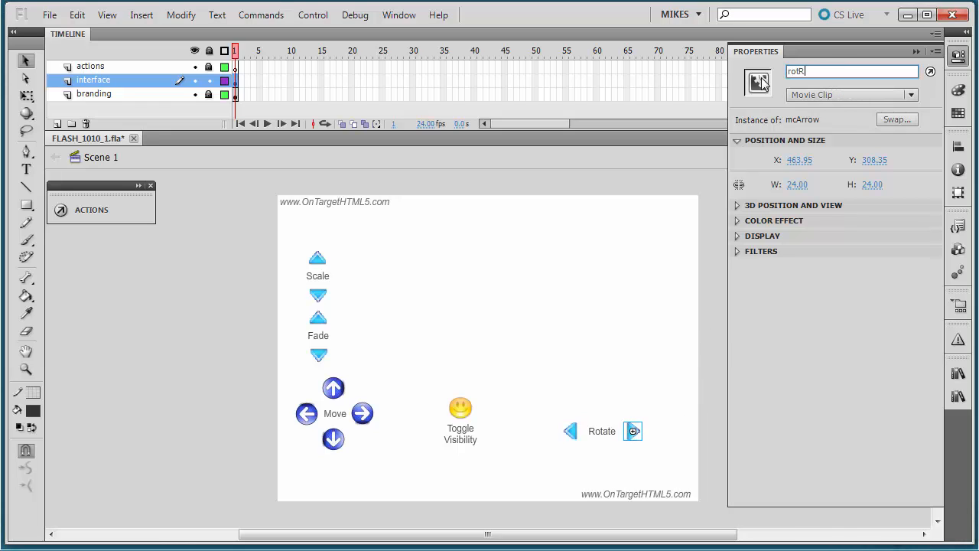
{"action": "type", "text": "ight_btn"}
{"action": "key", "text": "Return"}
{"action": "left_click", "coordinate": [916, 51]}
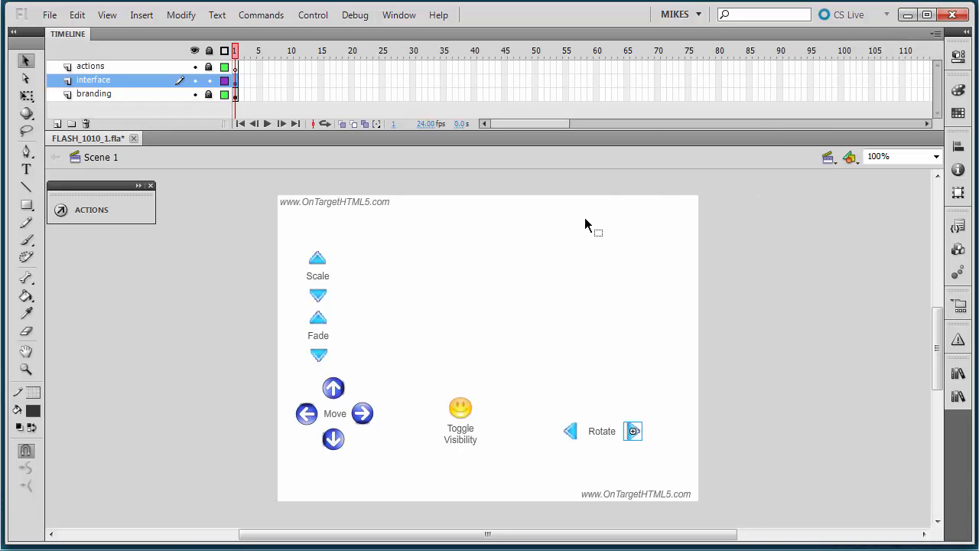
Place an instance of mcRocket from the library in the open area of the stage, at about X 310, Y 150
{"action": "left_click", "coordinate": [583, 217]}
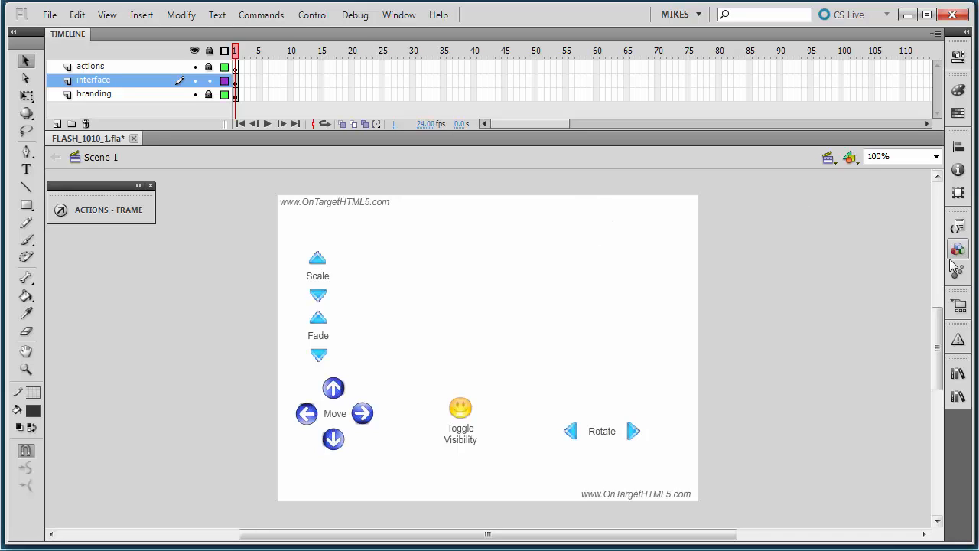
{"action": "left_click", "coordinate": [957, 375]}
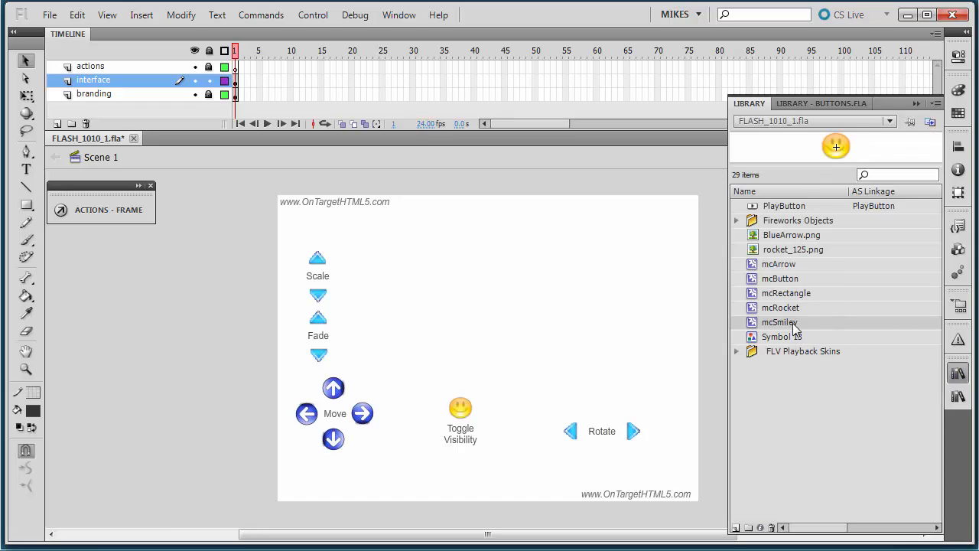
{"action": "left_click_drag", "start_coordinate": [789, 308], "coordinate": [516, 318]}
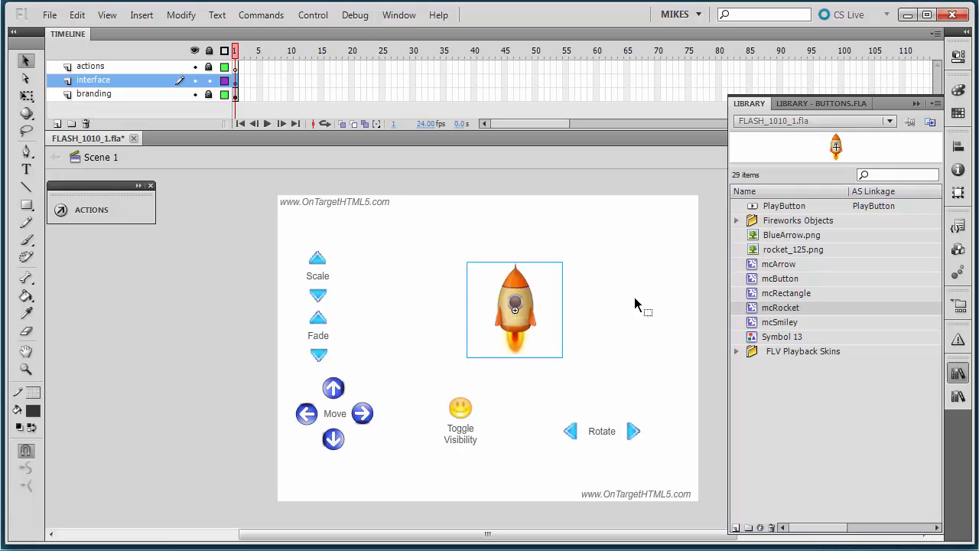
{"action": "left_click", "coordinate": [916, 103]}
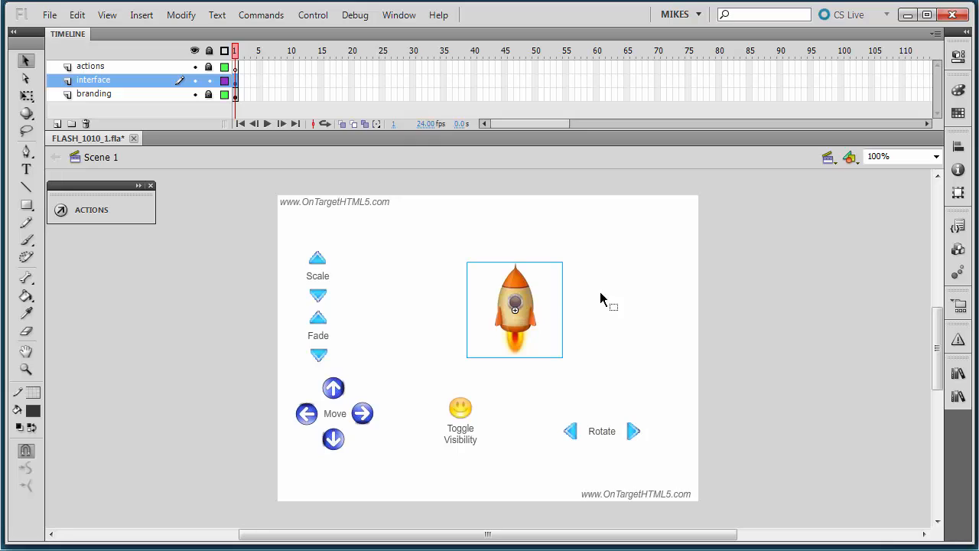
Give the rocket movie clip on the stage the instance name rocket_mc
{"action": "left_click", "coordinate": [957, 56]}
{"action": "left_click", "coordinate": [860, 71]}
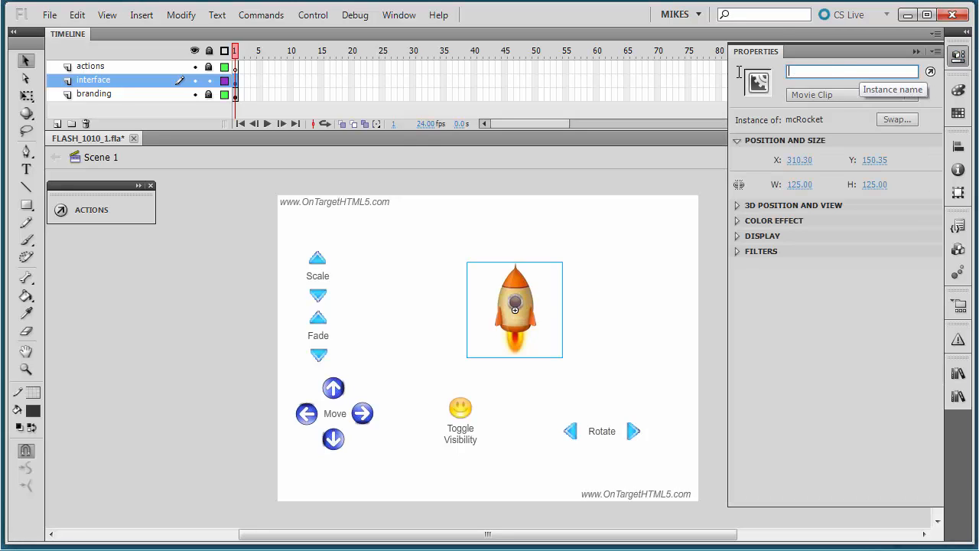
{"action": "type", "text": "rocket"}
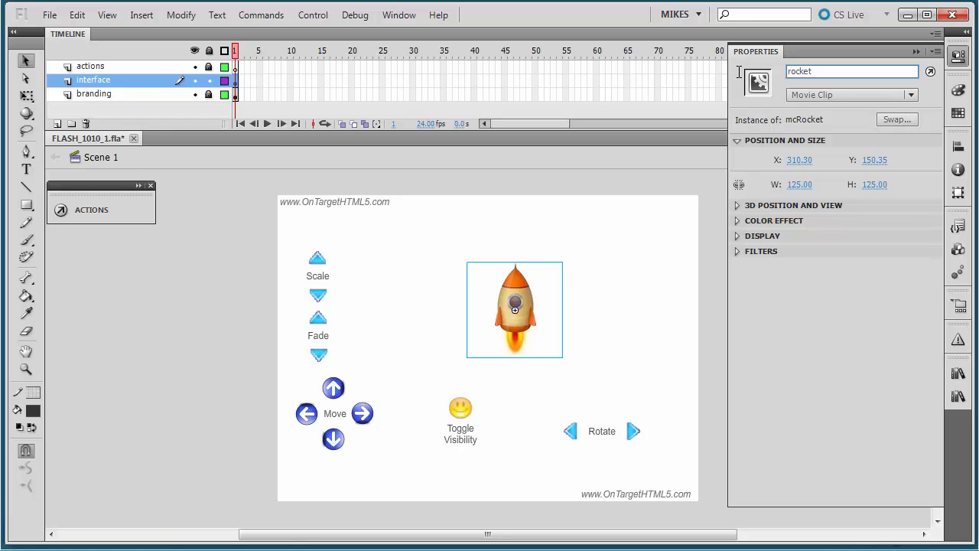
{"action": "type", "text": "_mc"}
{"action": "left_click", "coordinate": [632, 278]}
Nudge the rocket 11 pixels to the left, to about X 299, Y 150
{"action": "left_click", "coordinate": [514, 306]}
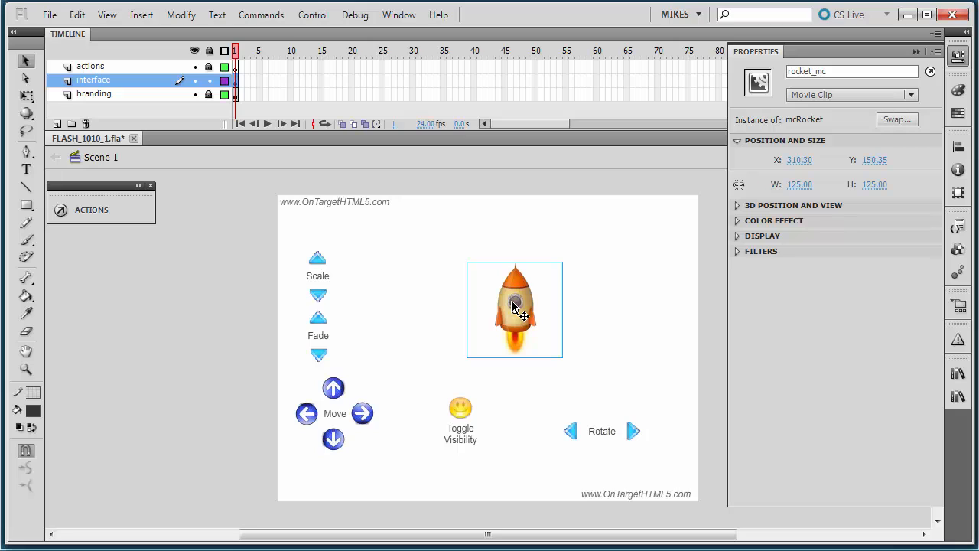
{"action": "key", "text": "Left"}
{"action": "key", "text": "Left"}
{"action": "key", "text": "Left"}
{"action": "key", "text": "Left"}
{"action": "key", "text": "Left"}
{"action": "key", "text": "Left"}
{"action": "key", "text": "Left"}
{"action": "key", "text": "Left"}
{"action": "key", "text": "Left"}
{"action": "key", "text": "Left"}
{"action": "key", "text": "Left"}
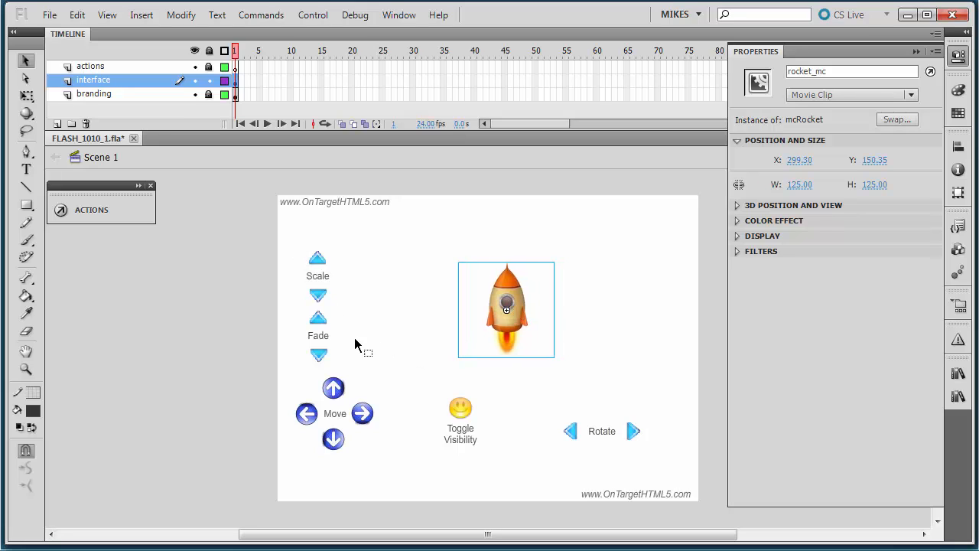
Move the Scale and Fade labels with their arrows, excluding the Move buttons, 20 pixels right and 14 pixels up, to about X 55, Y 57
{"action": "left_click_drag", "start_coordinate": [291, 240], "coordinate": [363, 384]}
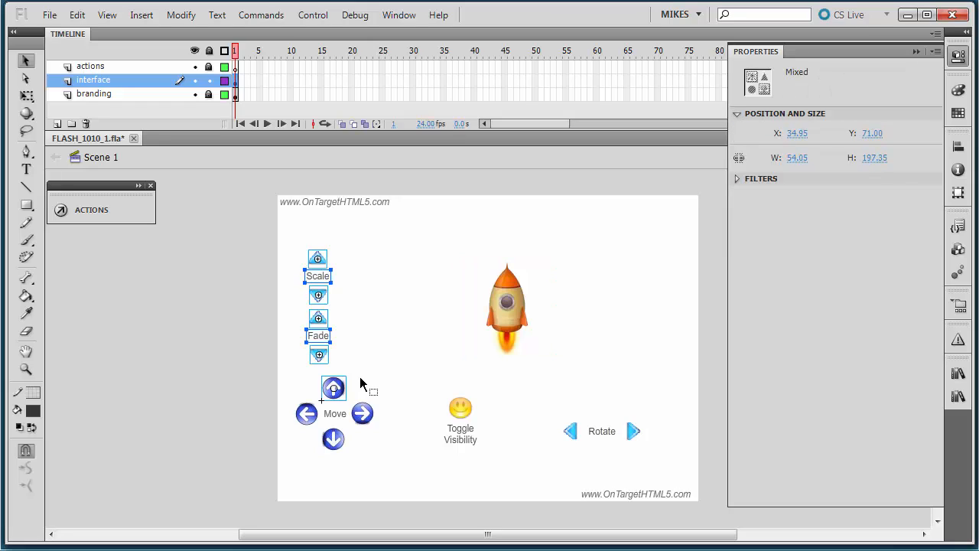
{"action": "left_click", "coordinate": [335, 394], "text": "shift"}
{"action": "key", "text": "Right"}
{"action": "key", "text": "Right"}
{"action": "key", "text": "Right"}
{"action": "key", "text": "Right"}
{"action": "key", "text": "Right"}
{"action": "key", "text": "Right"}
{"action": "key", "text": "Right"}
{"action": "key", "text": "Right"}
{"action": "key", "text": "Right"}
{"action": "key", "text": "Right"}
{"action": "key", "text": "Right"}
{"action": "key", "text": "Right"}
{"action": "key", "text": "Right"}
{"action": "key", "text": "Right"}
{"action": "key", "text": "Right"}
{"action": "key", "text": "Right"}
{"action": "key", "text": "Right"}
{"action": "key", "text": "Right"}
{"action": "key", "text": "Right"}
{"action": "key", "text": "Right"}
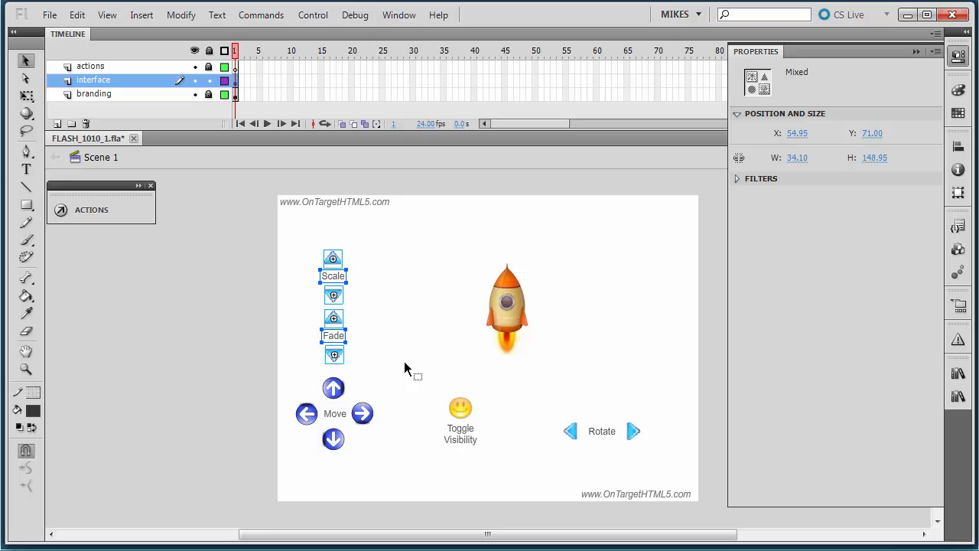
{"action": "key", "text": "Up"}
{"action": "key", "text": "Up"}
{"action": "key", "text": "Up"}
{"action": "key", "text": "Up"}
{"action": "key", "text": "Up"}
{"action": "key", "text": "Up"}
{"action": "key", "text": "Up"}
{"action": "key", "text": "Up"}
{"action": "key", "text": "Up"}
{"action": "key", "text": "Up"}
{"action": "key", "text": "Up"}
{"action": "key", "text": "Up"}
{"action": "key", "text": "Up"}
{"action": "key", "text": "Up"}
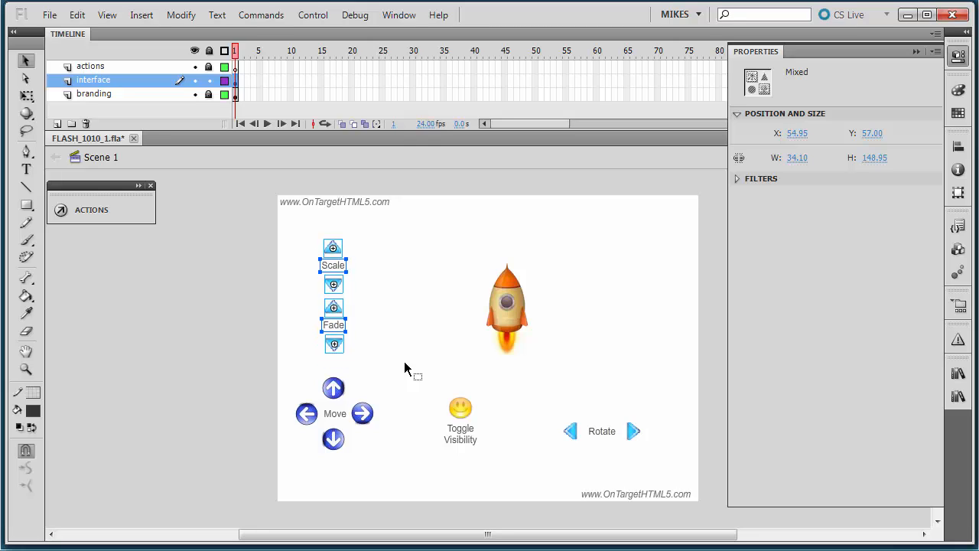
Deselect the Scale and Fade controls and save the document FLASH_1010_1.fla
{"action": "left_click", "coordinate": [404, 361]}
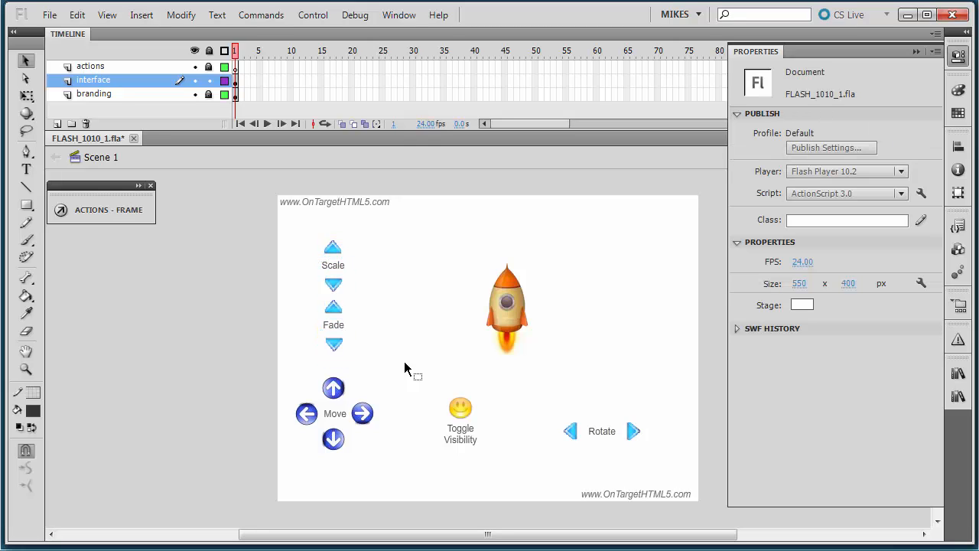
{"action": "left_click", "coordinate": [49, 14]}
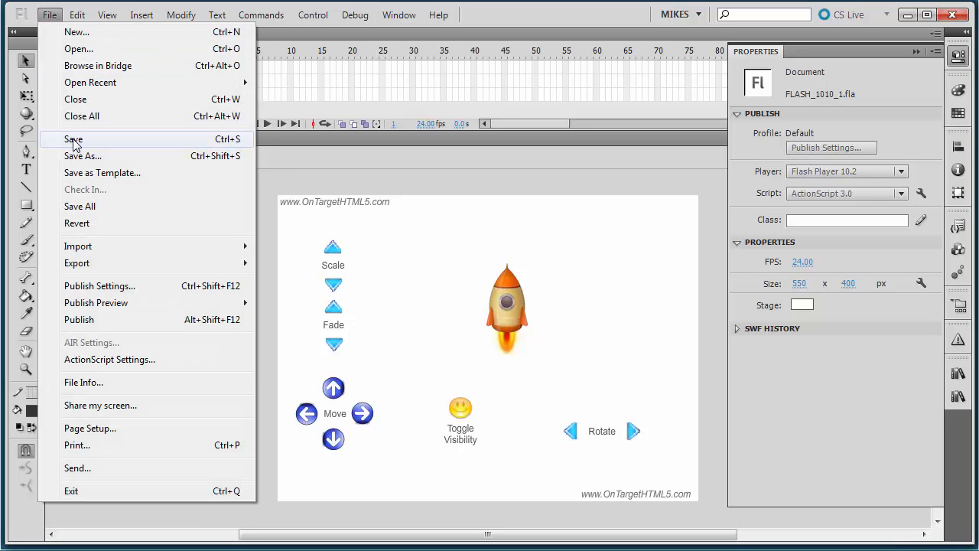
{"action": "left_click", "coordinate": [73, 140]}
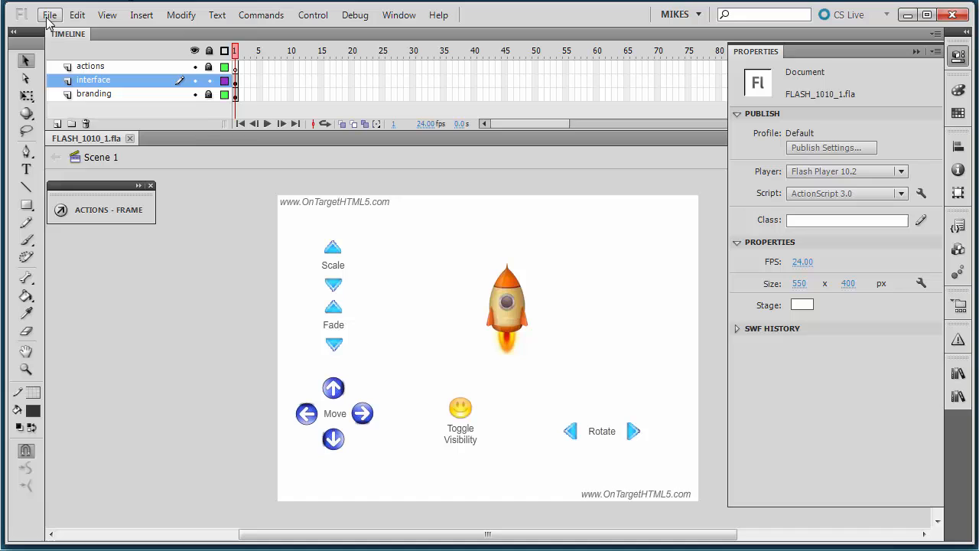
Save a copy of the document in the Work Files folder as FLASH_1010_2.fla
{"action": "left_click", "coordinate": [49, 16]}
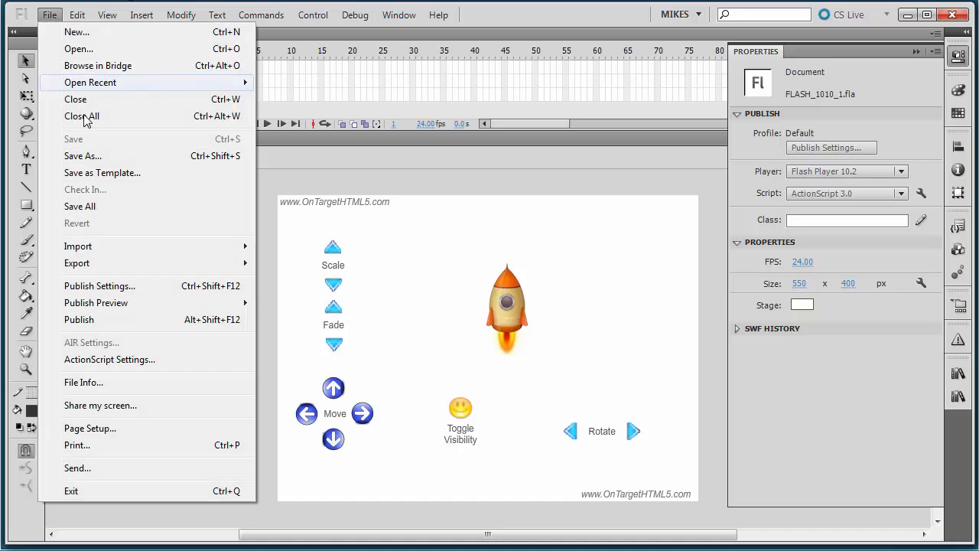
{"action": "left_click", "coordinate": [87, 153]}
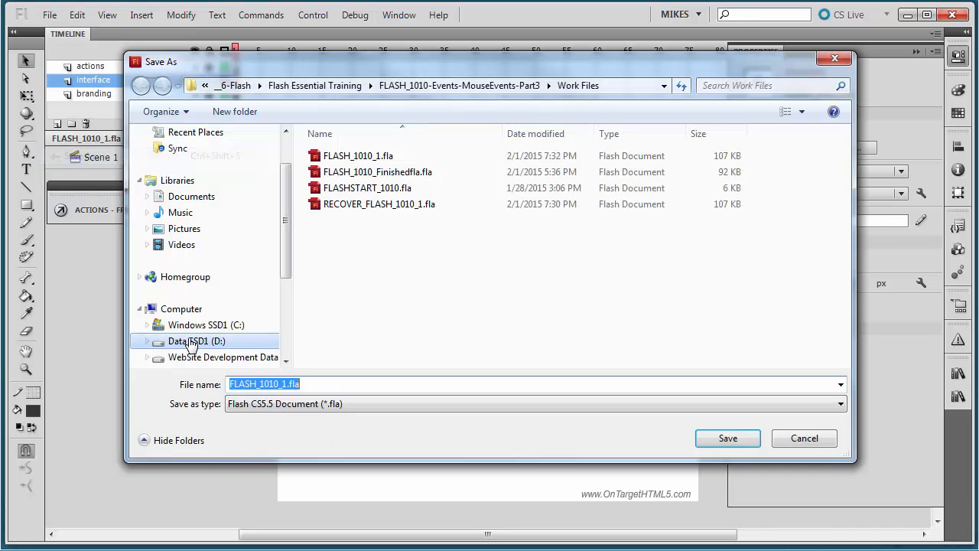
{"action": "left_click", "coordinate": [288, 384]}
{"action": "key", "text": "BackSpace"}
{"action": "type", "text": "2"}
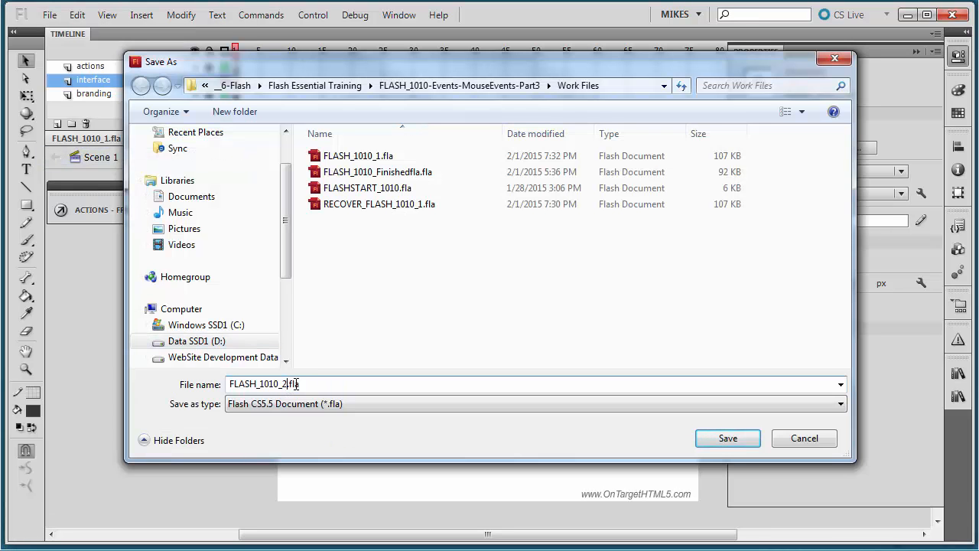
{"action": "left_click", "coordinate": [724, 438]}
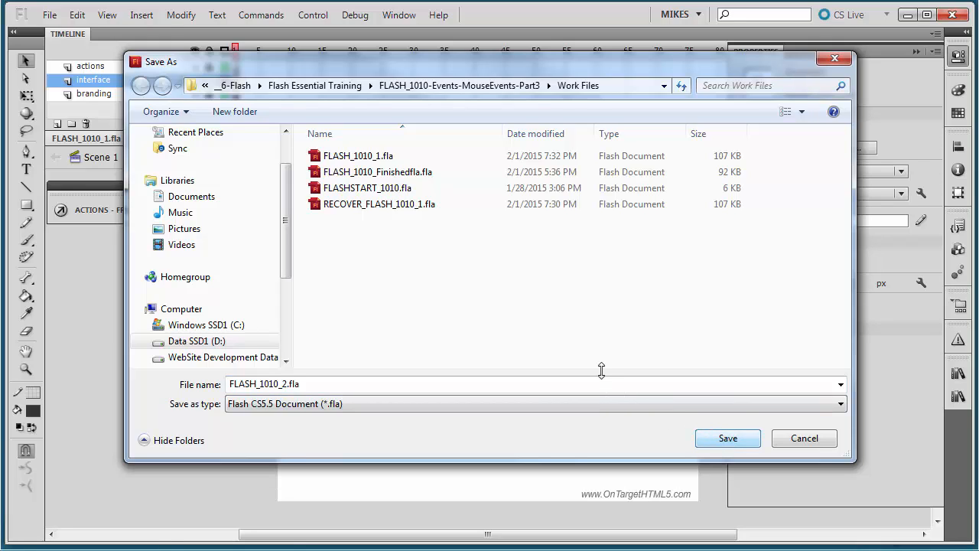
{"action": "left_click", "coordinate": [727, 437]}
Test the movie to preview the rocket interface, collapse the Properties panel, and close the preview
{"action": "left_click", "coordinate": [474, 325]}
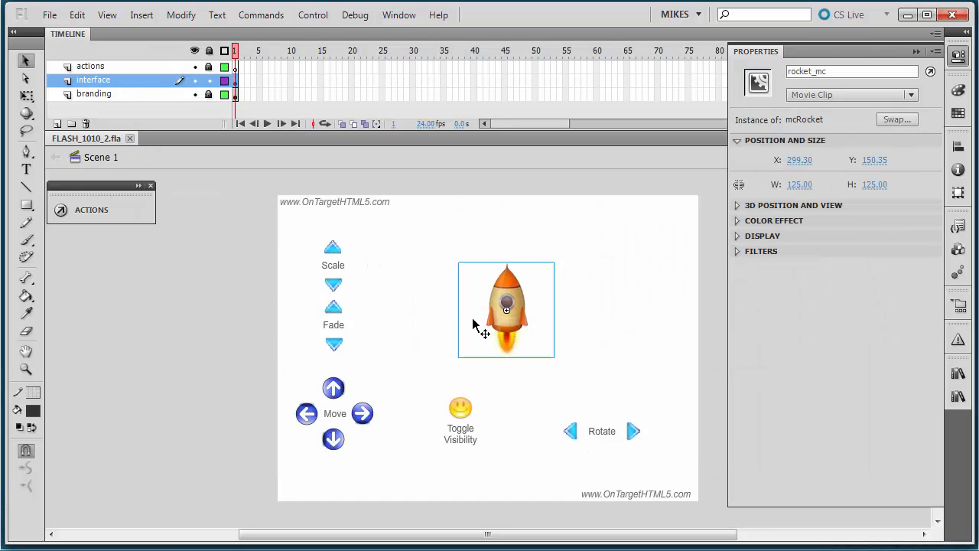
{"action": "key", "text": "ctrl+Return"}
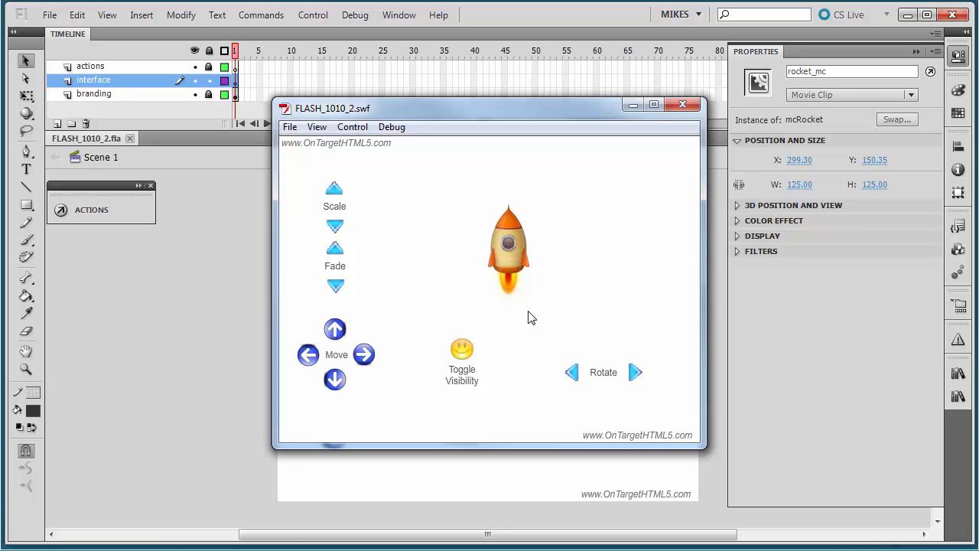
{"action": "left_click", "coordinate": [916, 51]}
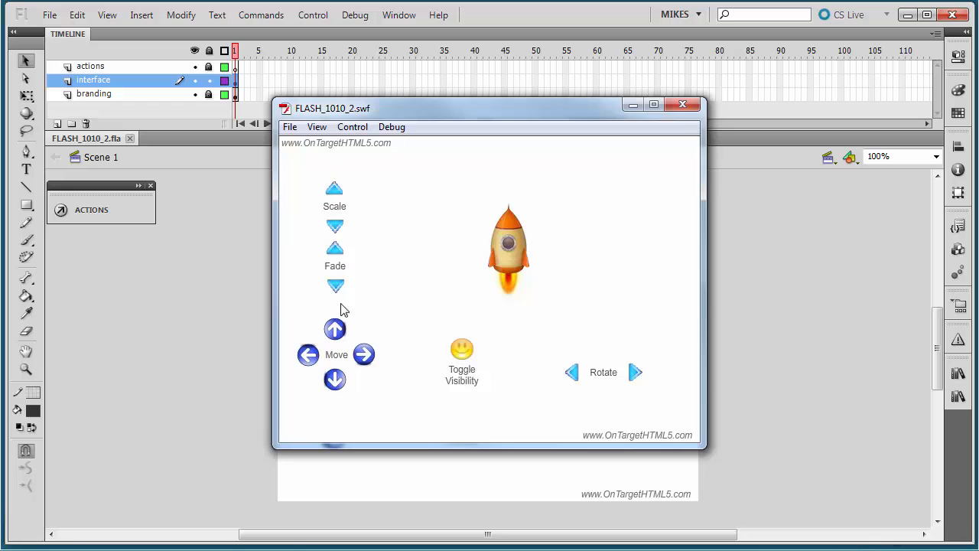
{"action": "left_click", "coordinate": [682, 106]}
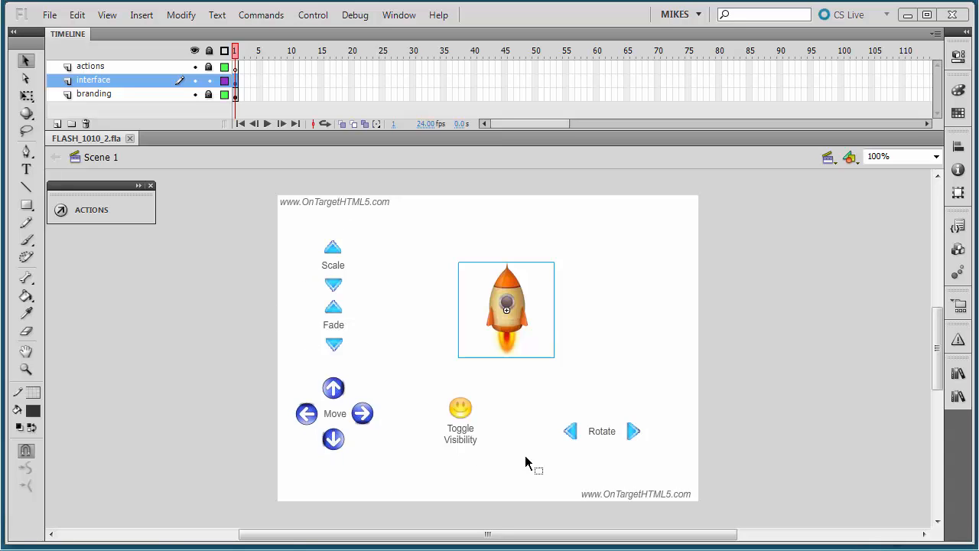
Open the script editor for frame 1 of the actions layer and enlarge it over the stage
{"action": "left_click", "coordinate": [625, 371]}
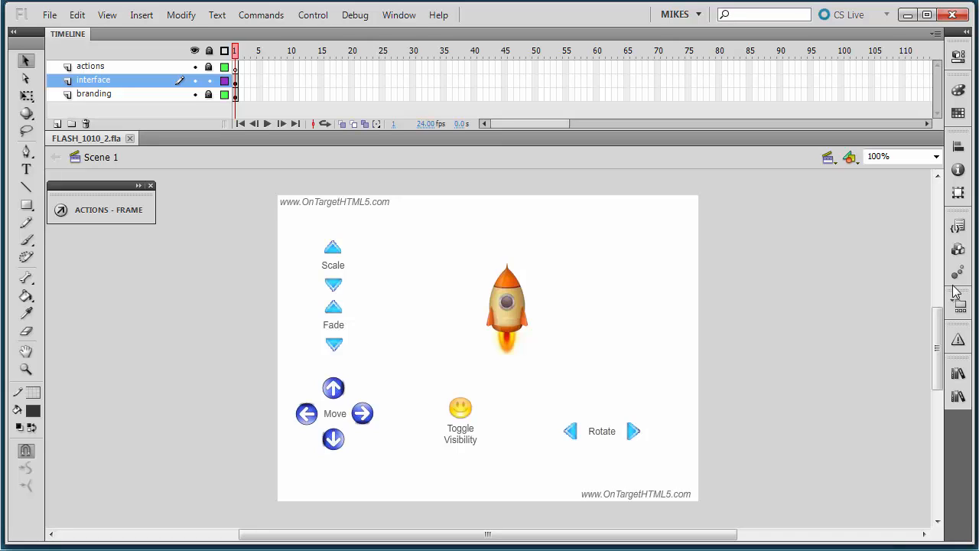
{"action": "left_click", "coordinate": [237, 67]}
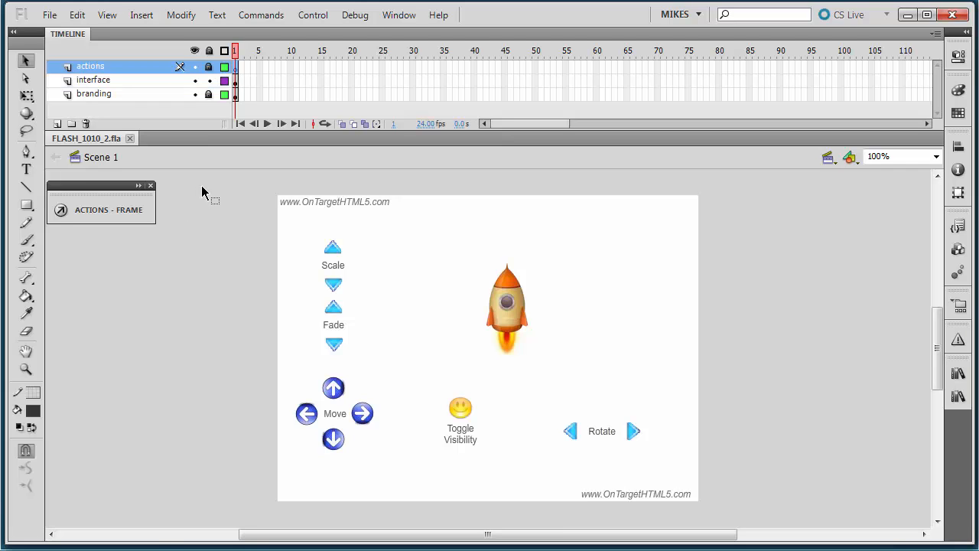
{"action": "key", "text": "F9"}
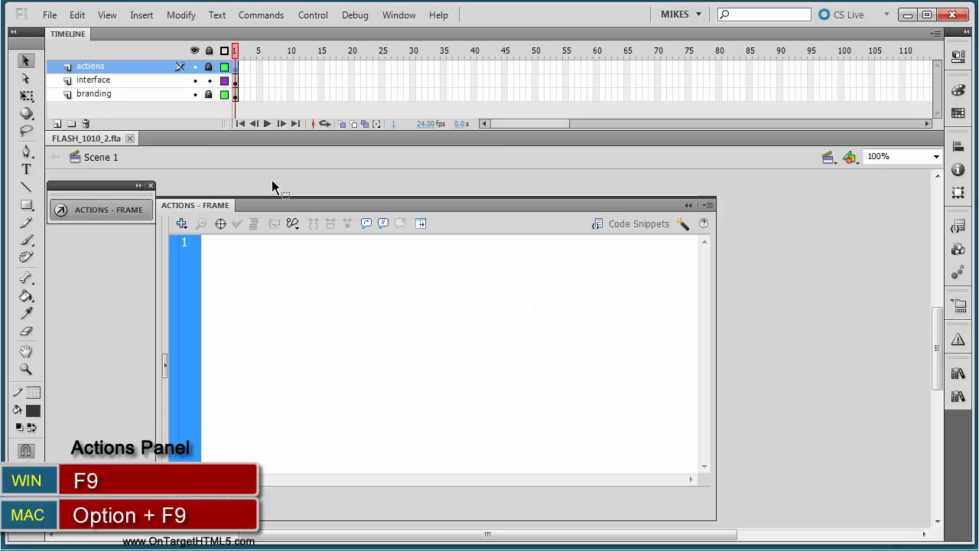
{"action": "left_click_drag", "start_coordinate": [299, 207], "coordinate": [183, 58]}
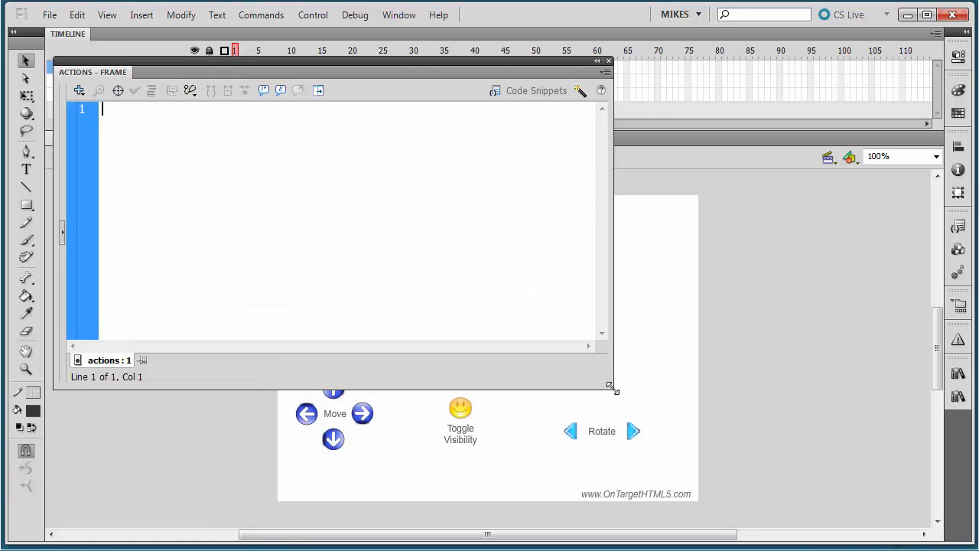
{"action": "left_click_drag", "start_coordinate": [620, 400], "coordinate": [743, 520]}
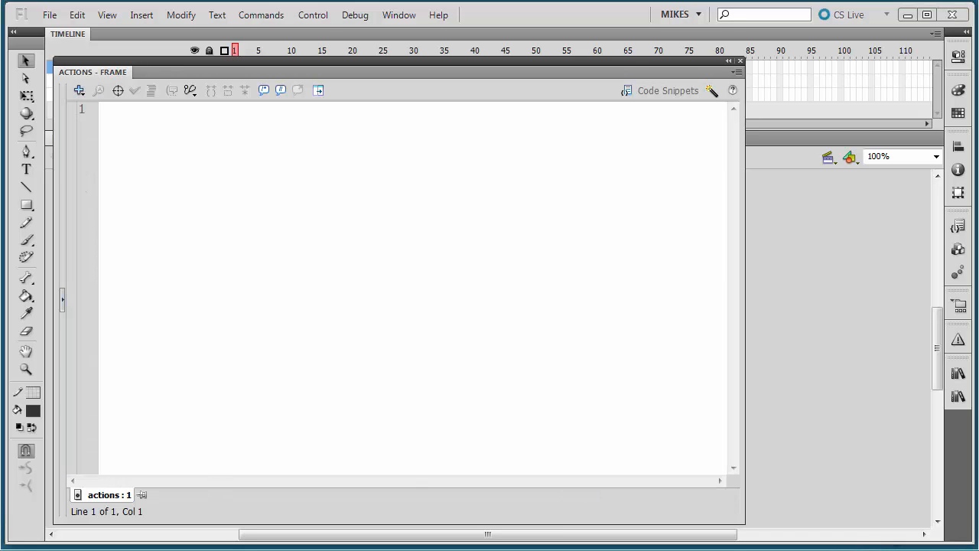
Add a stop(); statement to the frame script, followed by a blank line
{"action": "left_click", "coordinate": [158, 114]}
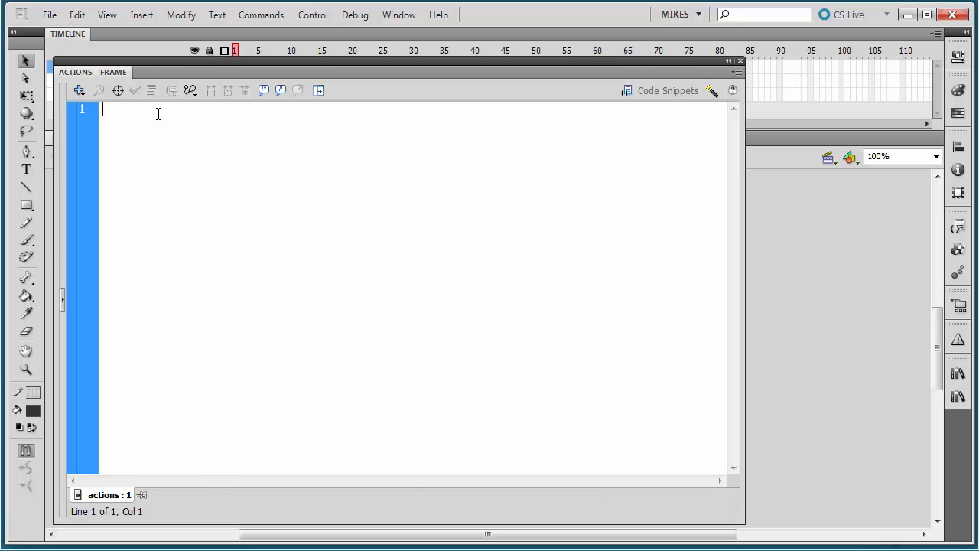
{"action": "type", "text": "stop()"}
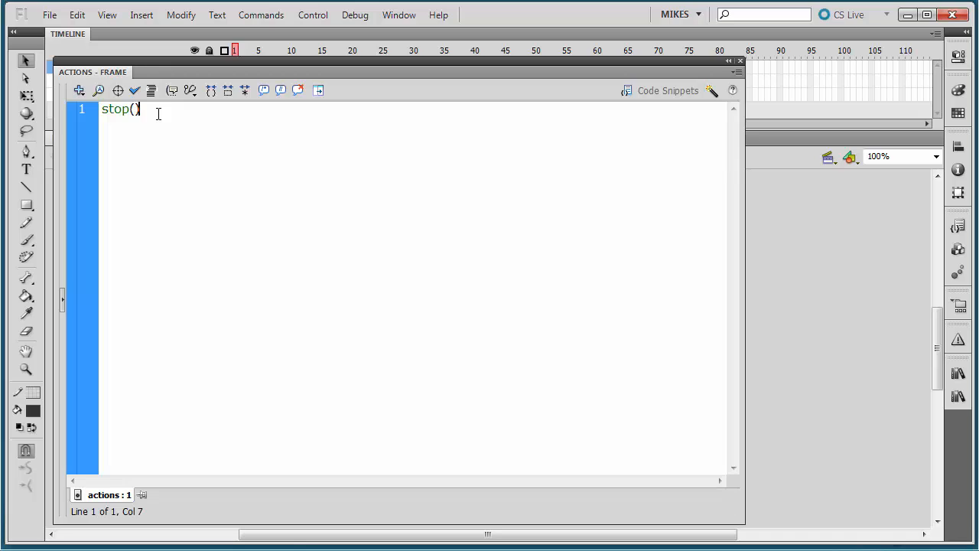
{"action": "type", "text": ";"}
{"action": "key", "text": "Return"}
{"action": "key", "text": "Return"}
Declare a function moveLeft(e:MouseEvent):void with an empty body below the stop statement, accepting the suggested MouseEvent class
{"action": "type", "text": "function moveLeft"}
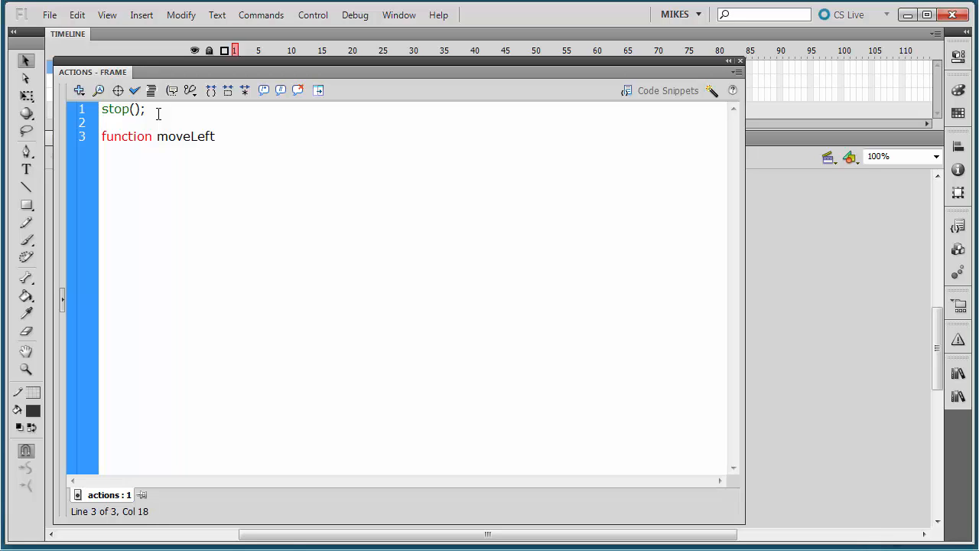
{"action": "type", "text": "(e:"}
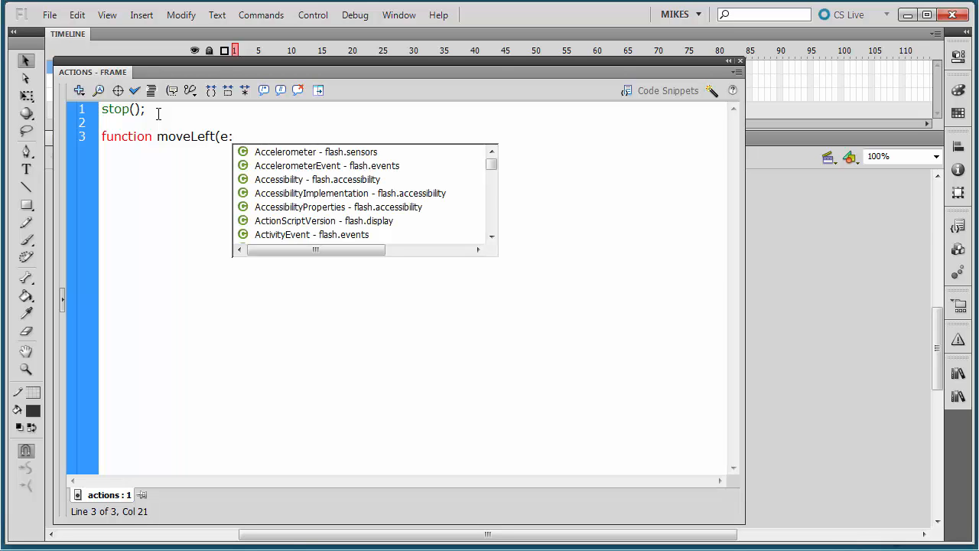
{"action": "type", "text": "Mouse"}
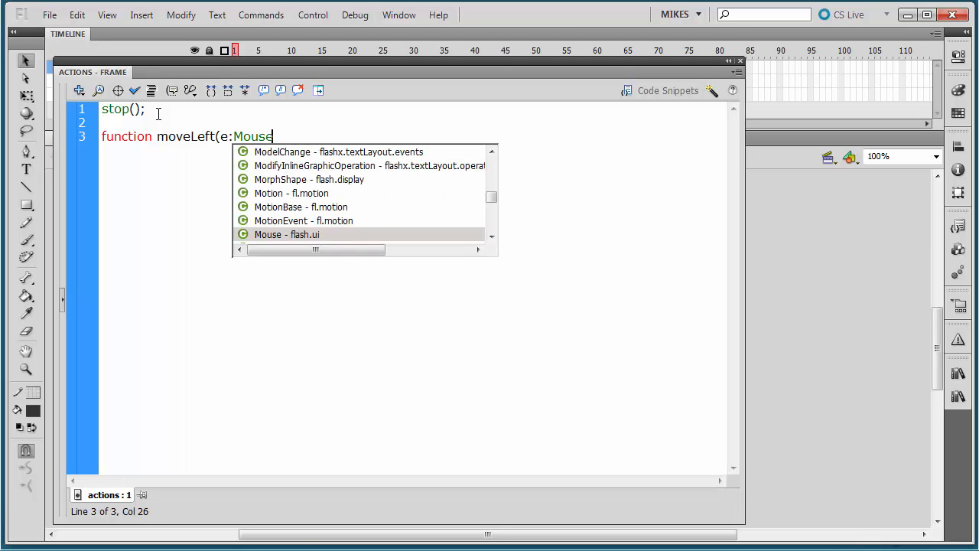
{"action": "type", "text": "E"}
{"action": "key", "text": "Return"}
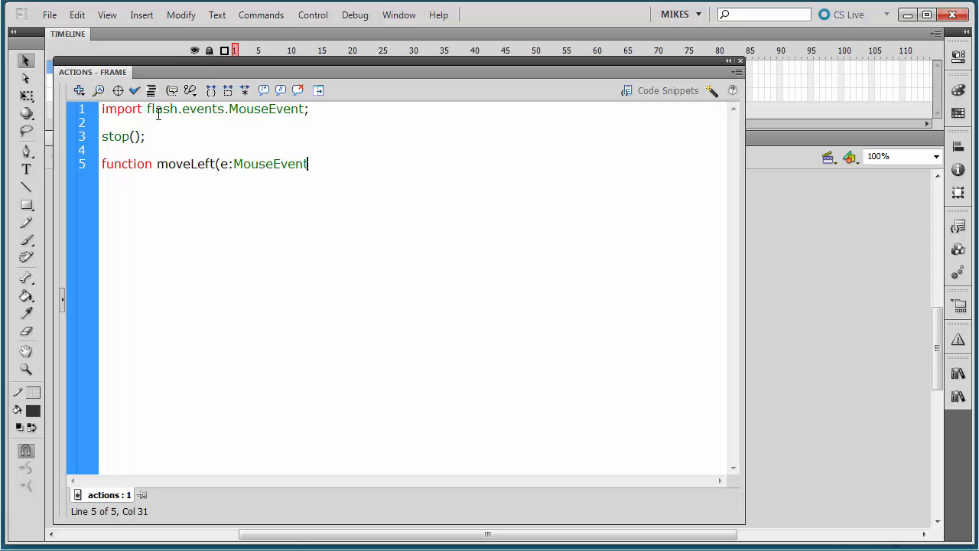
{"action": "type", "text": "):voi"}
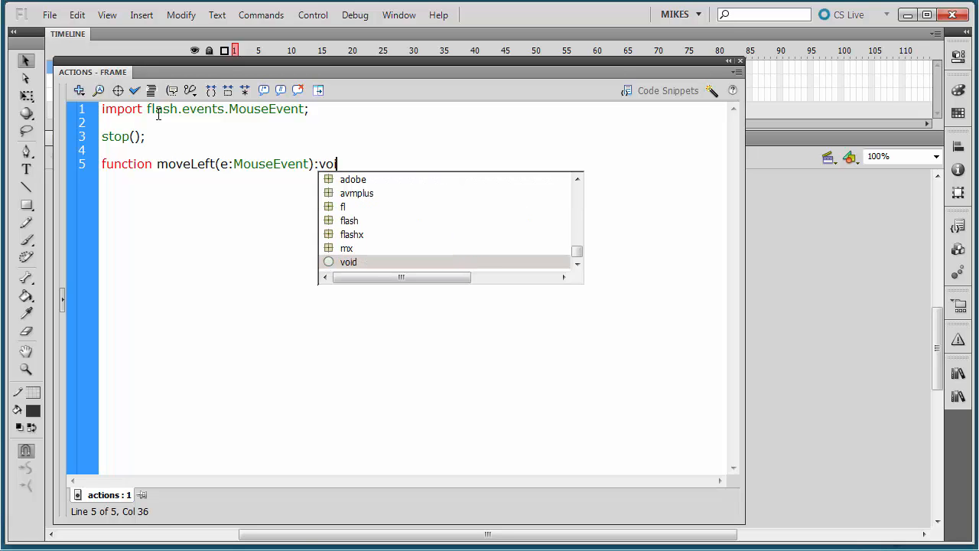
{"action": "type", "text": "d {"}
{"action": "key", "text": "Return"}
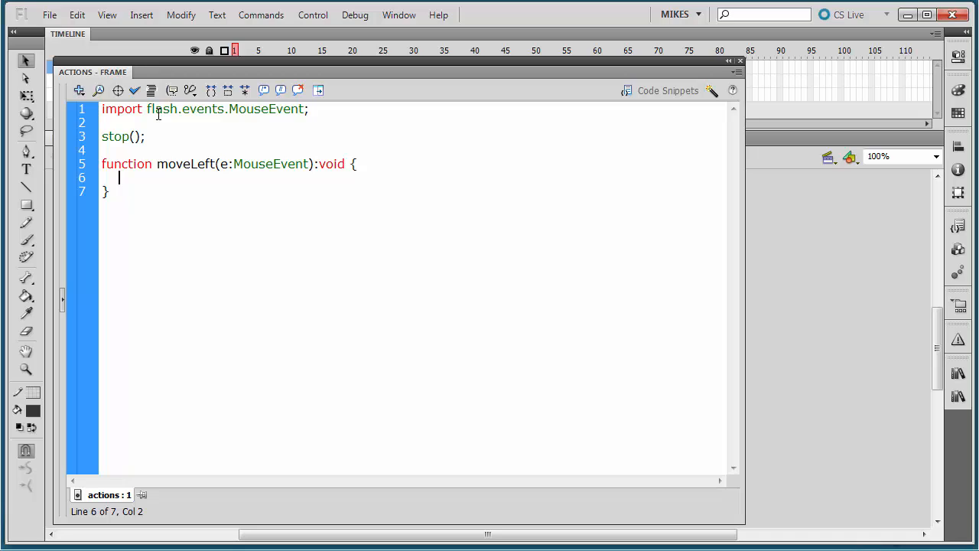
Fill the moveLeft function's body with rocket_mc.x -=5;
{"action": "type", "text": "rocket_"}
{"action": "type", "text": "mo"}
{"action": "type", "text": "."}
{"action": "type", "text": "x"}
{"action": "type", "text": " -"}
{"action": "type", "text": "="}
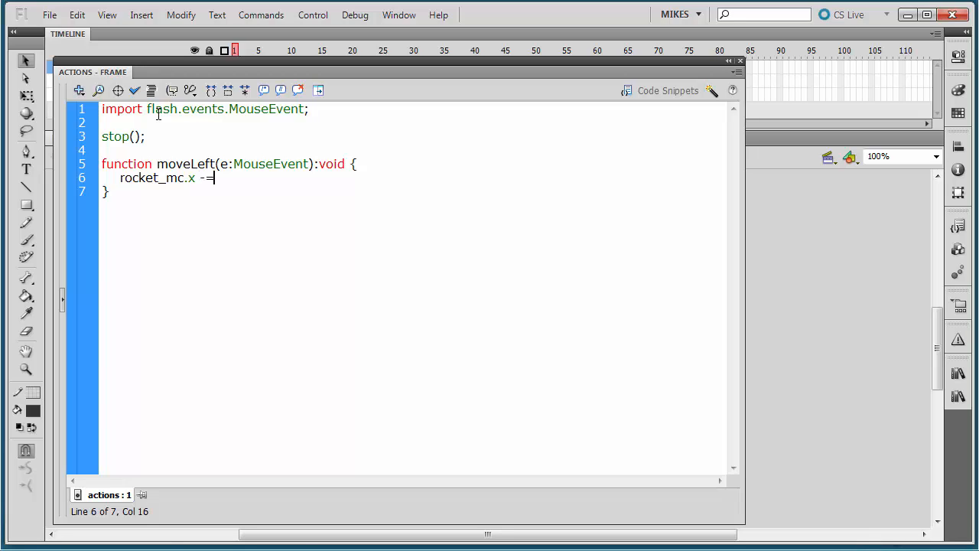
{"action": "type", "text": "5;"}
{"action": "left_click", "coordinate": [206, 180]}
{"action": "left_click_drag", "start_coordinate": [206, 180], "coordinate": [223, 180]}
Start a new function named moveRight below moveLeft, correcting the spelling of the function keyword
{"action": "left_click", "coordinate": [124, 195]}
{"action": "key", "text": "Return"}
{"action": "key", "text": "Return"}
{"action": "type", "text": "fucntic"}
{"action": "key", "text": "BackSpace"}
{"action": "key", "text": "BackSpace"}
{"action": "key", "text": "BackSpace"}
{"action": "key", "text": "BackSpace"}
{"action": "type", "text": "tio"}
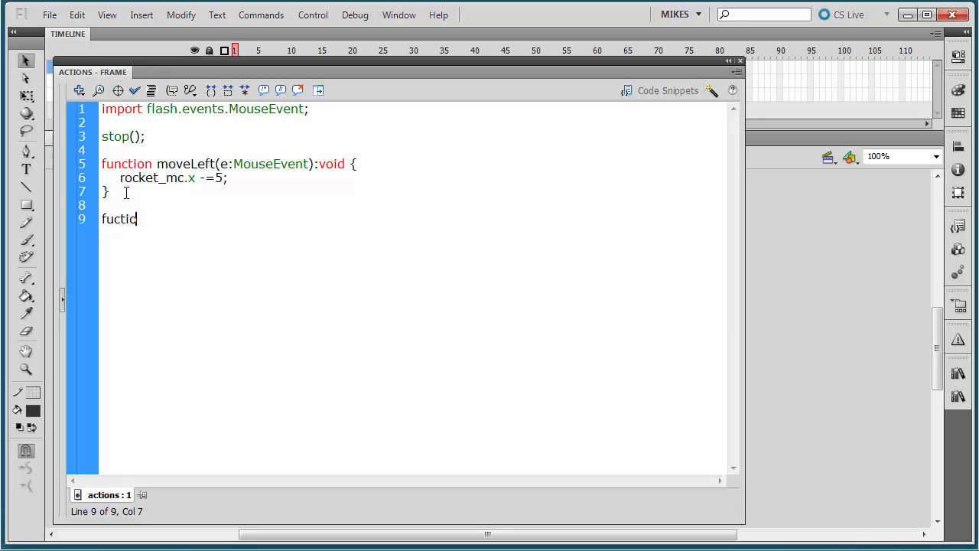
{"action": "type", "text": "n moveRight"}
{"action": "left_click", "coordinate": [113, 219]}
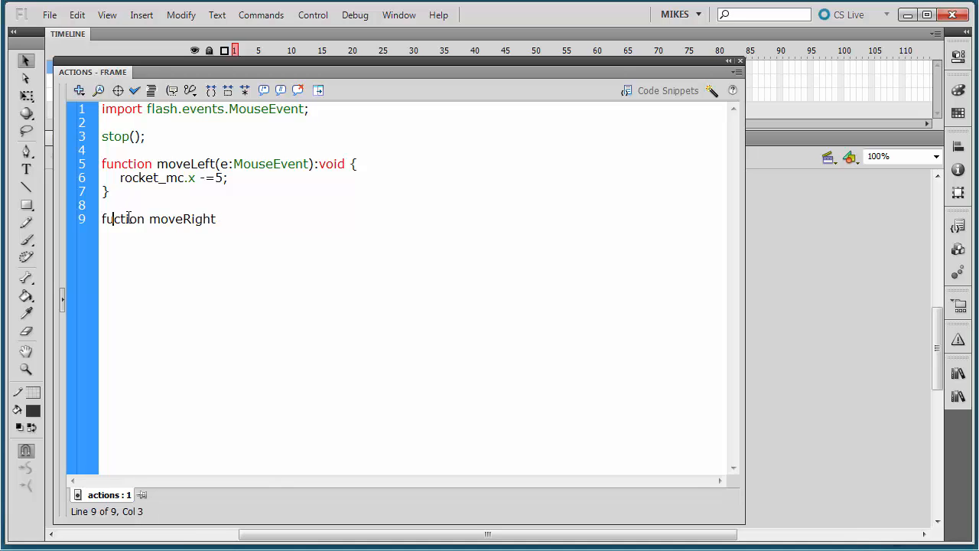
{"action": "type", "text": "n"}
{"action": "left_click", "coordinate": [233, 221]}
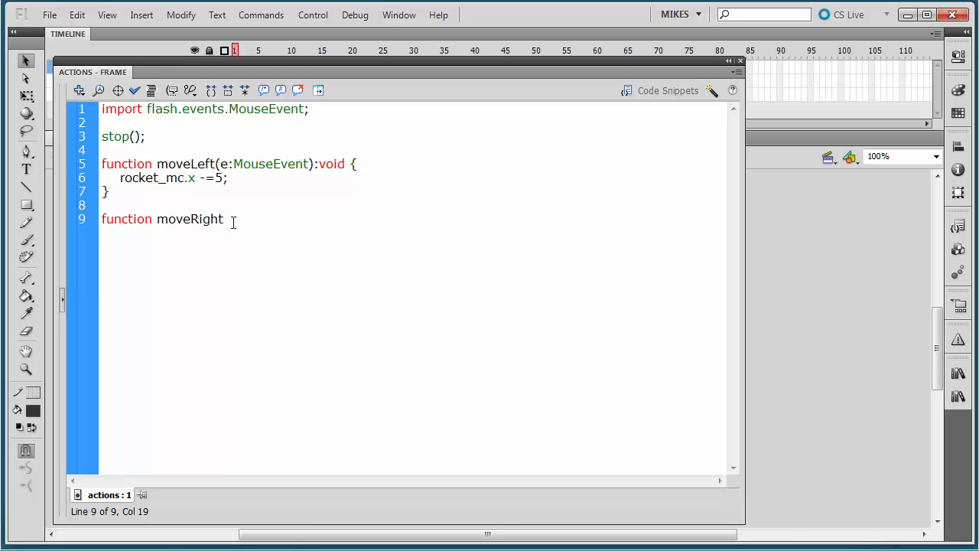
Complete moveRight with the parameter e:MouseEvent, return type void and the body rocket_mc.x +=5;
{"action": "type", "text": "(e:MouseEV"}
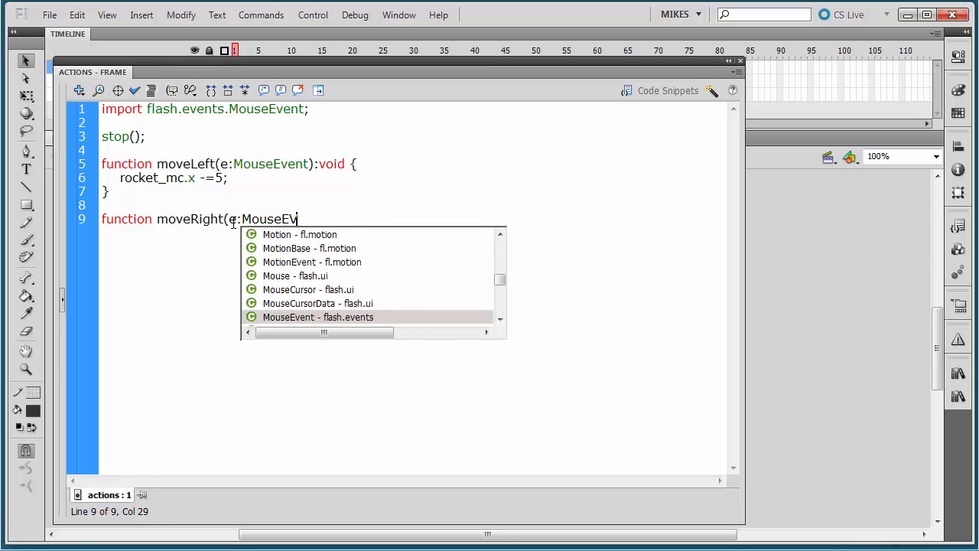
{"action": "key", "text": "Return"}
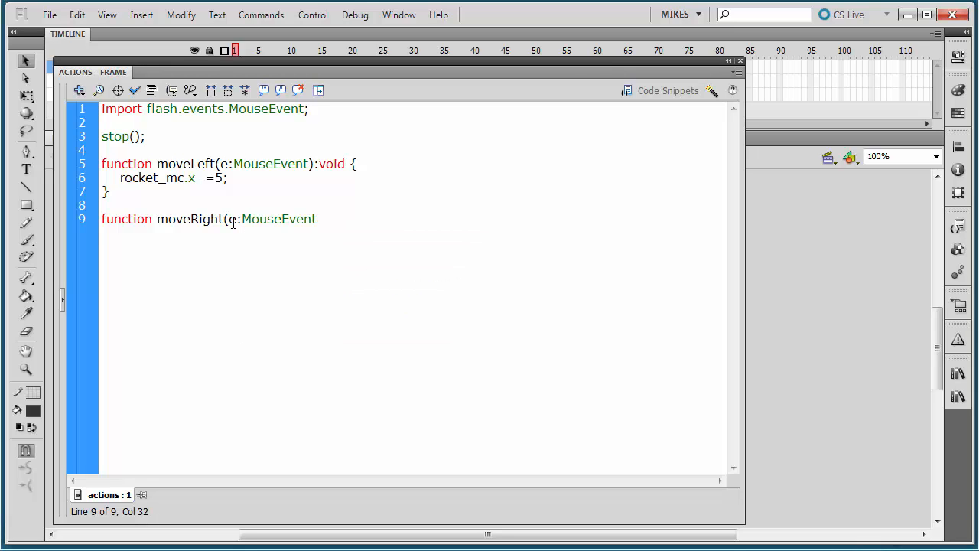
{"action": "type", "text": "):void {"}
{"action": "key", "text": "Return"}
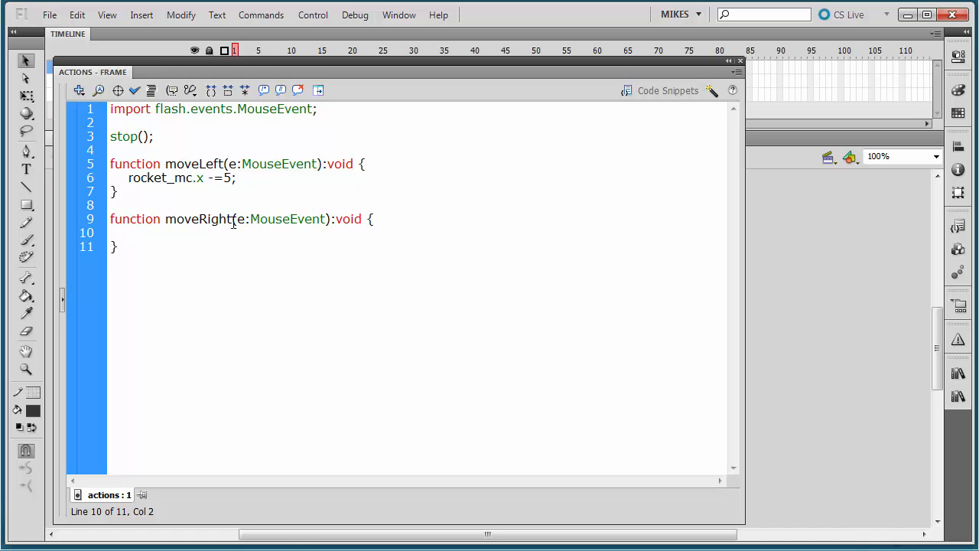
{"action": "type", "text": "rocket_mc.x +=5;"}
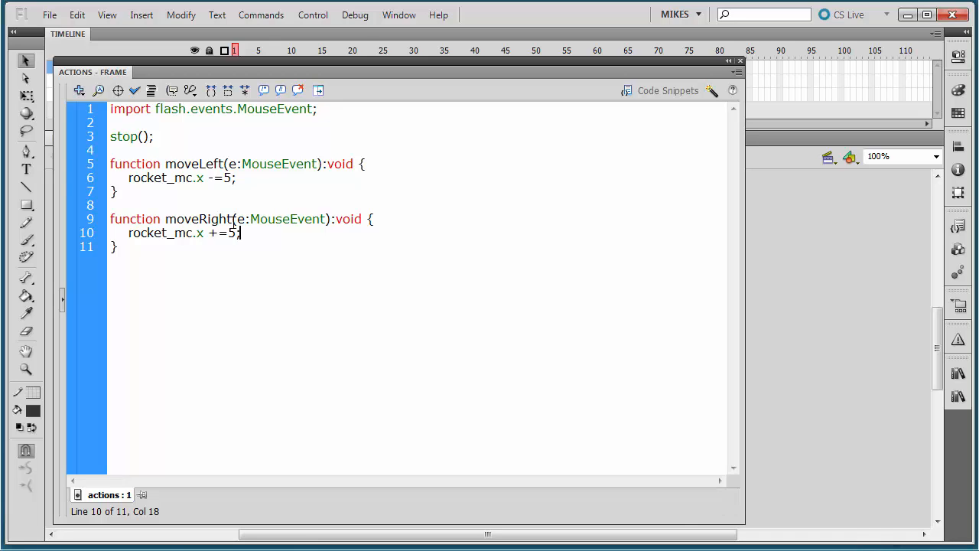
Declare a function moveUp(e:MouseEvent):void with an empty body below moveRight
{"action": "left_click", "coordinate": [130, 252]}
{"action": "key", "text": "Return"}
{"action": "key", "text": "Return"}
{"action": "type", "text": "fu"}
{"action": "type", "text": "nr"}
{"action": "key", "text": "BackSpace"}
{"action": "type", "text": "c"}
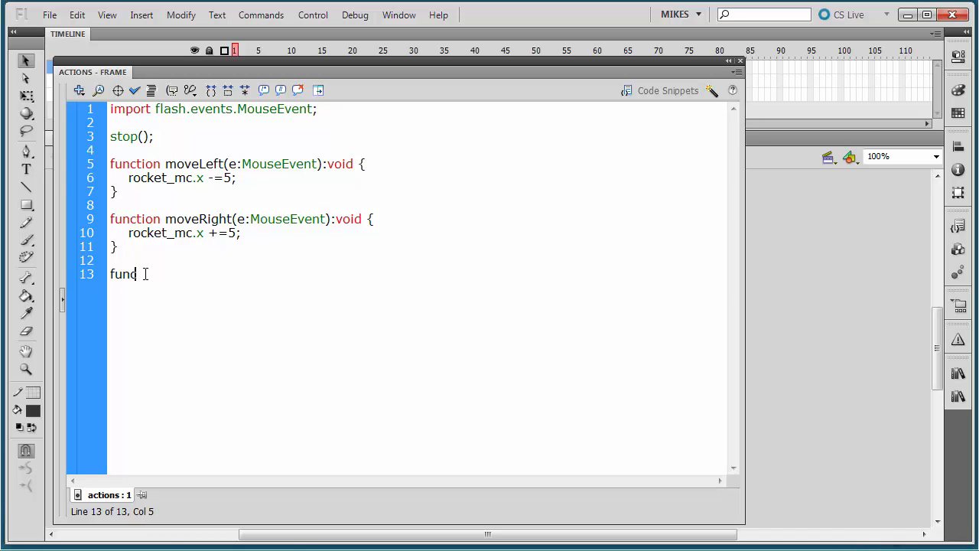
{"action": "type", "text": "tion moveUp"}
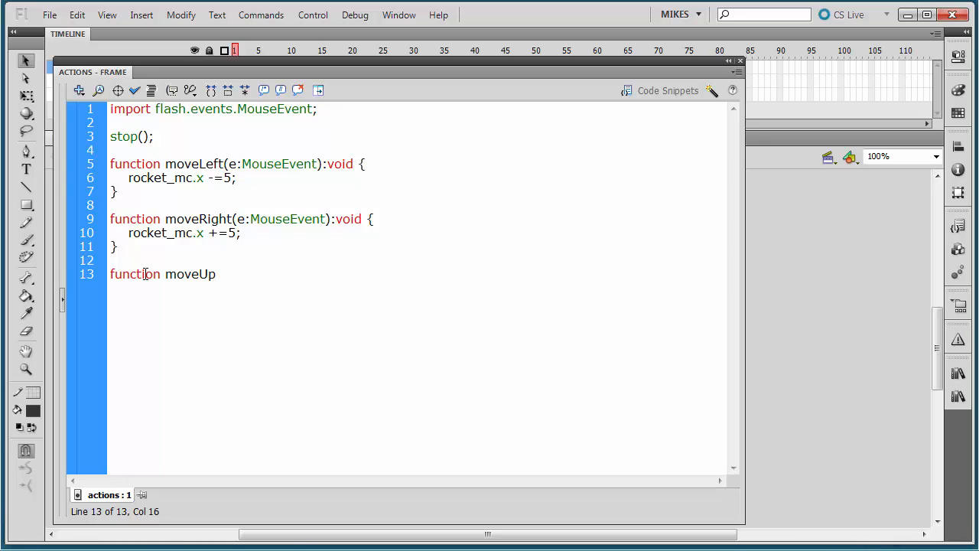
{"action": "type", "text": "(e:MouseEvent)"}
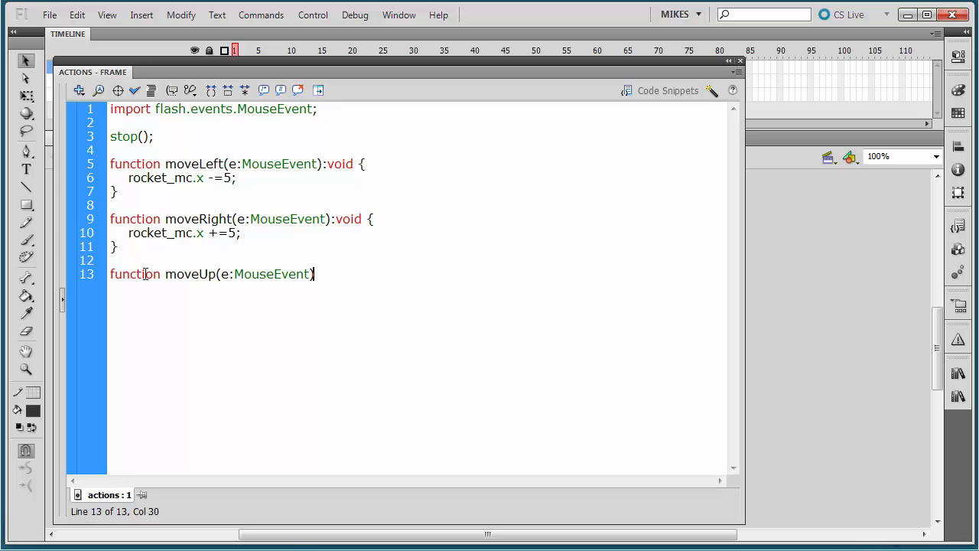
{"action": "type", "text": ":void {"}
{"action": "key", "text": "Return"}
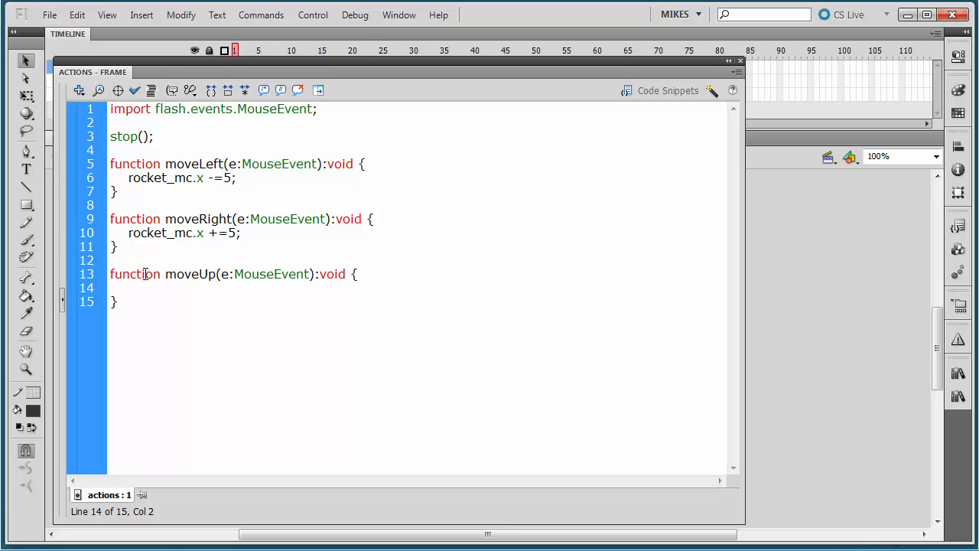
Fill the moveUp function's body with rocket_mc.y -= 5;
{"action": "type", "text": "rocket_mc.y-="}
{"action": "left_click", "coordinate": [204, 289]}
{"action": "left_click", "coordinate": [230, 289]}
{"action": "type", "text": "5"}
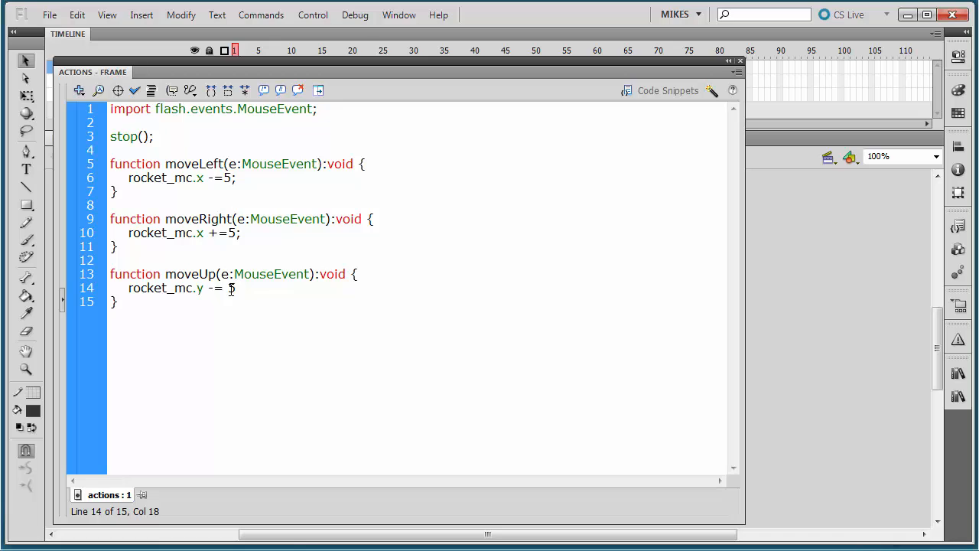
{"action": "type", "text": ";"}
Duplicate the whole moveUp function below itself, separated from the original by a blank line
{"action": "left_click_drag", "start_coordinate": [150, 307], "coordinate": [102, 280]}
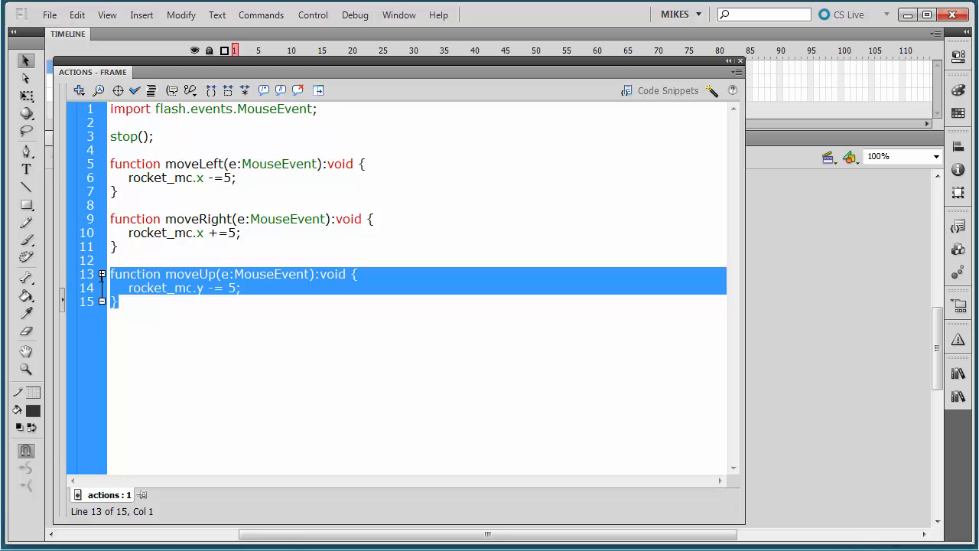
{"action": "key", "text": "ctrl+c"}
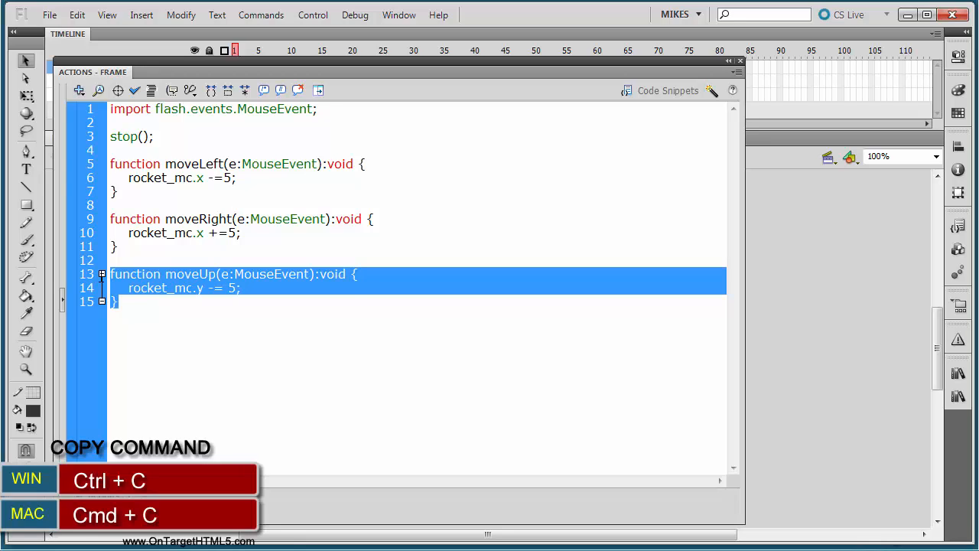
{"action": "left_click", "coordinate": [139, 308]}
{"action": "key", "text": "Return"}
{"action": "key", "text": "Return"}
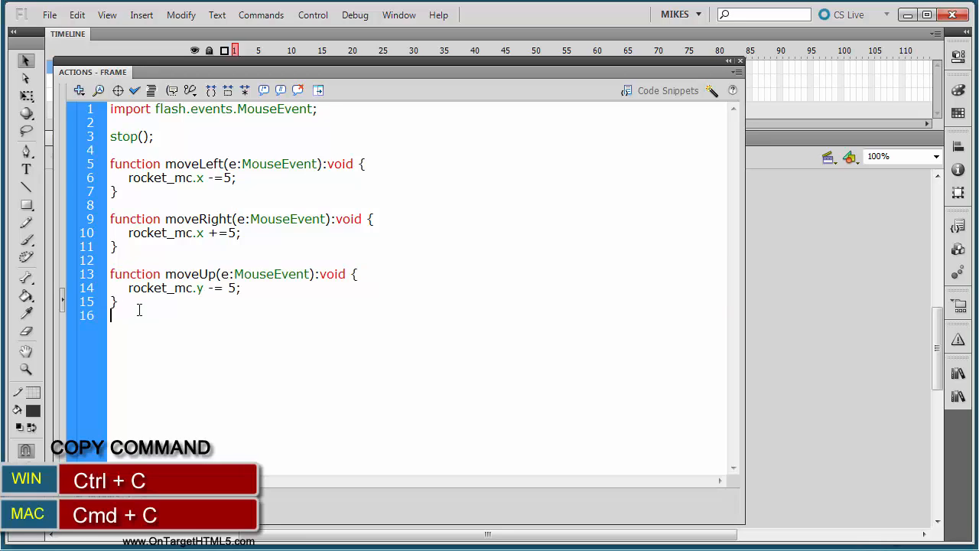
{"action": "key", "text": "ctrl+v"}
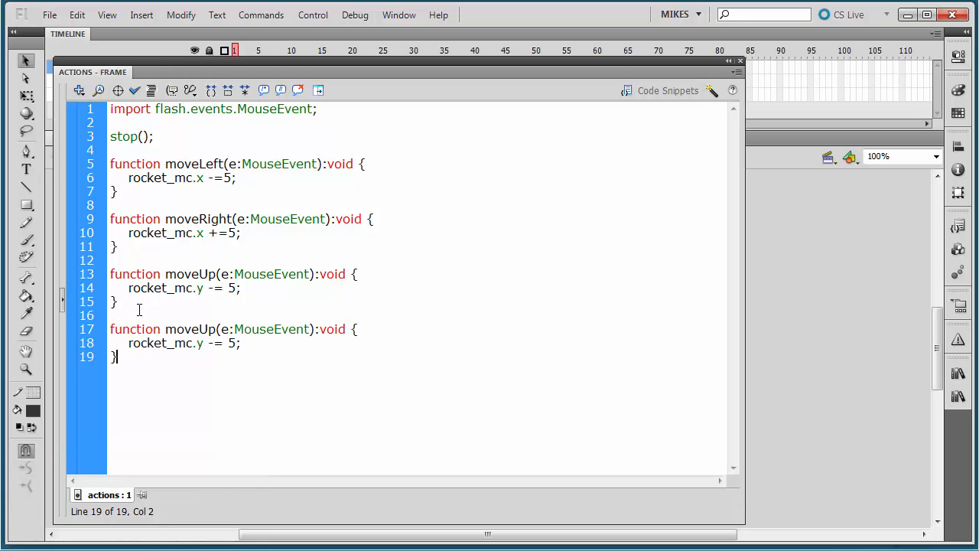
Rename the duplicated function moveDown and change its body to rocket_mc.y += 5;
{"action": "left_click", "coordinate": [218, 329]}
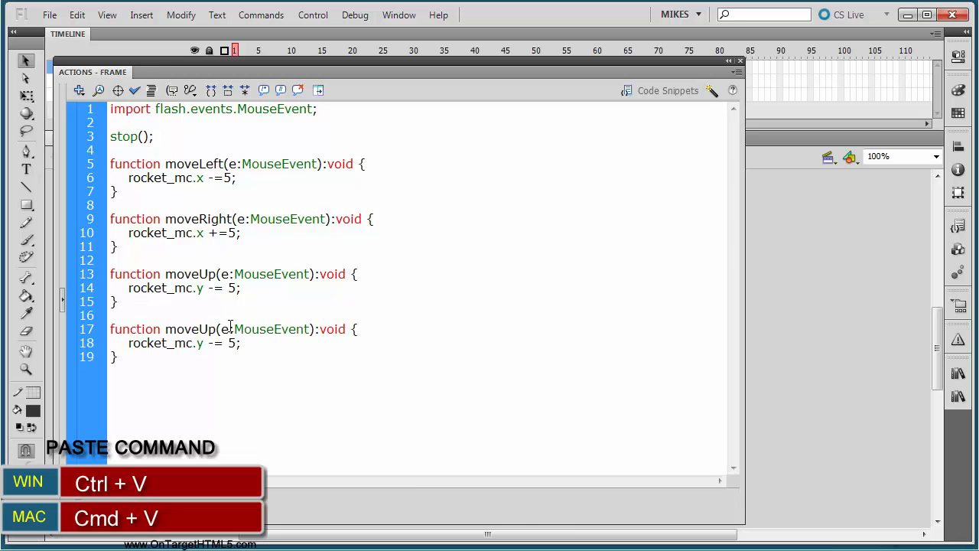
{"action": "key", "text": "BackSpace"}
{"action": "key", "text": "BackSpace"}
{"action": "type", "text": "Down"}
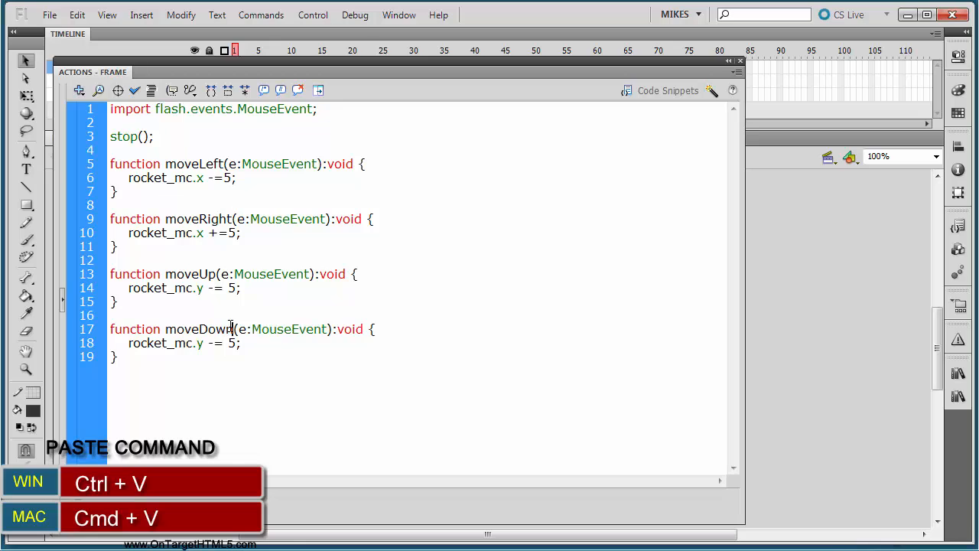
{"action": "left_click", "coordinate": [214, 344]}
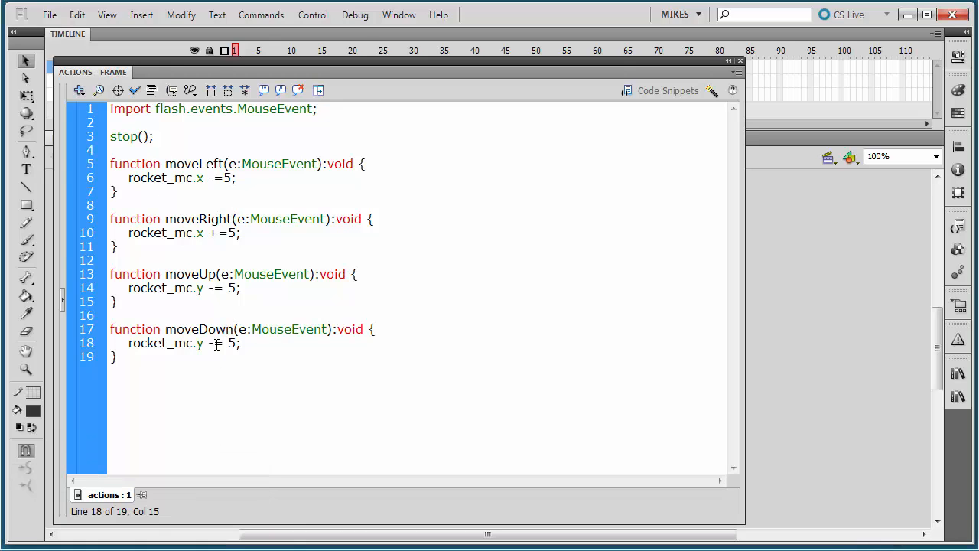
{"action": "key", "text": "BackSpace"}
{"action": "type", "text": "+"}
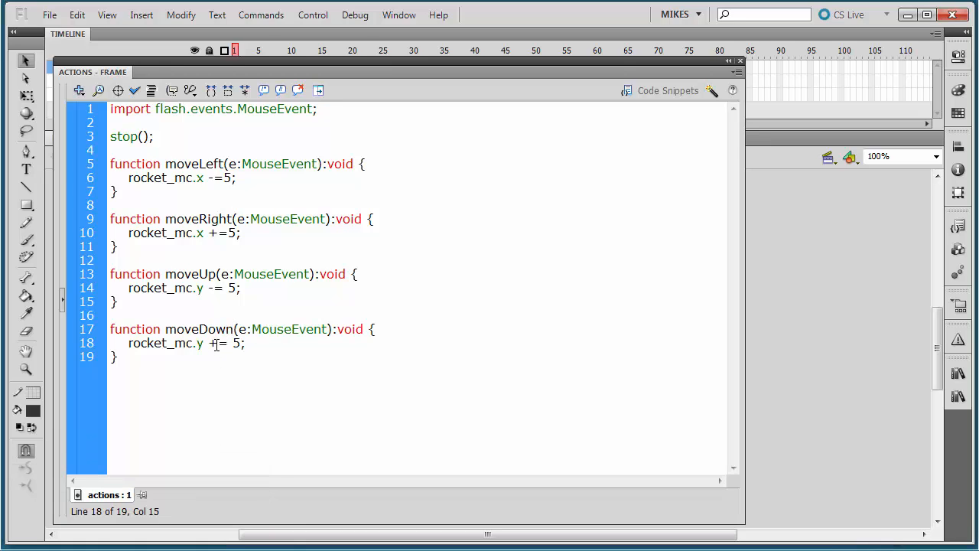
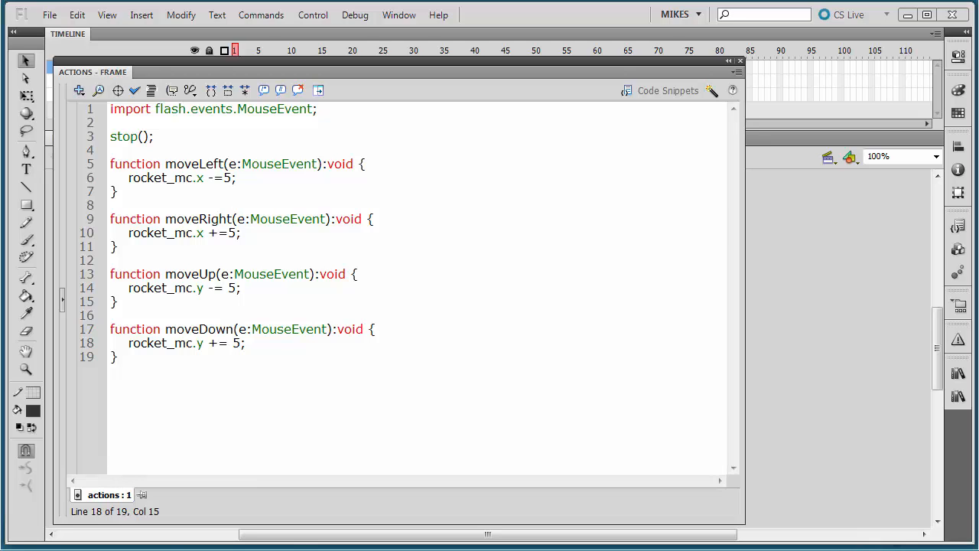
Compare the four Move arrow buttons on the stage with the matching functions and their plus and minus operators in the script
{"action": "left_click", "coordinate": [728, 61]}
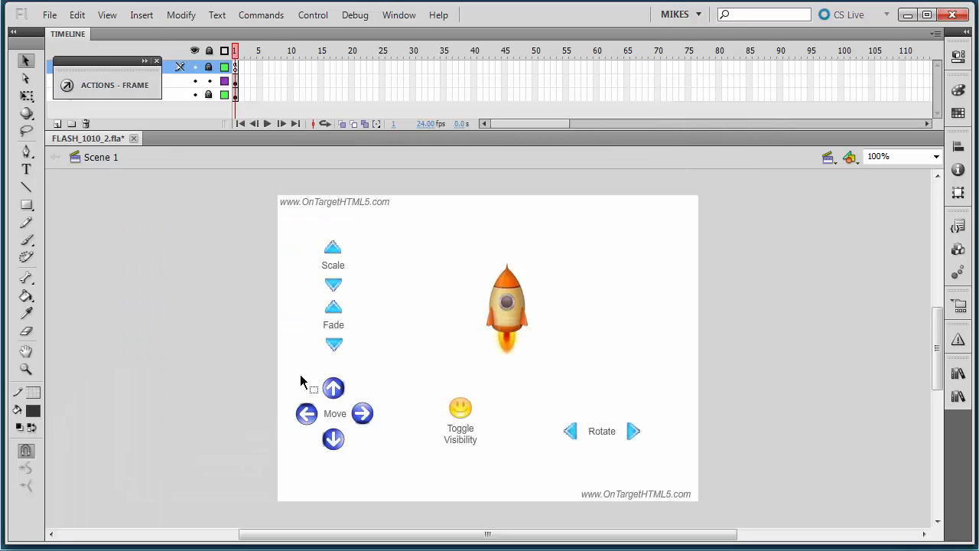
{"action": "left_click", "coordinate": [143, 61]}
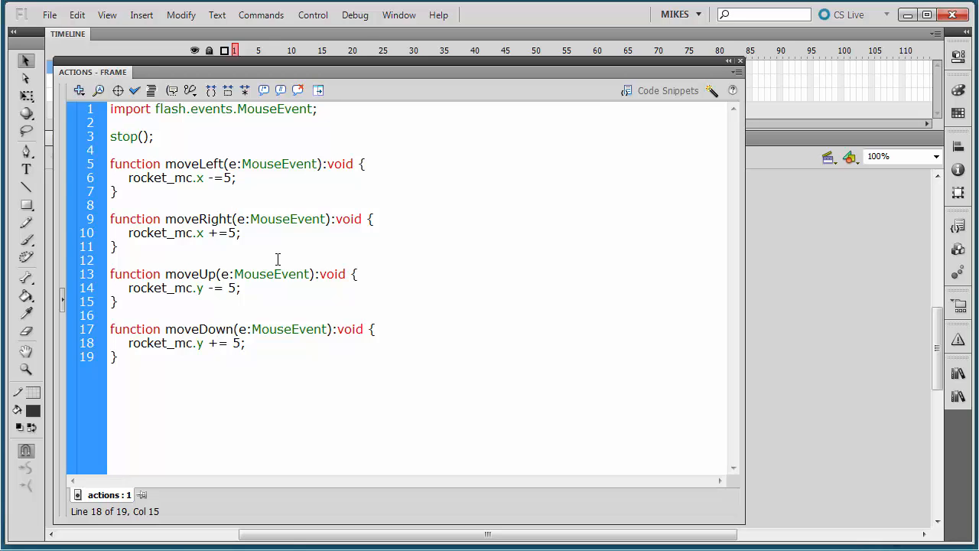
{"action": "left_click_drag", "start_coordinate": [224, 164], "coordinate": [165, 165]}
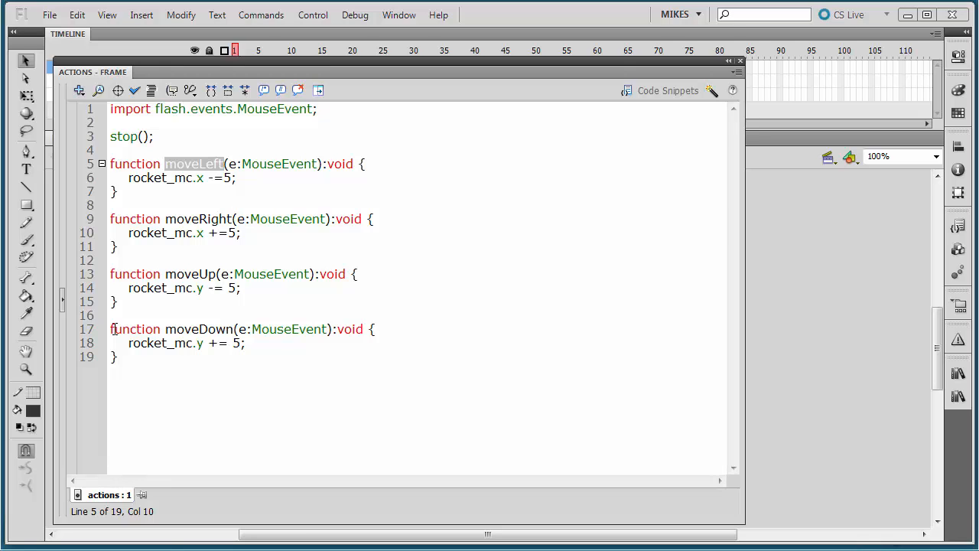
{"action": "left_click", "coordinate": [213, 177]}
{"action": "key", "text": "BackSpace"}
{"action": "type", "text": "+"}
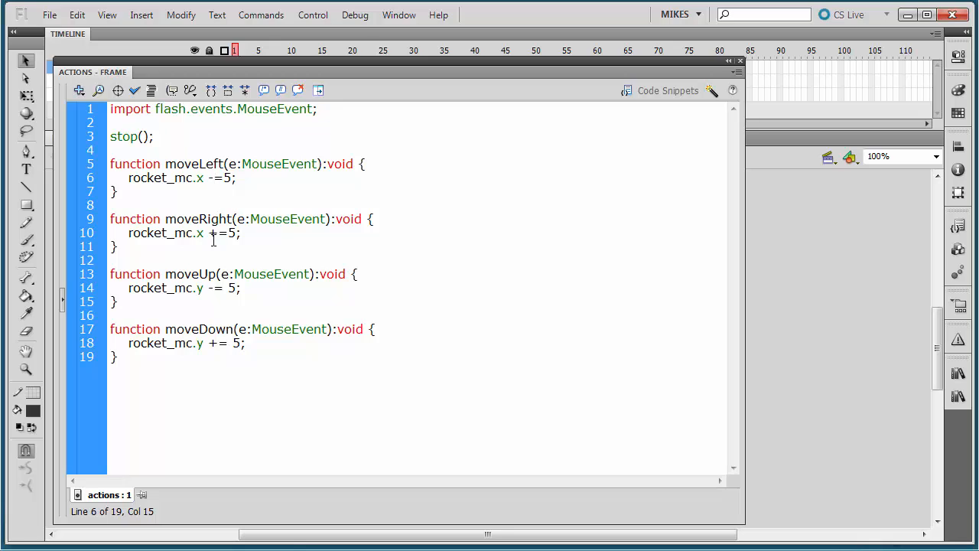
{"action": "left_click", "coordinate": [216, 233]}
{"action": "left_click", "coordinate": [266, 310]}
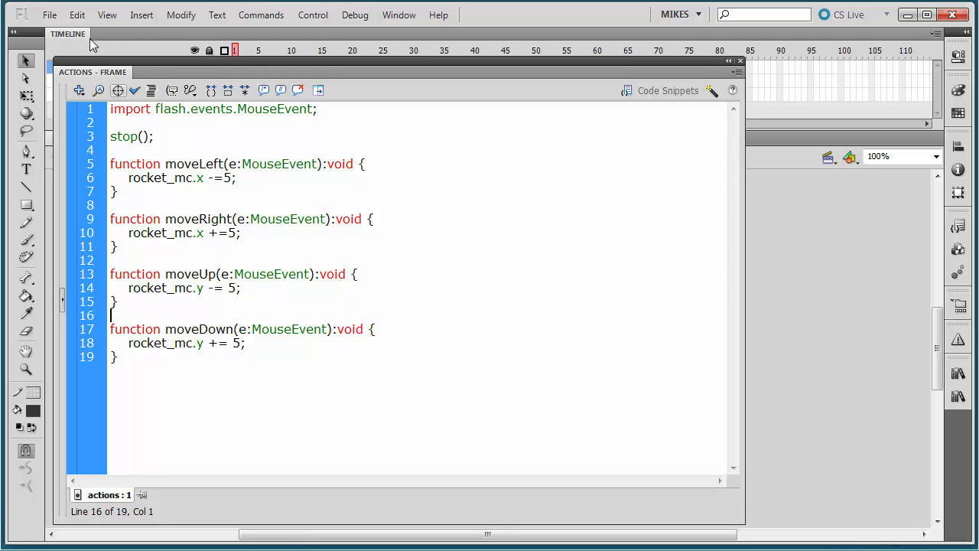
Save the FLASH_1010_2.fla document
{"action": "left_click", "coordinate": [49, 15]}
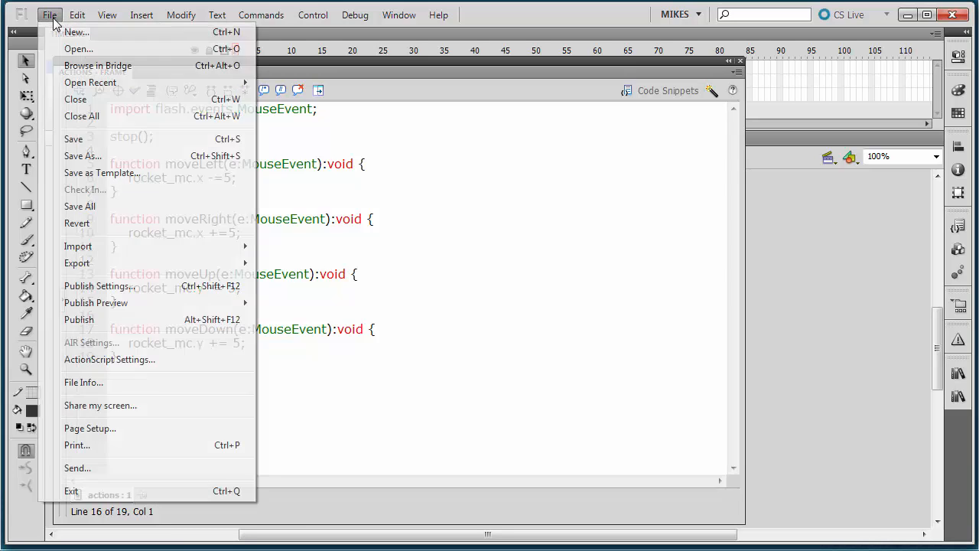
{"action": "left_click", "coordinate": [76, 140]}
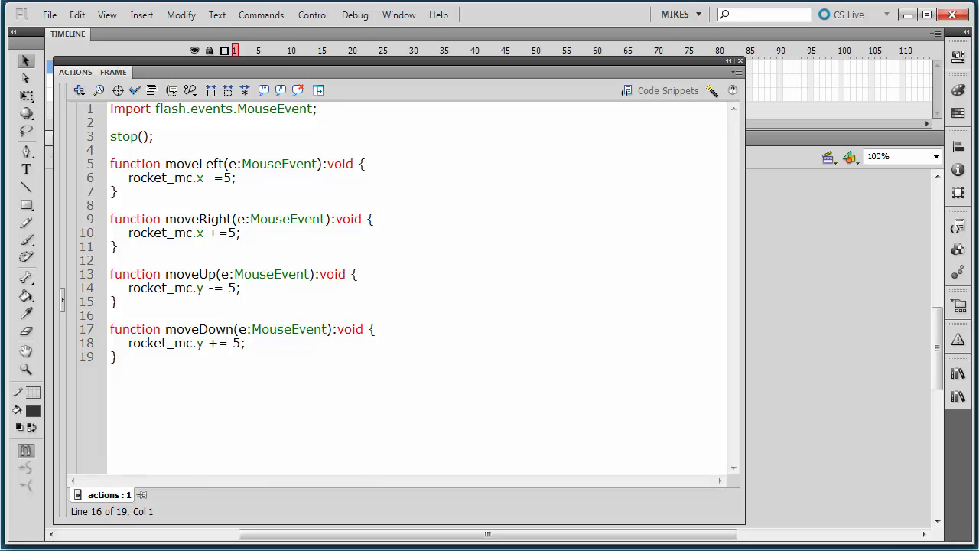
{"action": "left_click", "coordinate": [313, 487]}
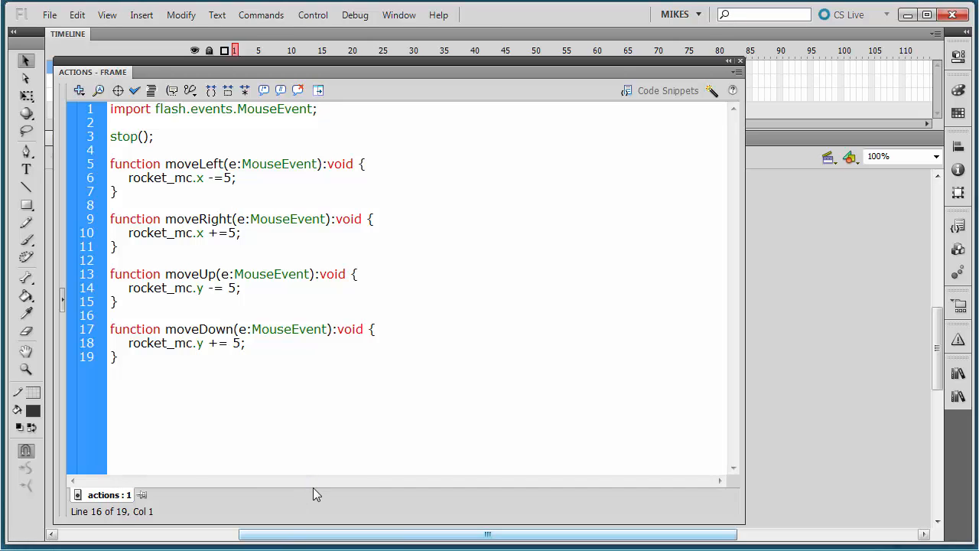
Check the instance names of the up, right, down and left Move arrow buttons on the stage
{"action": "left_click", "coordinate": [729, 61]}
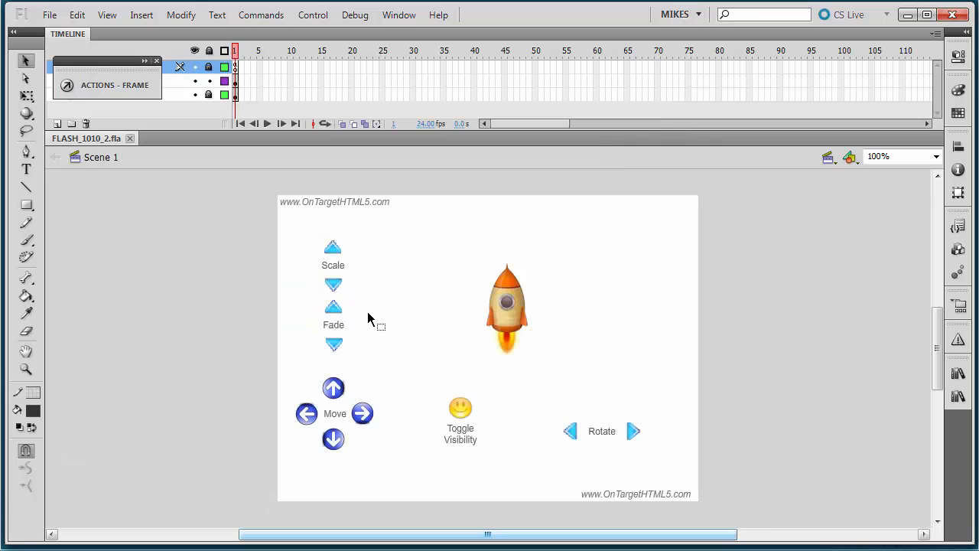
{"action": "left_click", "coordinate": [335, 389]}
{"action": "left_click", "coordinate": [365, 417]}
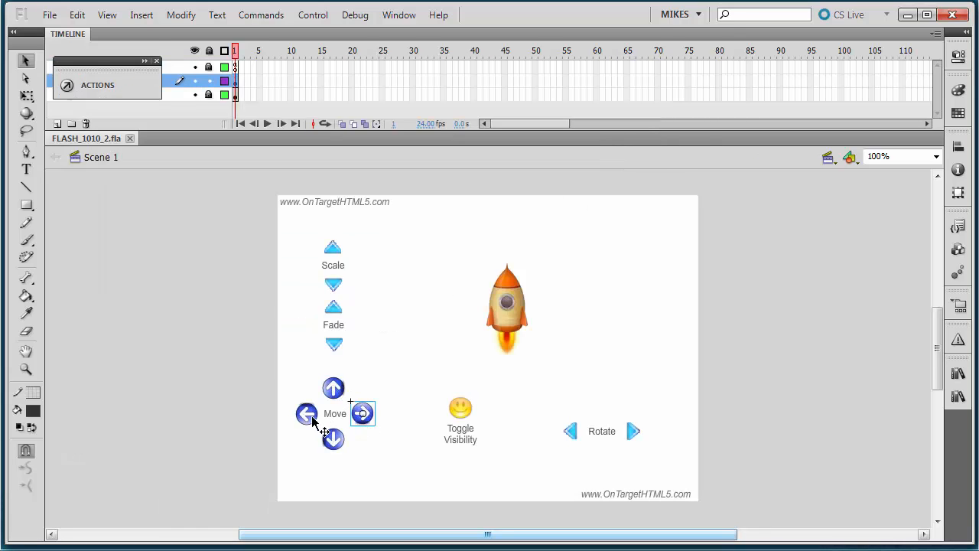
{"action": "left_click", "coordinate": [310, 418]}
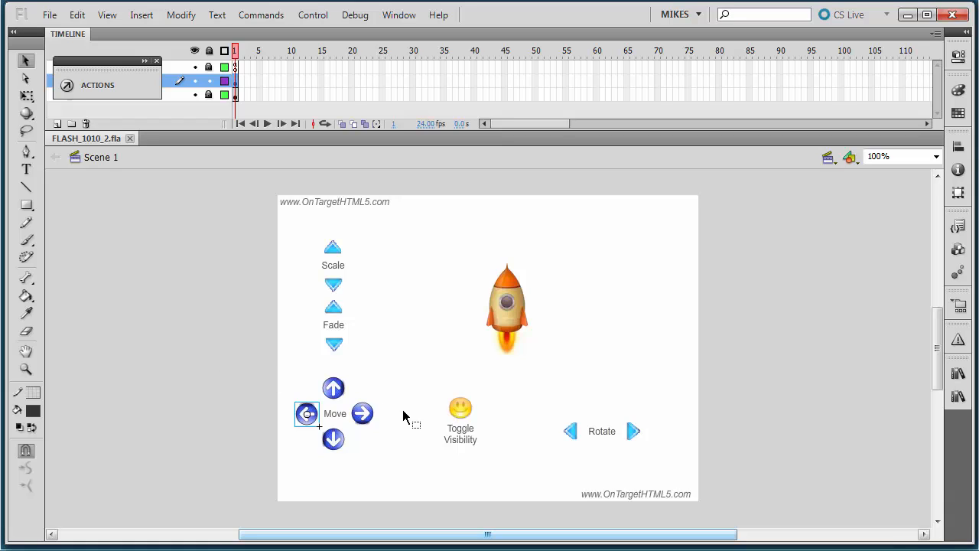
{"action": "left_click", "coordinate": [334, 389]}
{"action": "left_click", "coordinate": [957, 56]}
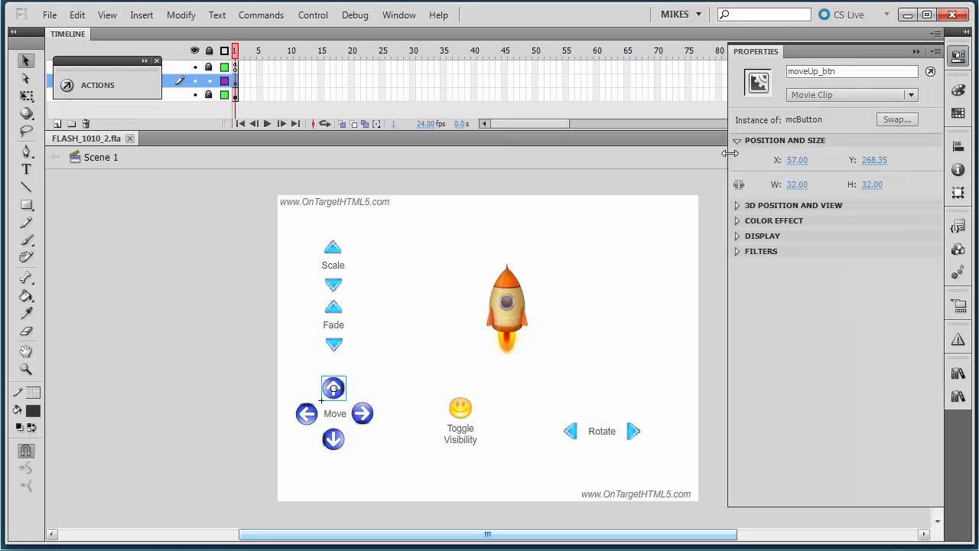
{"action": "left_click", "coordinate": [366, 421]}
{"action": "left_click", "coordinate": [335, 448]}
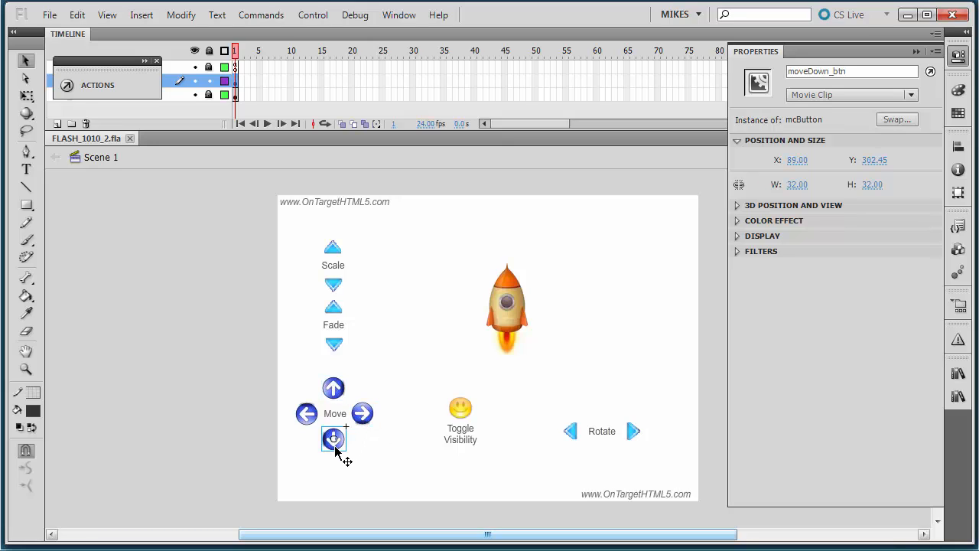
{"action": "left_click", "coordinate": [307, 414]}
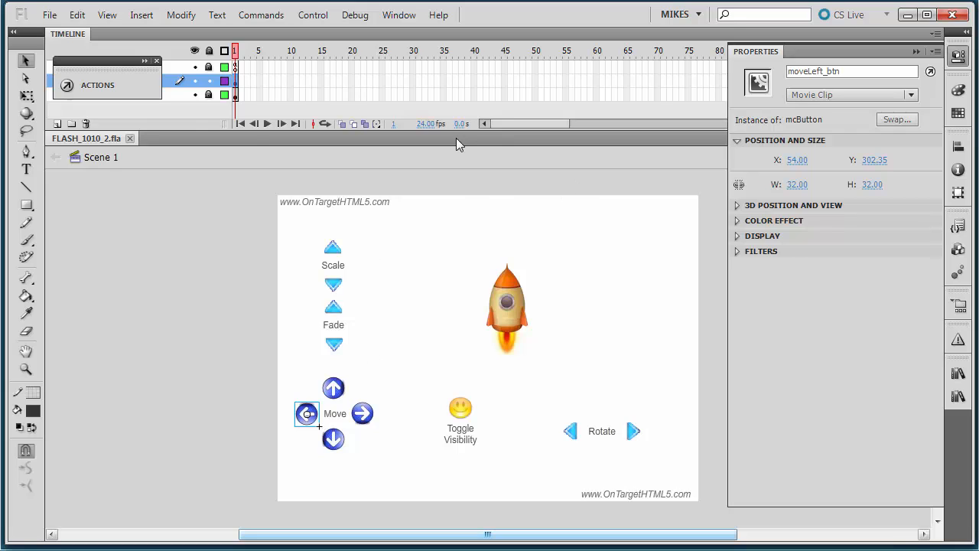
Select frame 1 of the topmost locked layer and reopen its script for editing
{"action": "left_click", "coordinate": [147, 79]}
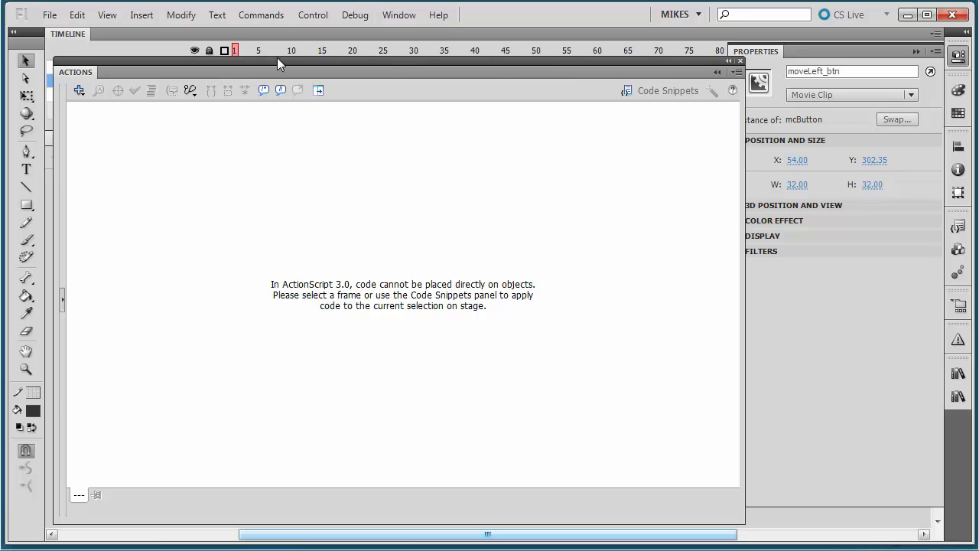
{"action": "left_click", "coordinate": [729, 60]}
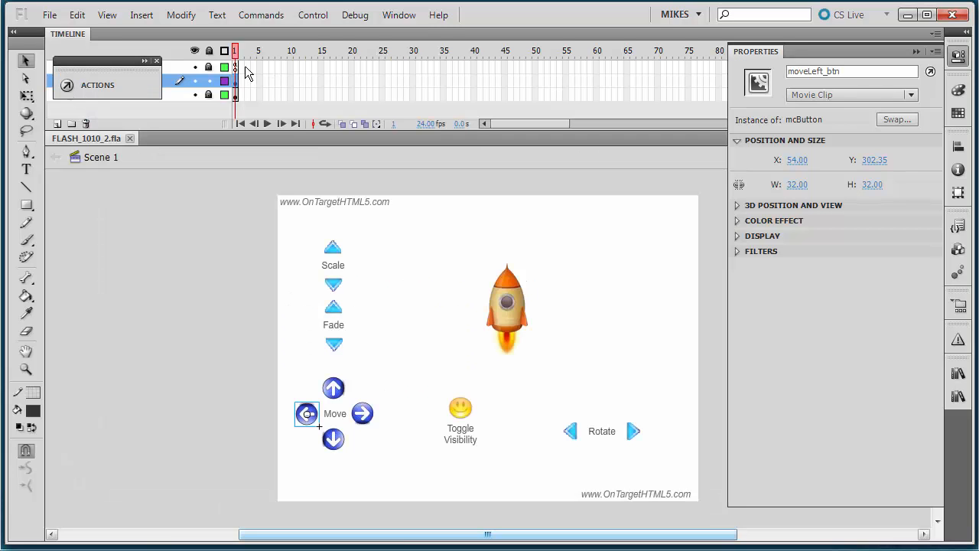
{"action": "left_click", "coordinate": [235, 67]}
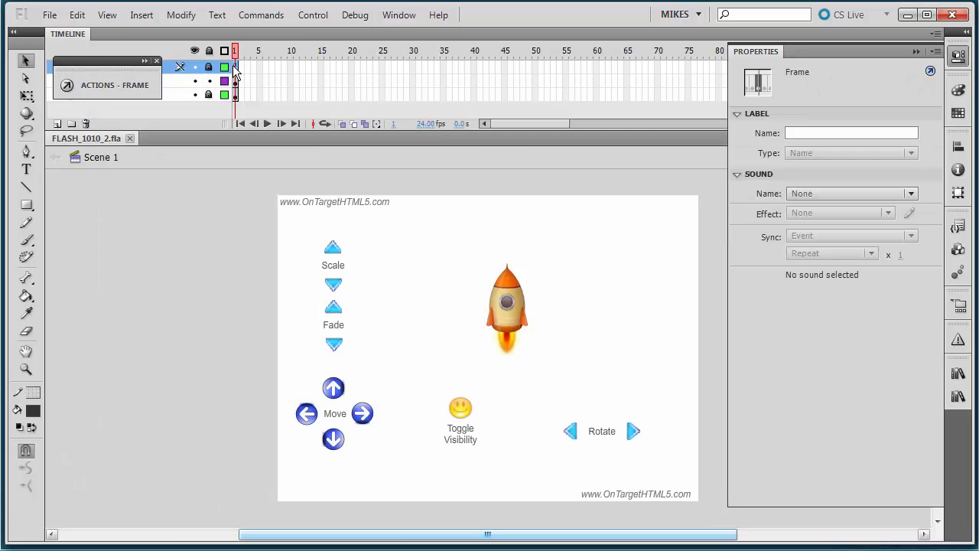
{"action": "left_click", "coordinate": [114, 85]}
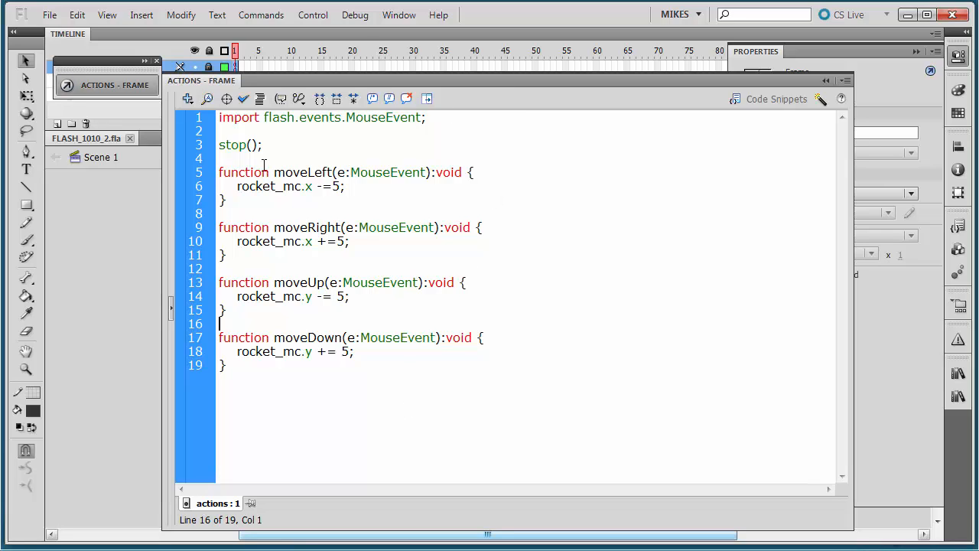
Insert four blank lines between stop(); and the moveLeft function and return to line 4
{"action": "left_click", "coordinate": [231, 159]}
{"action": "key", "text": "Return"}
{"action": "key", "text": "Return"}
{"action": "key", "text": "Return"}
{"action": "key", "text": "Return"}
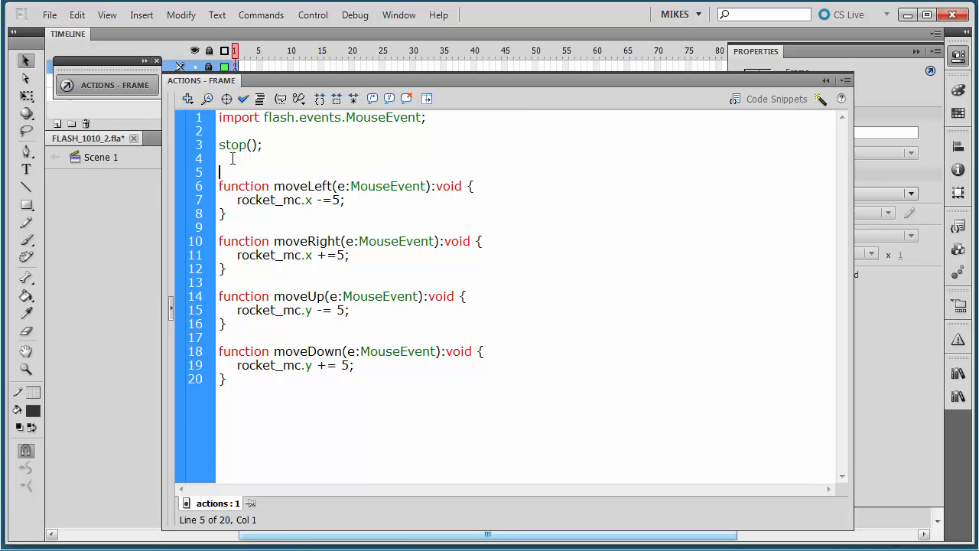
{"action": "key", "text": "Up"}
{"action": "key", "text": "Up"}
{"action": "key", "text": "Up"}
{"action": "key", "text": "Up"}
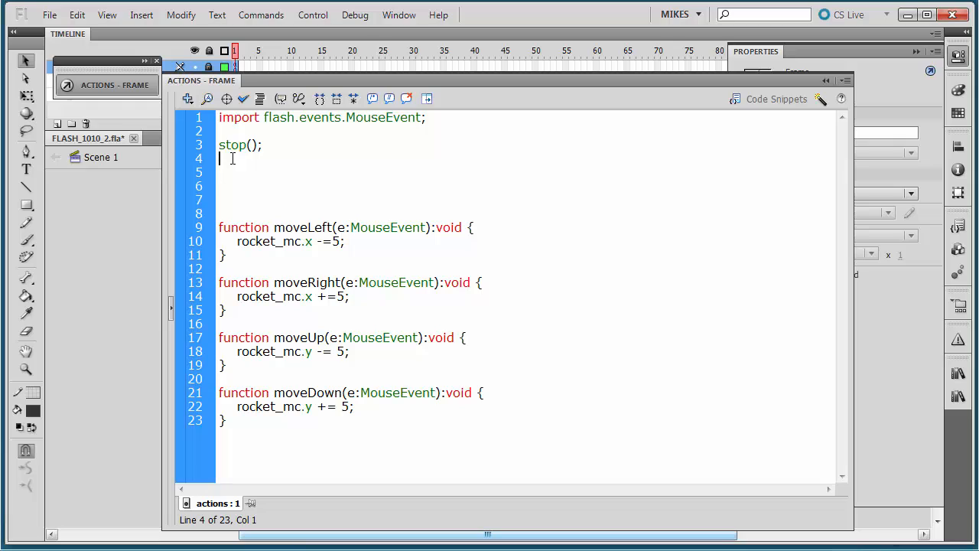
Start a statement with the instance name moveUp_btn on line 5, leaving a blank line after stop();
{"action": "type", "text": "moveUp_btn"}
{"action": "key", "text": "Up"}
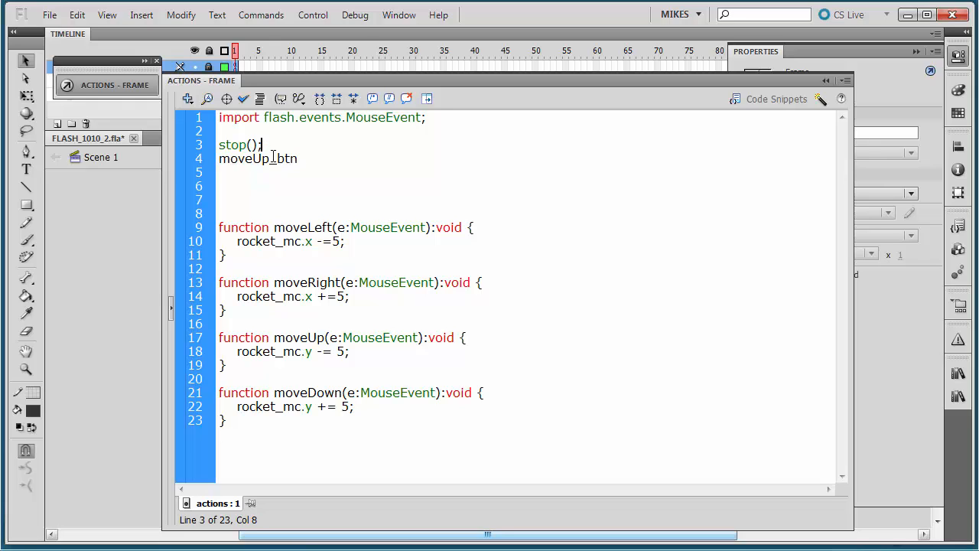
{"action": "key", "text": "Return"}
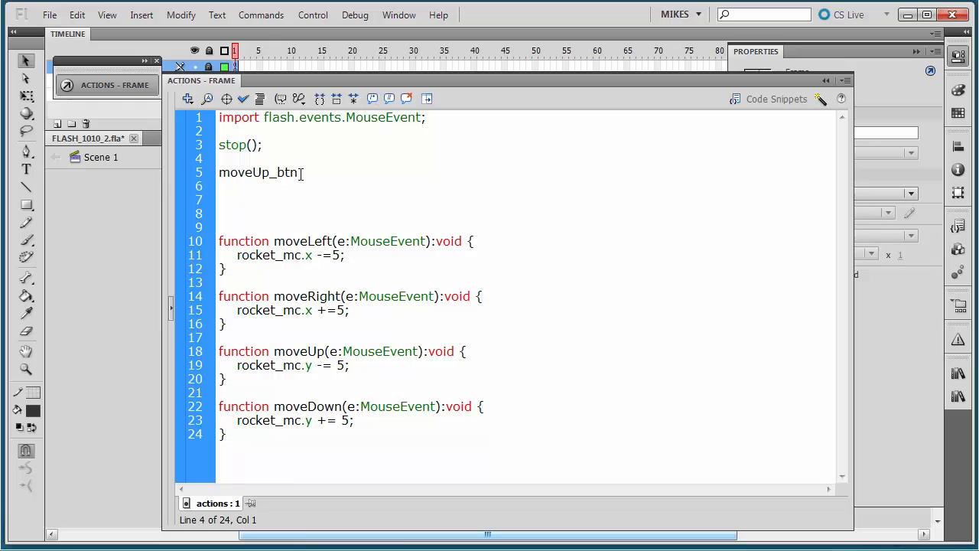
Complete the moveUp_btn statement on line 5 with .addEventListener(MouseEvent.CLICK, moveUp);
{"action": "left_click", "coordinate": [300, 173]}
{"action": "type", "text": ".addEvent"}
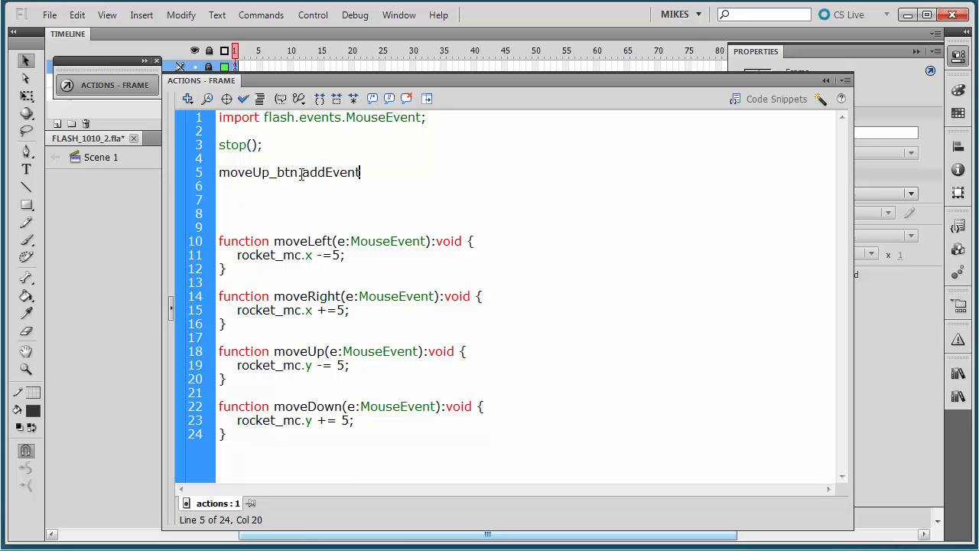
{"action": "type", "text": "Listener"}
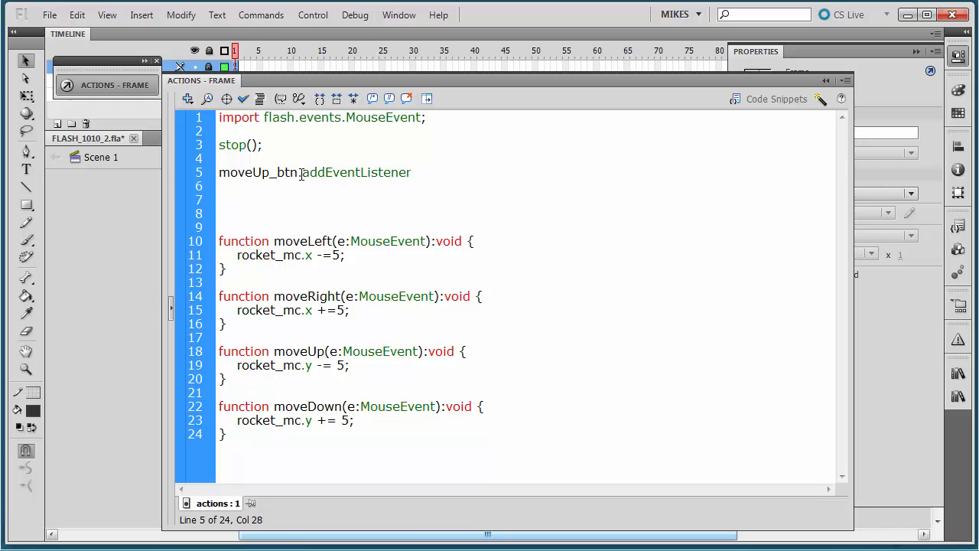
{"action": "type", "text": "(MouseEvent"}
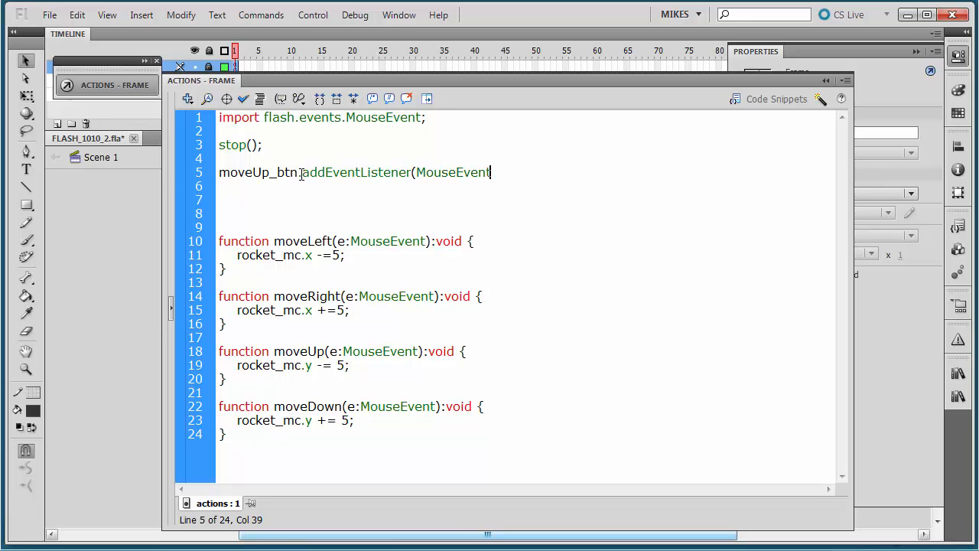
{"action": "type", "text": ".CLICK, moveU"}
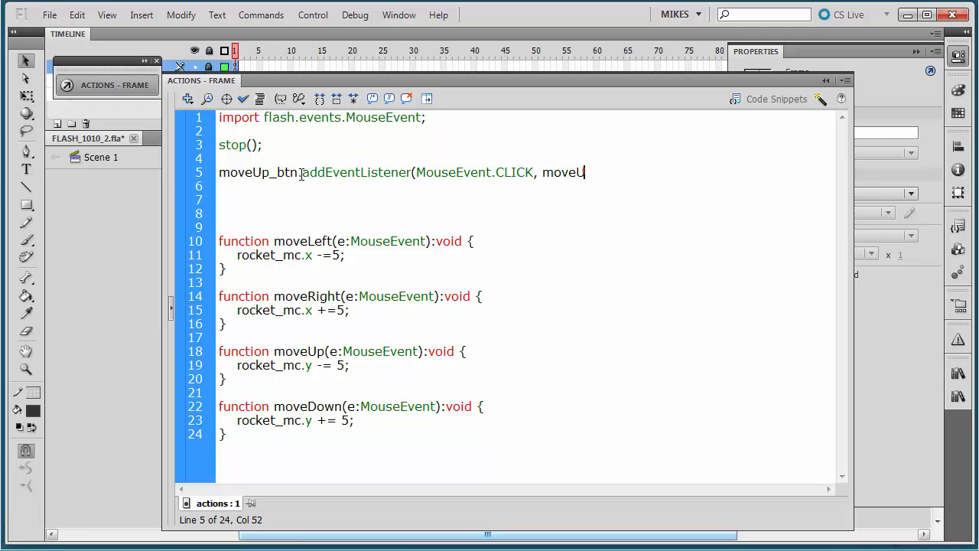
{"action": "type", "text": "p);"}
Copy the moveUp_btn listener statement and paste the duplicate on a new line 6 directly below it
{"action": "left_click_drag", "start_coordinate": [617, 174], "coordinate": [211, 172]}
{"action": "key", "text": "ctrl+c"}
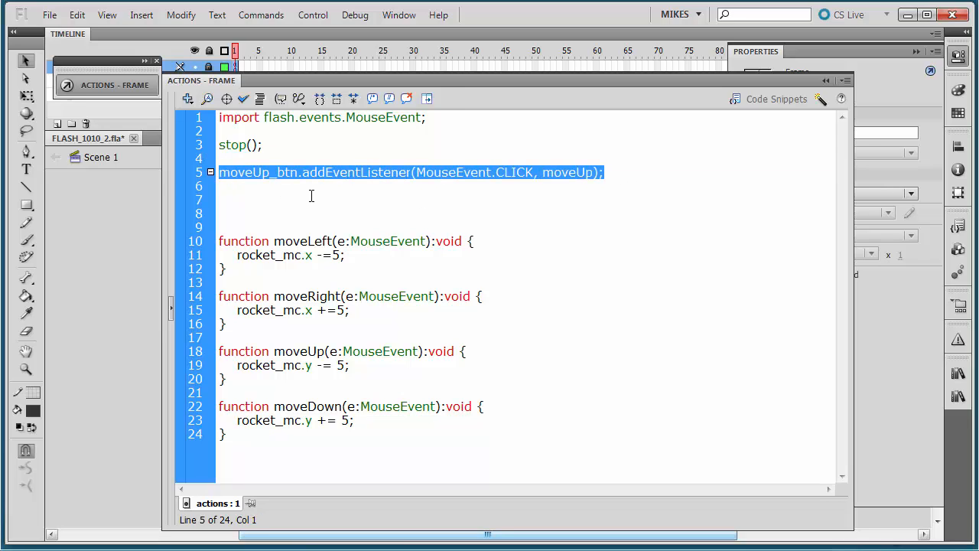
{"action": "left_click", "coordinate": [503, 175]}
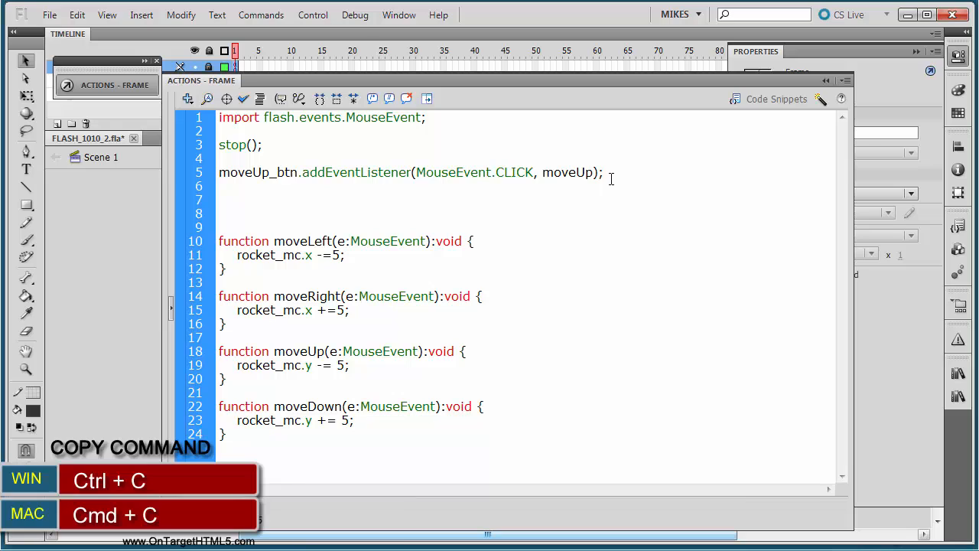
{"action": "double_click", "coordinate": [610, 177]}
{"action": "left_click", "coordinate": [613, 173]}
{"action": "key", "text": "Return"}
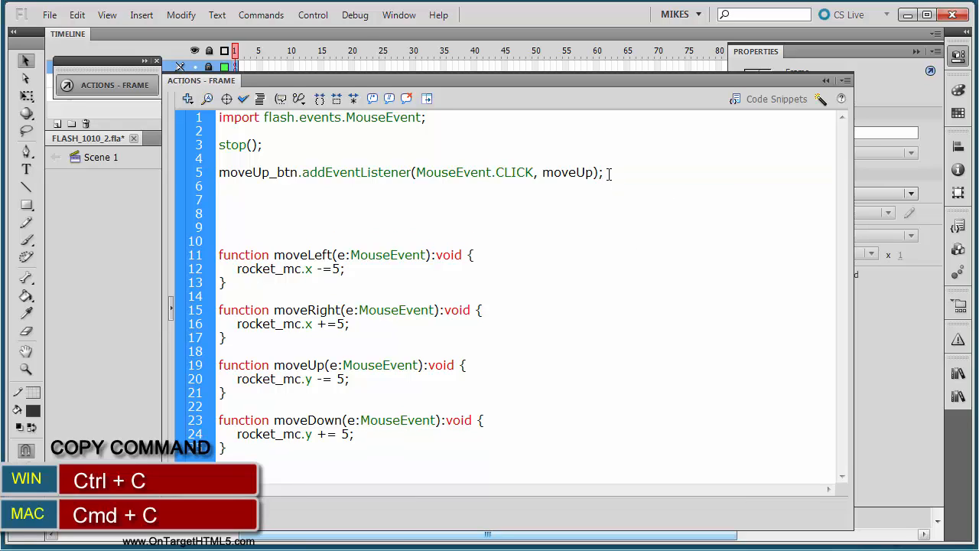
{"action": "key", "text": "ctrl+v"}
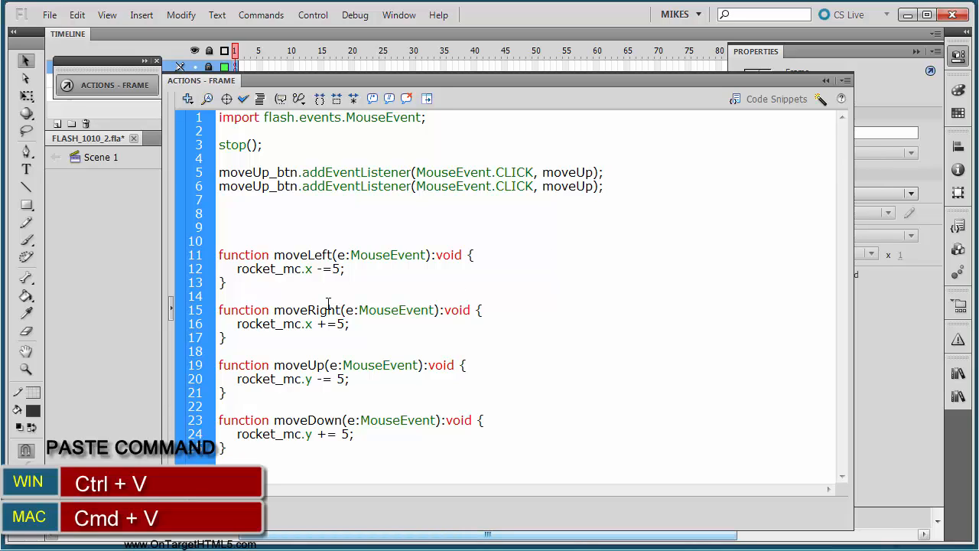
Change the duplicated listener on line 6 to use moveLeft_btn as the button and moveLeft as the function
{"action": "left_click", "coordinate": [269, 189]}
{"action": "key", "text": "BackSpace"}
{"action": "key", "text": "BackSpace"}
{"action": "type", "text": "Left"}
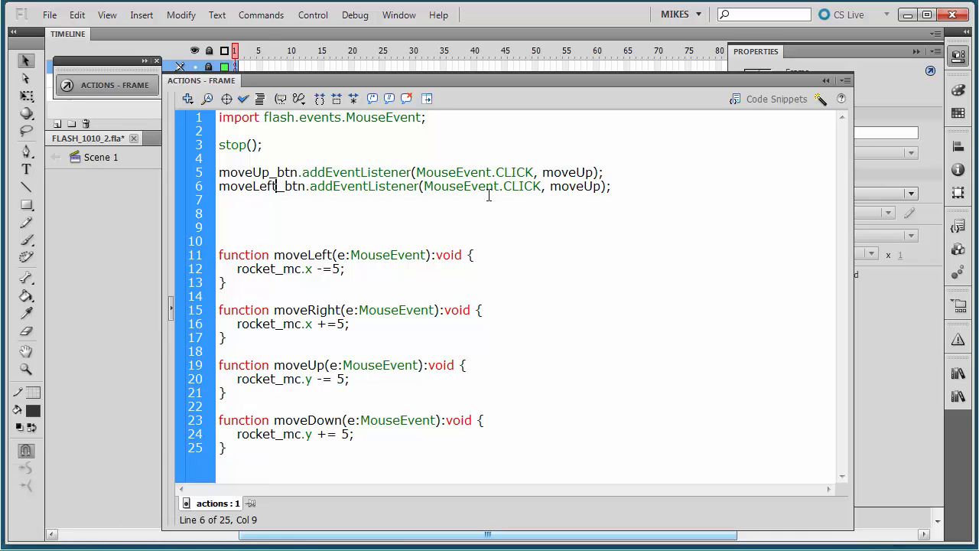
{"action": "left_click", "coordinate": [600, 185]}
{"action": "key", "text": "BackSpace"}
{"action": "key", "text": "BackSpace"}
{"action": "type", "text": "Left"}
{"action": "left_click", "coordinate": [618, 260]}
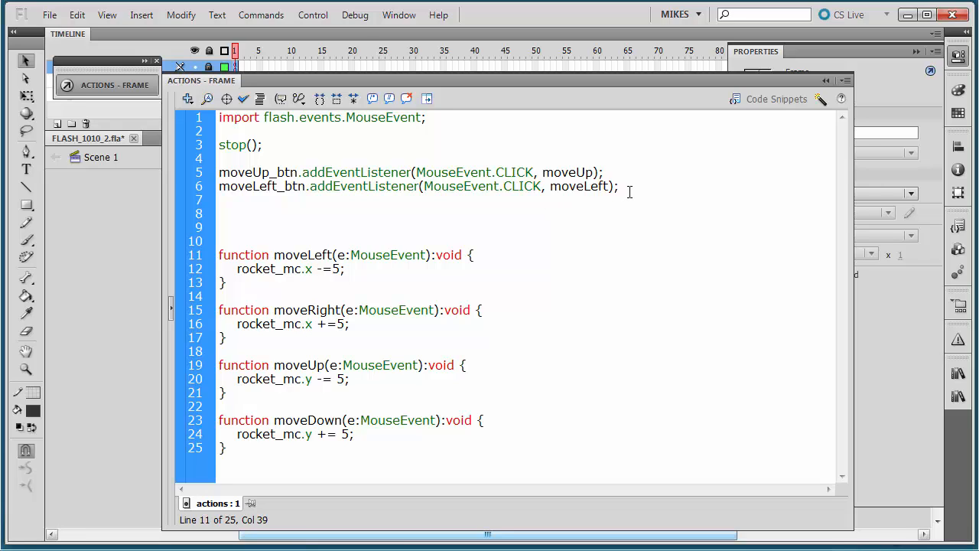
Copy the moveLeft_btn listener statement and paste the duplicate on a new line 7
{"action": "left_click_drag", "start_coordinate": [626, 191], "coordinate": [212, 189]}
{"action": "key", "text": "ctrl+c"}
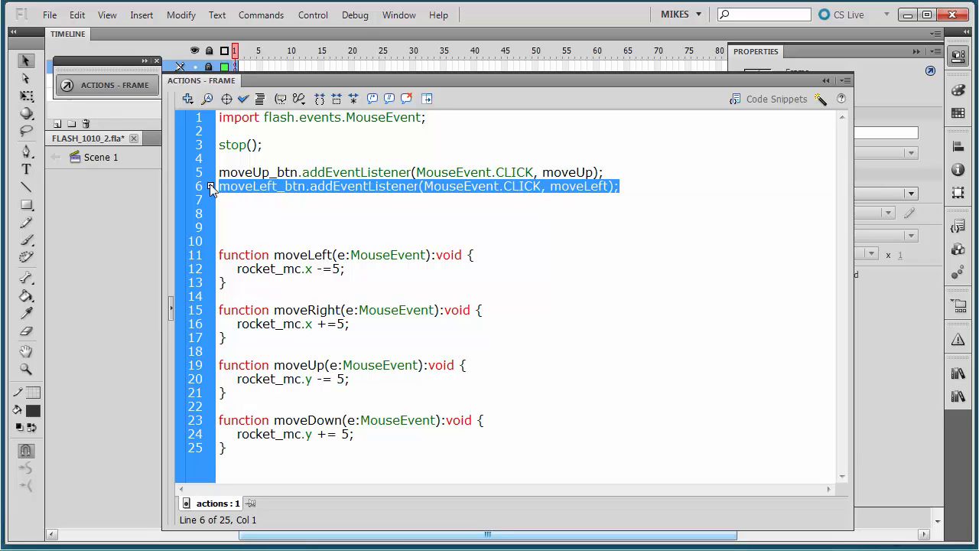
{"action": "left_click", "coordinate": [623, 224]}
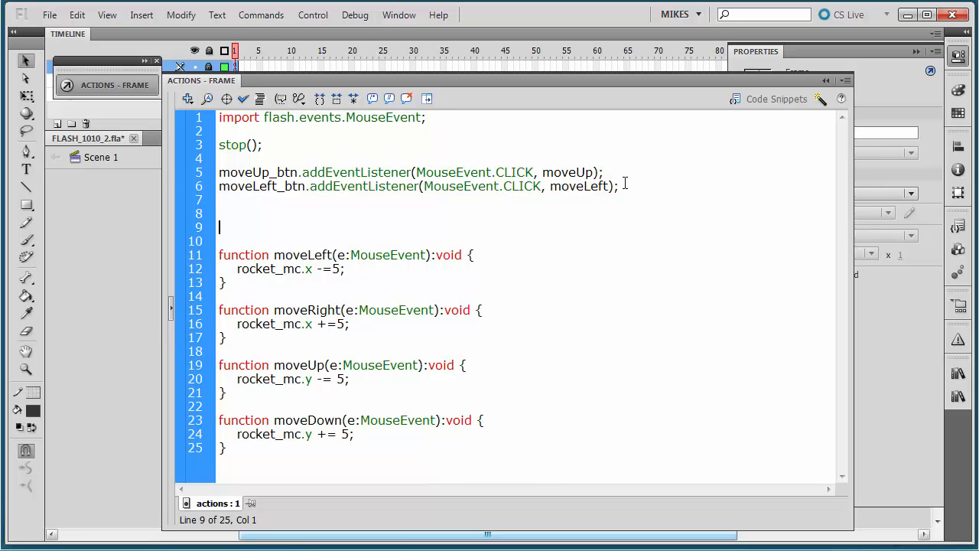
{"action": "left_click", "coordinate": [625, 184]}
{"action": "key", "text": "Return"}
{"action": "key", "text": "ctrl+v"}
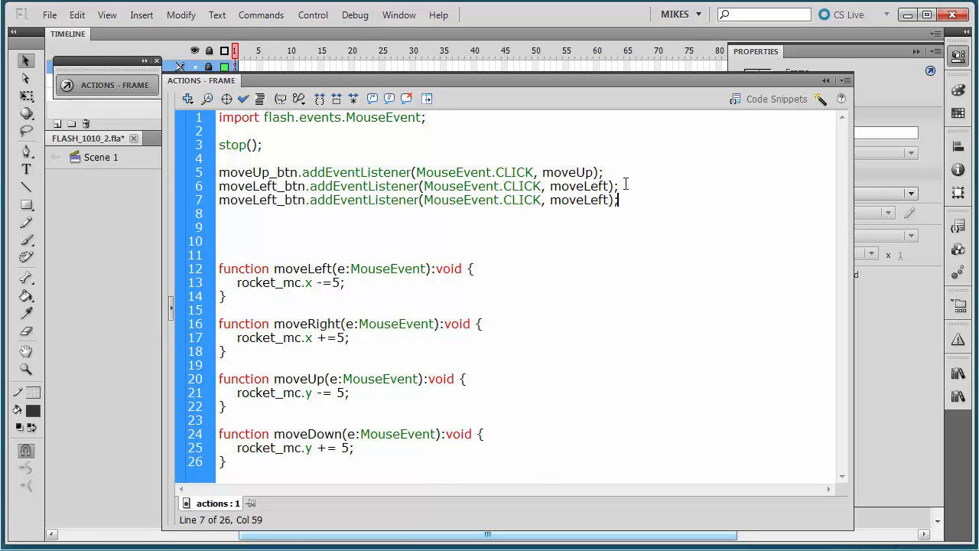
Change the duplicated listener on line 7 to use moveRight_btn as the button and moveRight as the function
{"action": "left_click", "coordinate": [279, 199]}
{"action": "key", "text": "BackSpace"}
{"action": "key", "text": "BackSpace"}
{"action": "key", "text": "BackSpace"}
{"action": "key", "text": "BackSpace"}
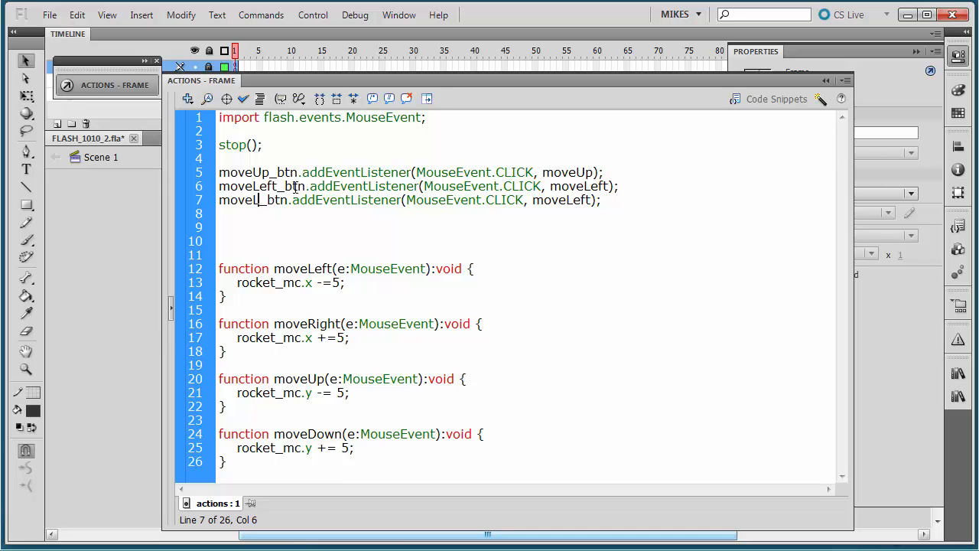
{"action": "type", "text": "Right"}
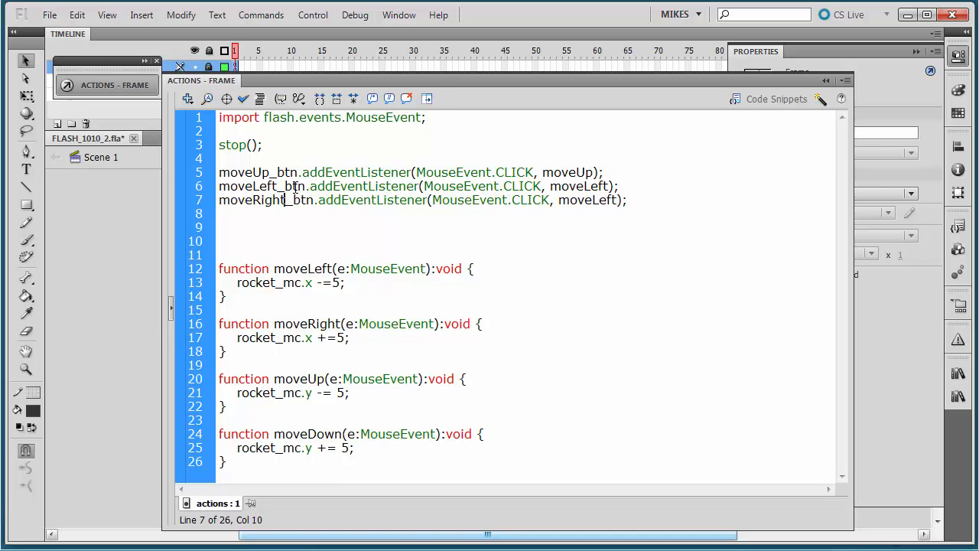
{"action": "left_click", "coordinate": [617, 200]}
{"action": "key", "text": "BackSpace"}
{"action": "key", "text": "BackSpace"}
{"action": "key", "text": "BackSpace"}
{"action": "key", "text": "BackSpace"}
{"action": "type", "text": "Right"}
Paste the copied listener on a new line 8 and change its button name to moveDown_btn
{"action": "left_click", "coordinate": [653, 199]}
{"action": "key", "text": "Return"}
{"action": "key", "text": "ctrl+v"}
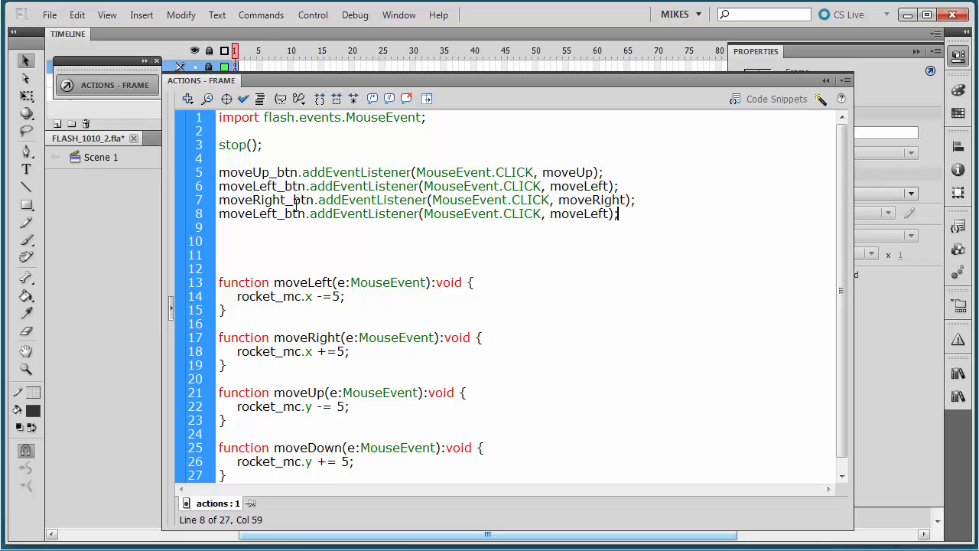
{"action": "left_click", "coordinate": [273, 213]}
{"action": "key", "text": "BackSpace"}
{"action": "key", "text": "BackSpace"}
{"action": "key", "text": "BackSpace"}
{"action": "key", "text": "BackSpace"}
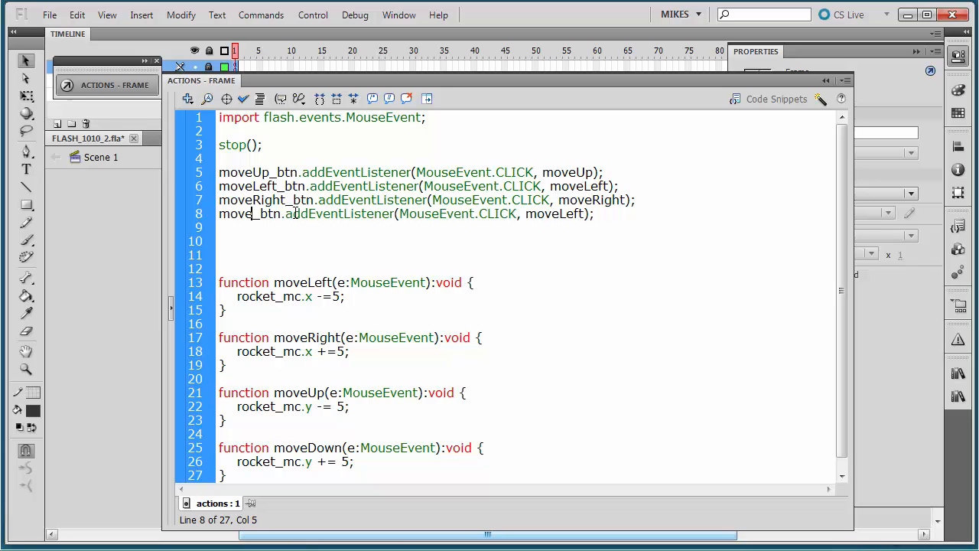
{"action": "type", "text": "Doen"}
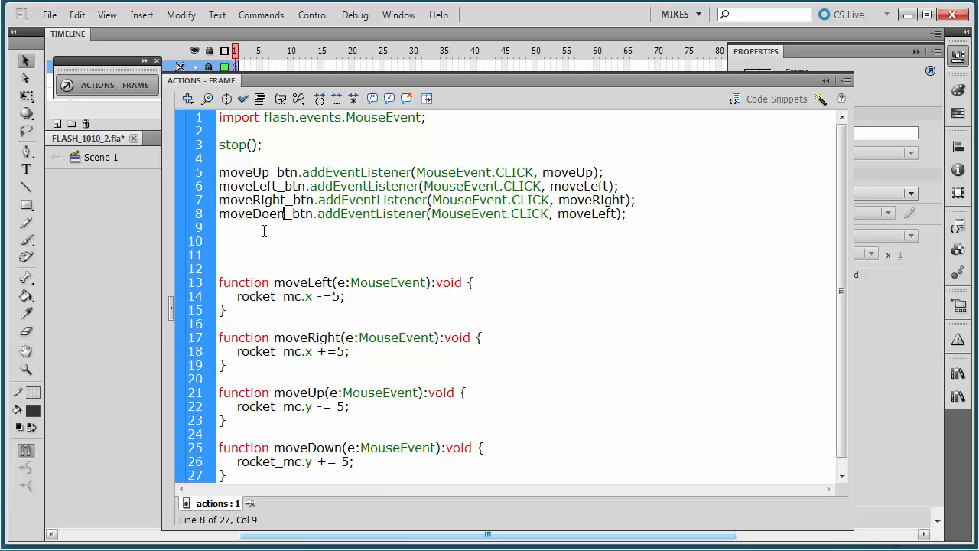
{"action": "key", "text": "BackSpace"}
{"action": "key", "text": "BackSpace"}
{"action": "type", "text": "wn"}
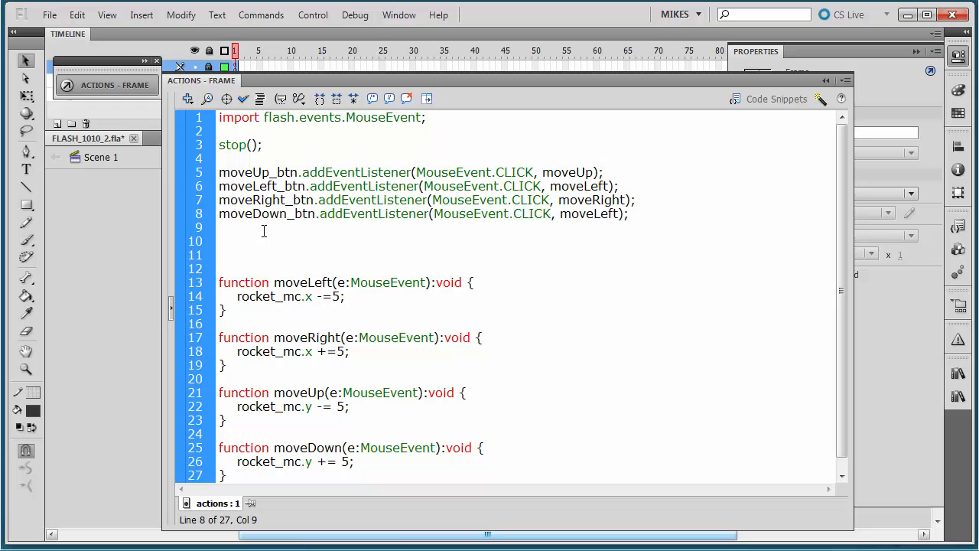
Change the function called by the moveDown_btn listener on line 8 to moveDown
{"action": "left_click", "coordinate": [626, 215]}
{"action": "key", "text": "Left"}
{"action": "key", "text": "BackSpace"}
{"action": "key", "text": "BackSpace"}
{"action": "key", "text": "BackSpace"}
{"action": "key", "text": "BackSpace"}
{"action": "type", "text": "Down"}
{"action": "left_click", "coordinate": [286, 257]}
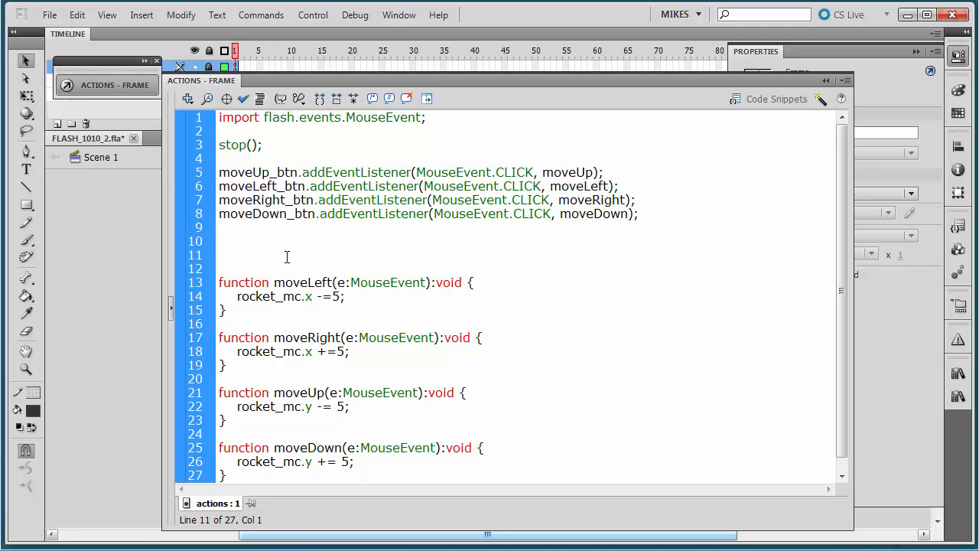
Test the movie with the four click listeners and save FLASH_1010_2.fla
{"action": "key", "text": "ctrl+Return"}
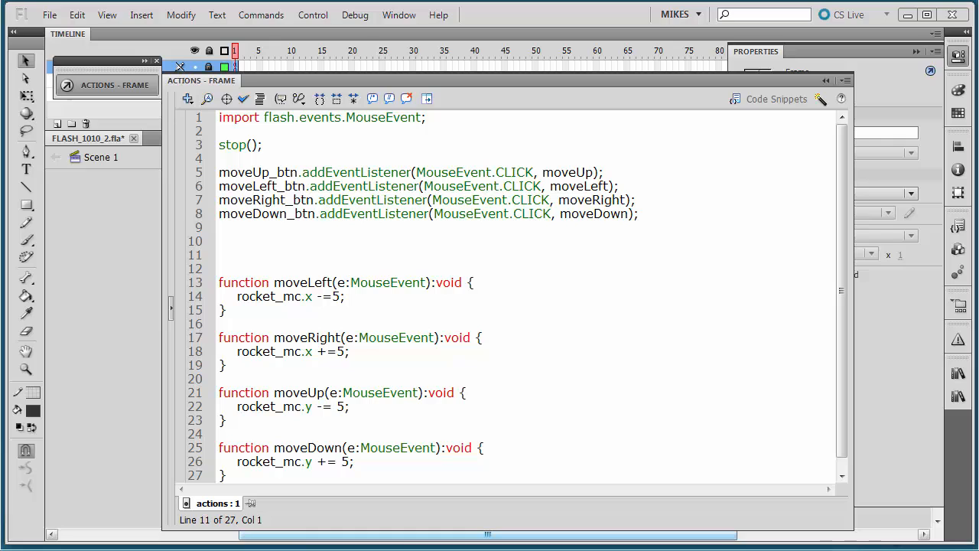
{"action": "left_click", "coordinate": [298, 244]}
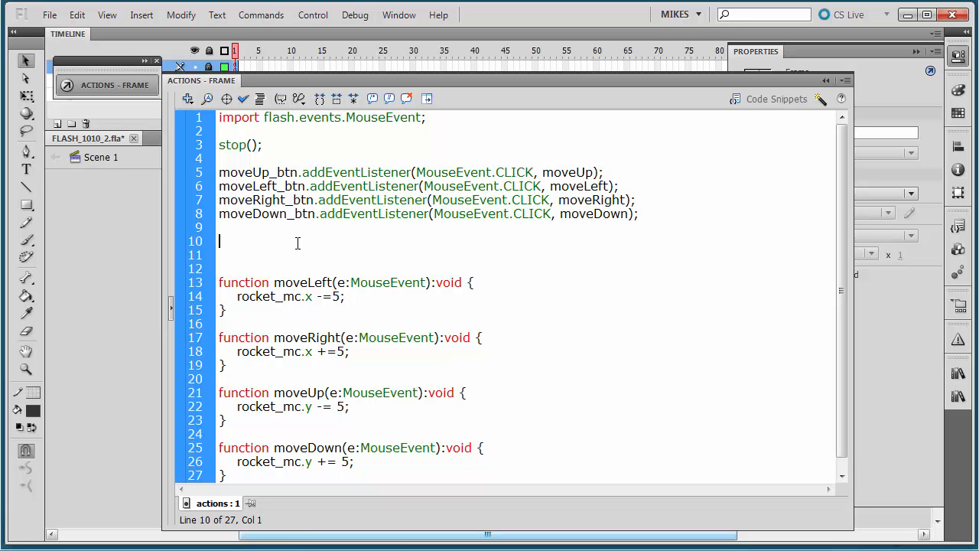
{"action": "left_click", "coordinate": [49, 14]}
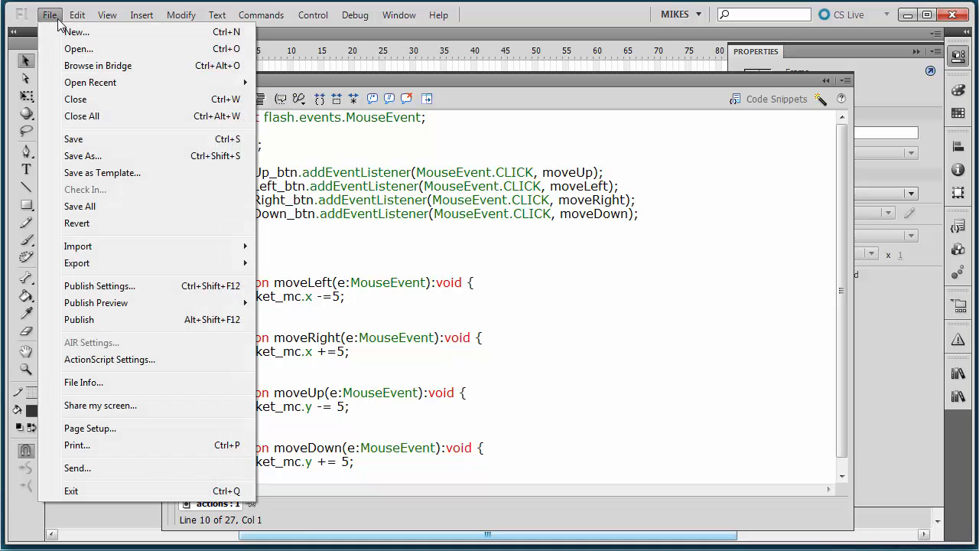
{"action": "left_click", "coordinate": [79, 142]}
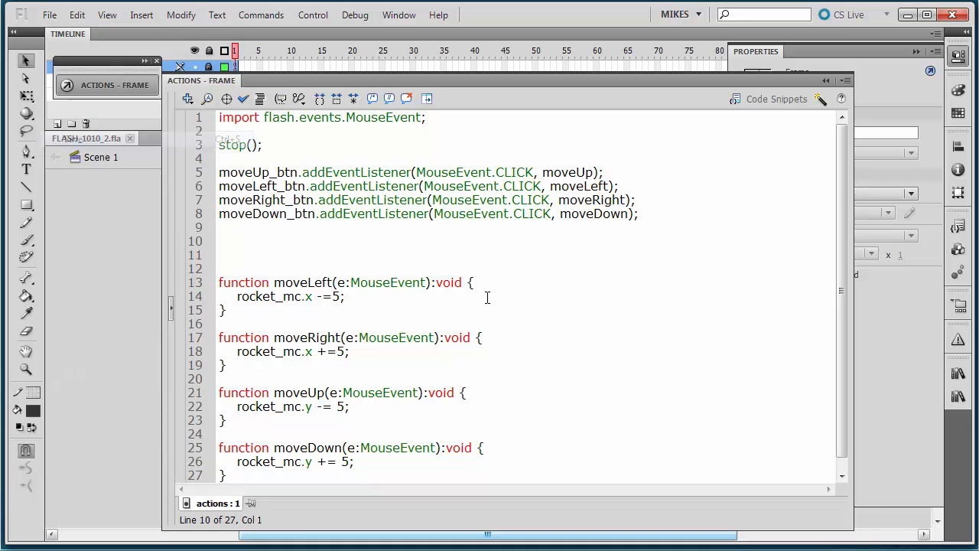
Collapse the script editor, preview the rocket movie in a test window, and close the preview
{"action": "left_click", "coordinate": [823, 81]}
{"action": "left_click", "coordinate": [417, 258]}
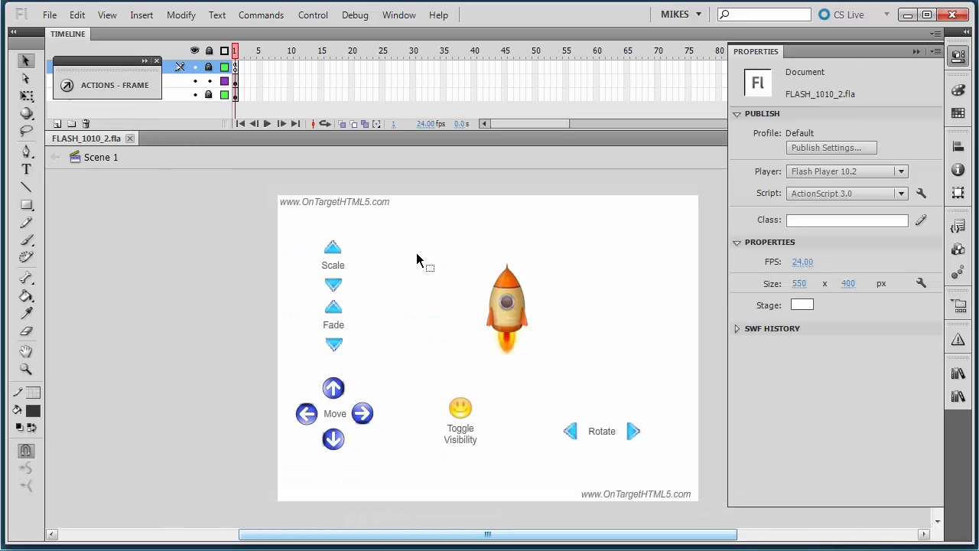
{"action": "key", "text": "ctrl+Return"}
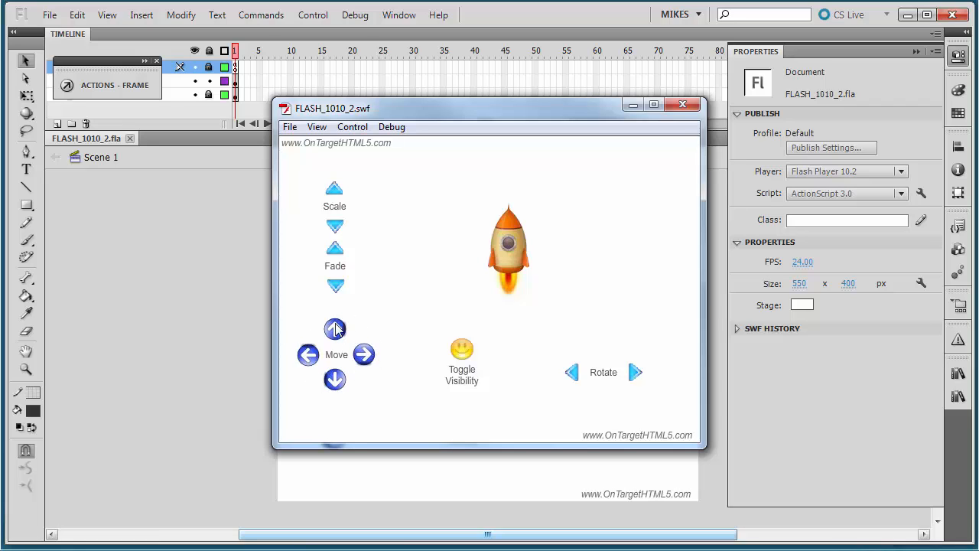
{"action": "left_click", "coordinate": [684, 110]}
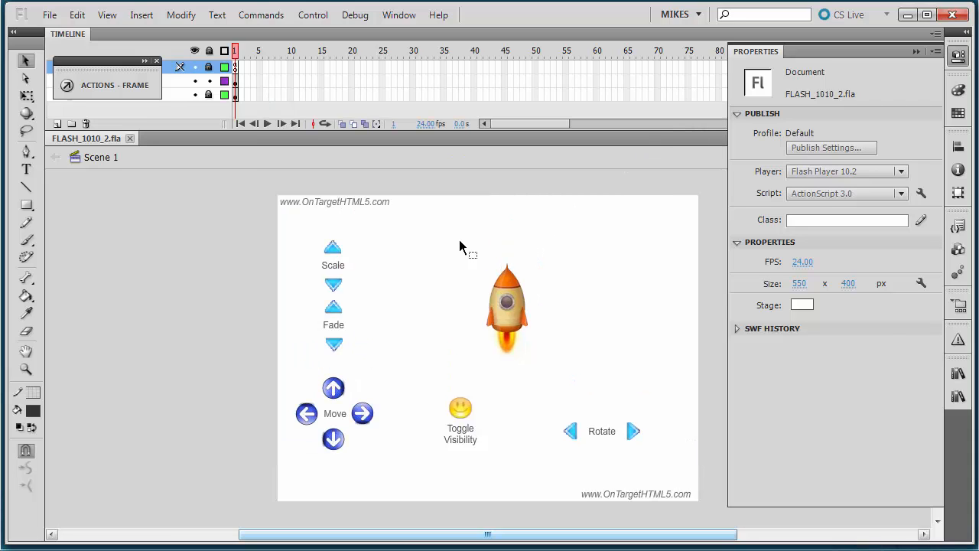
Run the test movie again and try the Move up and Move right buttons on the rocket
{"action": "key", "text": "ctrl+Return"}
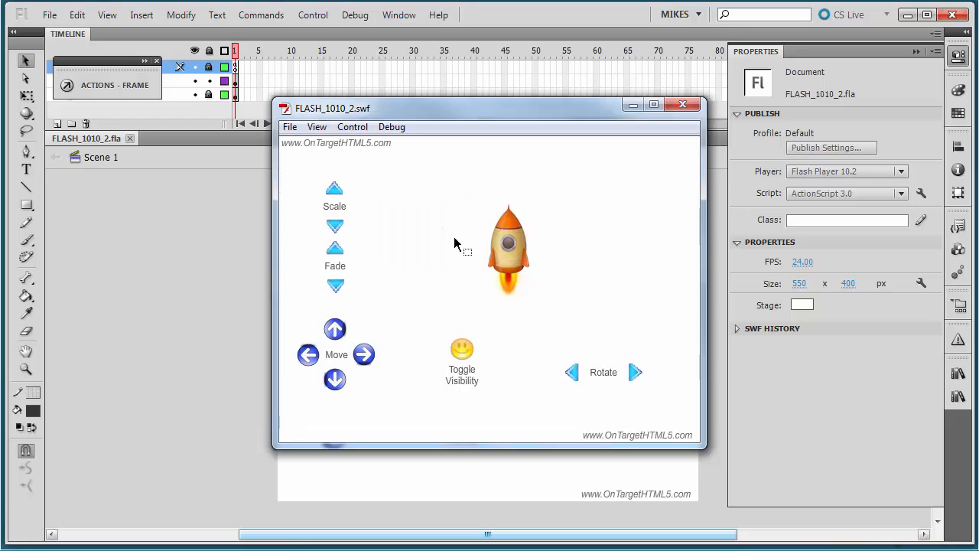
{"action": "left_click", "coordinate": [336, 330]}
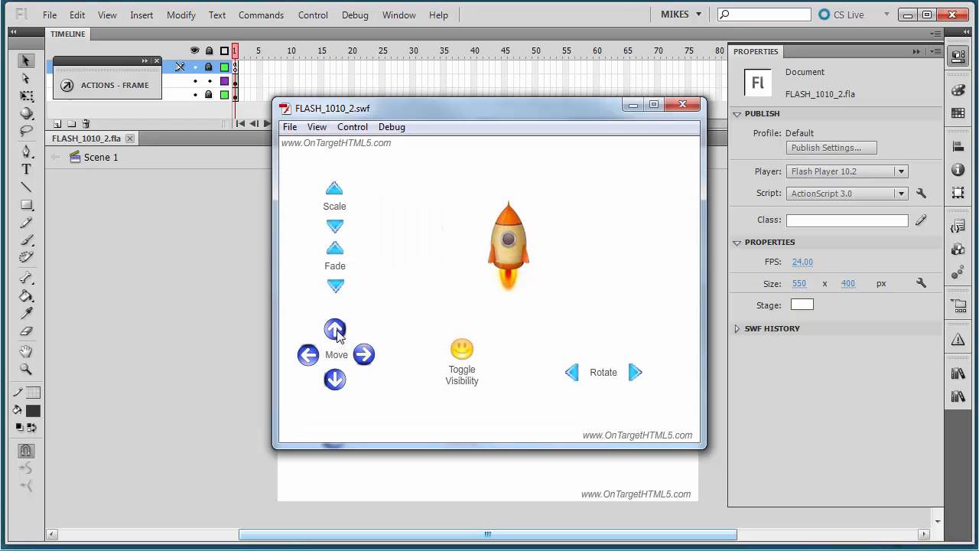
{"action": "left_click", "coordinate": [336, 330]}
{"action": "left_click", "coordinate": [337, 330]}
{"action": "left_click", "coordinate": [336, 331]}
{"action": "left_click", "coordinate": [337, 331]}
{"action": "left_click", "coordinate": [365, 354]}
{"action": "left_click", "coordinate": [365, 354]}
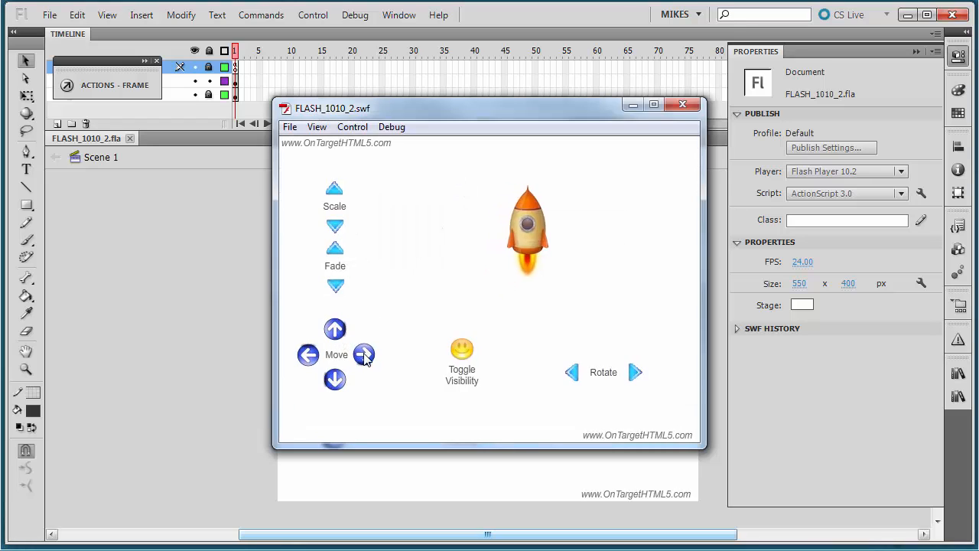
Try the Move left and Move down buttons on the rocket, and close the test movie
{"action": "left_click", "coordinate": [308, 354]}
{"action": "left_click", "coordinate": [308, 355]}
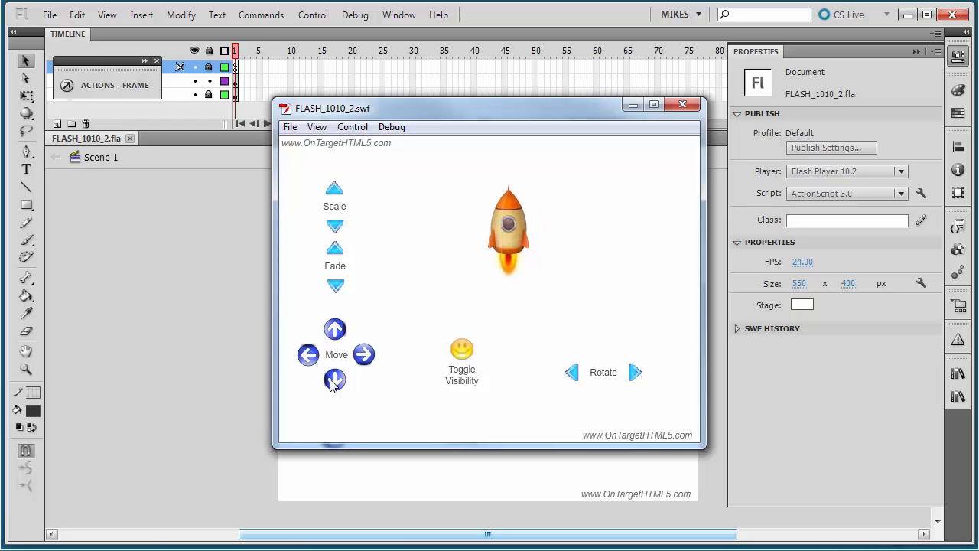
{"action": "left_click", "coordinate": [334, 381]}
{"action": "left_click", "coordinate": [334, 380]}
{"action": "left_click", "coordinate": [334, 380]}
{"action": "left_click", "coordinate": [334, 380]}
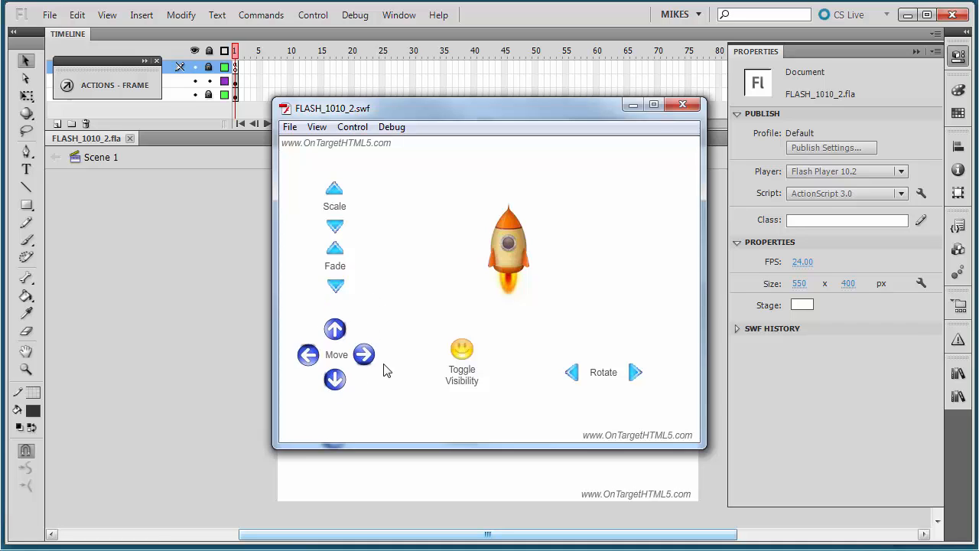
{"action": "left_click", "coordinate": [682, 105]}
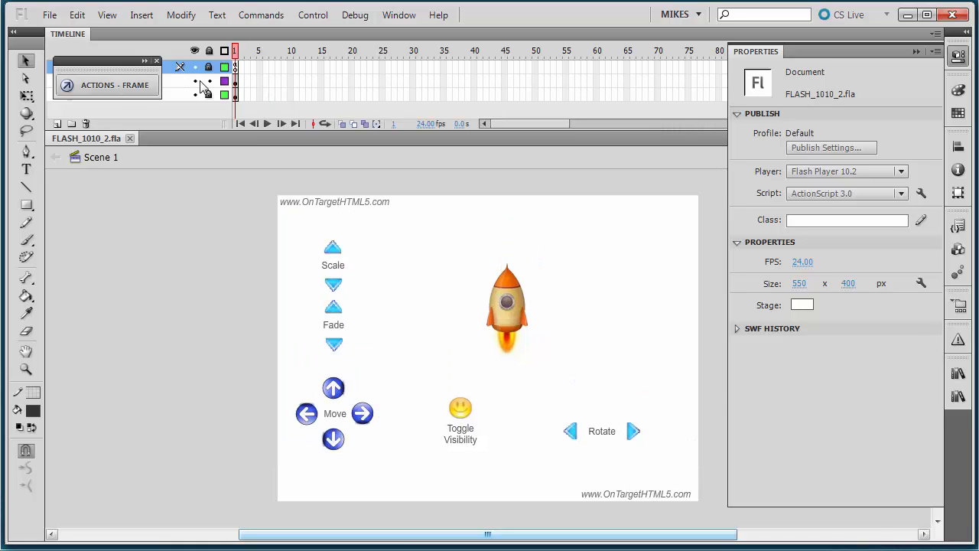
In the script on frame 1 of the actions layer, add "moveUp_btn.buttonMode = true;" below the moveUp_btn listener
{"action": "left_click", "coordinate": [237, 68]}
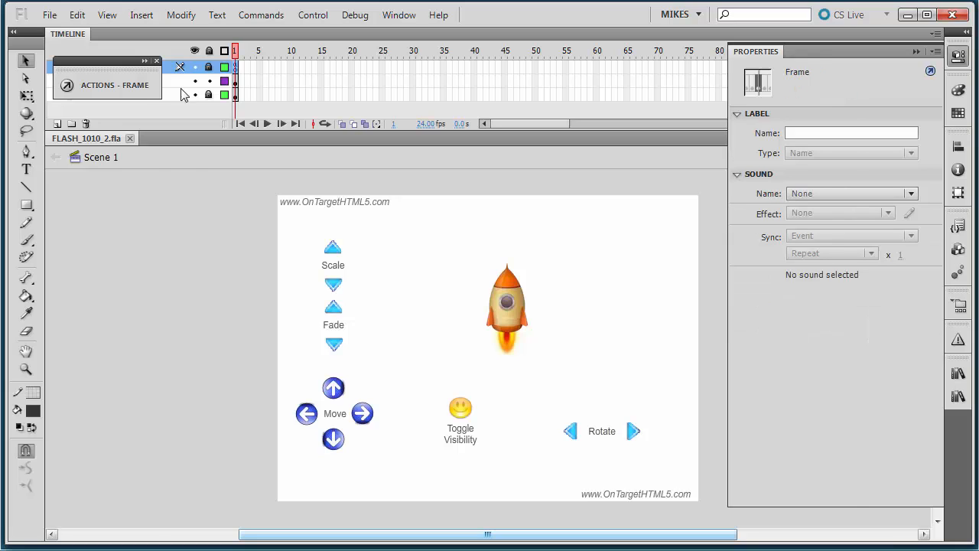
{"action": "left_click", "coordinate": [119, 88]}
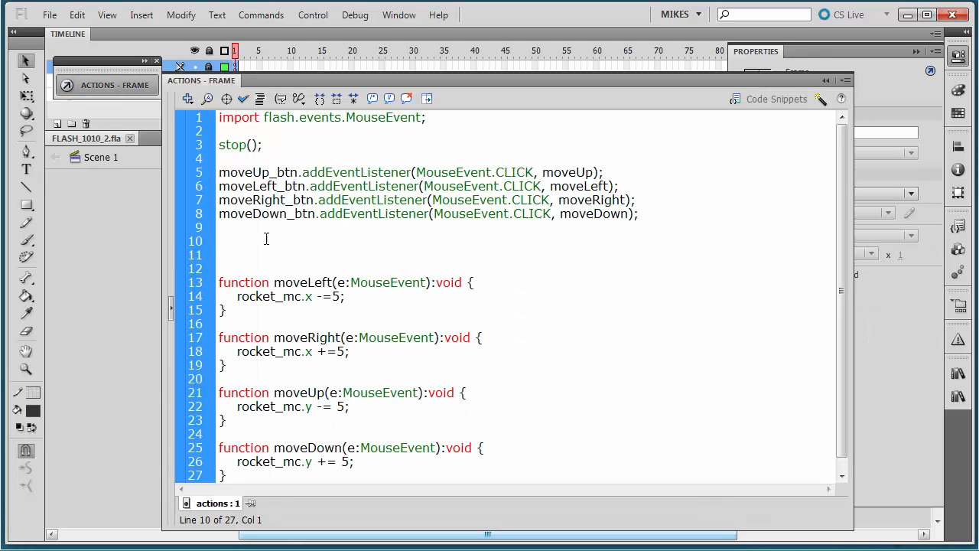
{"action": "left_click", "coordinate": [612, 175]}
{"action": "key", "text": "Return"}
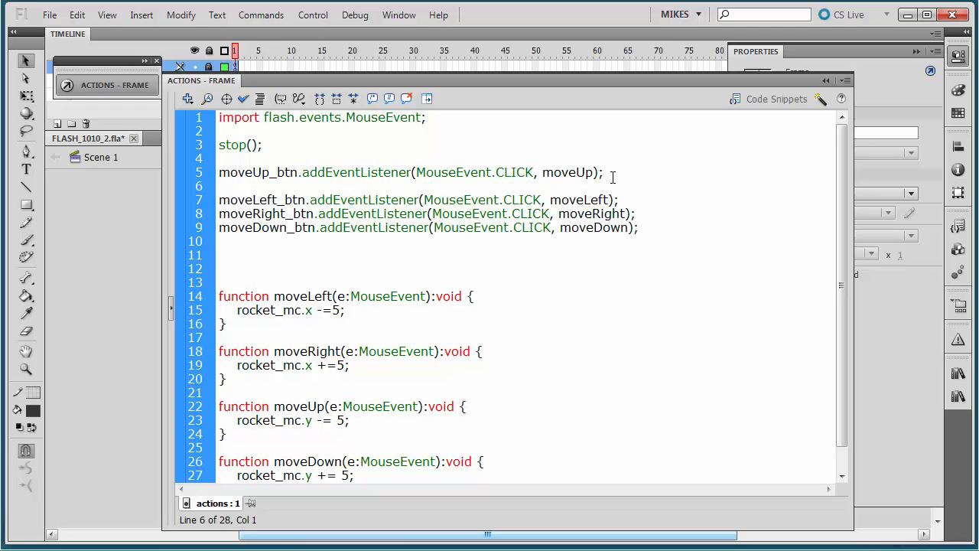
{"action": "type", "text": "moveUp_btn.buttonMc"}
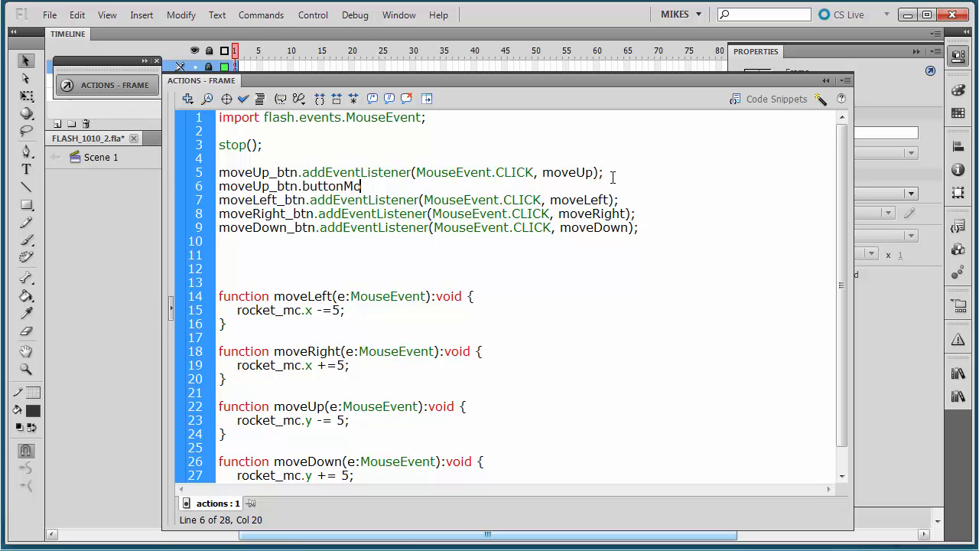
{"action": "key", "text": "BackSpace"}
{"action": "type", "text": "ode = true;"}
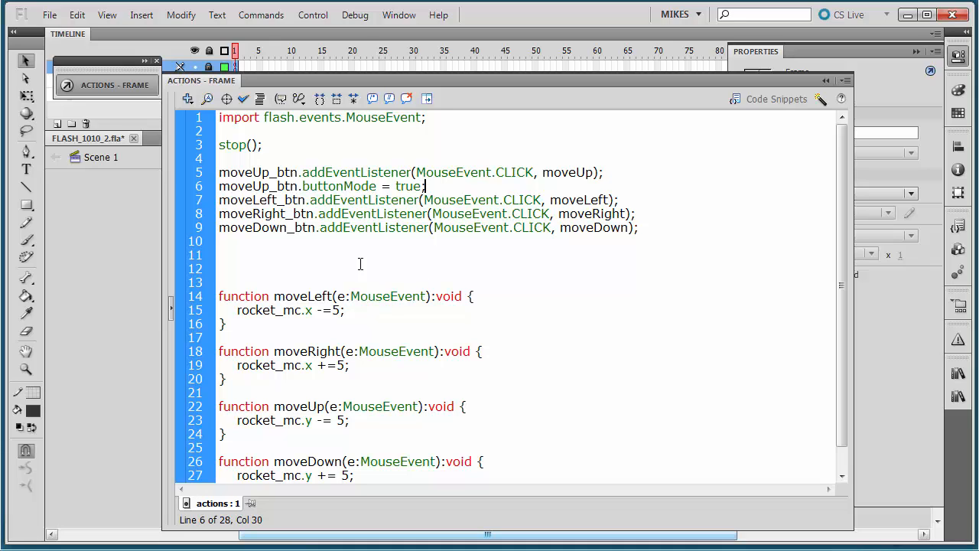
Copy the moveUp_btn buttonMode line below the moveLeft_btn listener and change it to "moveLeft_btn.buttonMode = true;"
{"action": "left_click_drag", "start_coordinate": [439, 184], "coordinate": [405, 188]}
{"action": "left_click_drag", "start_coordinate": [257, 180], "coordinate": [219, 187]}
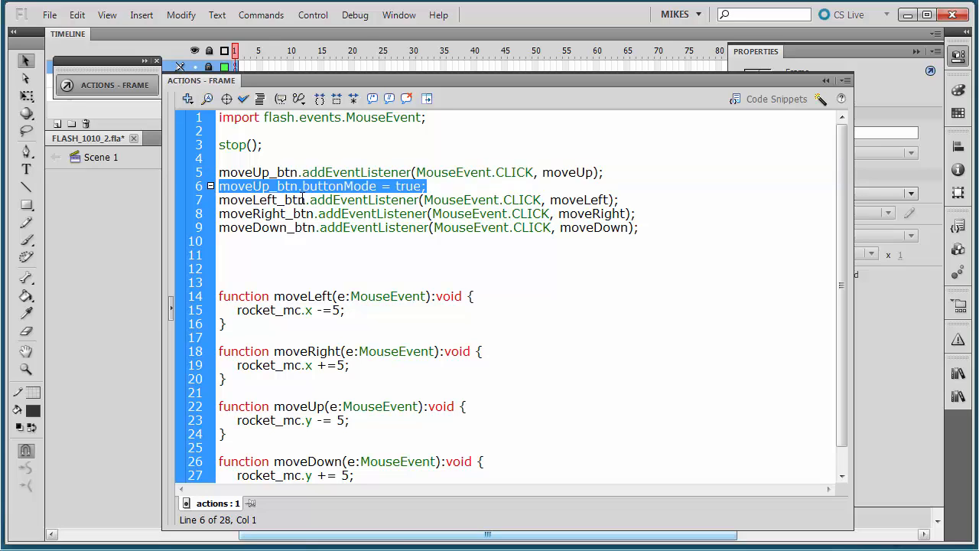
{"action": "left_click", "coordinate": [621, 200]}
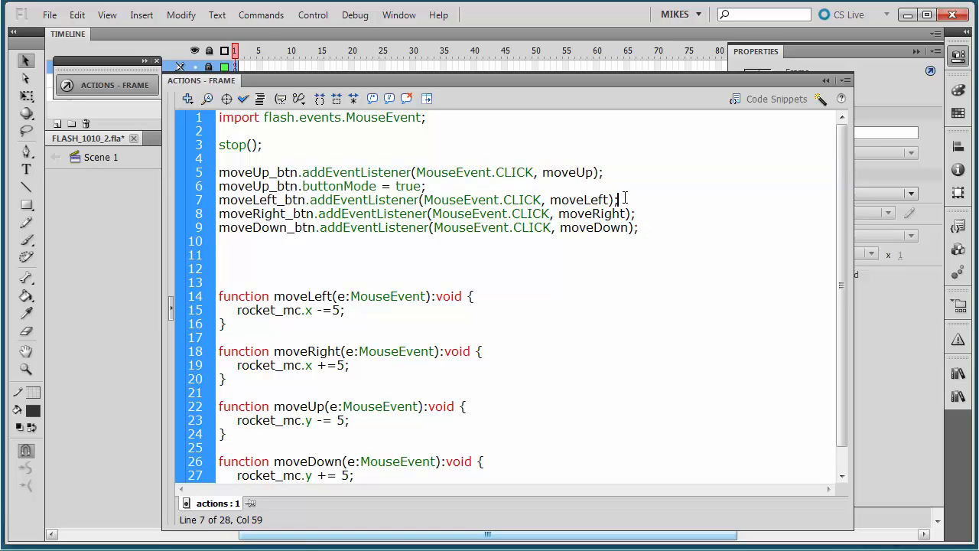
{"action": "key", "text": "Return"}
{"action": "type", "text": "moveUp_btn.buttonMode = true;"}
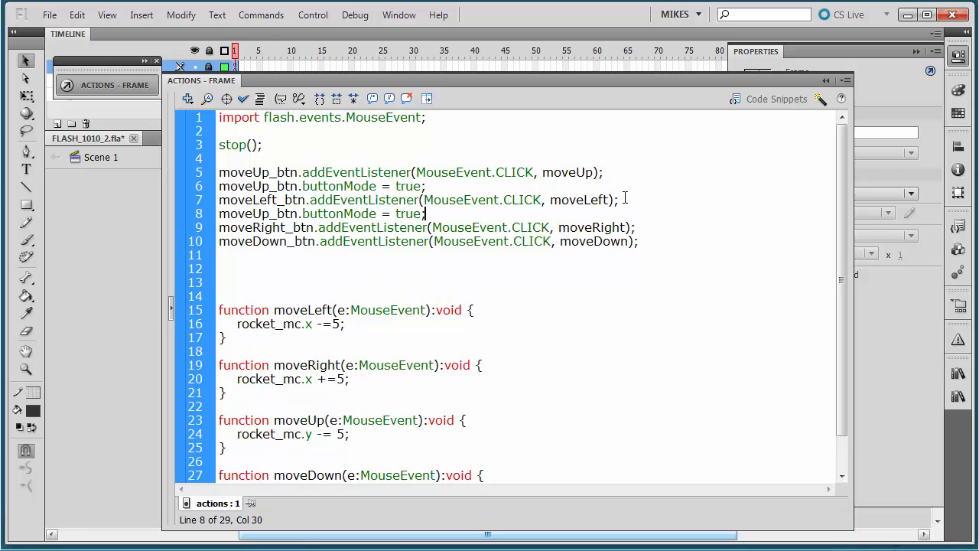
{"action": "left_click", "coordinate": [273, 215]}
{"action": "key", "text": "BackSpace"}
{"action": "key", "text": "BackSpace"}
{"action": "type", "text": "Left"}
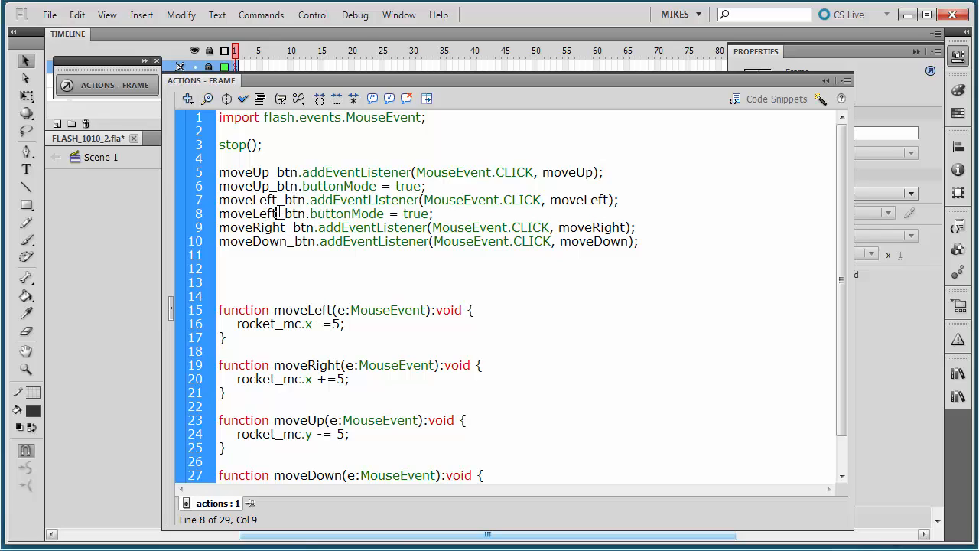
Paste the buttonMode line below the moveRight_btn listener and change it to "moveRight_btn.buttonMode = true;"
{"action": "left_click", "coordinate": [637, 228]}
{"action": "key", "text": "Return"}
{"action": "type", "text": "moveUp_btn.buttonMode = true;"}
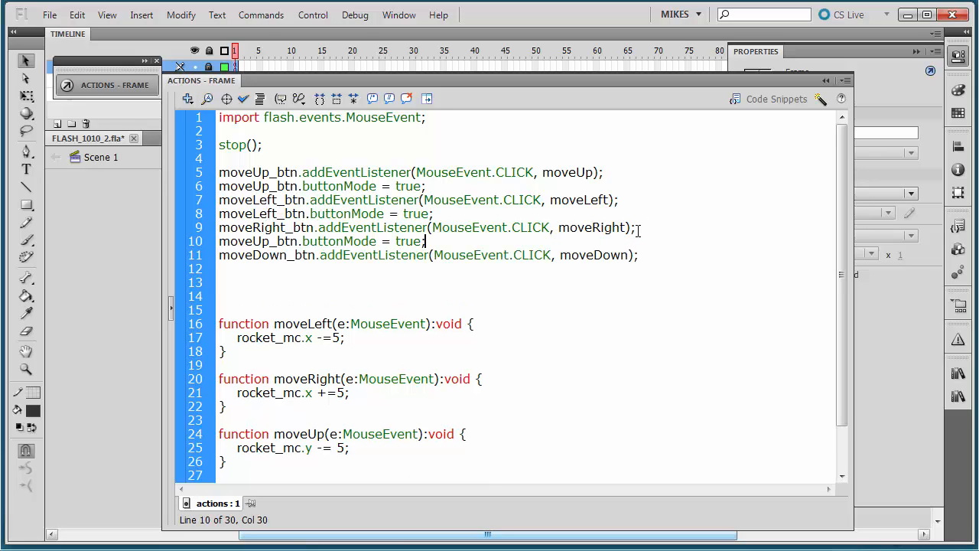
{"action": "left_click", "coordinate": [271, 240]}
{"action": "key", "text": "BackSpace"}
{"action": "key", "text": "BackSpace"}
{"action": "type", "text": "Right"}
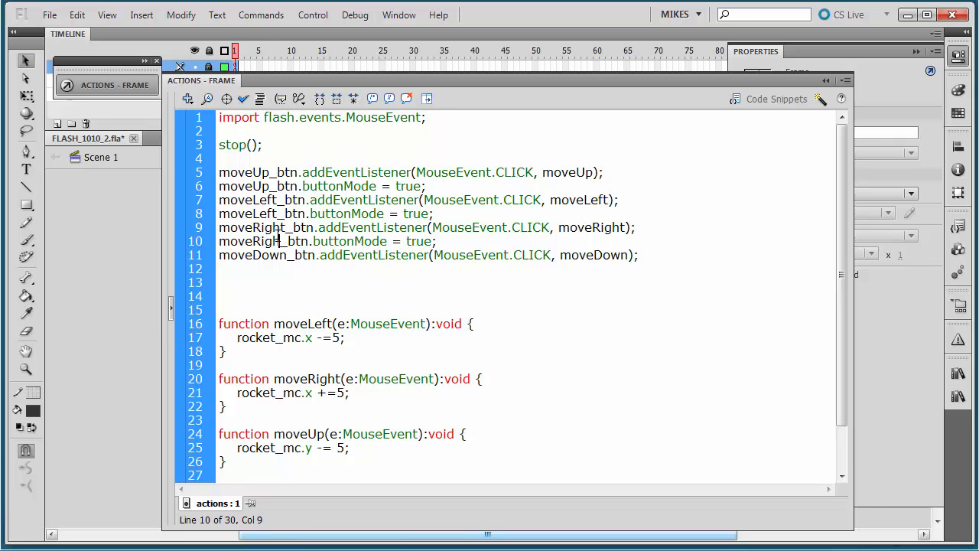
Paste the buttonMode line below the moveDown_btn listener and change it to "moveDown_btn.buttonMode = true;"
{"action": "left_click", "coordinate": [644, 259]}
{"action": "key", "text": "Return"}
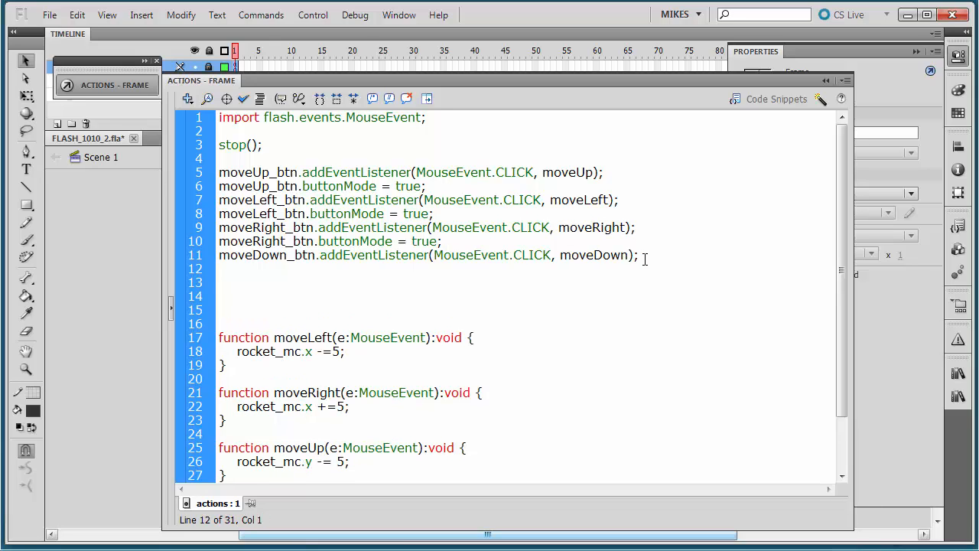
{"action": "type", "text": "moveUp_btn.buttonMode = true;"}
{"action": "left_click", "coordinate": [280, 272]}
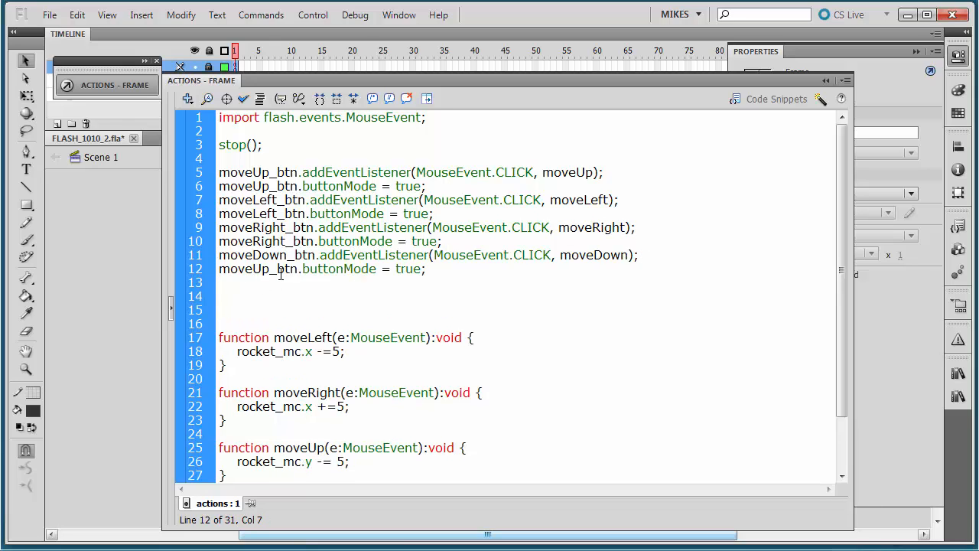
{"action": "key", "text": "BackSpace"}
{"action": "key", "text": "BackSpace"}
{"action": "type", "text": "Down"}
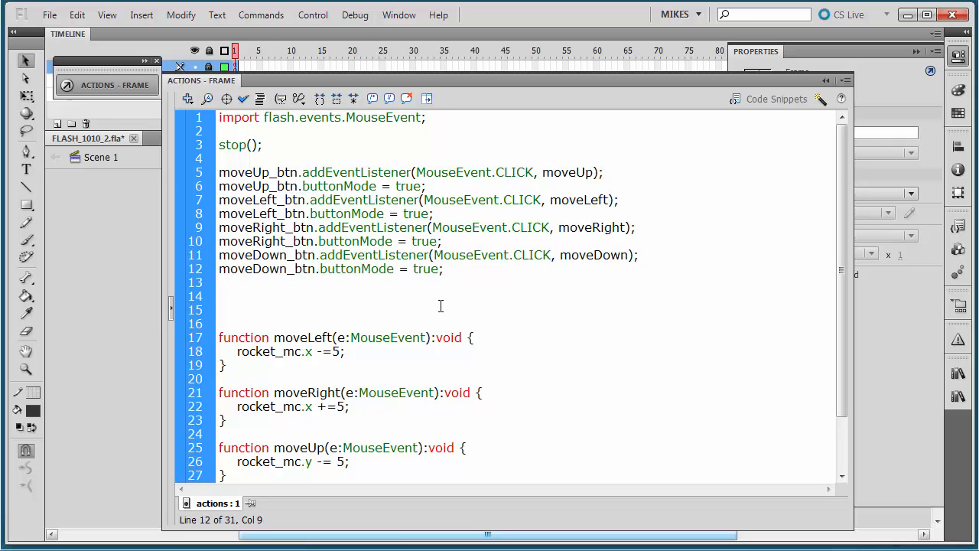
Save the FLASH_1010_2.fla document with the added buttonMode lines
{"action": "left_click", "coordinate": [530, 309]}
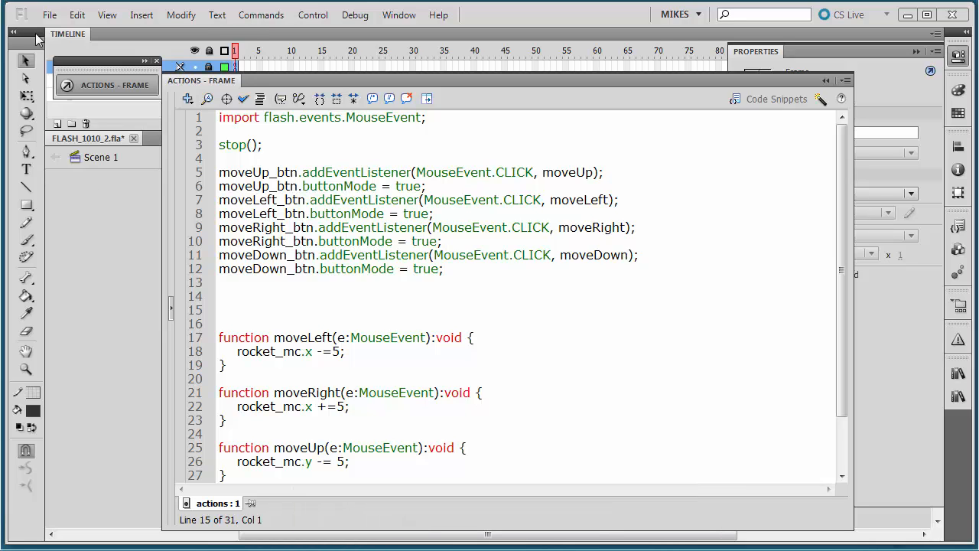
{"action": "left_click", "coordinate": [49, 14]}
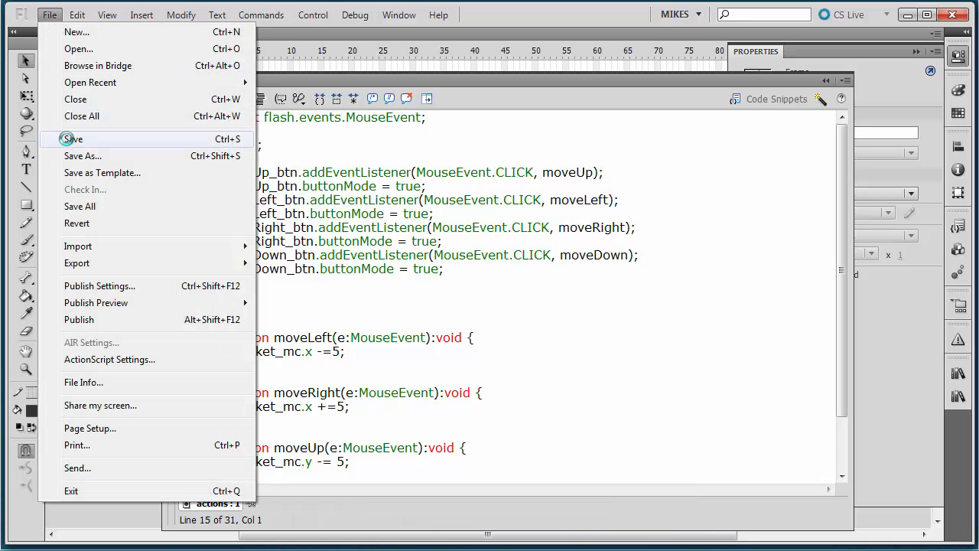
{"action": "left_click", "coordinate": [67, 138]}
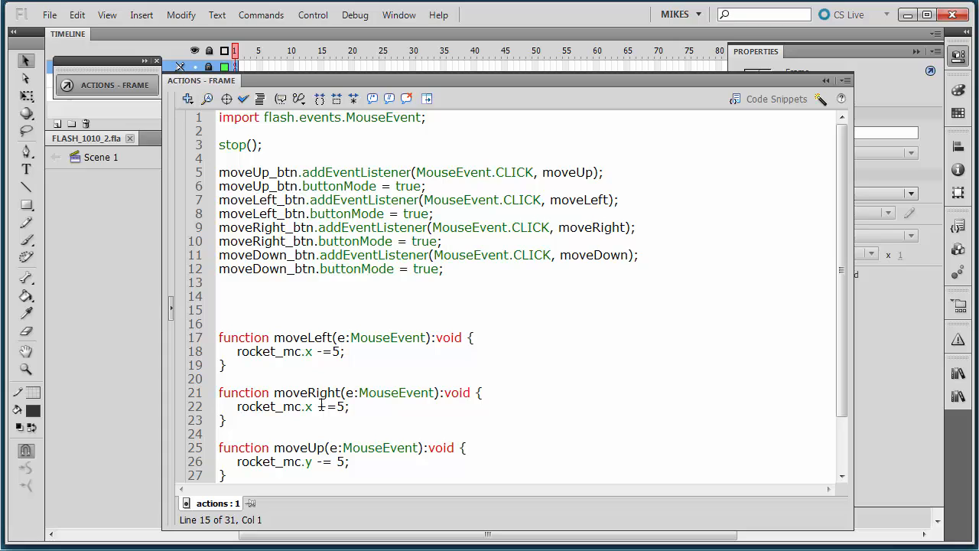
Review the moveUp_btn listener line, examining its button instance name, CLICK event and moveUp function reference
{"action": "left_click_drag", "start_coordinate": [299, 173], "coordinate": [218, 172]}
{"action": "left_click", "coordinate": [354, 175]}
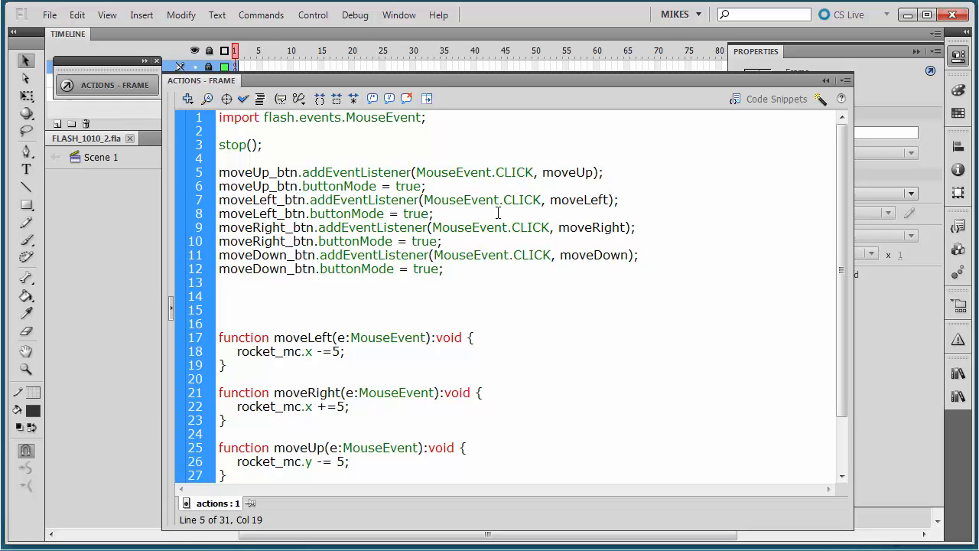
{"action": "left_click_drag", "start_coordinate": [534, 172], "coordinate": [499, 172]}
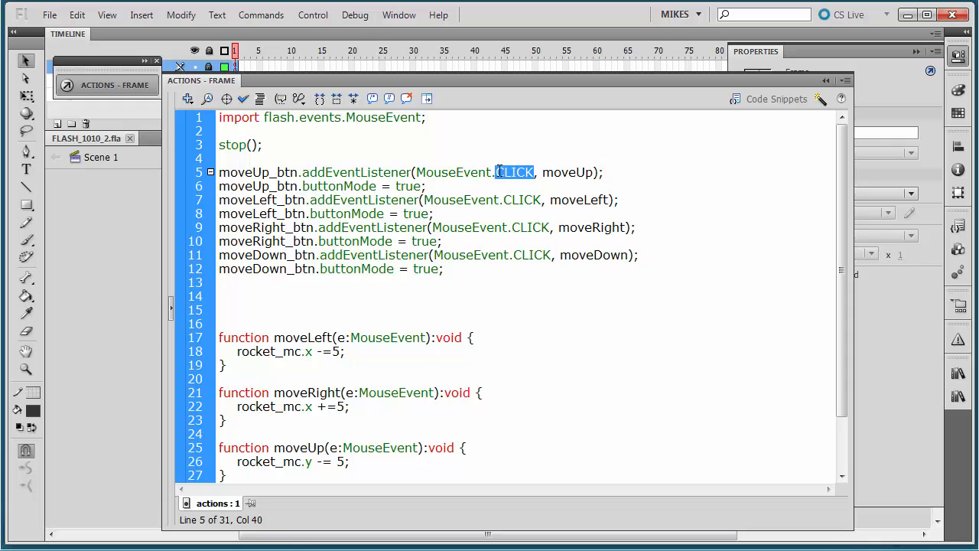
{"action": "left_click", "coordinate": [586, 173]}
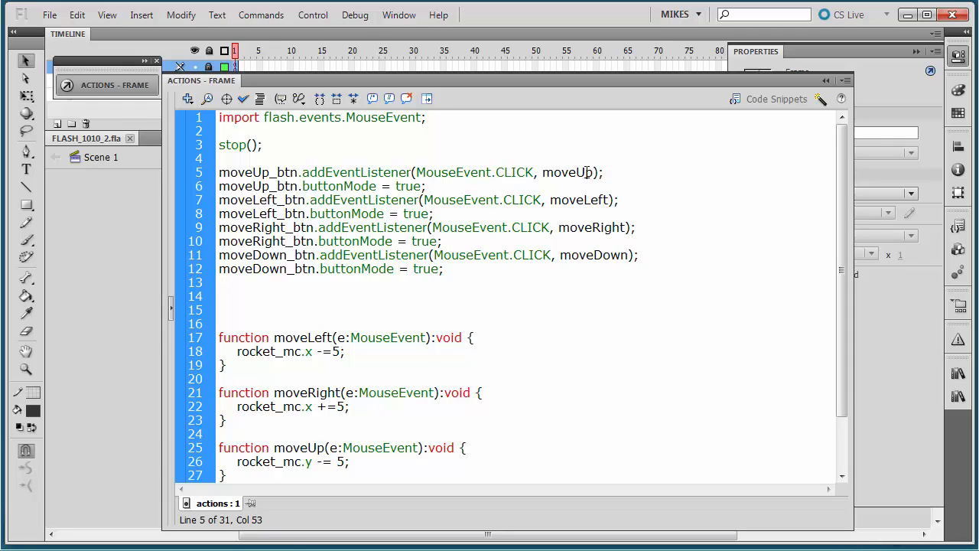
{"action": "left_click_drag", "start_coordinate": [586, 172], "coordinate": [542, 173]}
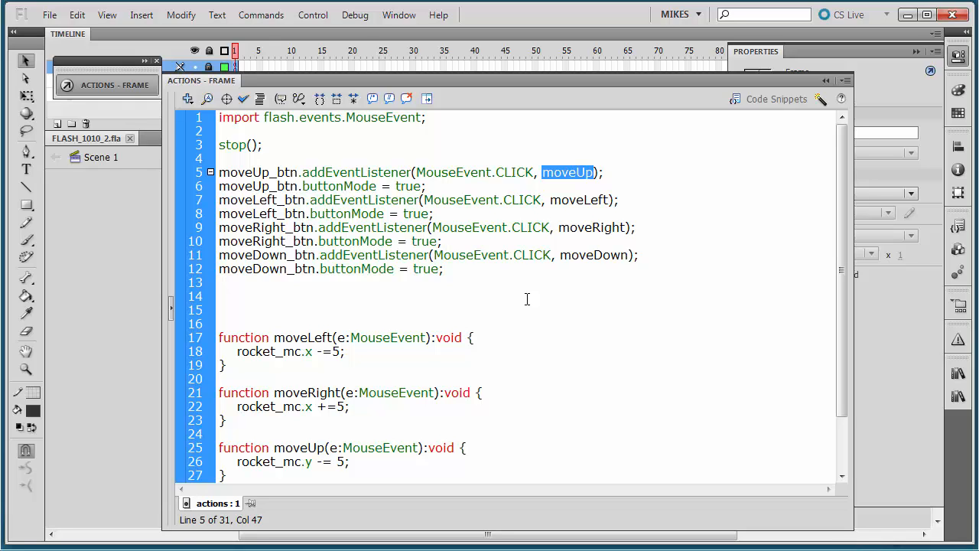
Collapse the script editor, return to the stage, and run the test movie to check the Move buttons
{"action": "key", "text": "ctrl+Return"}
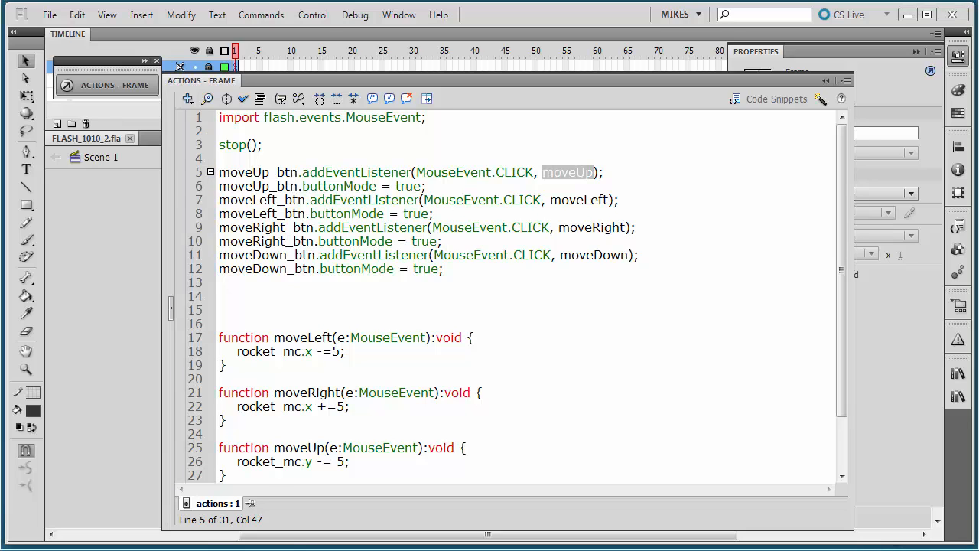
{"action": "left_click", "coordinate": [48, 17]}
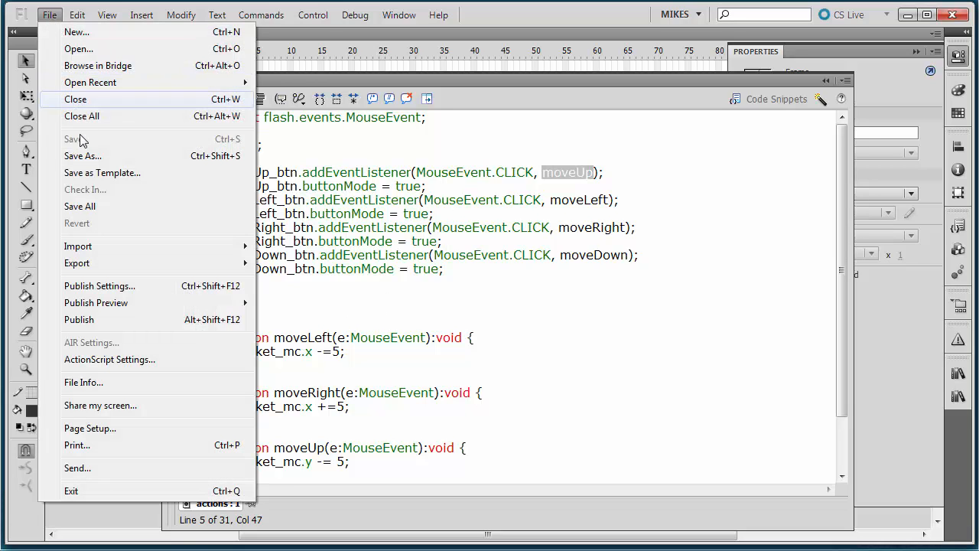
{"action": "left_click", "coordinate": [825, 80]}
{"action": "left_click", "coordinate": [825, 81]}
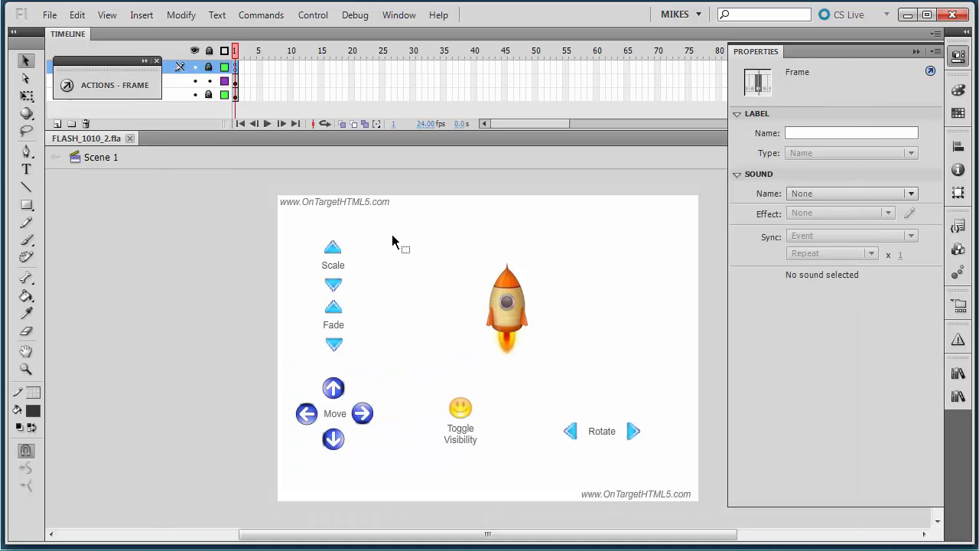
{"action": "left_click", "coordinate": [399, 227]}
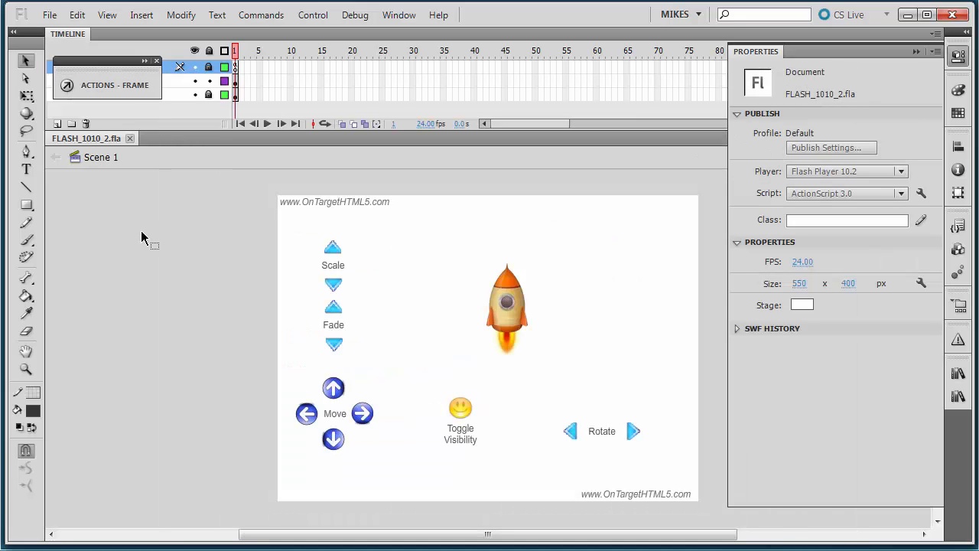
{"action": "key", "text": "ctrl+Return"}
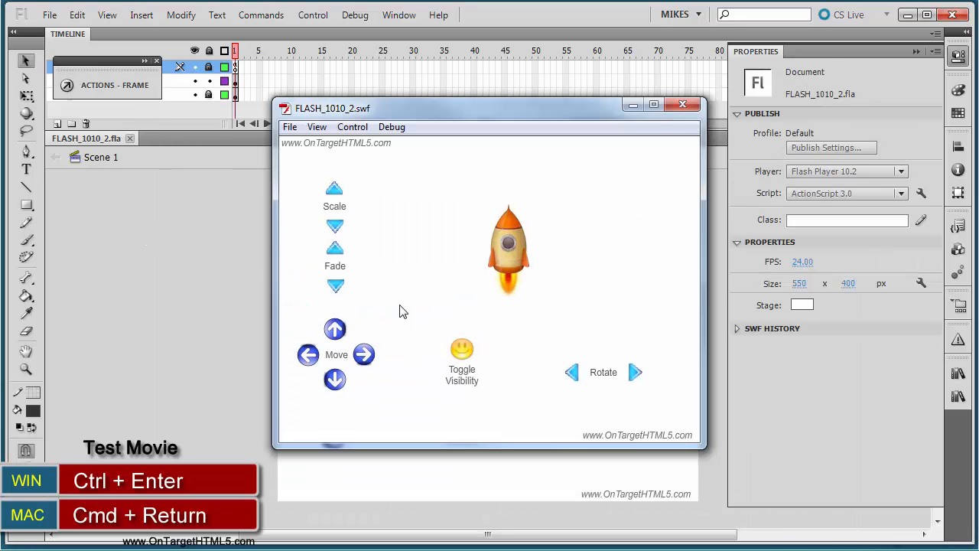
Test the down, left, right and up Move buttons on the rocket in the running movie, and close the test window
{"action": "left_click", "coordinate": [338, 383]}
{"action": "left_click", "coordinate": [306, 358]}
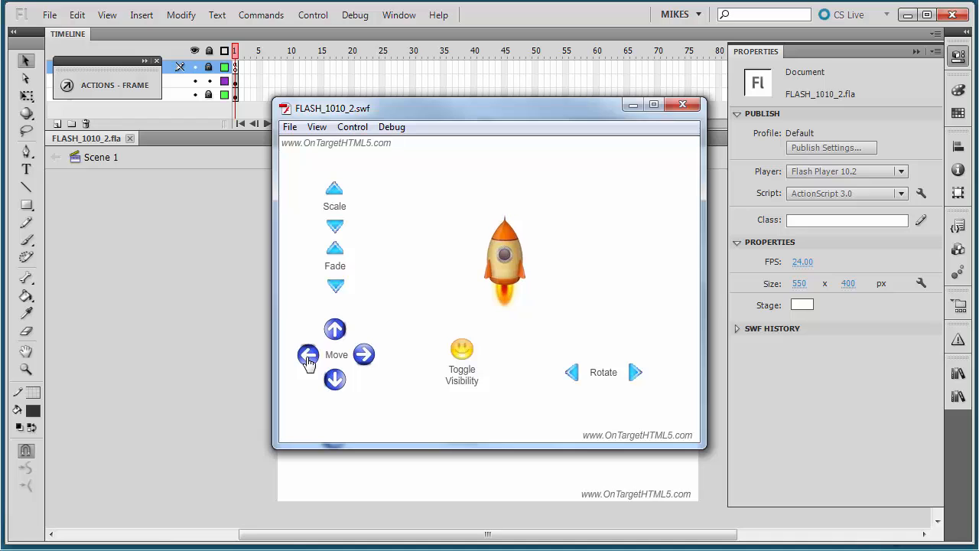
{"action": "left_click", "coordinate": [361, 356]}
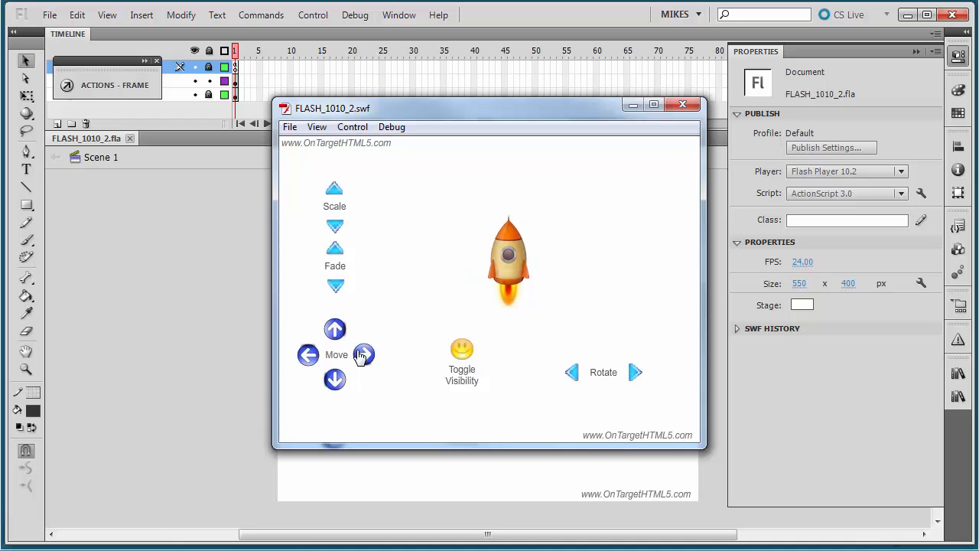
{"action": "left_click", "coordinate": [335, 329]}
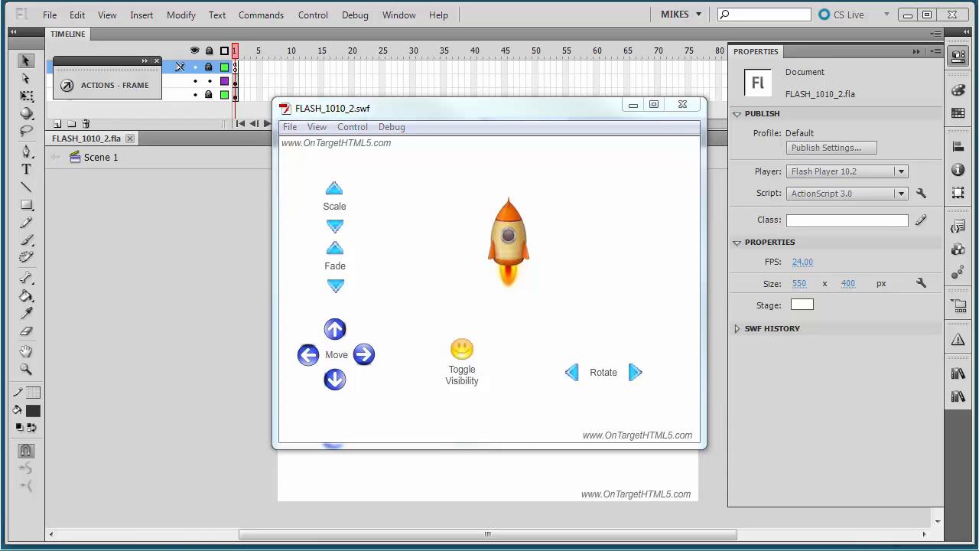
{"action": "left_click", "coordinate": [682, 104]}
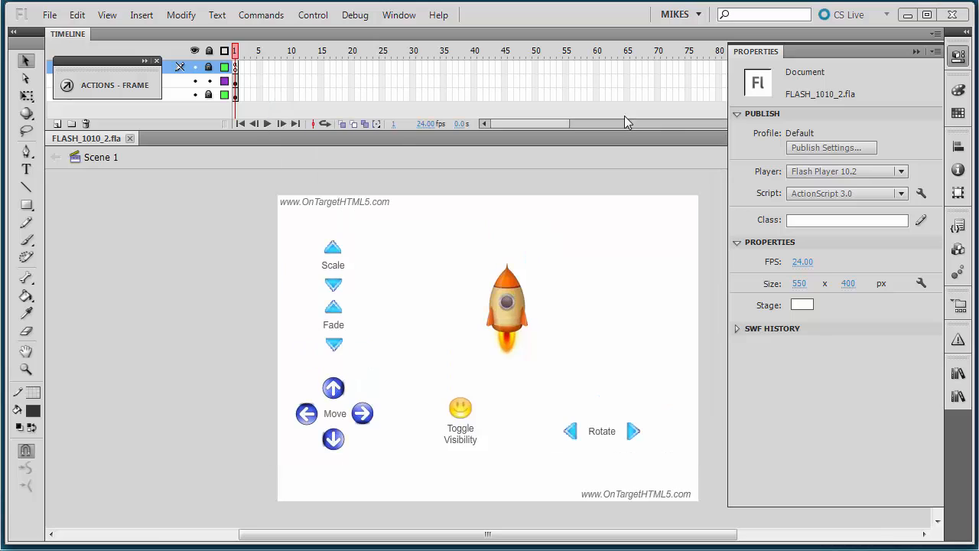
Reopen the frame 1 script of the actions layer and run the test movie once more before returning to the code
{"action": "left_click", "coordinate": [237, 67]}
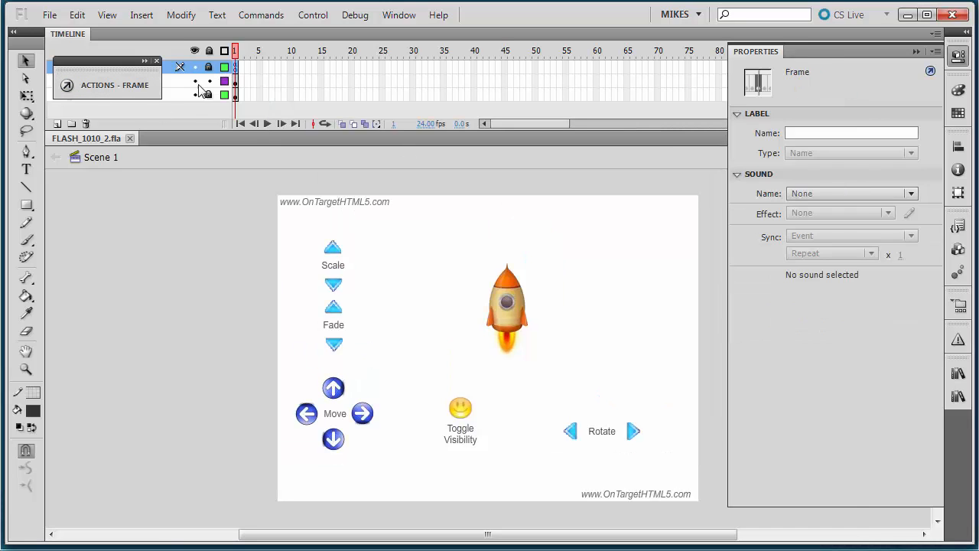
{"action": "left_click", "coordinate": [111, 90]}
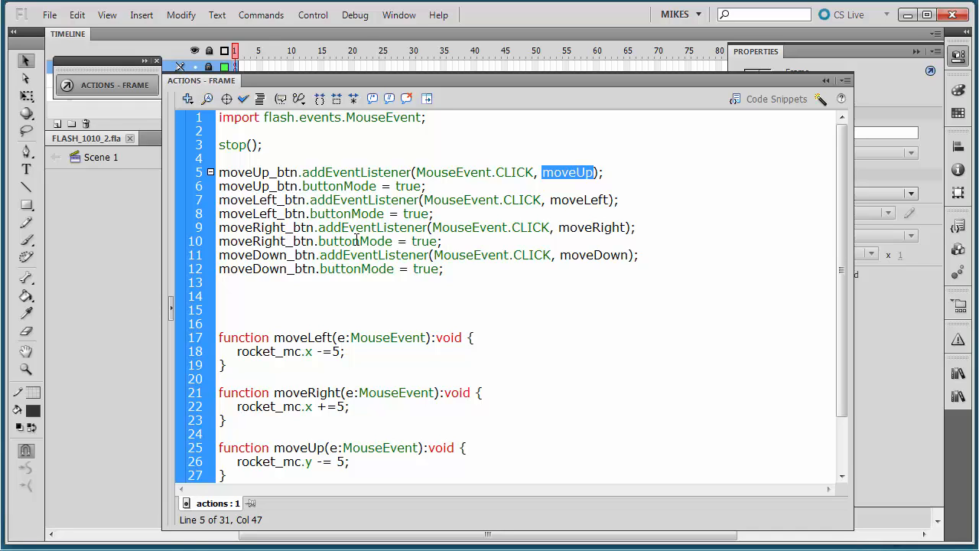
{"action": "key", "text": "ctrl+Return"}
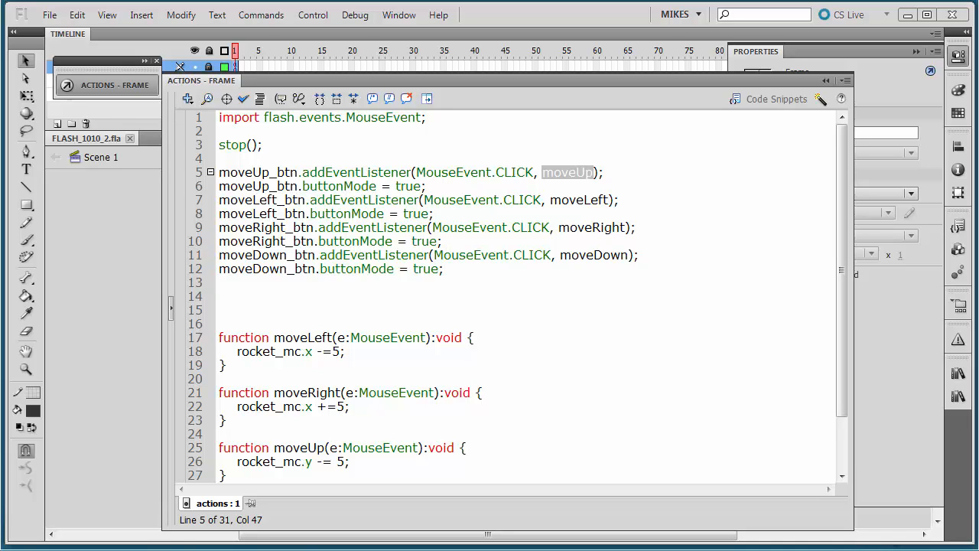
{"action": "left_click", "coordinate": [625, 388]}
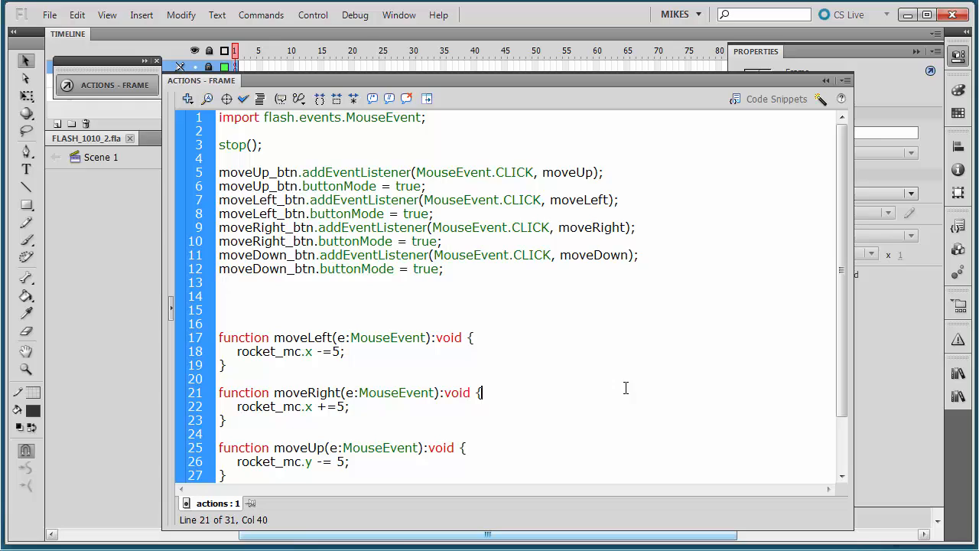
Separate the moveUp_btn, moveLeft_btn, moveRight_btn and moveDown_btn code pairs from each other with blank lines
{"action": "left_click", "coordinate": [433, 189]}
{"action": "key", "text": "Return"}
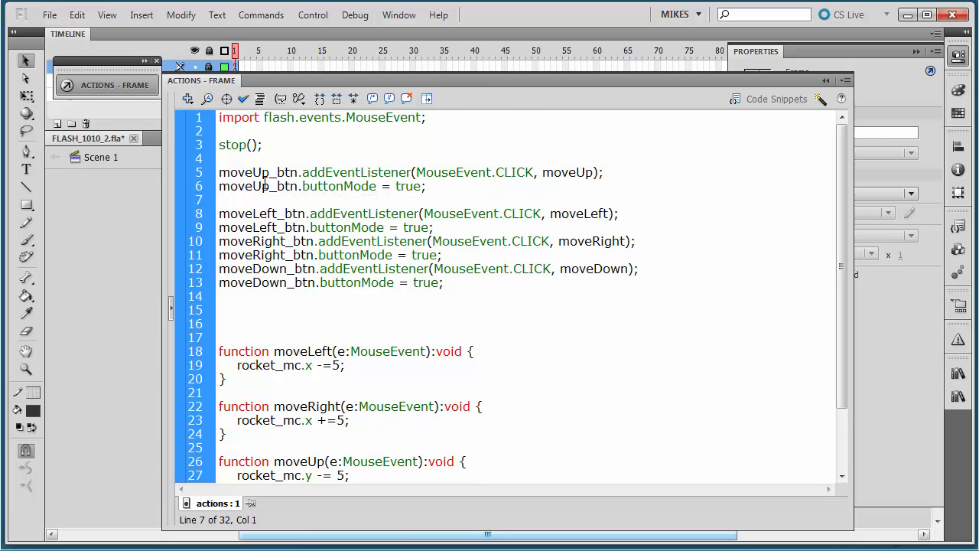
{"action": "left_click", "coordinate": [461, 228]}
{"action": "key", "text": "Return"}
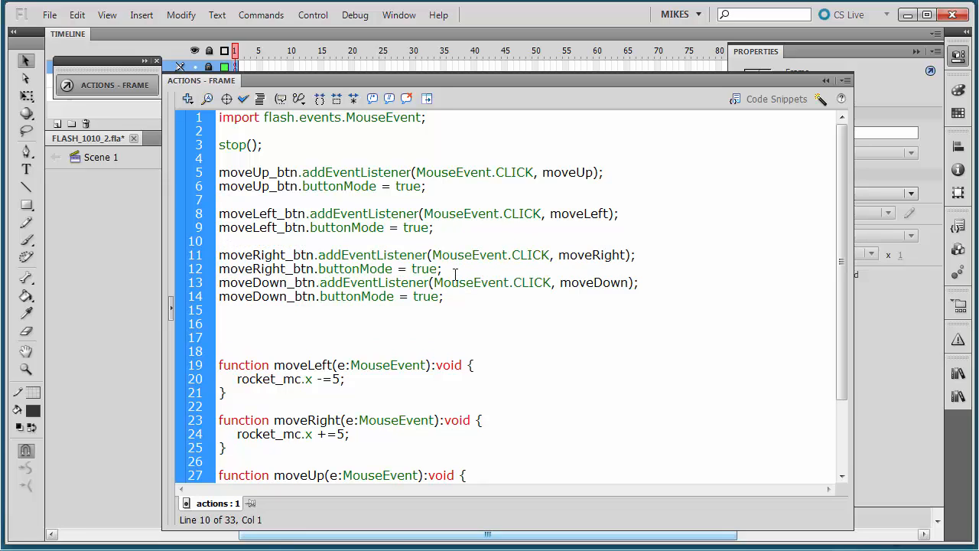
{"action": "left_click", "coordinate": [457, 268]}
{"action": "key", "text": "Return"}
Add blank lines below the moveDown_btn buttonMode line and start a new statement with "scaleUp_btn.addEventListener"
{"action": "scroll", "coordinate": [471, 315], "scroll_direction": "down", "scroll_amount": 2}
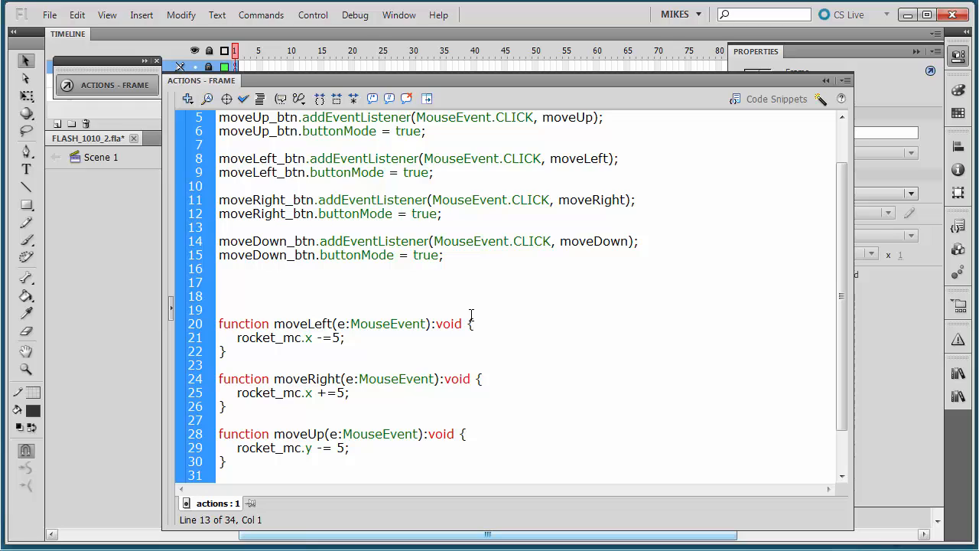
{"action": "left_click", "coordinate": [451, 260]}
{"action": "key", "text": "Return"}
{"action": "key", "text": "Return"}
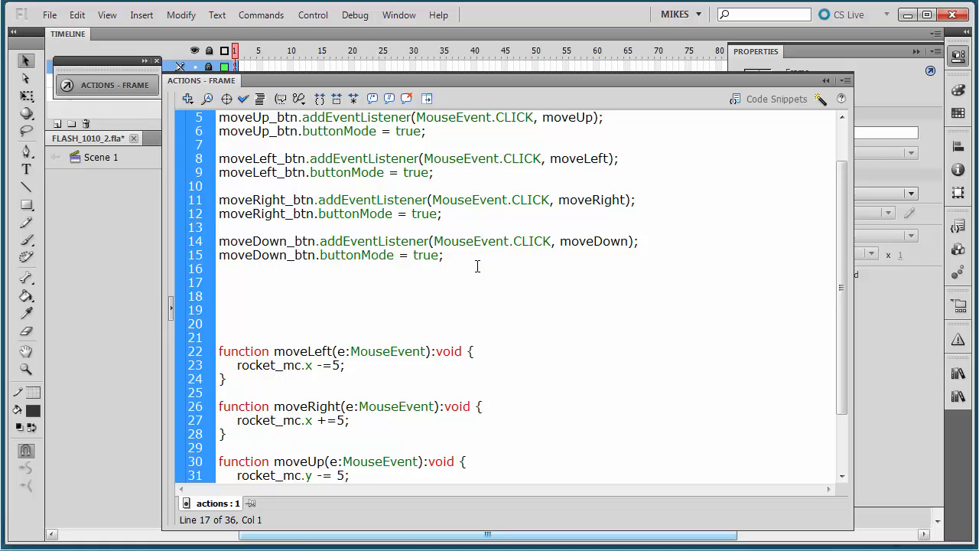
{"action": "type", "text": "scaleUp_btn"}
{"action": "type", "text": ".ad"}
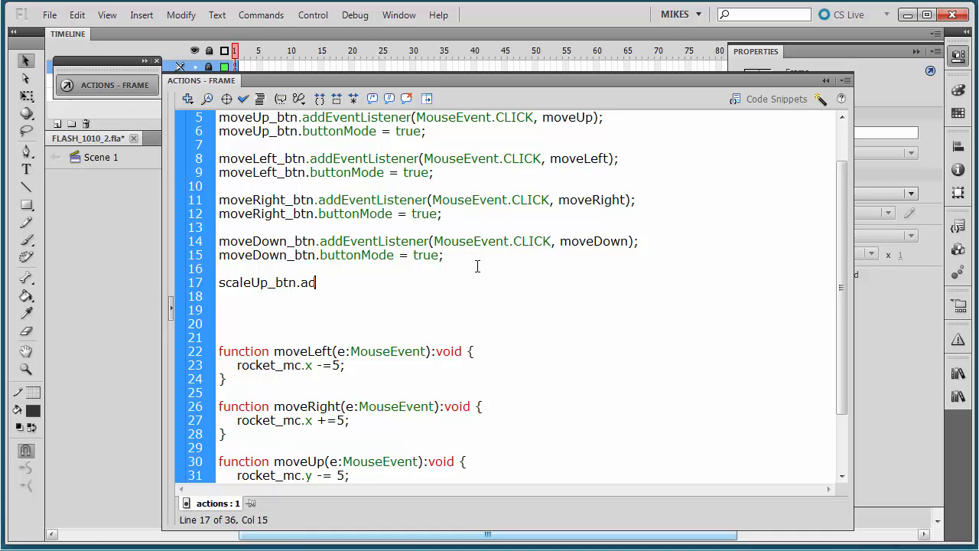
{"action": "type", "text": "dEventListener"}
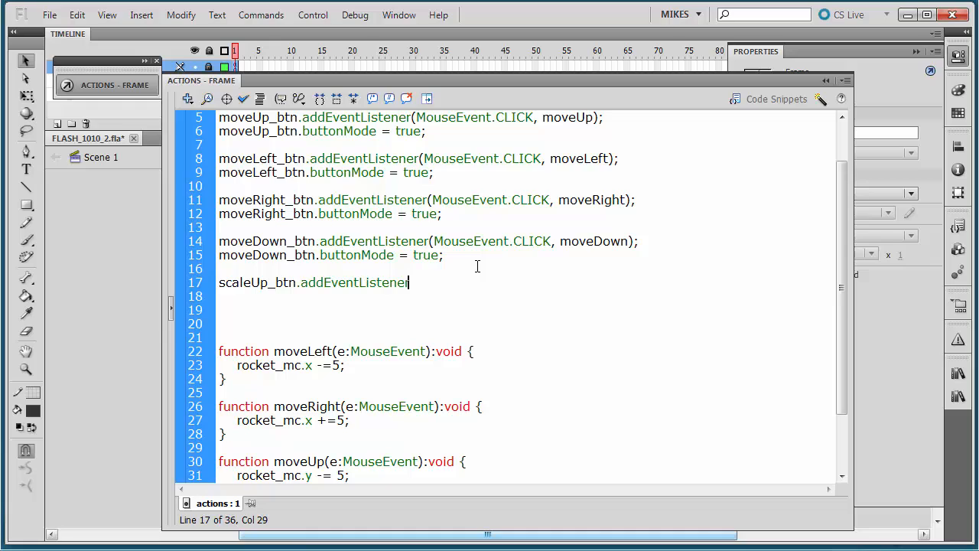
Complete the scaleUp_btn listener with the arguments "(MouseEvent.MOUSE_DOWN, scaleUp);"
{"action": "type", "text": "(MouseEvent"}
{"action": "key", "text": "BackSpace"}
{"action": "key", "text": "BackSpace"}
{"action": "key", "text": "BackSpace"}
{"action": "key", "text": "BackSpace"}
{"action": "type", "text": "vent.MOUSE"}
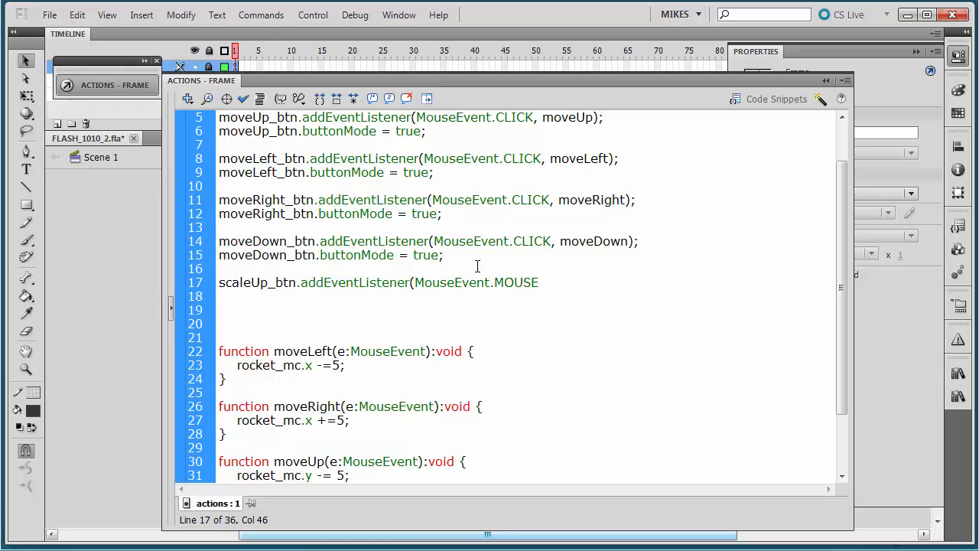
{"action": "type", "text": "_"}
{"action": "type", "text": "DWON"}
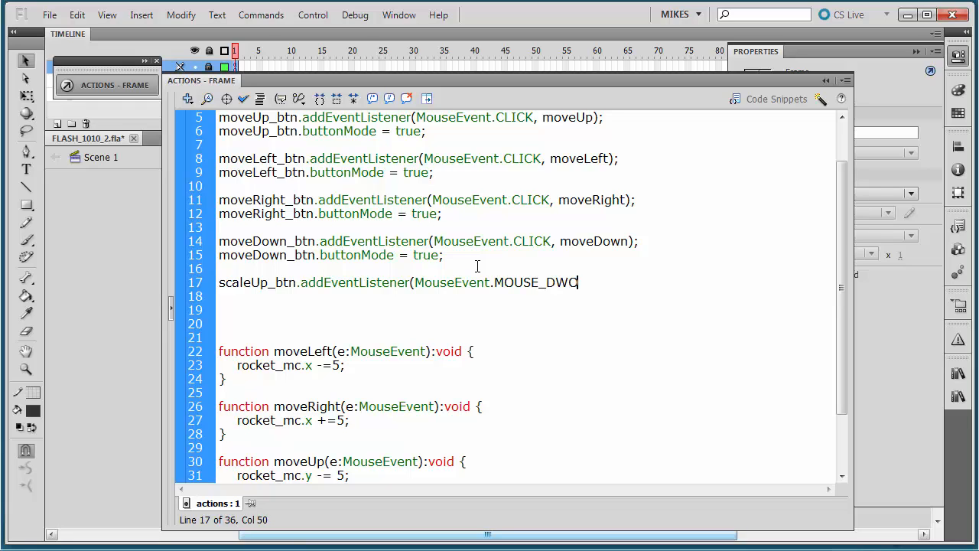
{"action": "key", "text": "BackSpace"}
{"action": "key", "text": "BackSpace"}
{"action": "key", "text": "BackSpace"}
{"action": "type", "text": "OWN"}
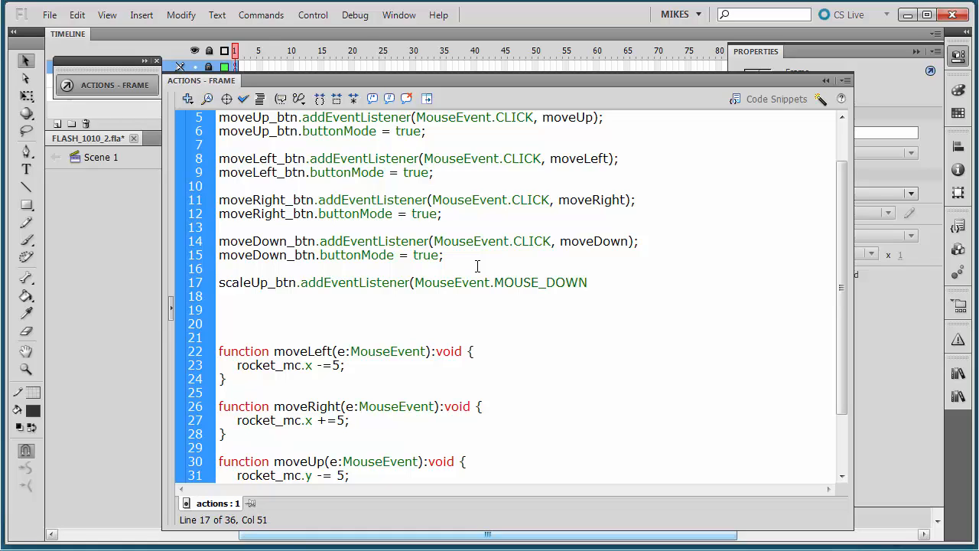
{"action": "type", "text": ", scaleUp);"}
Copy the scaleUp_btn listener line and paste a duplicate two lines below it
{"action": "left_click_drag", "start_coordinate": [658, 282], "coordinate": [219, 282]}
{"action": "key", "text": "ctrl+c"}
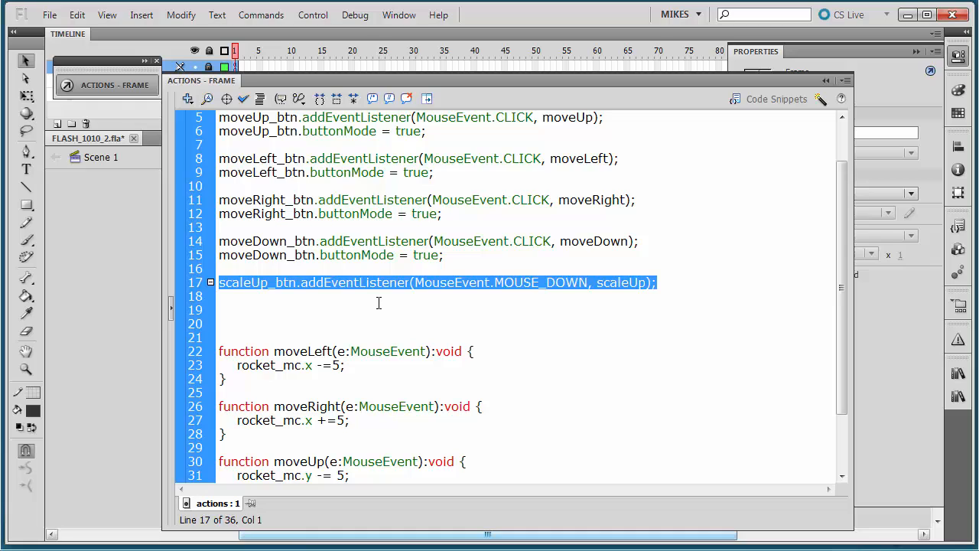
{"action": "left_click", "coordinate": [533, 334]}
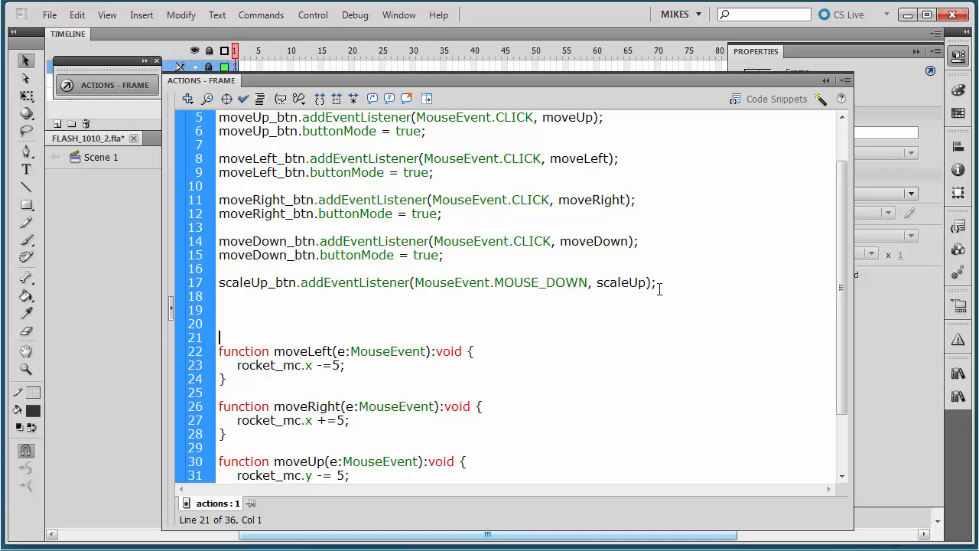
{"action": "left_click", "coordinate": [661, 285]}
{"action": "key", "text": "Return"}
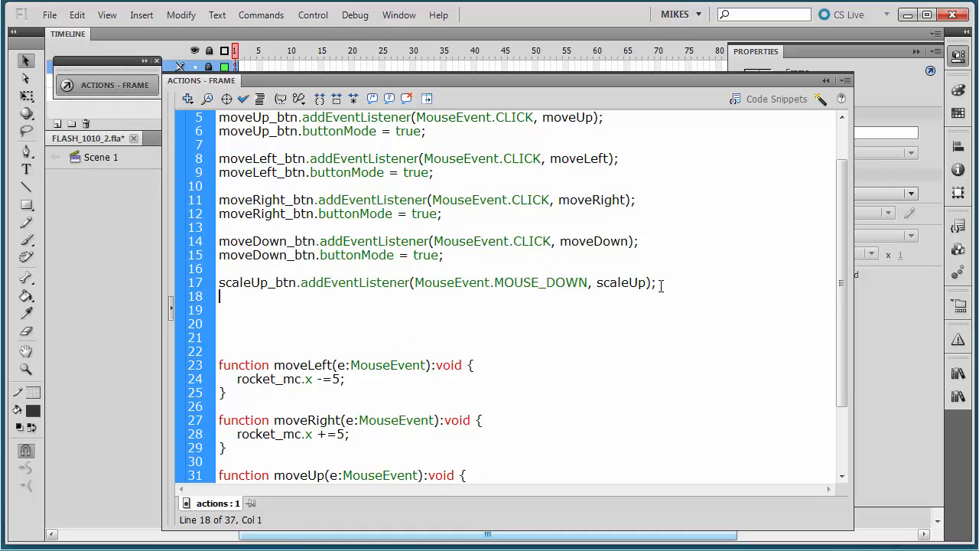
{"action": "key", "text": "Return"}
{"action": "key", "text": "ctrl+v"}
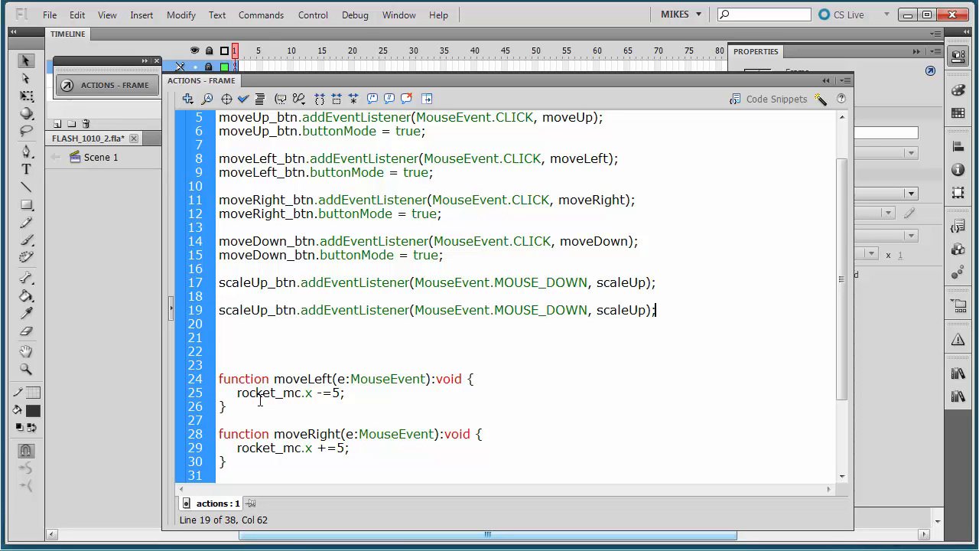
Change the duplicated listener to use the scaleDown_btn button and call the scaleDown function
{"action": "left_click", "coordinate": [265, 309]}
{"action": "key", "text": "BackSpace"}
{"action": "key", "text": "BackSpace"}
{"action": "type", "text": "Down"}
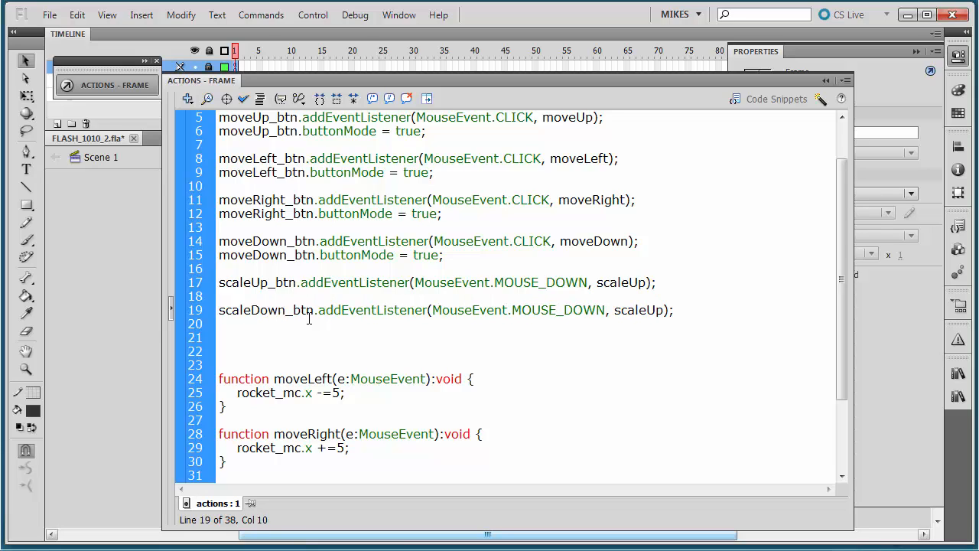
{"action": "left_click", "coordinate": [664, 310]}
{"action": "key", "text": "BackSpace"}
{"action": "key", "text": "BackSpace"}
{"action": "type", "text": "Dw"}
{"action": "type", "text": "own"}
{"action": "left_click", "coordinate": [682, 403]}
Save the document under the new name FLASH_1010_3.fla in the Work Files folder
{"action": "left_click", "coordinate": [49, 14]}
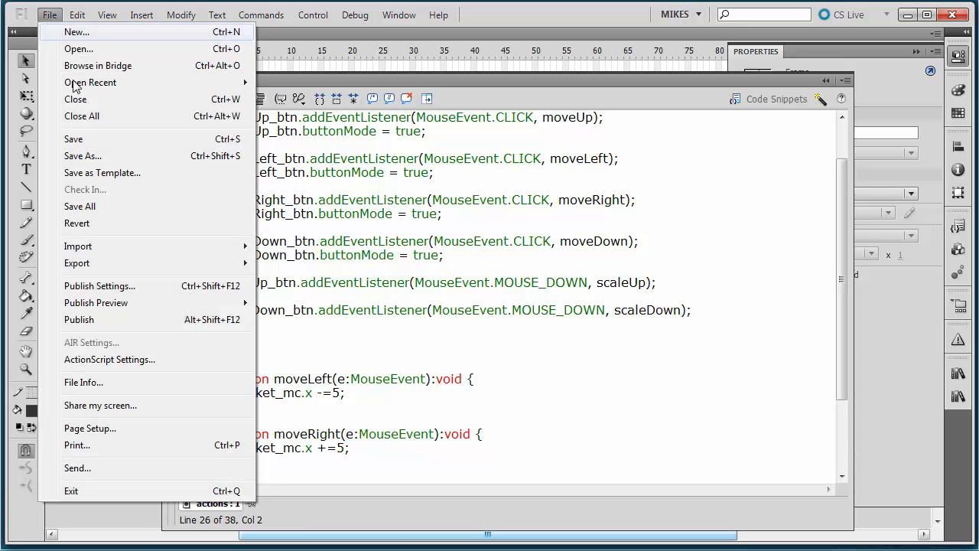
{"action": "left_click", "coordinate": [81, 156]}
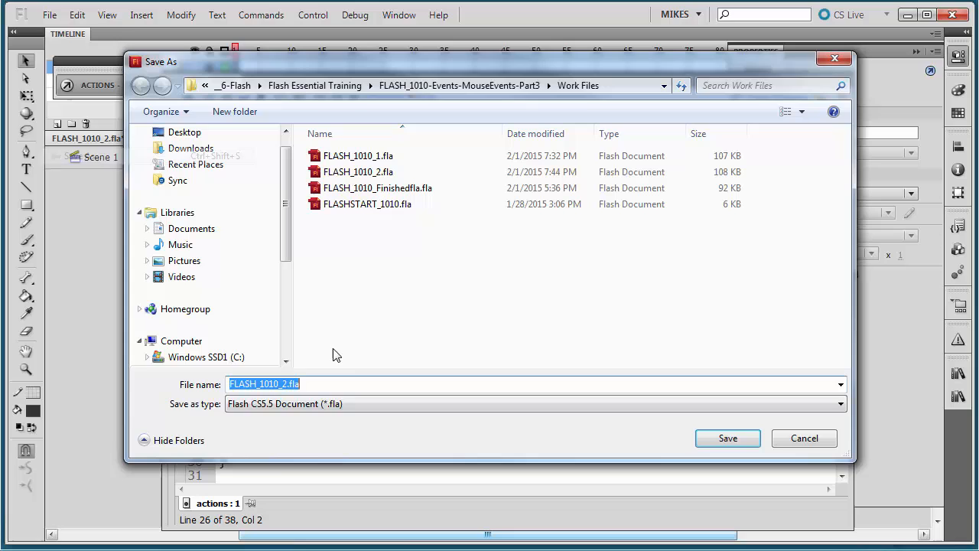
{"action": "left_click", "coordinate": [289, 385]}
{"action": "key", "text": "BackSpace"}
{"action": "type", "text": "3"}
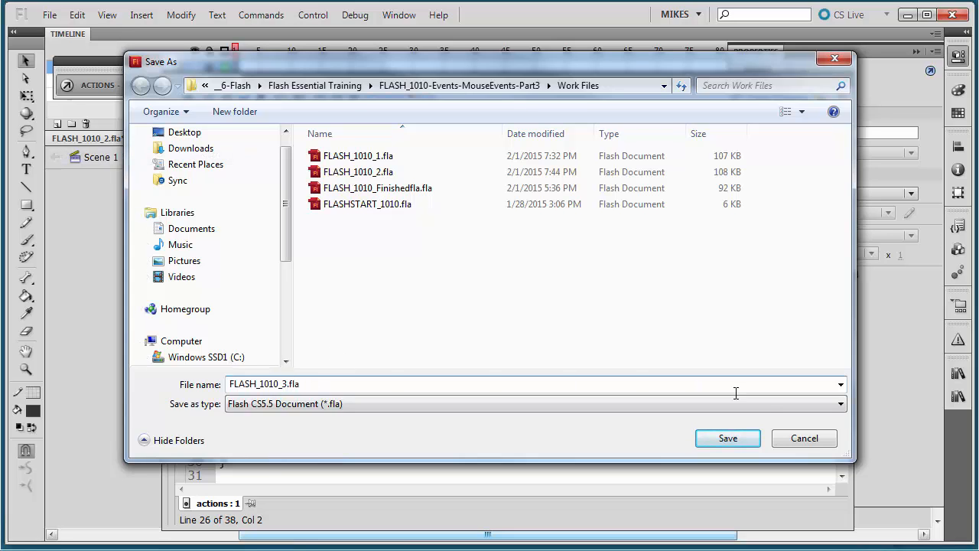
{"action": "left_click", "coordinate": [727, 446]}
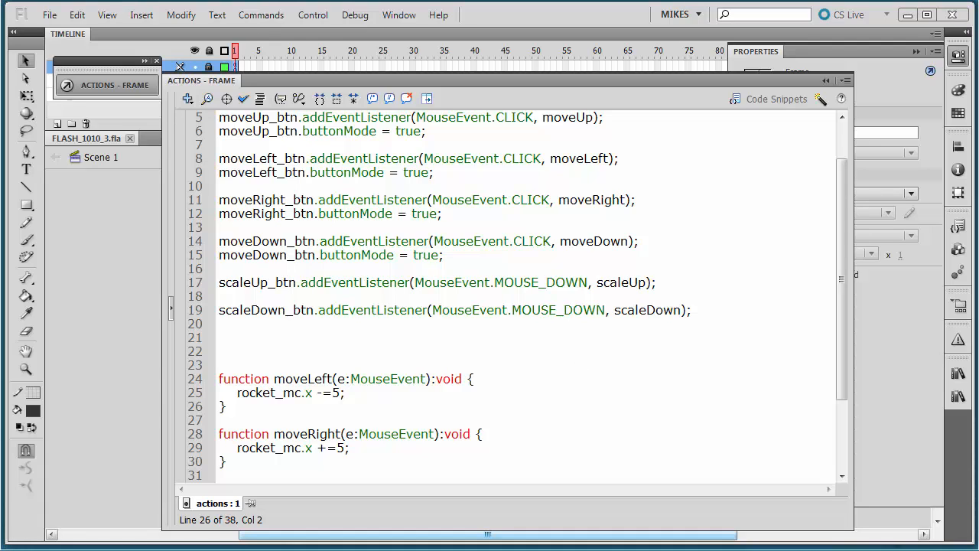
Below the moveDown function, add a new function "scaleUp(e:MouseEvent):void {" with an empty body line
{"action": "left_click", "coordinate": [284, 365]}
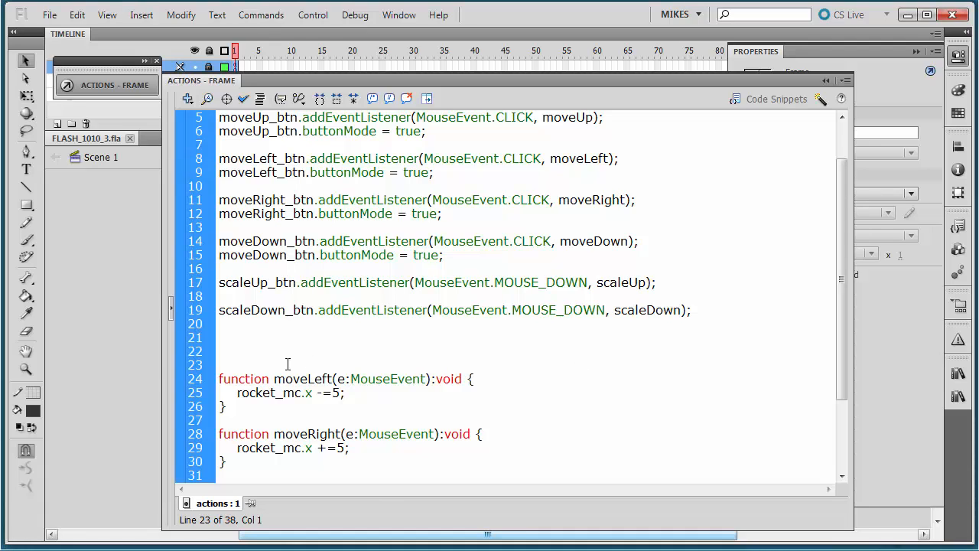
{"action": "scroll", "coordinate": [459, 434], "scroll_direction": "down", "scroll_amount": 2}
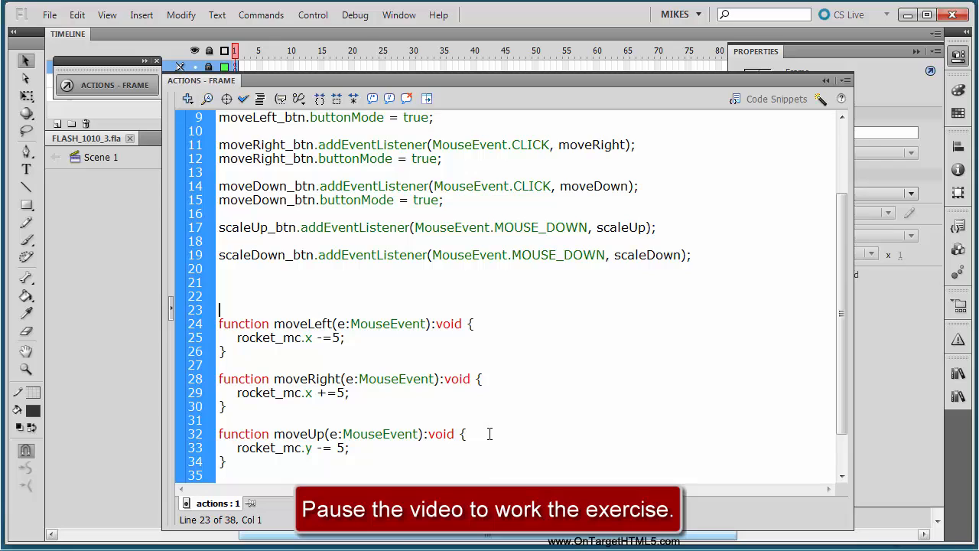
{"action": "scroll", "coordinate": [559, 339], "scroll_direction": "down", "scroll_amount": 2}
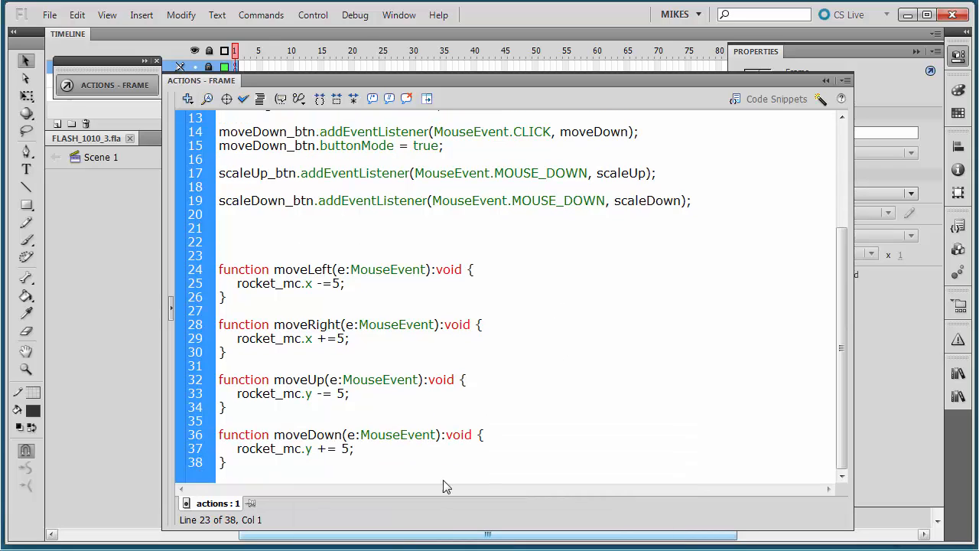
{"action": "left_click", "coordinate": [251, 459]}
{"action": "key", "text": "Return"}
{"action": "key", "text": "Return"}
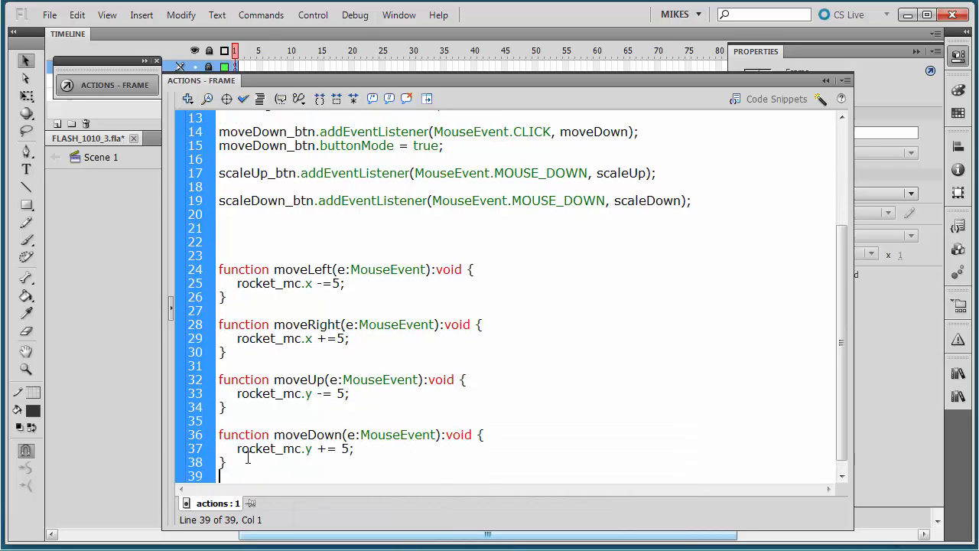
{"action": "type", "text": "function"}
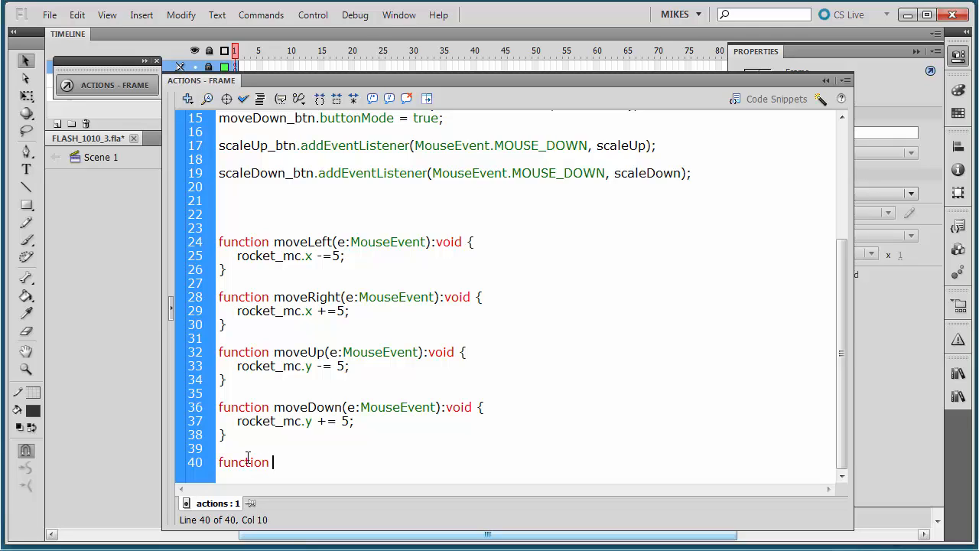
{"action": "type", "text": " scaleUp(e:M"}
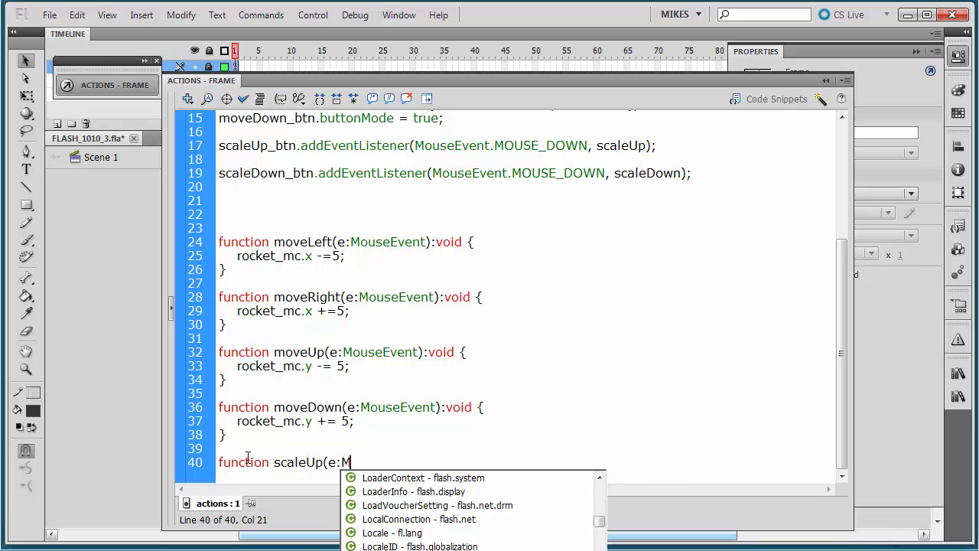
{"action": "type", "text": "ouse"}
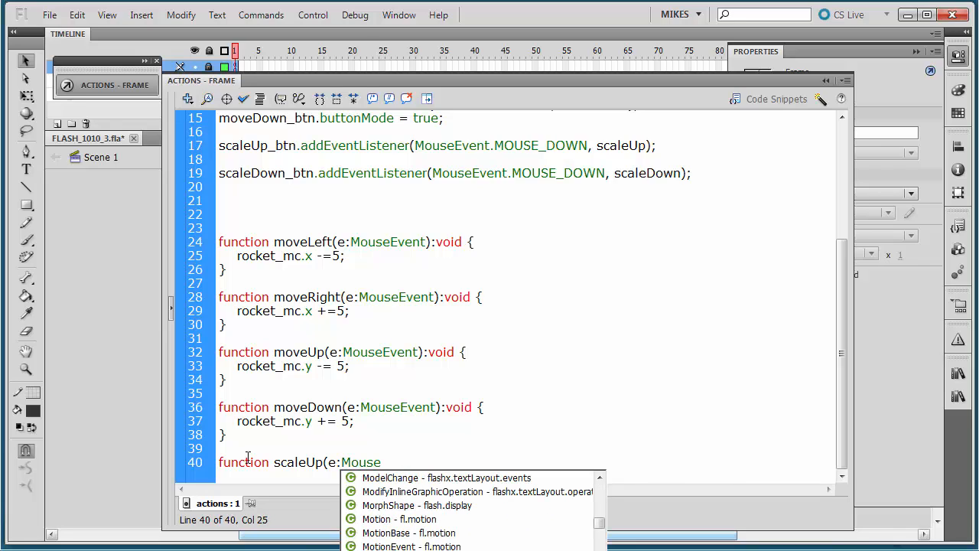
{"action": "type", "text": "E"}
{"action": "key", "text": "Return"}
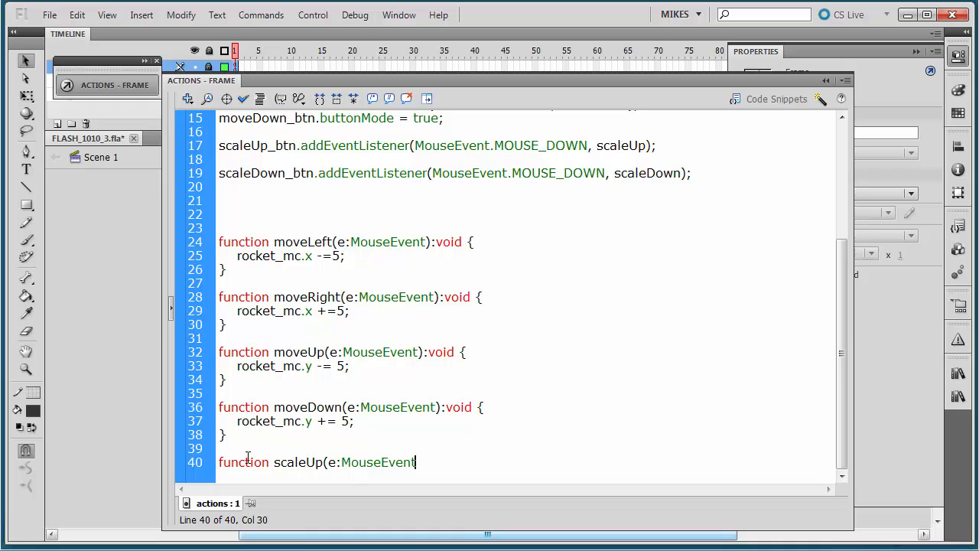
{"action": "type", "text": "):void {"}
{"action": "key", "text": "Return"}
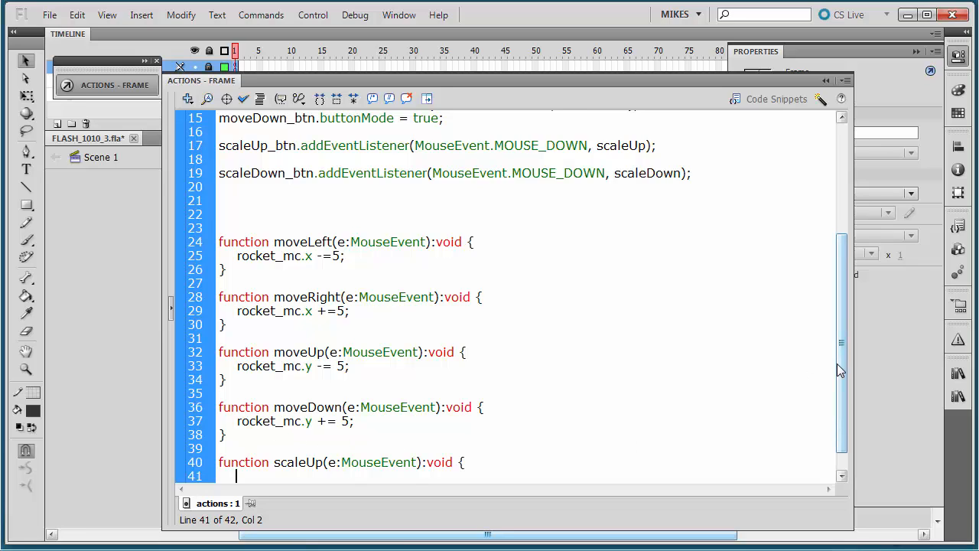
Add nine blank lines below the closing brace of the scaleUp function
{"action": "scroll", "coordinate": [841, 398], "scroll_direction": "down", "scroll_amount": 1}
{"action": "left_click", "coordinate": [293, 461]}
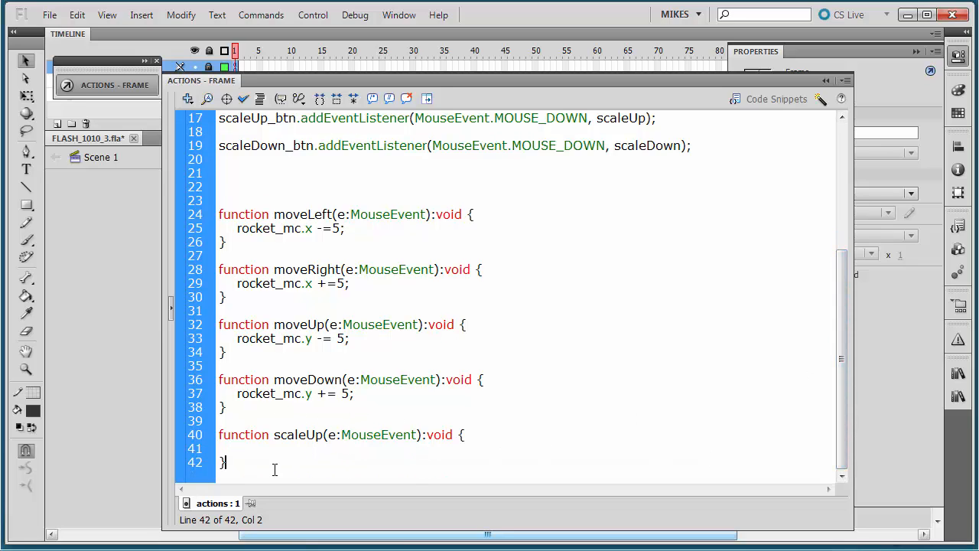
{"action": "key", "text": "Return"}
{"action": "key", "text": "Return"}
{"action": "key", "text": "Return"}
{"action": "key", "text": "Return"}
{"action": "key", "text": "Return"}
{"action": "key", "text": "Return"}
{"action": "key", "text": "Return"}
{"action": "key", "text": "Return"}
{"action": "key", "text": "Return"}
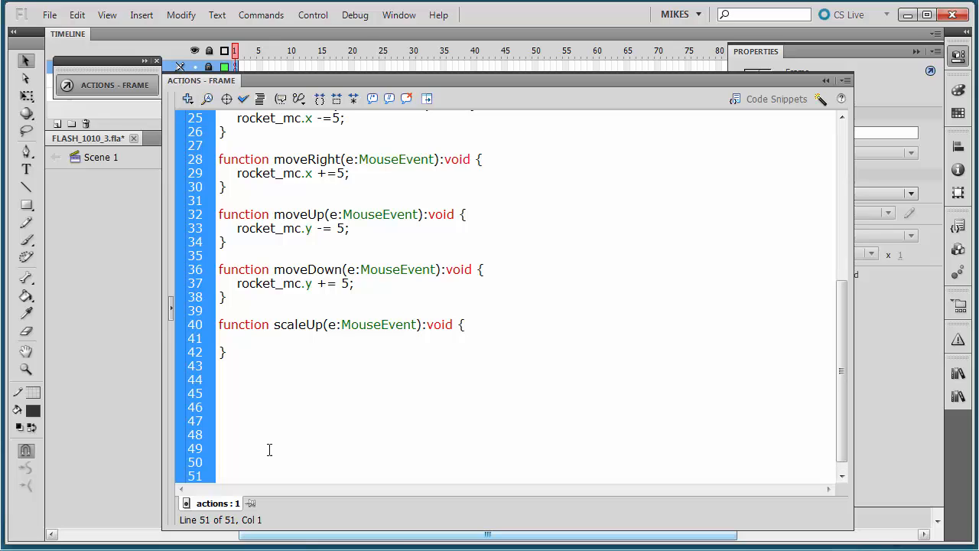
Enter "rocket_mc.scaleX -= 0.1;" as the body line of the scaleUp function
{"action": "left_click", "coordinate": [247, 340]}
{"action": "type", "text": "rocket_mc"}
{"action": "left_click", "coordinate": [253, 342]}
{"action": "key", "text": "BackSpace"}
{"action": "key", "text": "BackSpace"}
{"action": "type", "text": "e"}
{"action": "key", "text": "BackSpace"}
{"action": "type", "text": "oc"}
{"action": "left_click", "coordinate": [307, 339]}
{"action": "type", "text": ".scale"}
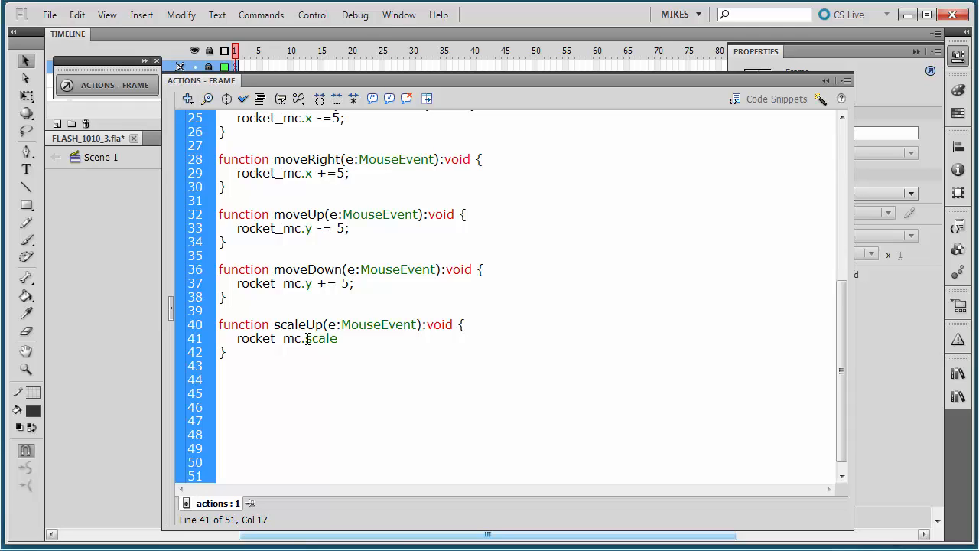
{"action": "type", "text": "X -= 0.1;"}
Add the line "rocket_mc.scaleY += 0.1;" below the scaleX line in the scaleUp function
{"action": "key", "text": "Return"}
{"action": "type", "text": "rocket_"}
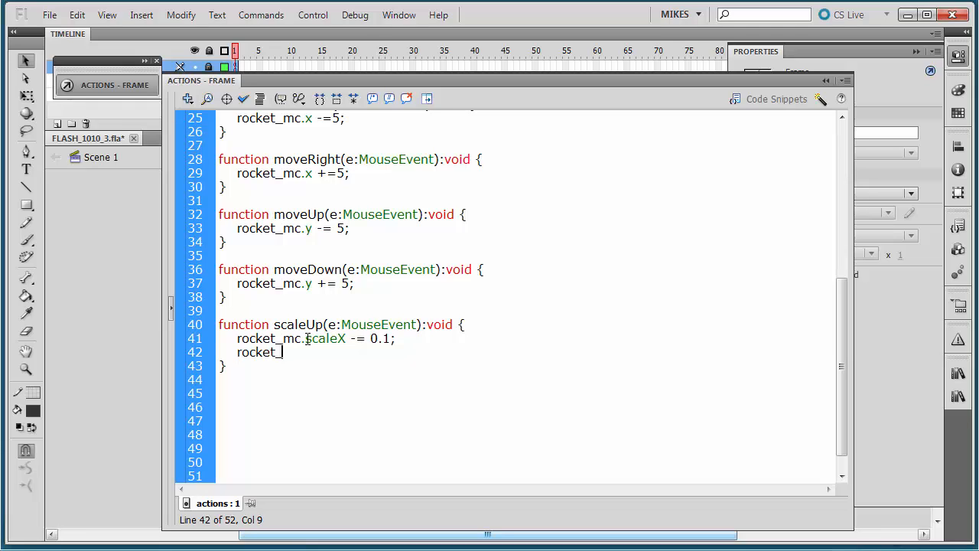
{"action": "type", "text": "mc.scaleY += 0.1;"}
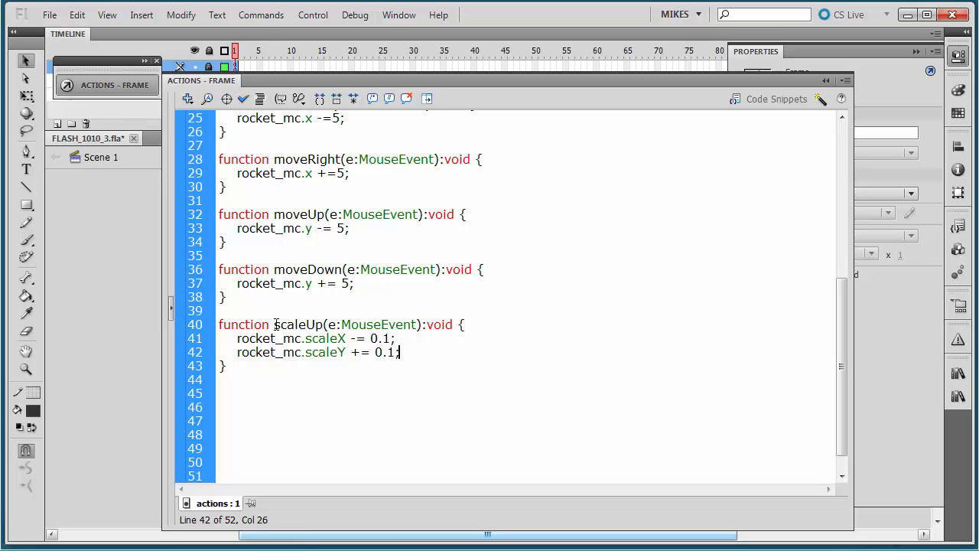
Change the scaleX operator in the scaleUp function to "+="
{"action": "left_click", "coordinate": [355, 338]}
{"action": "key", "text": "BackSpace"}
{"action": "type", "text": "+"}
{"action": "left_click", "coordinate": [440, 348]}
Copy the whole scaleUp function and paste a duplicate two lines below its closing brace
{"action": "left_click_drag", "start_coordinate": [227, 365], "coordinate": [205, 328]}
{"action": "key", "text": "ctrl+c"}
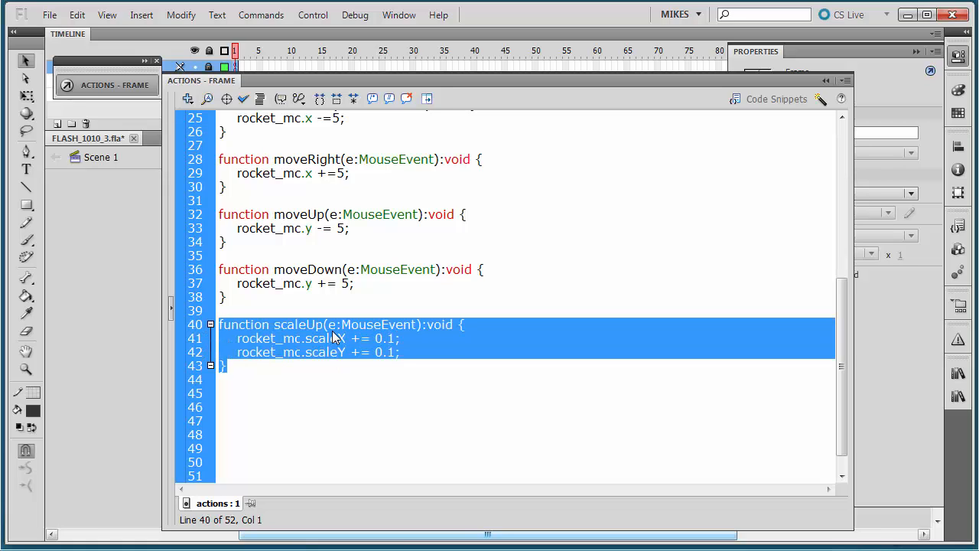
{"action": "left_click", "coordinate": [242, 369]}
{"action": "key", "text": "Return"}
{"action": "key", "text": "Return"}
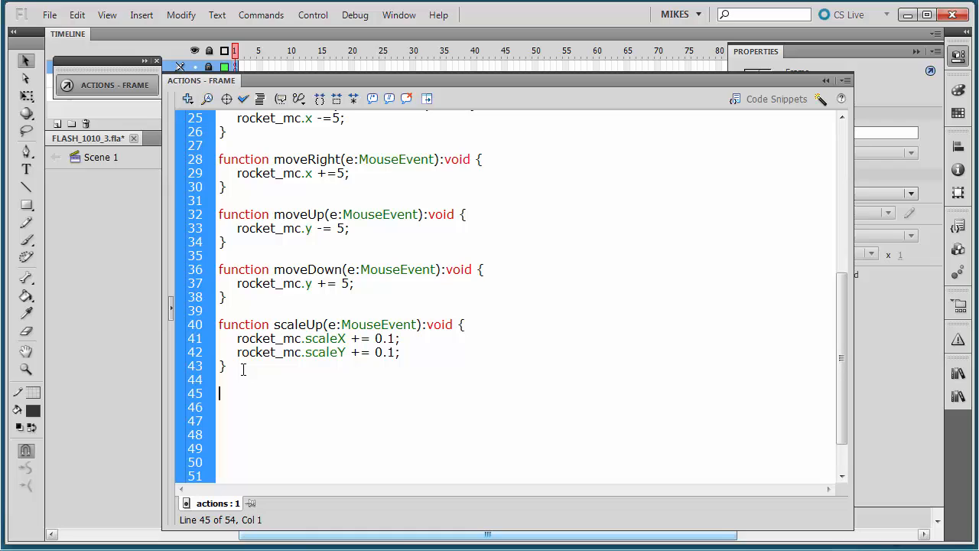
{"action": "key", "text": "ctrl+v"}
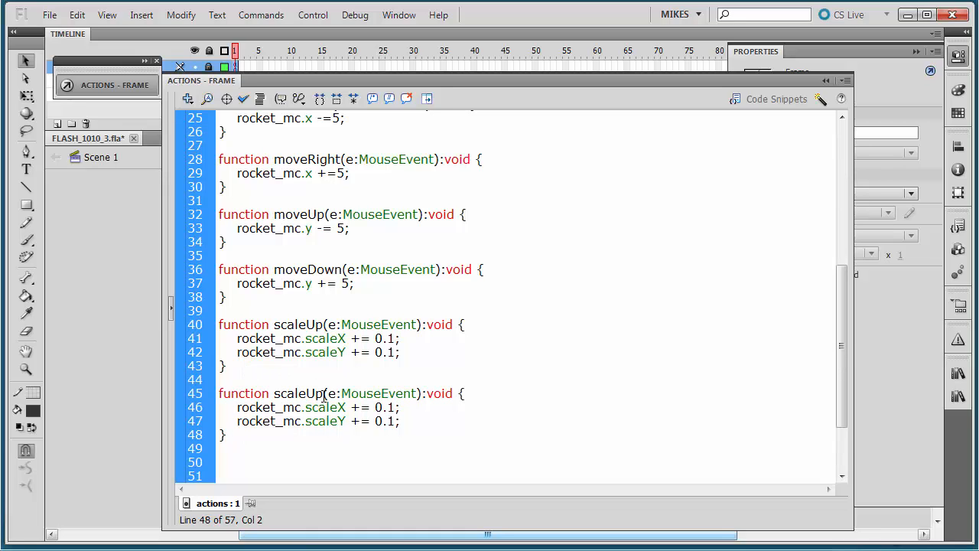
Rename the duplicated function as scaleDown
{"action": "left_click", "coordinate": [324, 393]}
{"action": "key", "text": "BackSpace"}
{"action": "key", "text": "BackSpace"}
{"action": "type", "text": "Dow"}
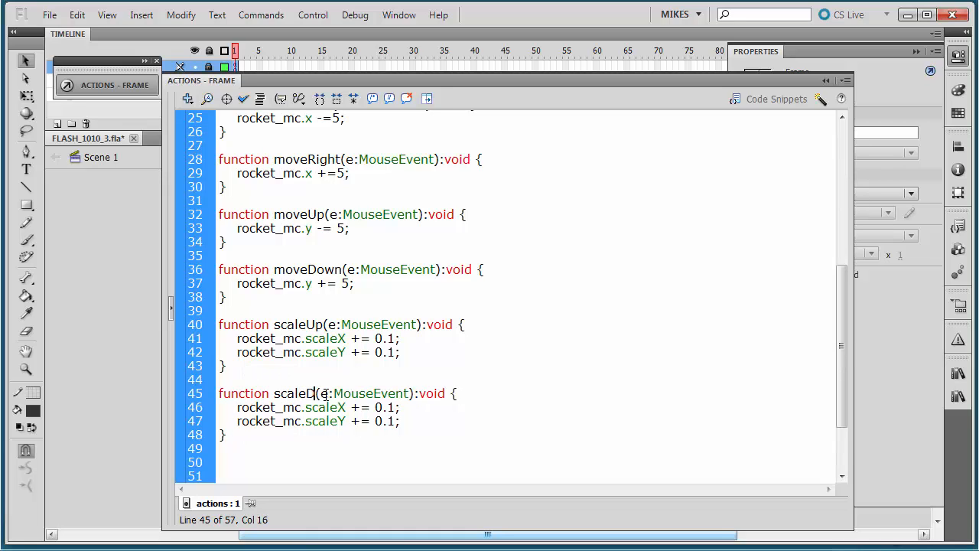
{"action": "type", "text": "n"}
Change both the scaleX and scaleY operators in the scaleDown function to "-="
{"action": "scroll", "coordinate": [379, 379], "scroll_direction": "down", "scroll_amount": 2}
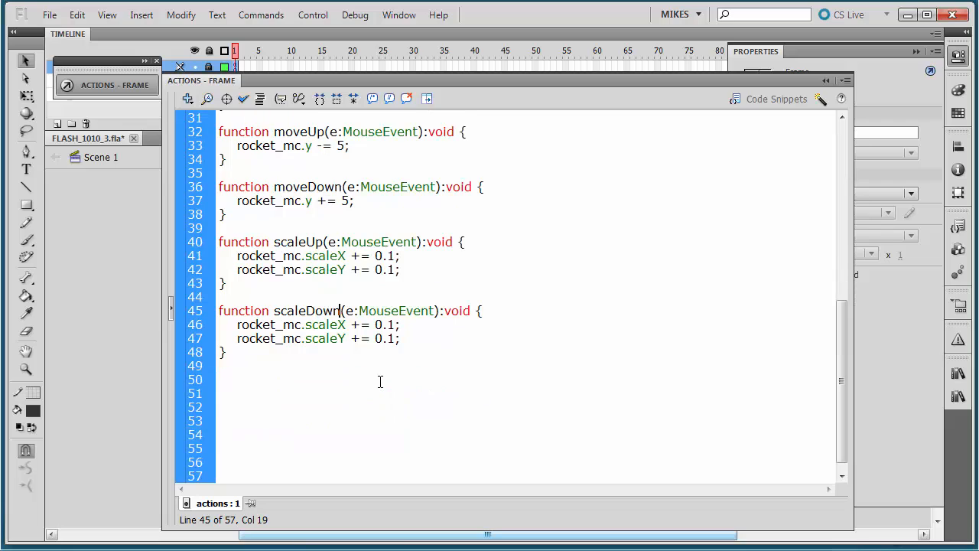
{"action": "left_click", "coordinate": [358, 338]}
{"action": "left_click", "coordinate": [360, 324]}
{"action": "key", "text": "BackSpace"}
{"action": "type", "text": "-"}
{"action": "left_click", "coordinate": [358, 338]}
{"action": "key", "text": "BackSpace"}
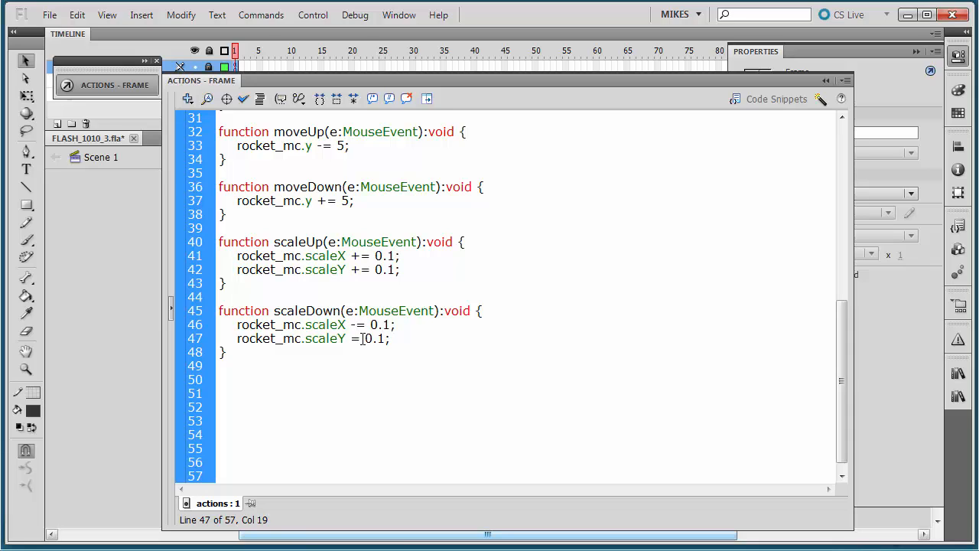
{"action": "type", "text": "-"}
Save the FLASH_1010_3.fla document
{"action": "left_click", "coordinate": [55, 18]}
{"action": "left_click", "coordinate": [71, 138]}
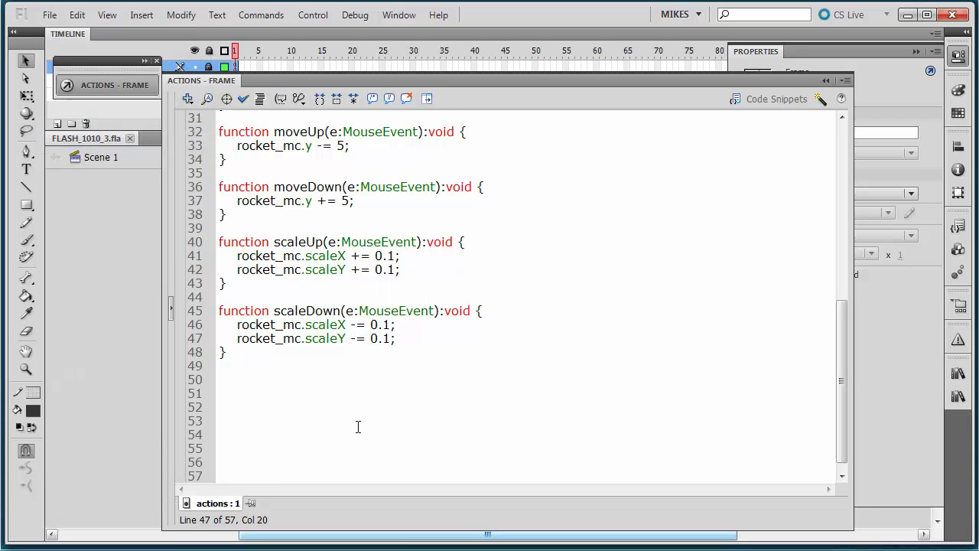
{"action": "left_click", "coordinate": [357, 427]}
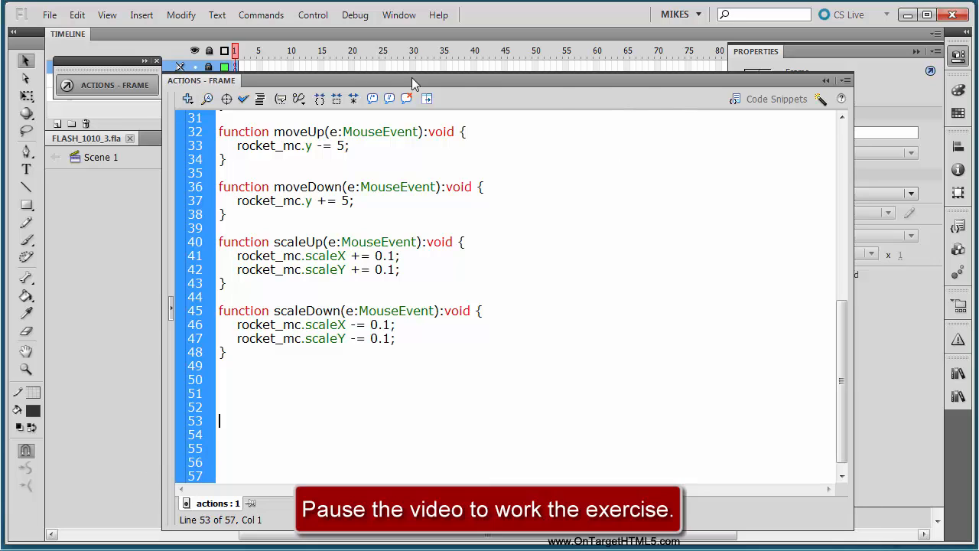
Collapse the script editor to reveal the stage and run a test of the movie
{"action": "left_click", "coordinate": [821, 79]}
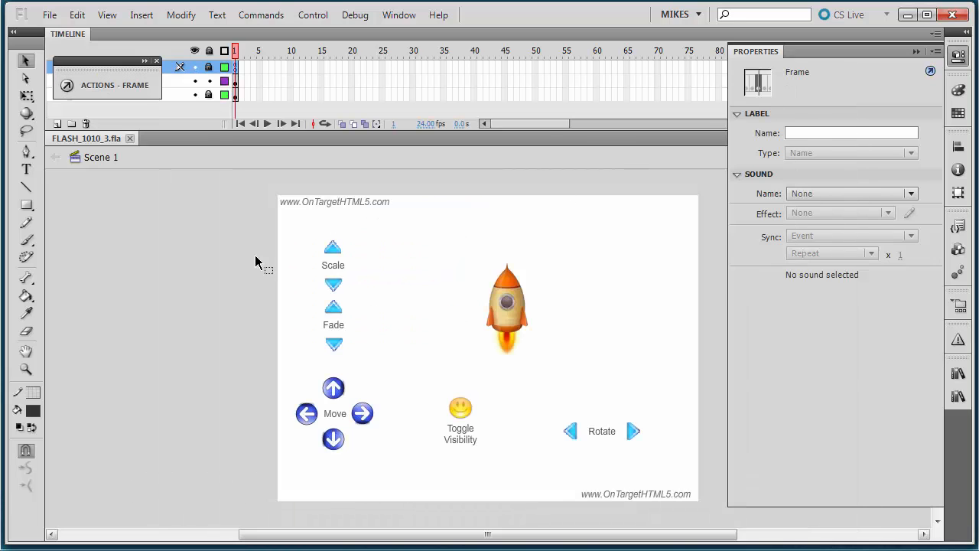
{"action": "left_click", "coordinate": [240, 260]}
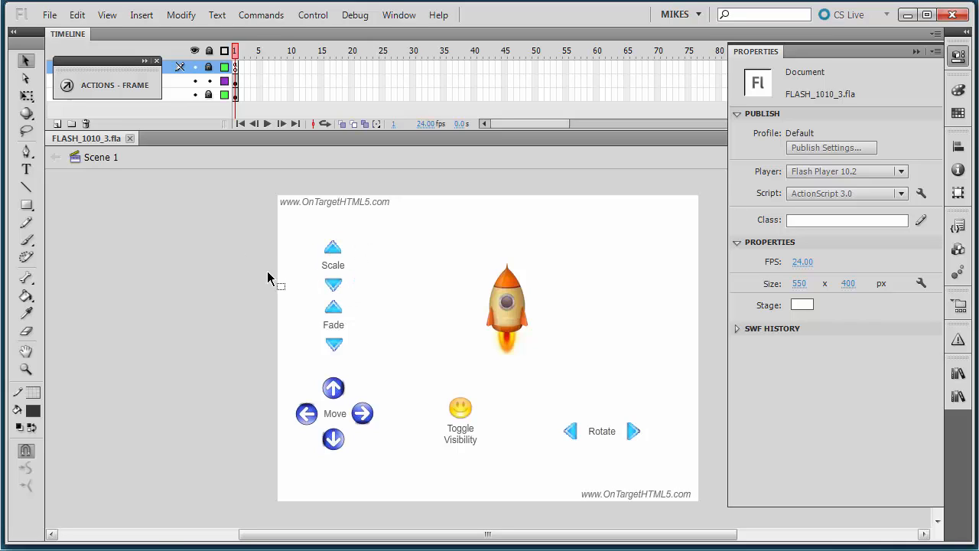
{"action": "key", "text": "ctrl+Return"}
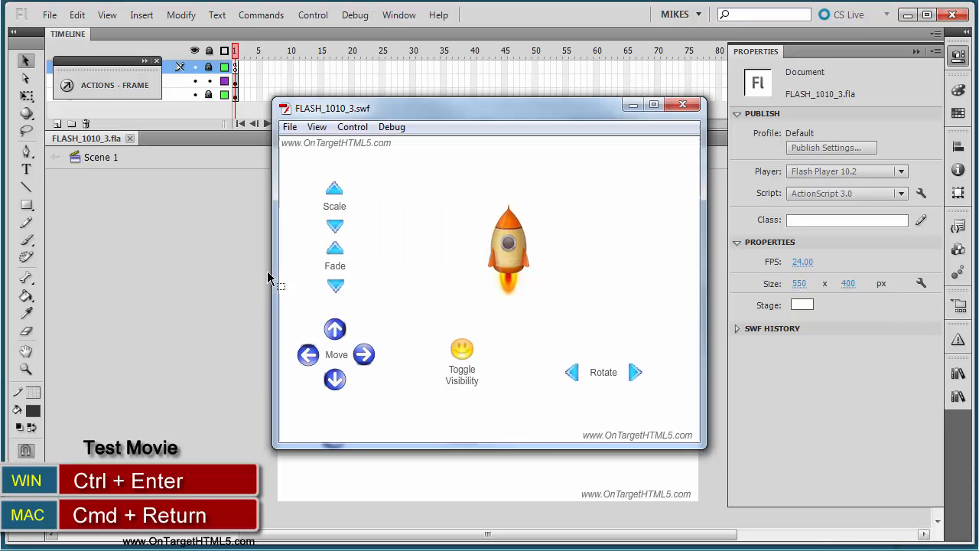
Try the up, left, right and down Move buttons on the rocket in the test movie
{"action": "left_click", "coordinate": [334, 330]}
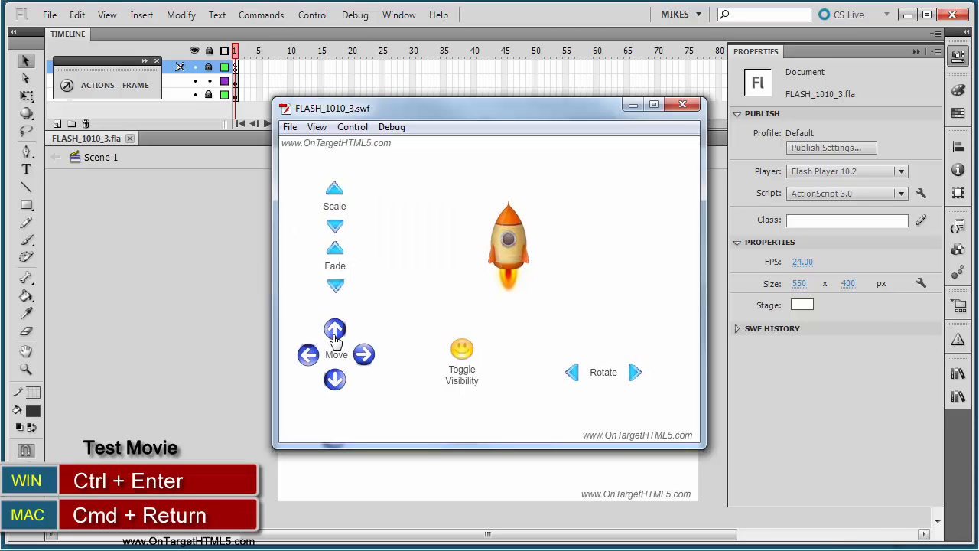
{"action": "left_click", "coordinate": [334, 330]}
{"action": "left_click", "coordinate": [308, 355]}
{"action": "left_click", "coordinate": [308, 356]}
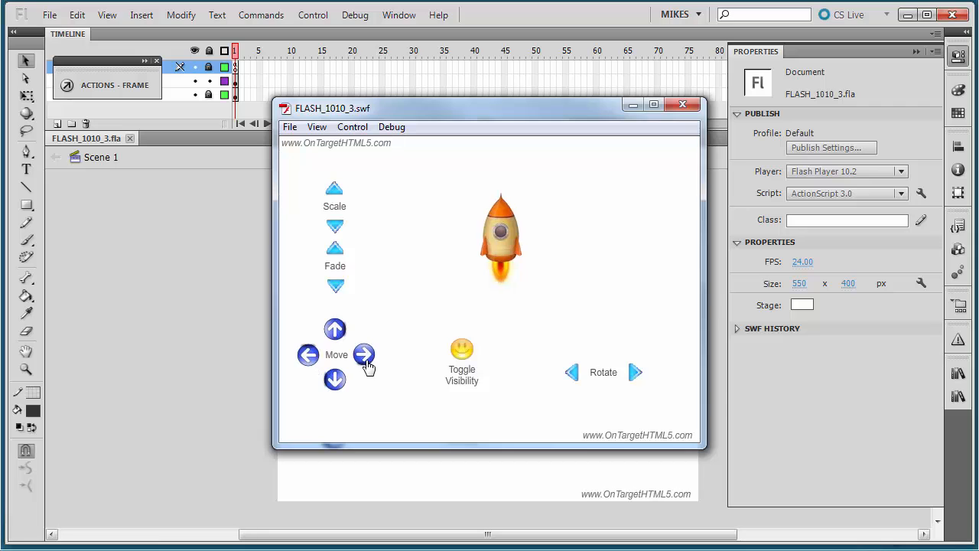
{"action": "left_click", "coordinate": [364, 355]}
{"action": "left_click", "coordinate": [365, 355]}
{"action": "left_click", "coordinate": [335, 380]}
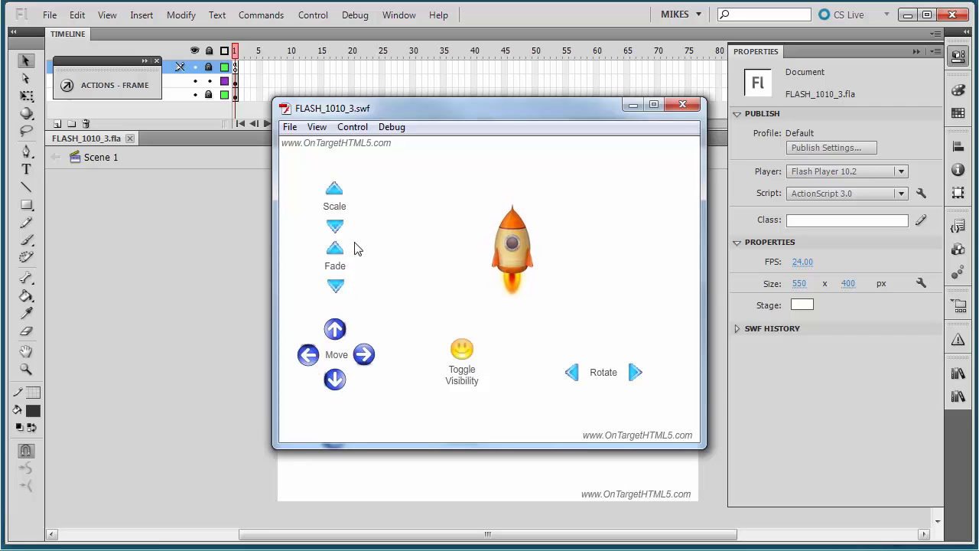
Try scaling the rocket down and up with the Scale buttons, and close the test movie
{"action": "left_click", "coordinate": [334, 228]}
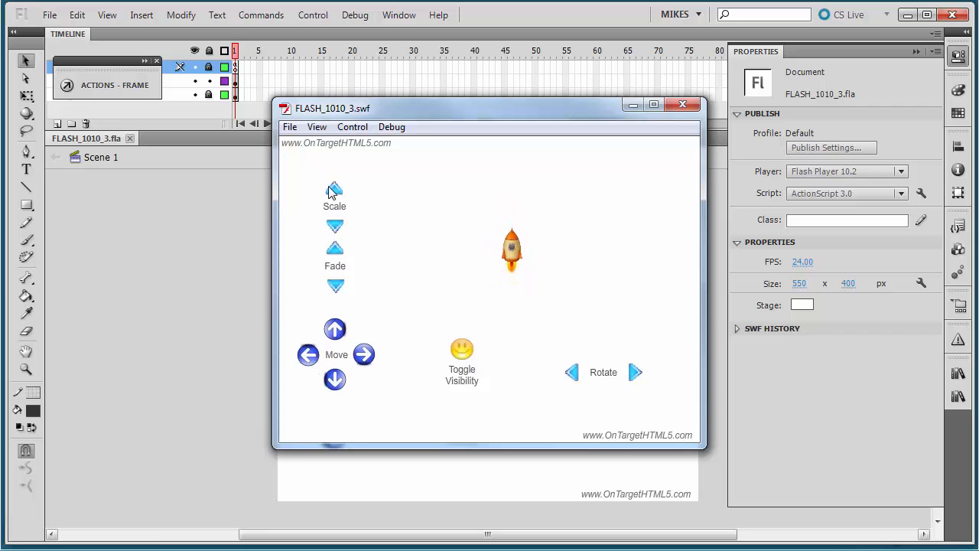
{"action": "left_click", "coordinate": [334, 191]}
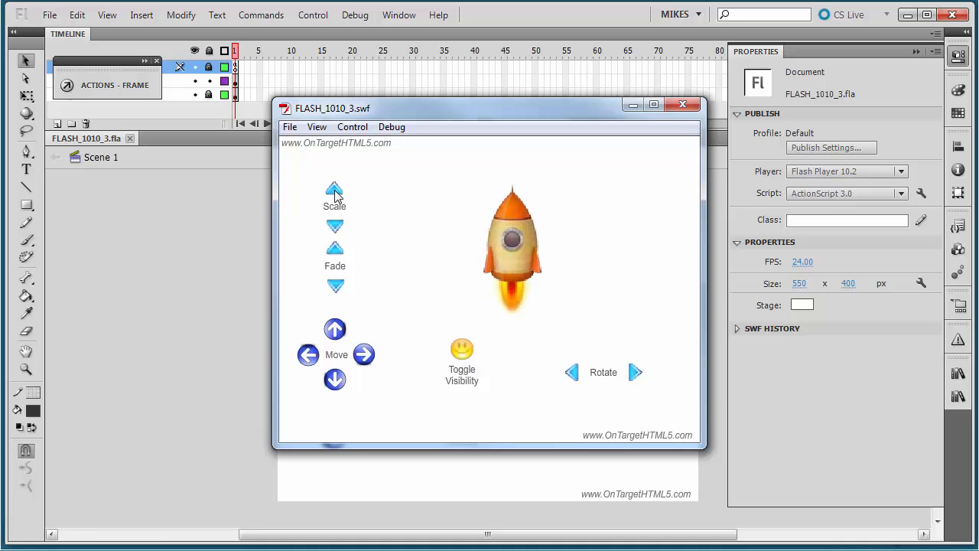
{"action": "left_click", "coordinate": [337, 233]}
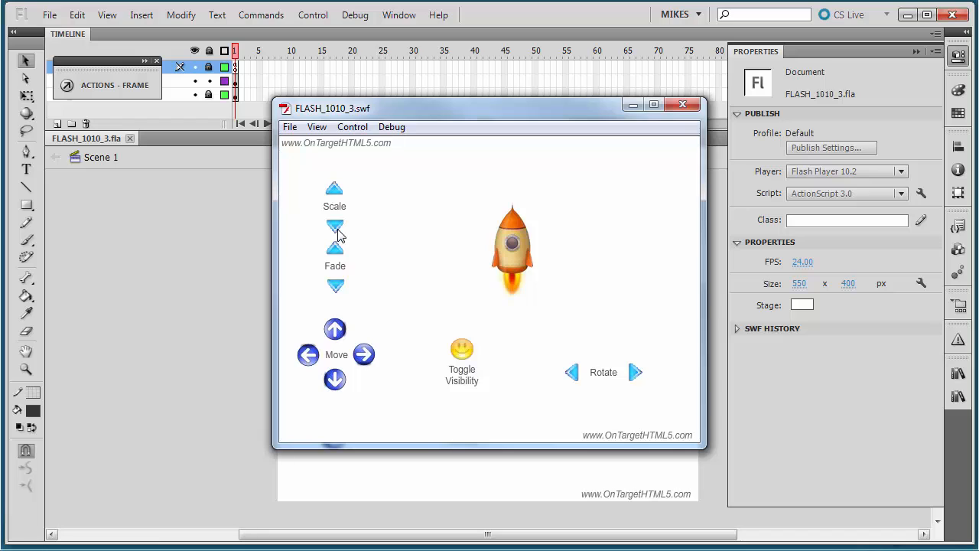
{"action": "left_click", "coordinate": [683, 105]}
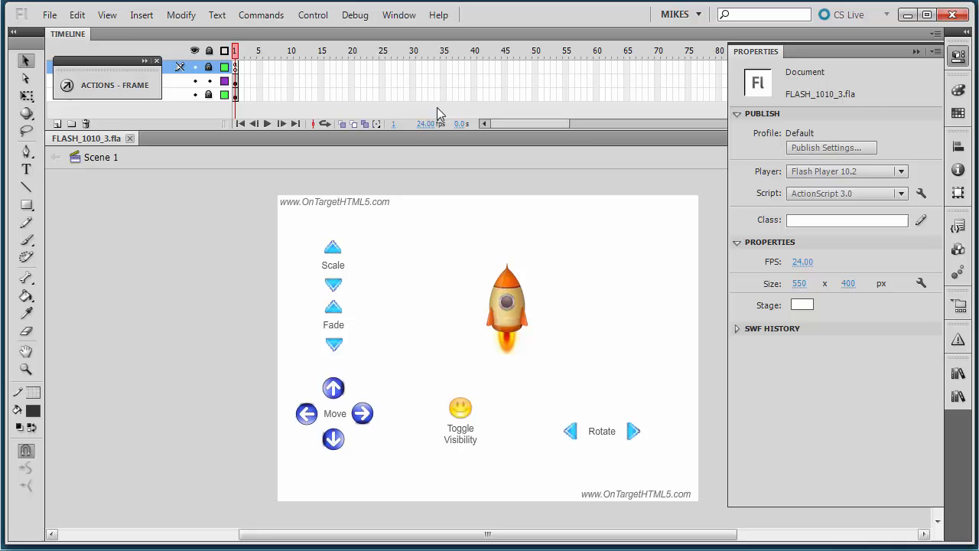
Reopen the script on frame 1 of the actions layer and return to its event listeners
{"action": "left_click", "coordinate": [236, 69]}
{"action": "left_click", "coordinate": [135, 87]}
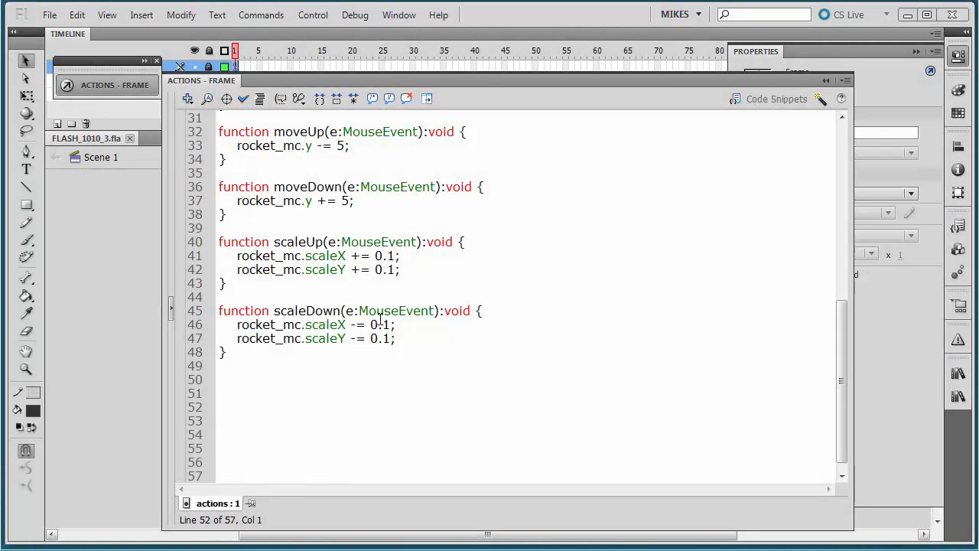
{"action": "left_click", "coordinate": [391, 448]}
{"action": "key", "text": "ctrl+a"}
{"action": "scroll", "coordinate": [391, 451], "scroll_direction": "up", "scroll_amount": 9}
{"action": "scroll", "coordinate": [391, 454], "scroll_direction": "up", "scroll_amount": 2}
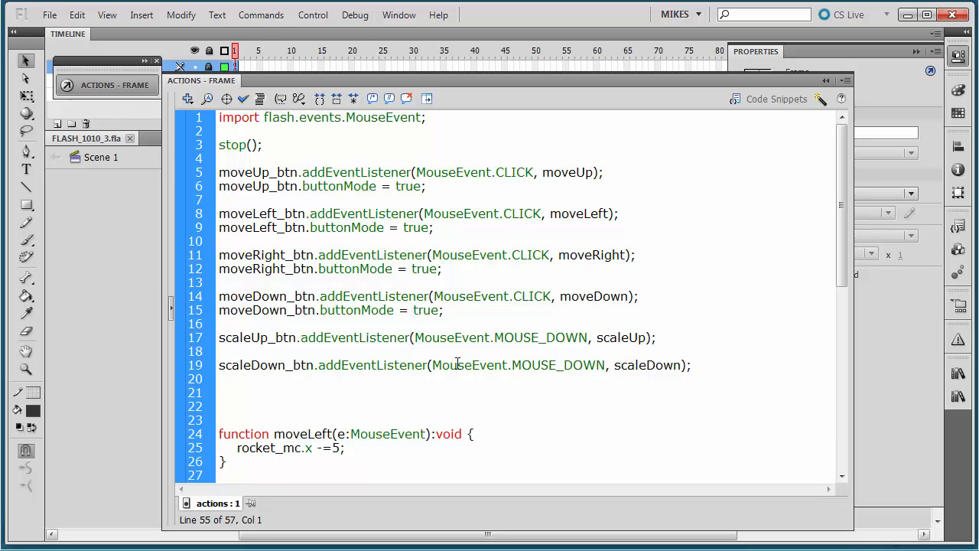
Two lines below the scaleDown_btn listener, add "rotLeft_btn.addEventListener(MouseEvent.CLICK, rotateLeft);"
{"action": "left_click", "coordinate": [697, 368]}
{"action": "key", "text": "Return"}
{"action": "key", "text": "Return"}
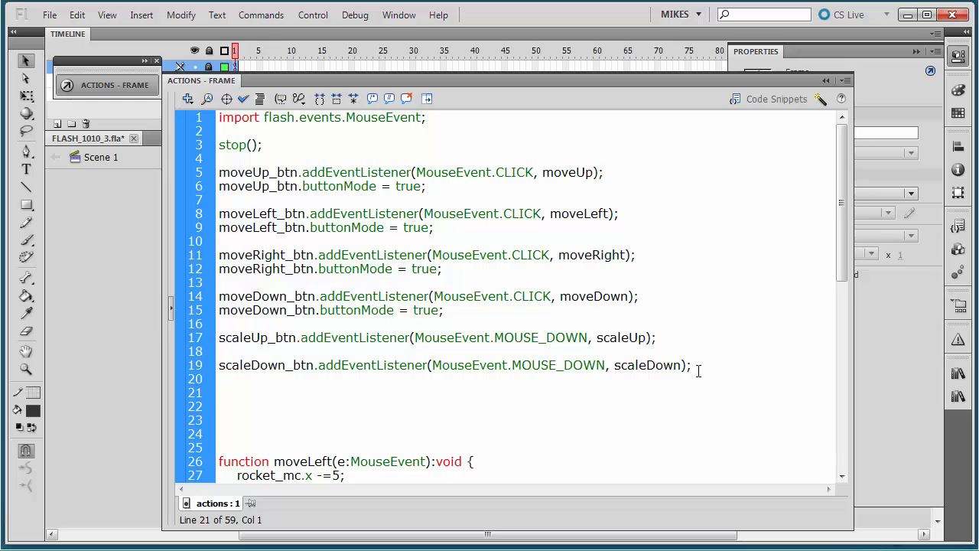
{"action": "type", "text": "rotLeft_btn.addEve"}
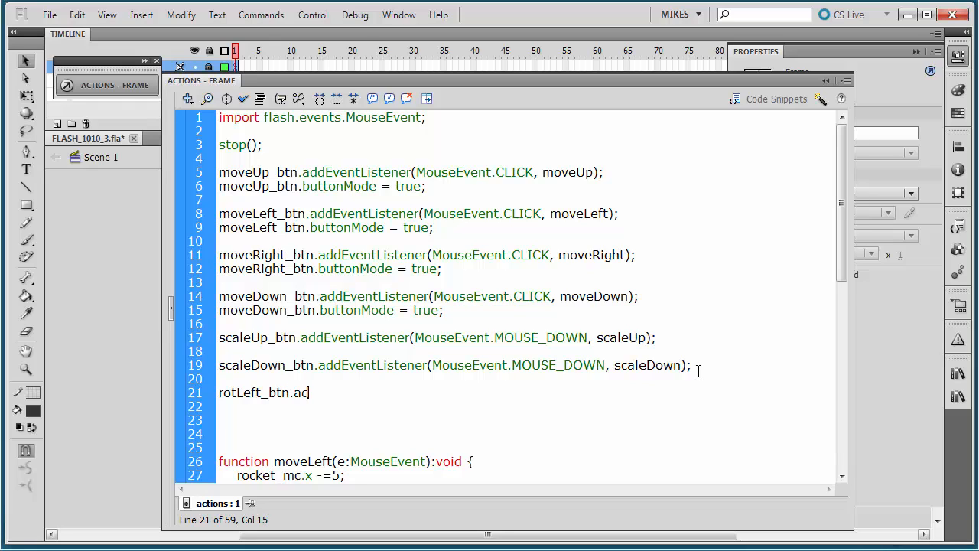
{"action": "type", "text": "Listener"}
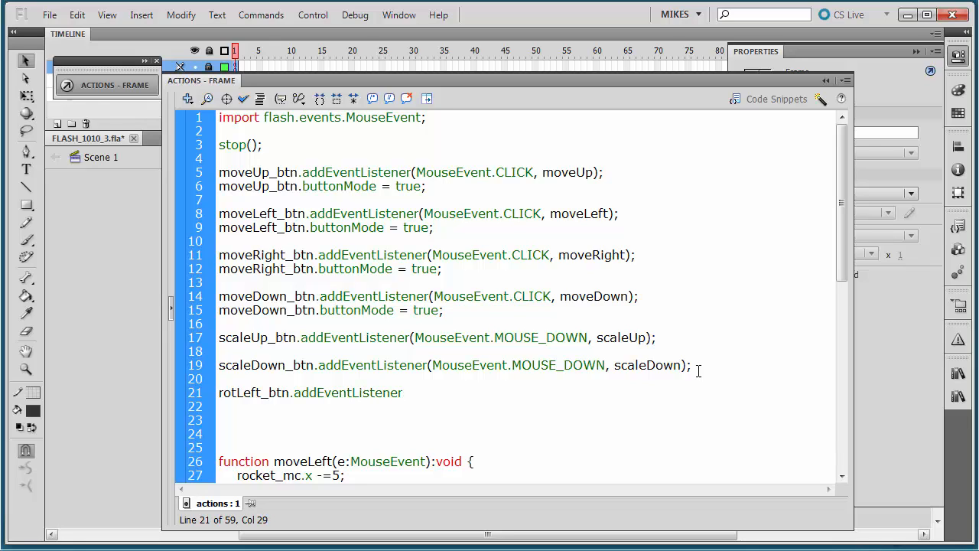
{"action": "type", "text": "(MouseEvent"}
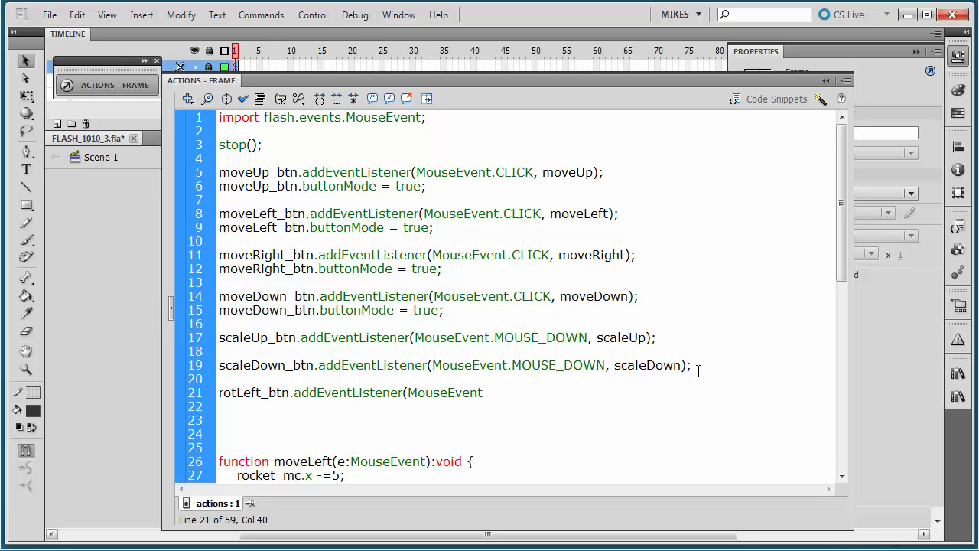
{"action": "type", "text": ".CLICK, rotateLeft"}
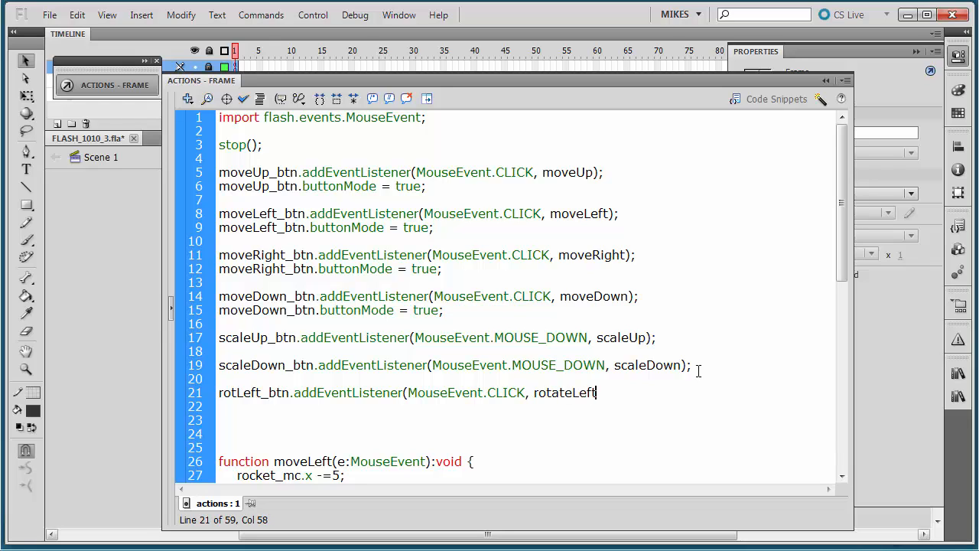
{"action": "type", "text": ");"}
Copy the rotLeft_btn listener line and paste a duplicate two lines below it
{"action": "left_click_drag", "start_coordinate": [608, 393], "coordinate": [212, 393]}
{"action": "key", "text": "ctrl+c"}
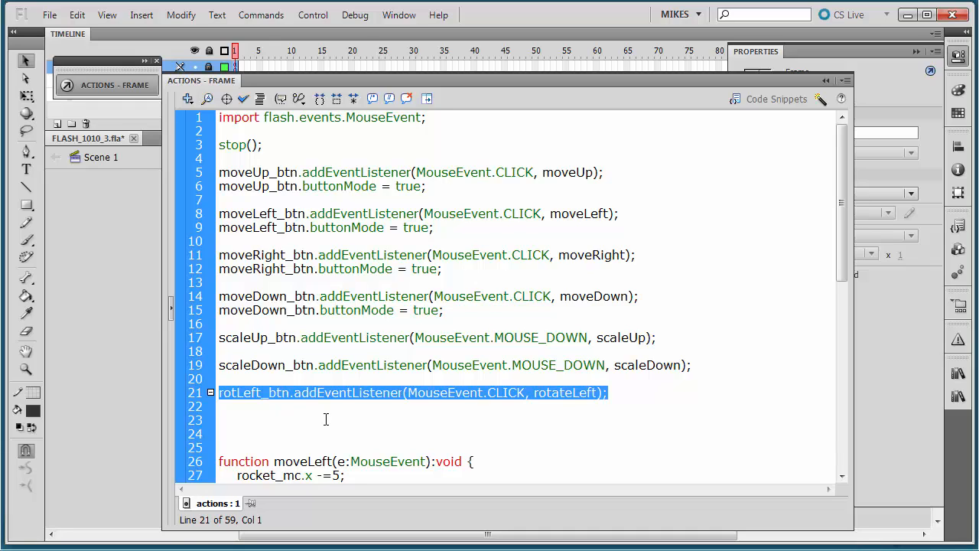
{"action": "left_click", "coordinate": [543, 441]}
{"action": "left_click", "coordinate": [615, 392]}
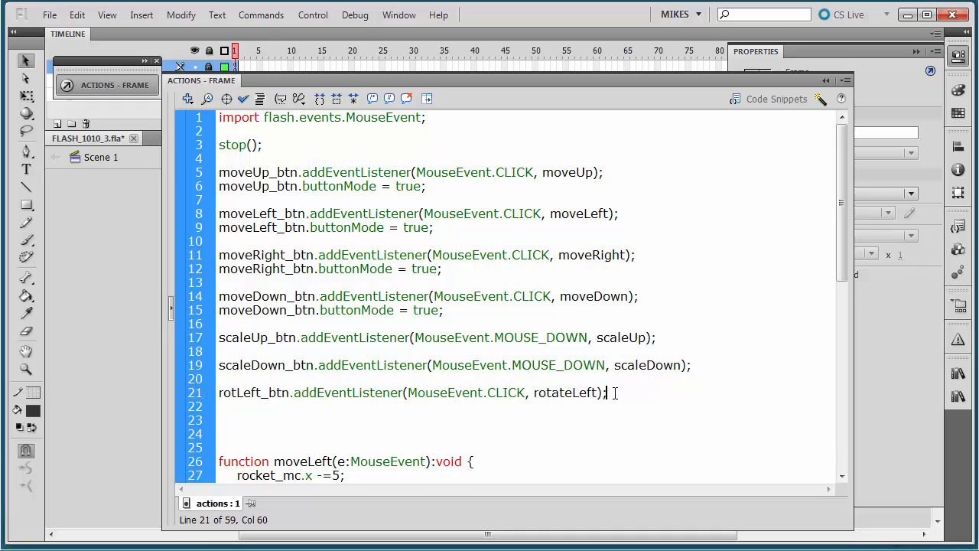
{"action": "key", "text": "Return"}
{"action": "key", "text": "Return"}
{"action": "key", "text": "ctrl+v"}
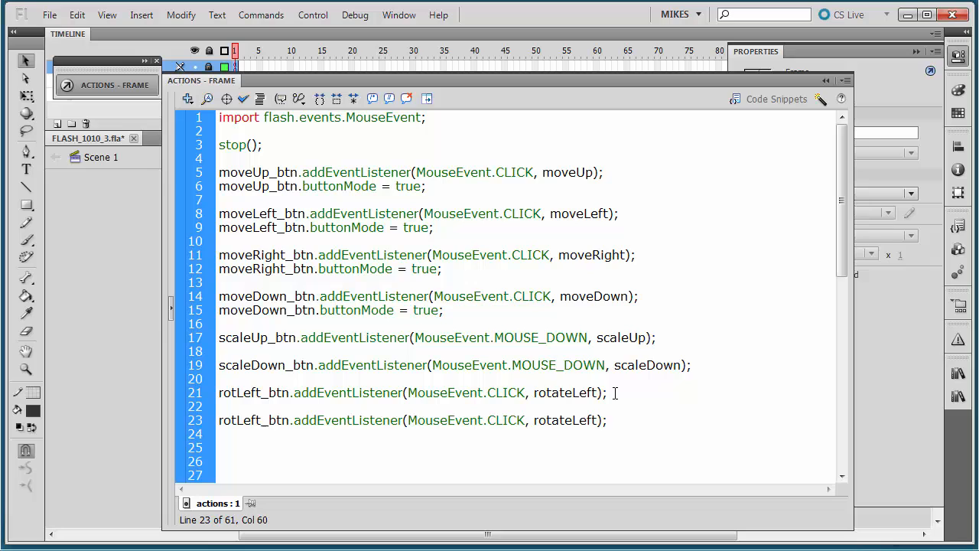
Change the button name in the duplicated rotation listener to rotRight_btn
{"action": "scroll", "coordinate": [502, 361], "scroll_direction": "down", "scroll_amount": 2}
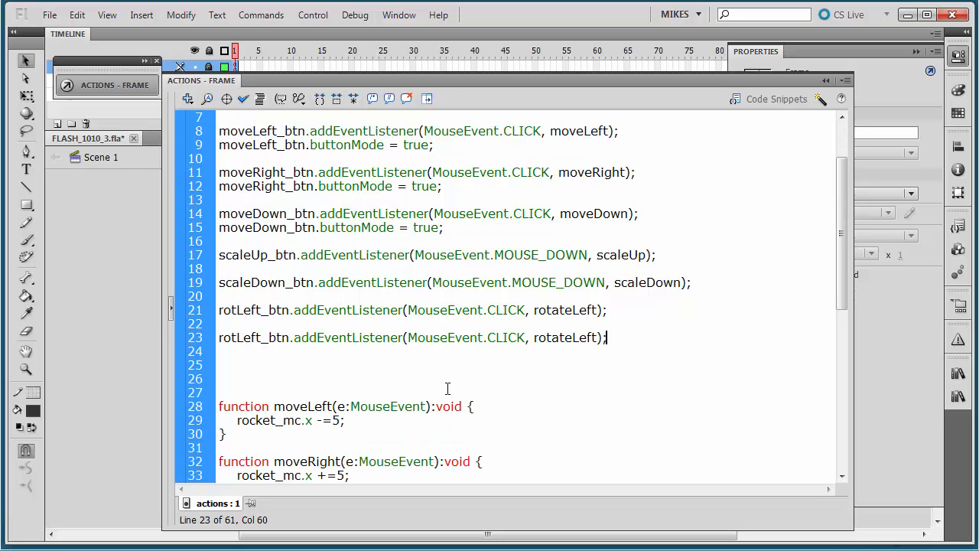
{"action": "left_click", "coordinate": [271, 337]}
{"action": "key", "text": "BackSpace"}
{"action": "key", "text": "BackSpace"}
{"action": "key", "text": "BackSpace"}
{"action": "key", "text": "BackSpace"}
{"action": "type", "text": "Right"}
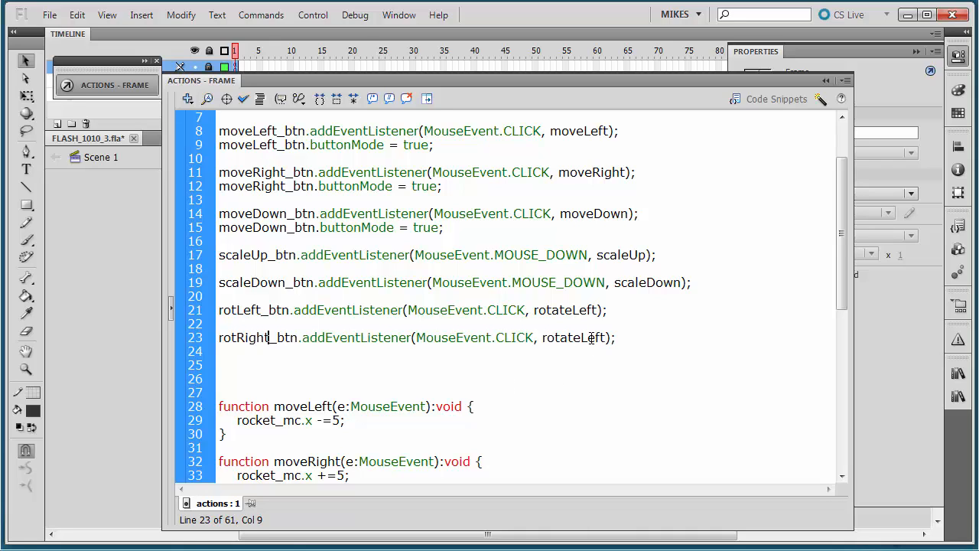
Change the function name in the rotRight_btn listener to rotateRight
{"action": "left_click", "coordinate": [605, 337]}
{"action": "key", "text": "BackSpace"}
{"action": "key", "text": "BackSpace"}
{"action": "key", "text": "BackSpace"}
{"action": "key", "text": "BackSpace"}
{"action": "type", "text": "Right"}
{"action": "left_click", "coordinate": [482, 390]}
{"action": "scroll", "coordinate": [482, 390], "scroll_direction": "down", "scroll_amount": 1}
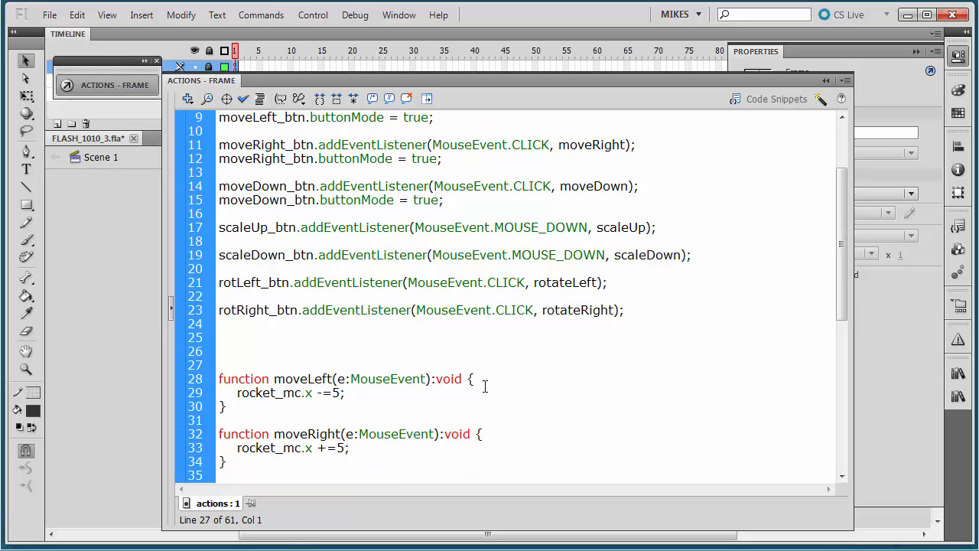
Save the document under the new name FLASH_1010_4.fla in the Work Files folder
{"action": "left_click", "coordinate": [49, 14]}
{"action": "left_click", "coordinate": [84, 156]}
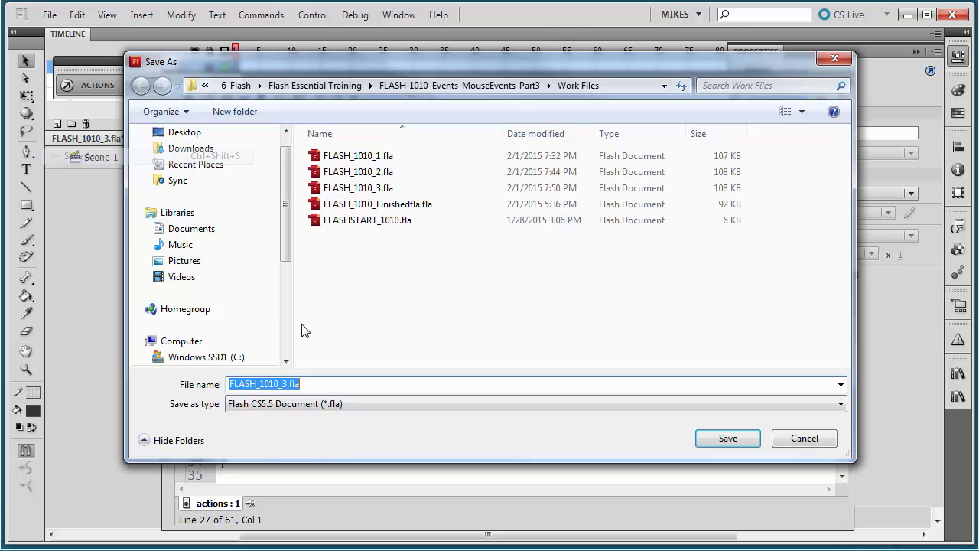
{"action": "left_click", "coordinate": [285, 385]}
{"action": "key", "text": "BackSpace"}
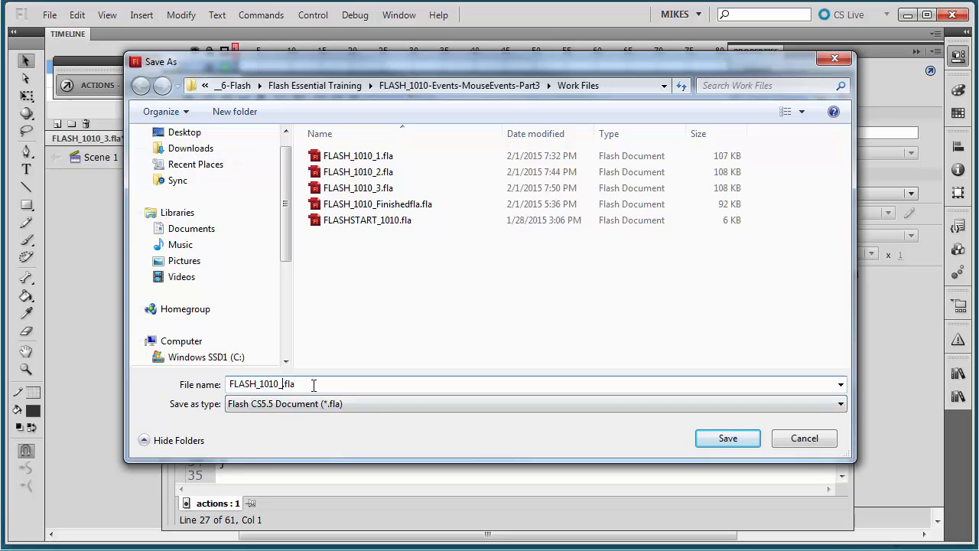
{"action": "type", "text": "4"}
{"action": "left_click", "coordinate": [708, 439]}
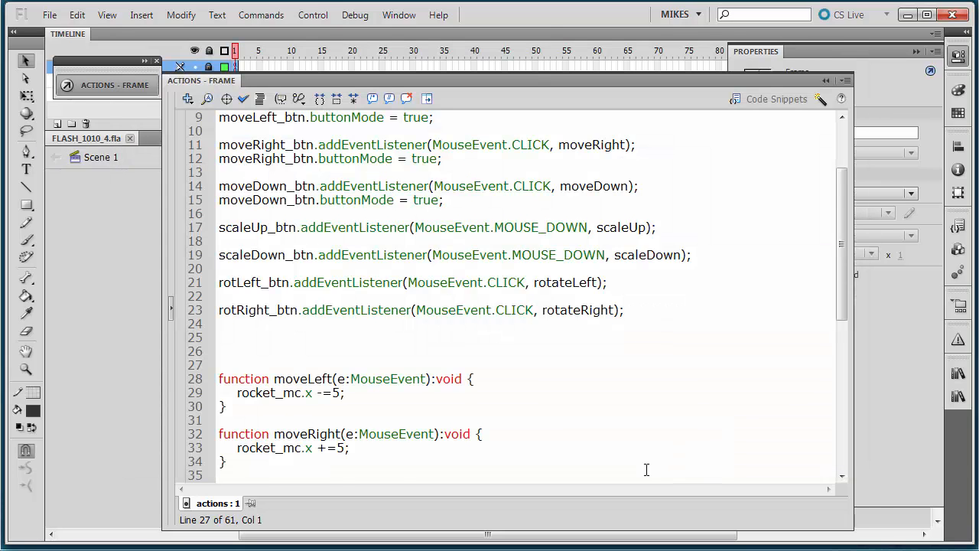
Insert an empty line after the closing brace of the scaleDown function to make room for another function
{"action": "scroll", "coordinate": [647, 471], "scroll_direction": "down", "scroll_amount": 1}
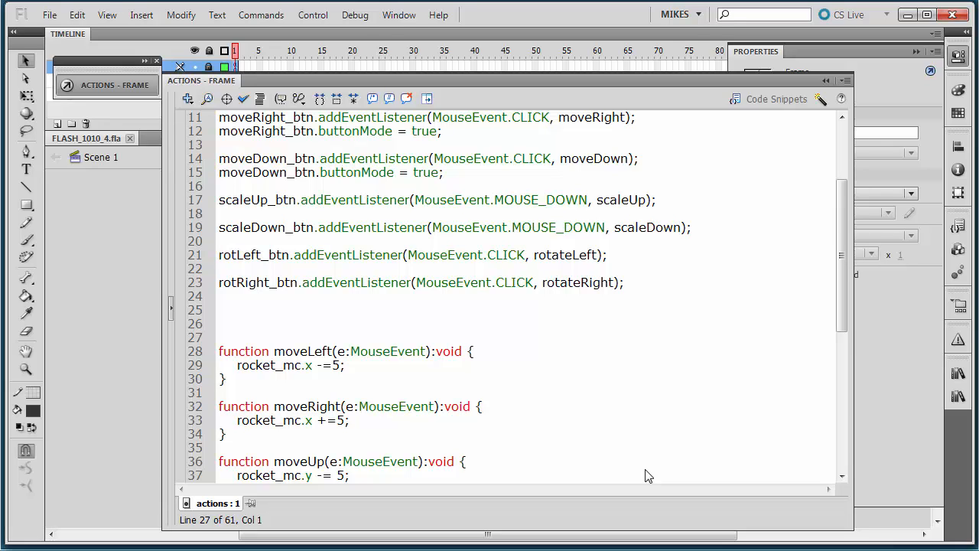
{"action": "left_click", "coordinate": [606, 447]}
{"action": "scroll", "coordinate": [605, 448], "scroll_direction": "down", "scroll_amount": 8}
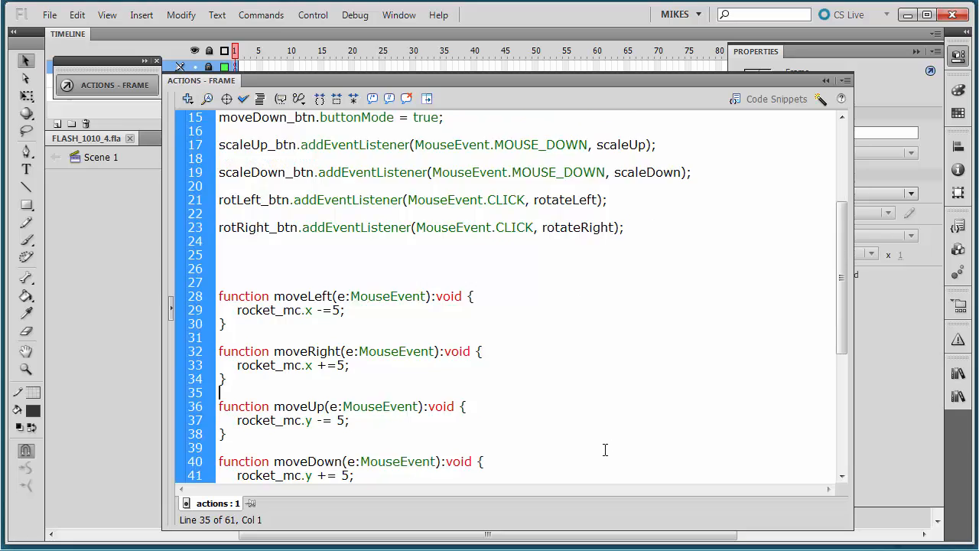
{"action": "left_click", "coordinate": [239, 350]}
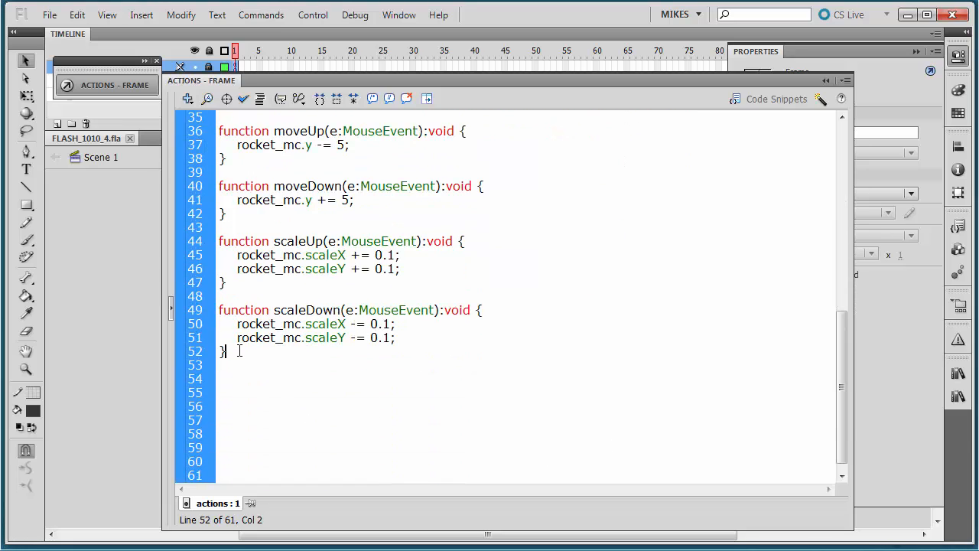
{"action": "key", "text": "Return"}
{"action": "key", "text": "Return"}
{"action": "scroll", "coordinate": [226, 340], "scroll_direction": "down", "scroll_amount": 1}
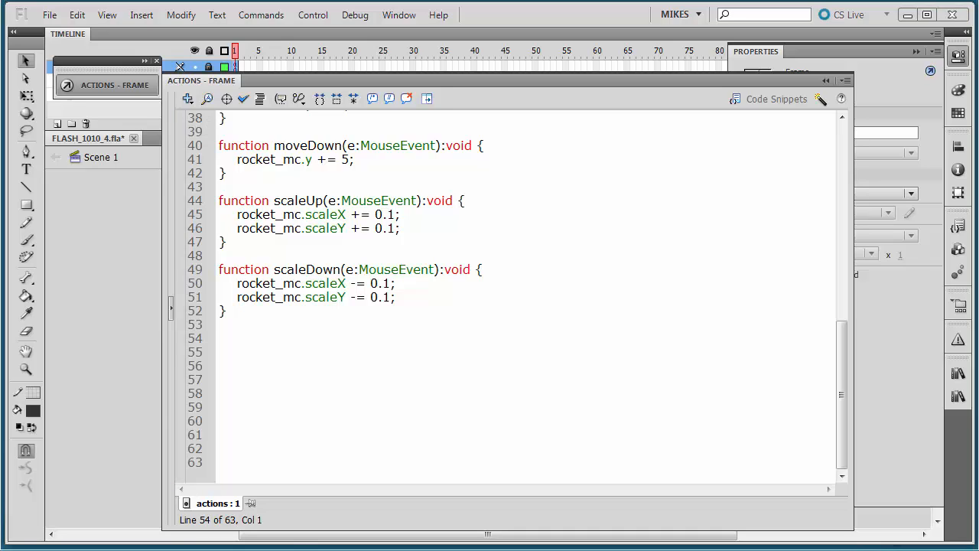
{"action": "left_click", "coordinate": [229, 352]}
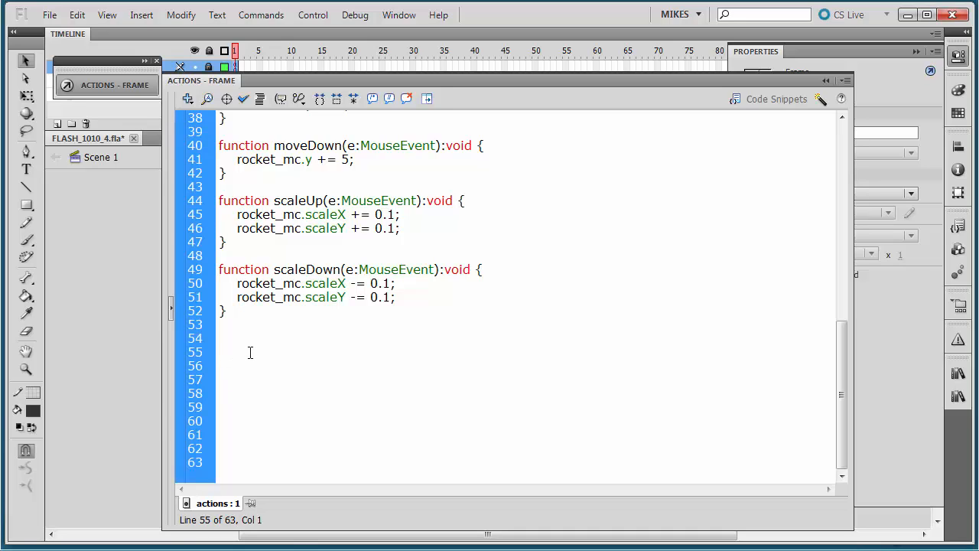
{"action": "key", "text": "BackSpace"}
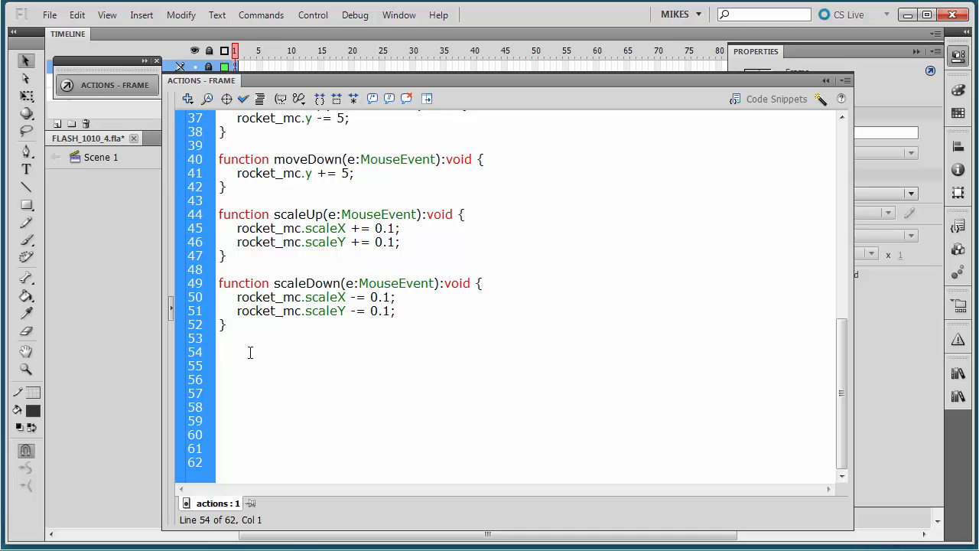
Write "function rotateLeft(e:MouseEvent):void {" with the body "rocket_mc.rotation -=5;" on line 54, two lines below the scaleDown function
{"action": "type", "text": "function rotateLeft("}
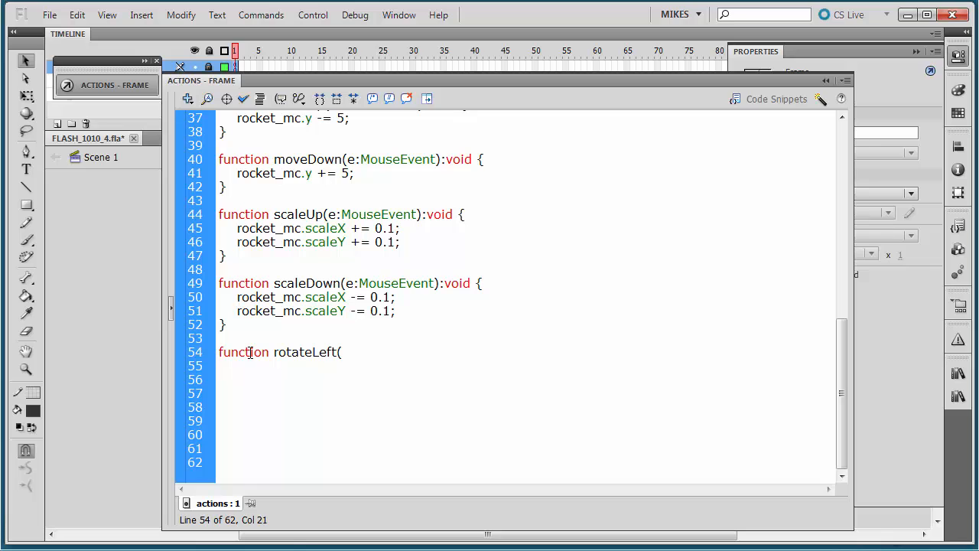
{"action": "type", "text": "e:MouseEv"}
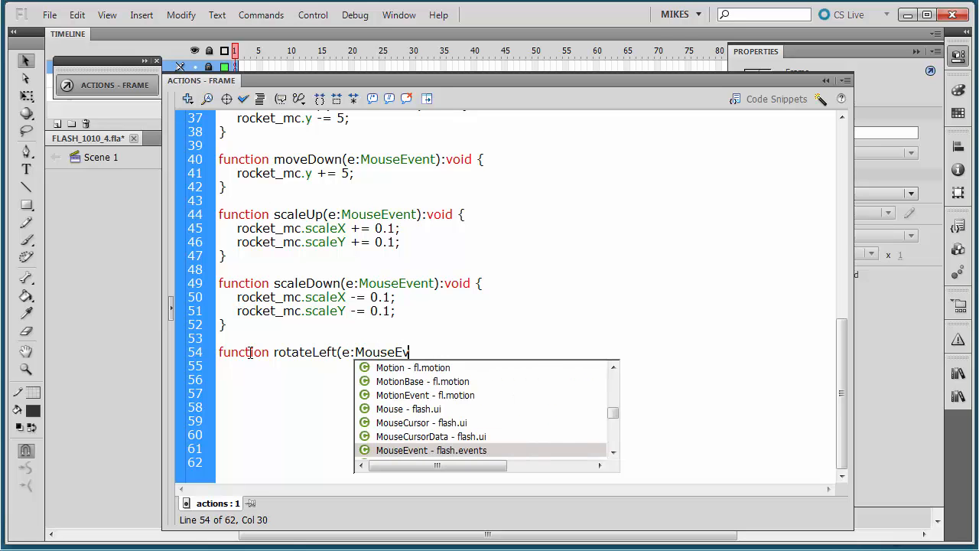
{"action": "type", "text": "ent)"}
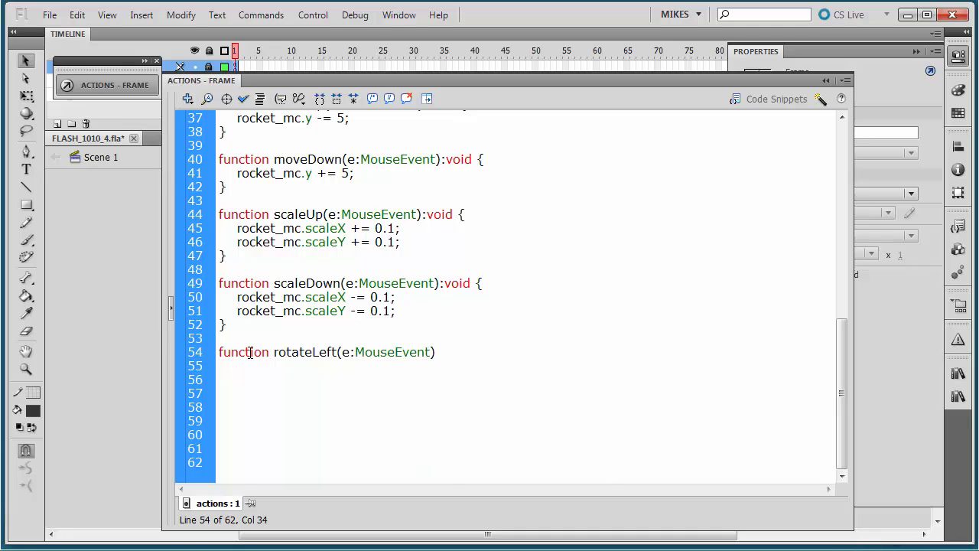
{"action": "type", "text": ":void {"}
{"action": "key", "text": "Return"}
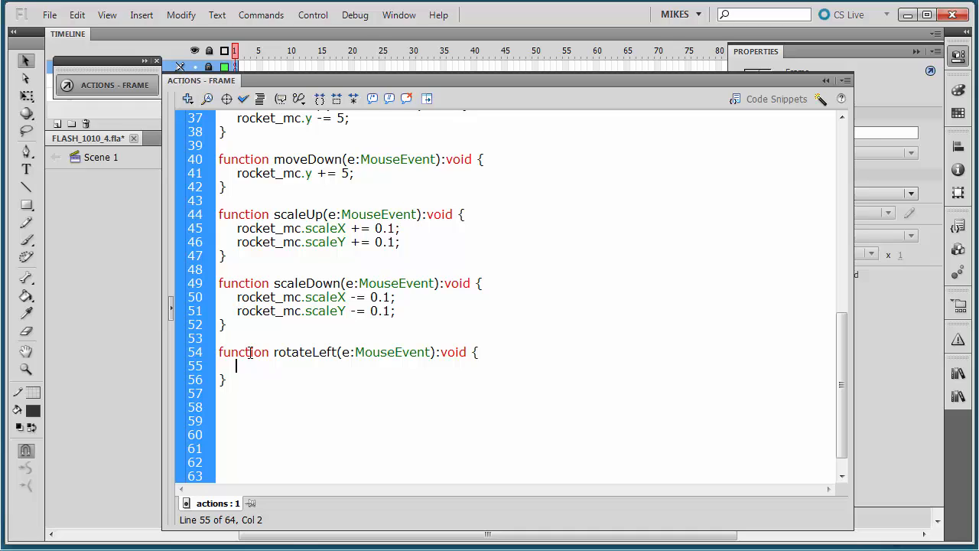
{"action": "type", "text": "rocket_mc.rotation "}
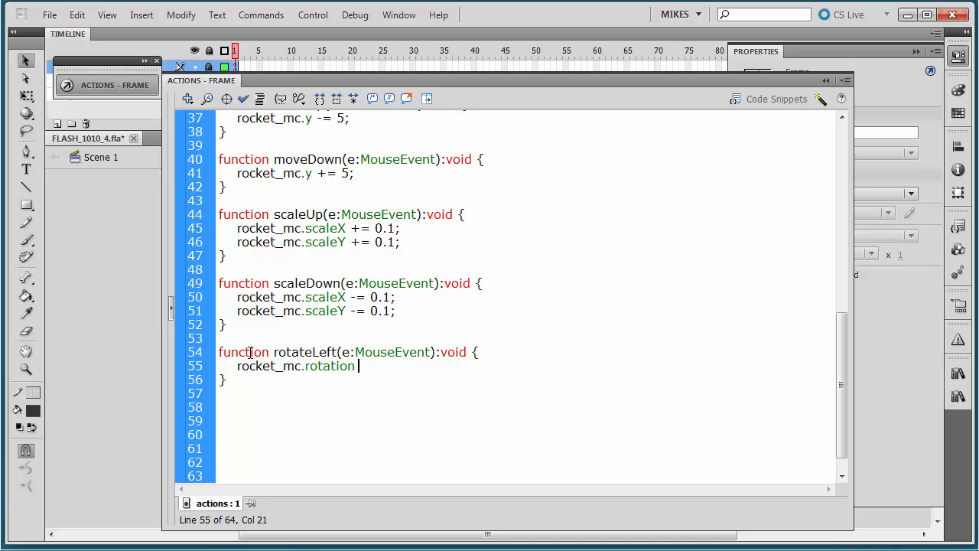
{"action": "type", "text": "-=5;"}
Copy the whole rotateLeft function and paste a duplicate two lines below its closing brace
{"action": "left_click_drag", "start_coordinate": [245, 383], "coordinate": [220, 358]}
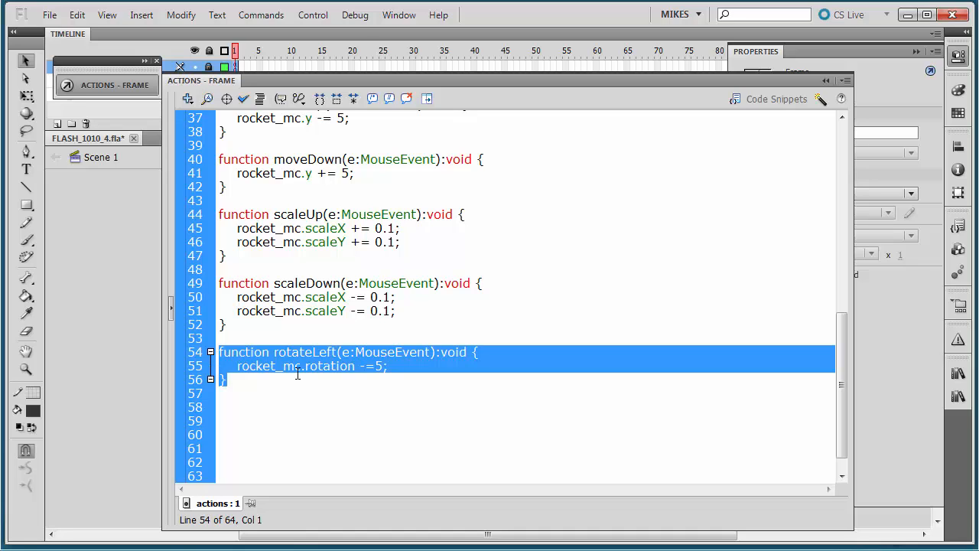
{"action": "left_click", "coordinate": [250, 386]}
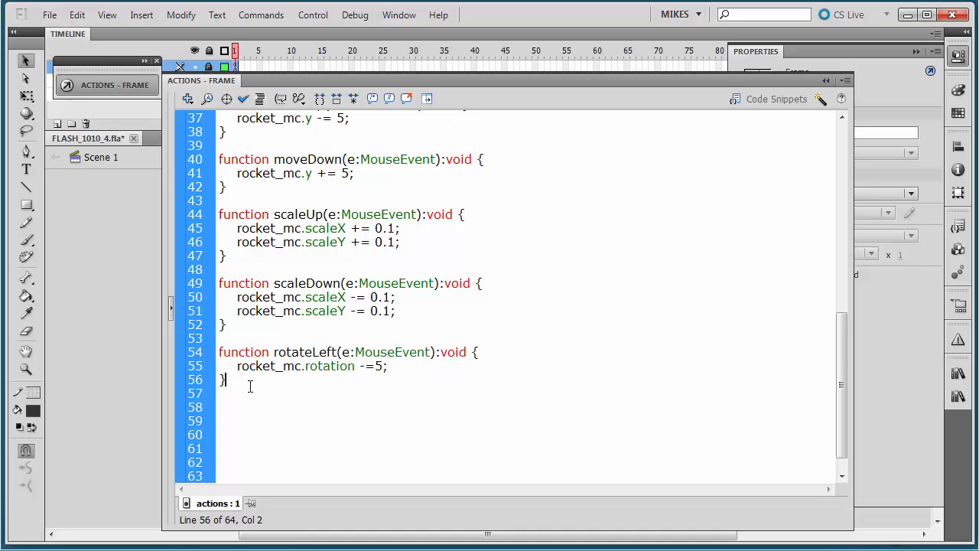
{"action": "key", "text": "Return"}
{"action": "key", "text": "Return"}
{"action": "type", "text": "function rotateLeft(e:MouseEvent):void { \trocket_mc.rotation -=5; }"}
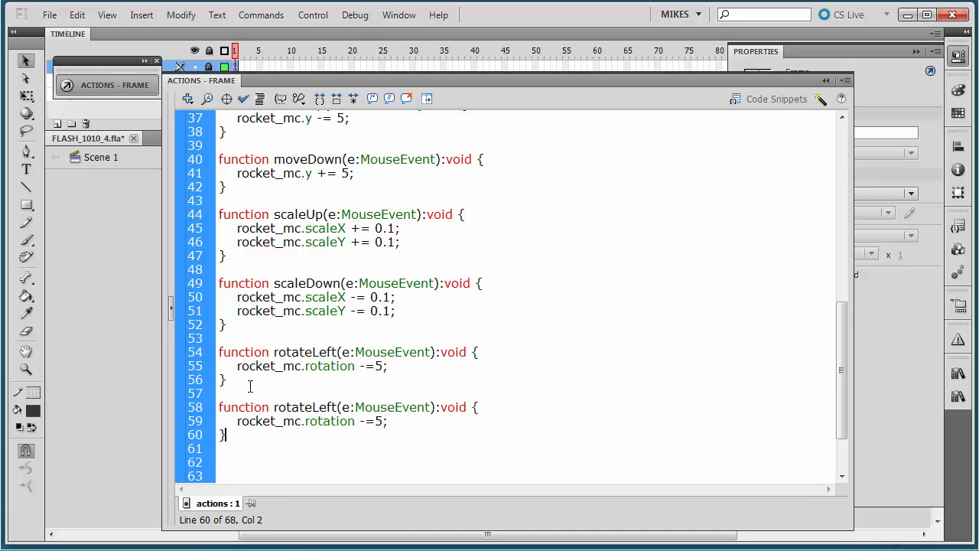
Rename the duplicated rotateLeft function to rotateRight
{"action": "left_click", "coordinate": [333, 407]}
{"action": "key", "text": "Right"}
{"action": "key", "text": "BackSpace"}
{"action": "key", "text": "BackSpace"}
{"action": "key", "text": "BackSpace"}
{"action": "key", "text": "BackSpace"}
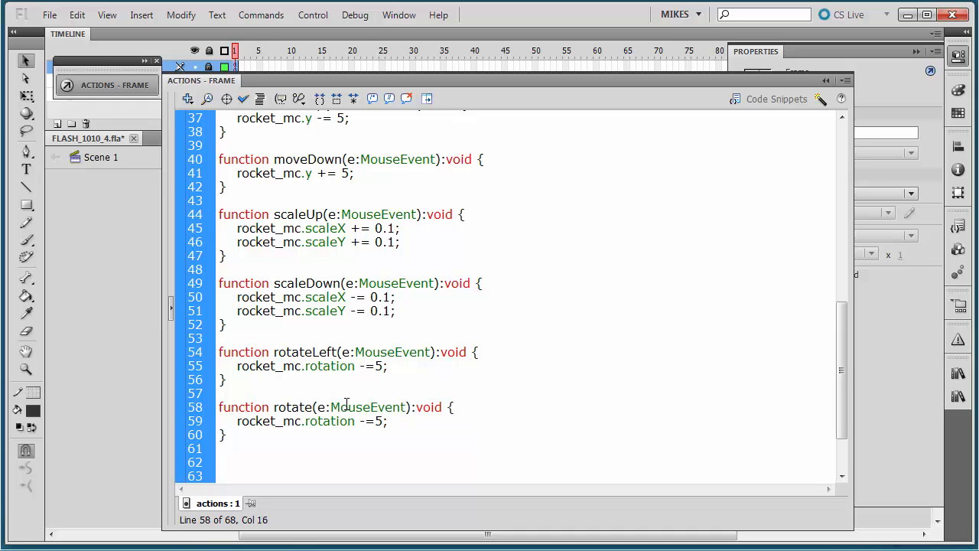
{"action": "type", "text": "Riaght"}
{"action": "key", "text": "BackSpace"}
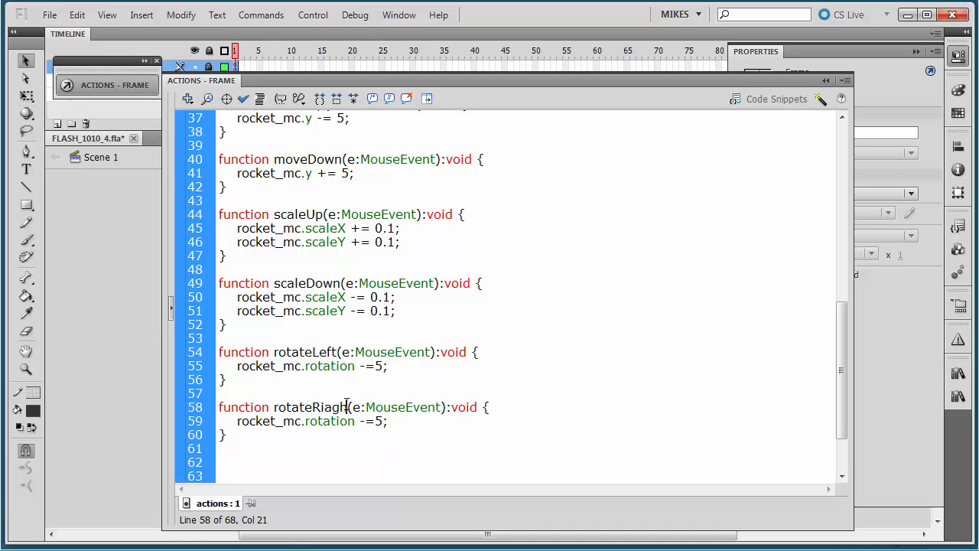
{"action": "key", "text": "BackSpace"}
{"action": "key", "text": "BackSpace"}
{"action": "key", "text": "BackSpace"}
{"action": "type", "text": "ght"}
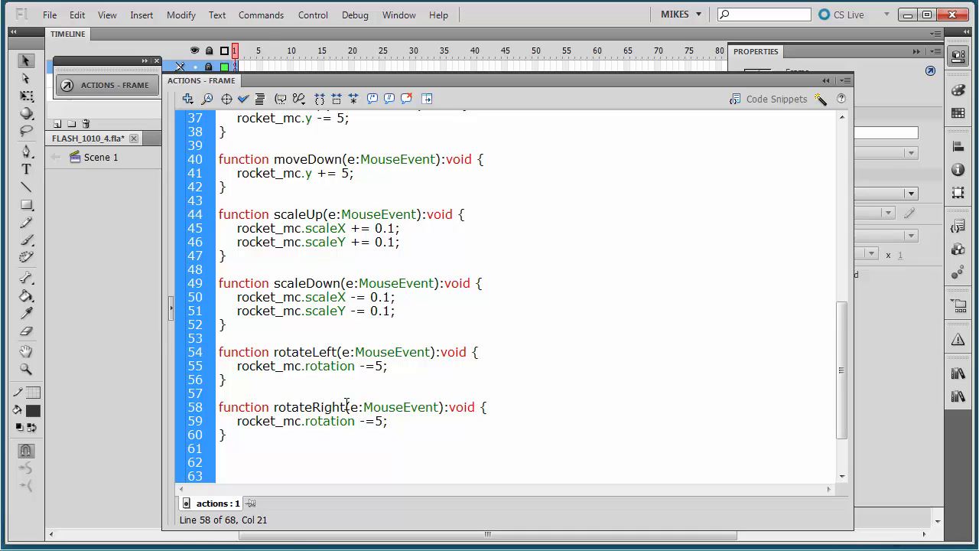
Change the rotation operator in the rotateRight function to += and save the file
{"action": "left_click", "coordinate": [366, 421]}
{"action": "key", "text": "BackSpace"}
{"action": "type", "text": "+"}
{"action": "key", "text": "BackSpace"}
{"action": "type", "text": "+"}
{"action": "scroll", "coordinate": [447, 346], "scroll_direction": "down", "scroll_amount": 2}
{"action": "scroll", "coordinate": [447, 347], "scroll_direction": "down", "scroll_amount": 1}
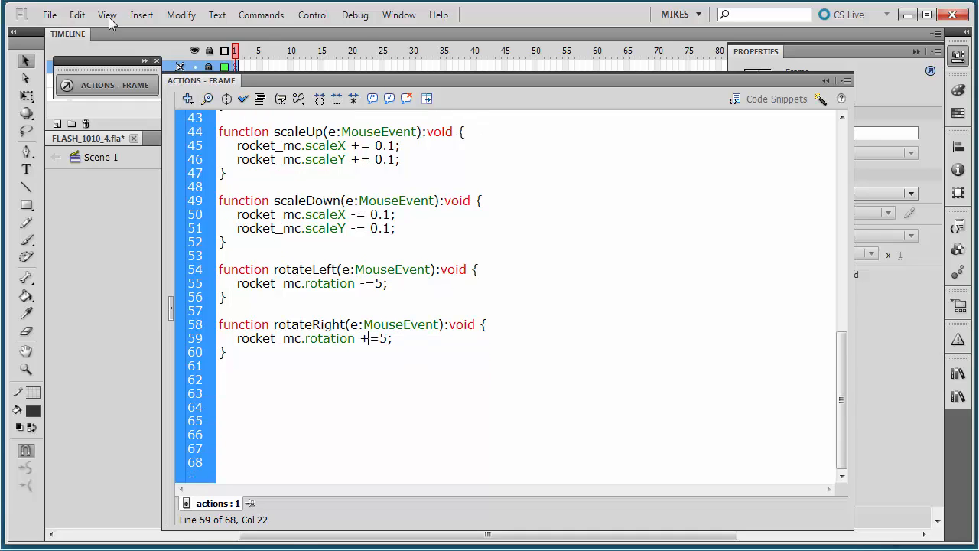
{"action": "left_click", "coordinate": [49, 15]}
{"action": "left_click", "coordinate": [69, 139]}
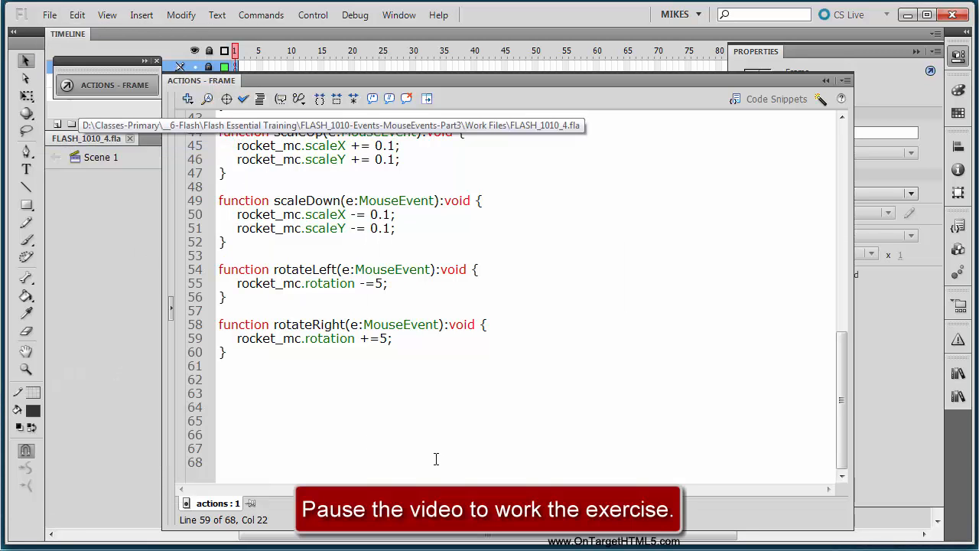
Collapse the script editor, test the movie, and try the Scale up and down buttons on the rocket
{"action": "left_click", "coordinate": [626, 462]}
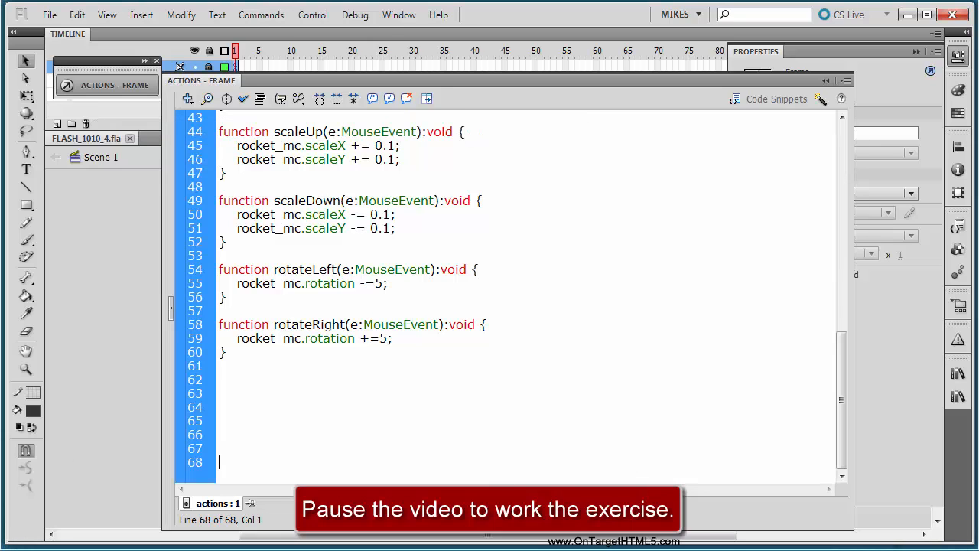
{"action": "left_click", "coordinate": [820, 83]}
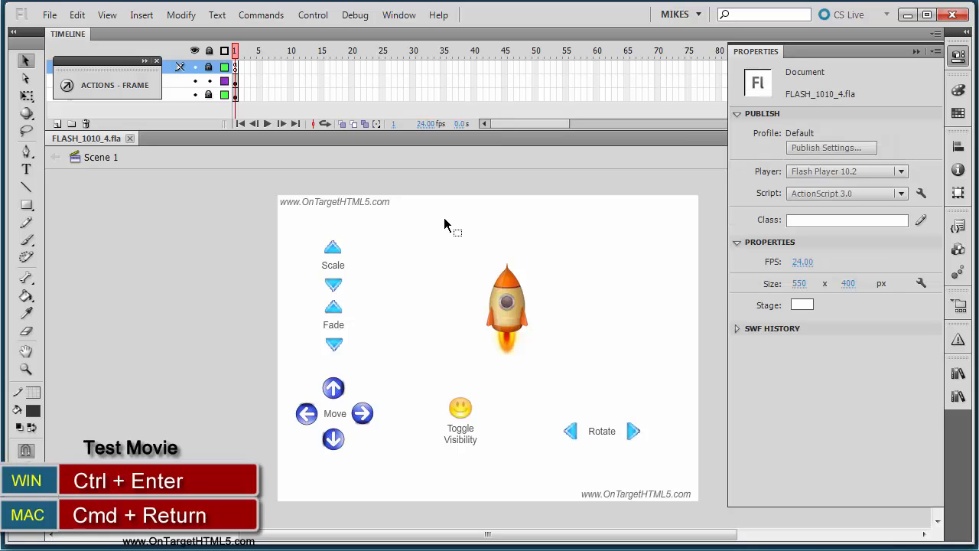
{"action": "key", "text": "ctrl+Return"}
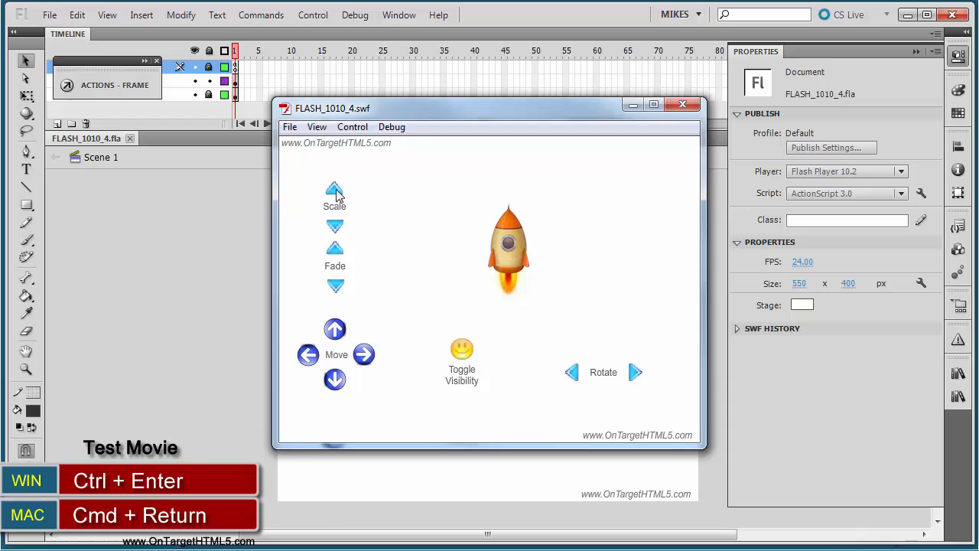
{"action": "left_click", "coordinate": [334, 191]}
{"action": "left_click", "coordinate": [334, 226]}
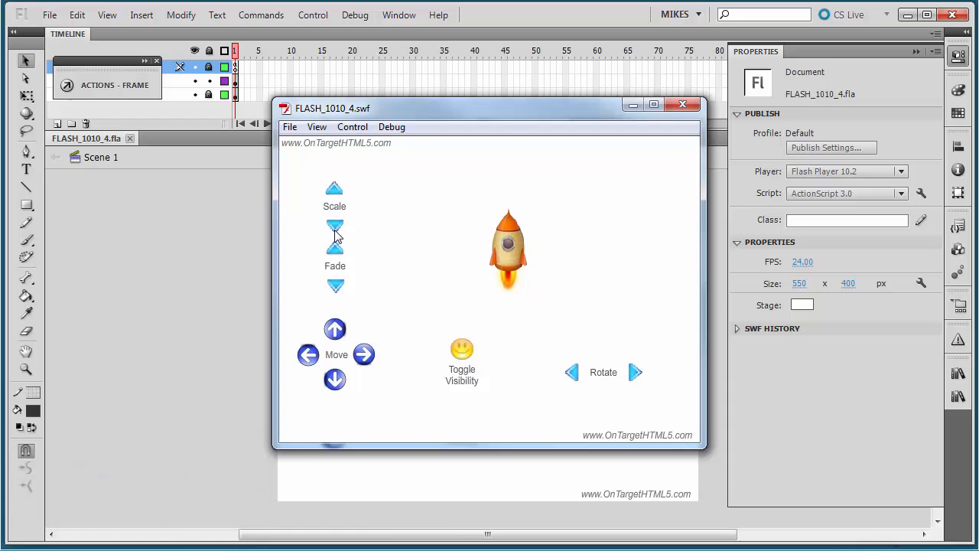
Try the Move up, right, left and down buttons on the rocket in the test movie
{"action": "left_click", "coordinate": [334, 329]}
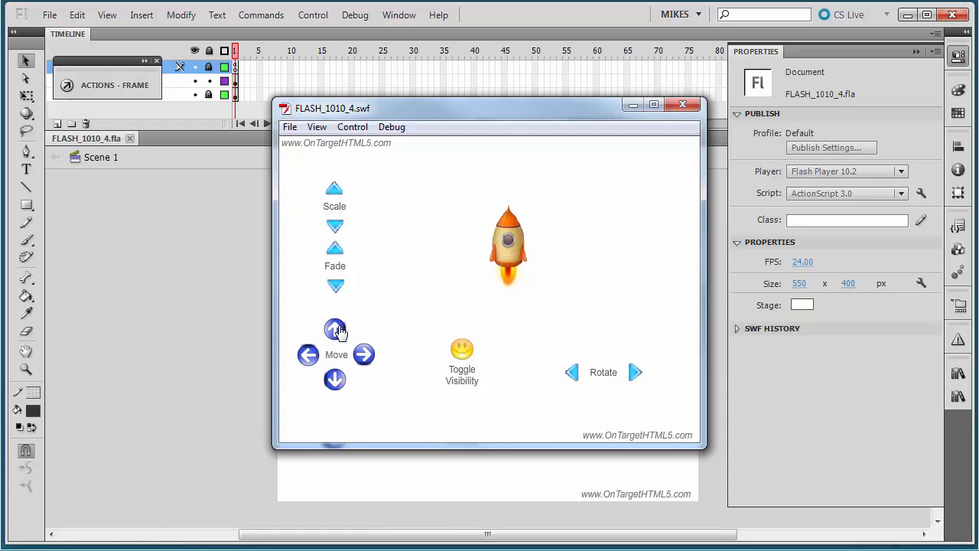
{"action": "left_click", "coordinate": [365, 355]}
{"action": "left_click", "coordinate": [364, 356]}
{"action": "left_click", "coordinate": [364, 356]}
{"action": "left_click", "coordinate": [308, 355]}
{"action": "left_click", "coordinate": [308, 355]}
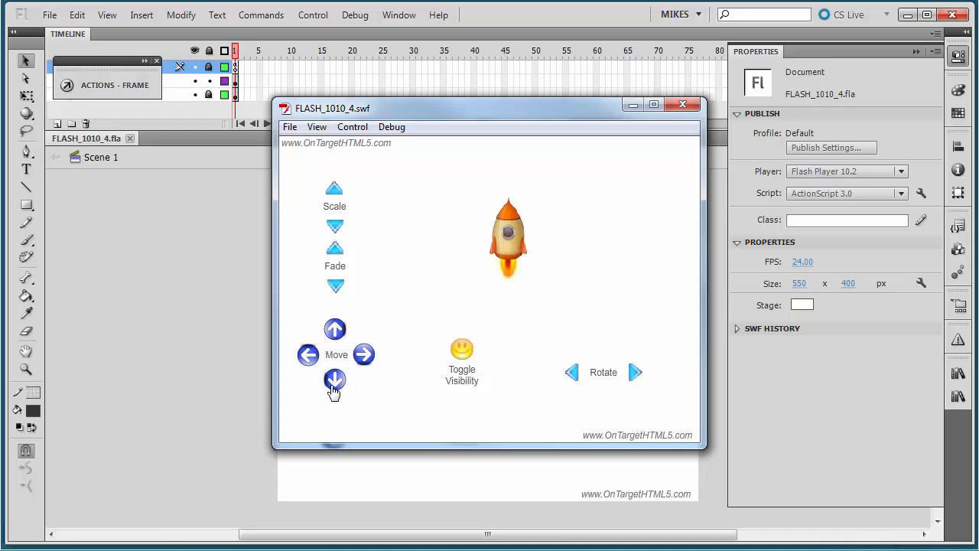
{"action": "left_click", "coordinate": [334, 378]}
{"action": "left_click", "coordinate": [334, 378]}
{"action": "left_click", "coordinate": [334, 378]}
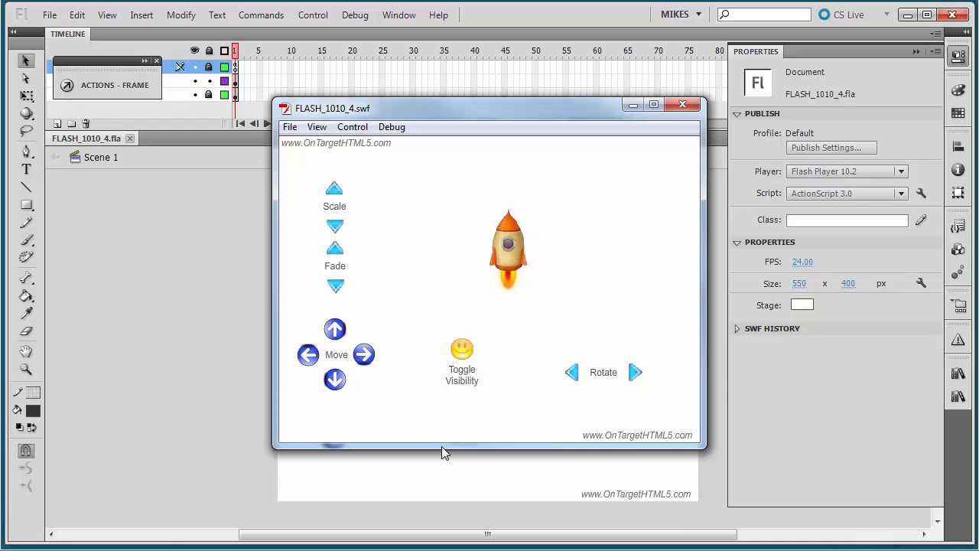
Try the Rotate left and right buttons on the rocket, then close the test movie
{"action": "left_click", "coordinate": [572, 373]}
{"action": "left_click", "coordinate": [572, 373]}
{"action": "left_click", "coordinate": [635, 372]}
{"action": "left_click", "coordinate": [635, 373]}
{"action": "left_click", "coordinate": [635, 373]}
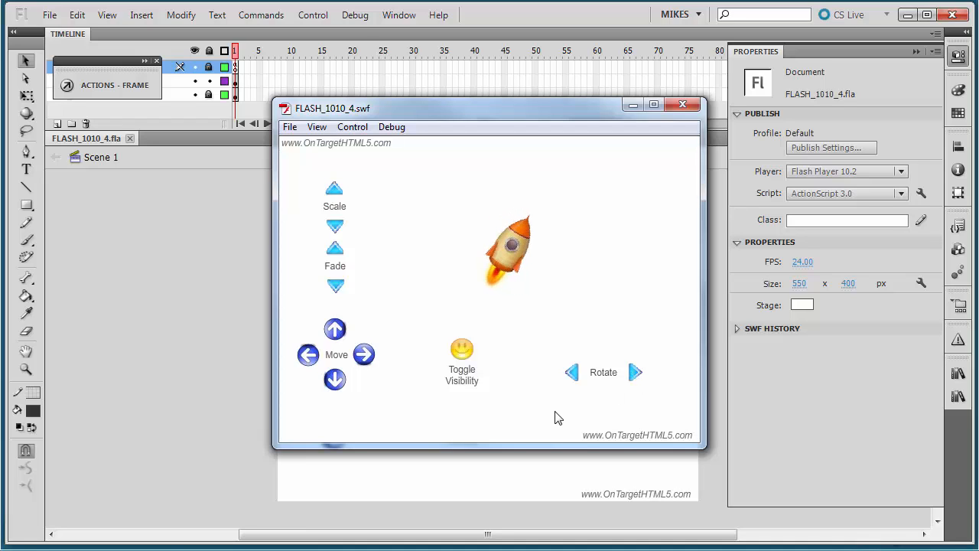
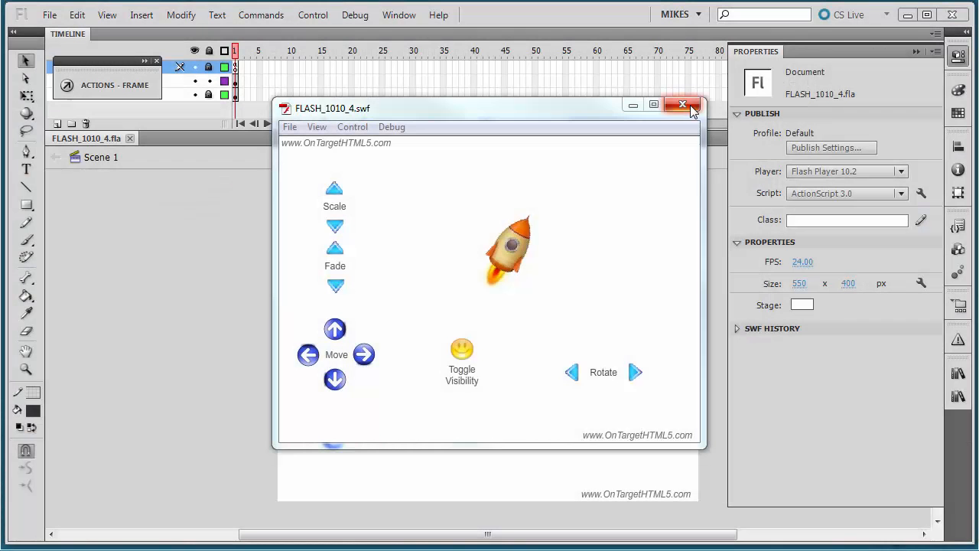
{"action": "left_click", "coordinate": [690, 104]}
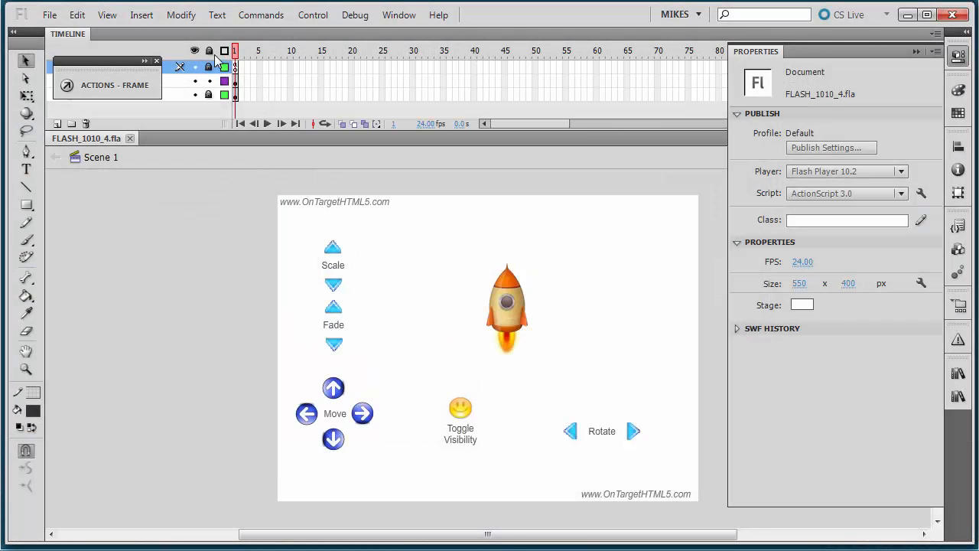
Reopen the script on frame 1 of the actions layer and return to its earlier functions
{"action": "left_click", "coordinate": [237, 67]}
{"action": "left_click", "coordinate": [114, 85]}
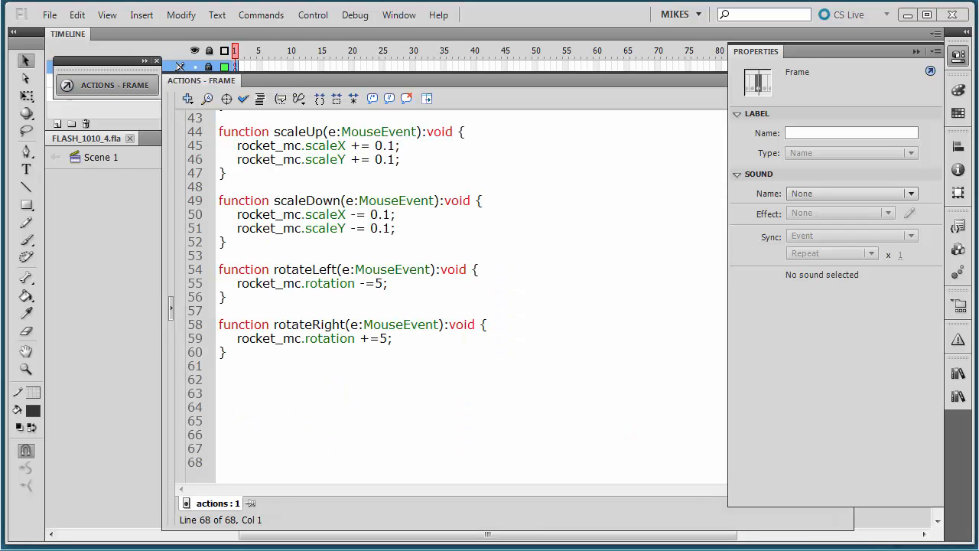
{"action": "left_click", "coordinate": [280, 352]}
{"action": "scroll", "coordinate": [280, 351], "scroll_direction": "up", "scroll_amount": 10}
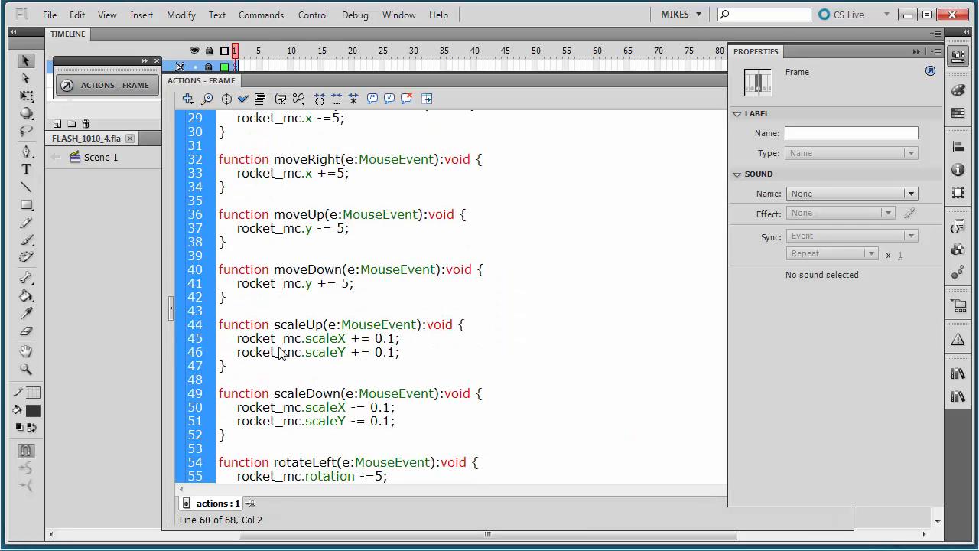
Add the line fadeIn_btn.addEventListener(MouseEvent.CLICK, fadeIn); below the rotRight_btn listener, separated by a blank line
{"action": "scroll", "coordinate": [280, 352], "scroll_direction": "up", "scroll_amount": 3}
{"action": "left_click", "coordinate": [634, 367]}
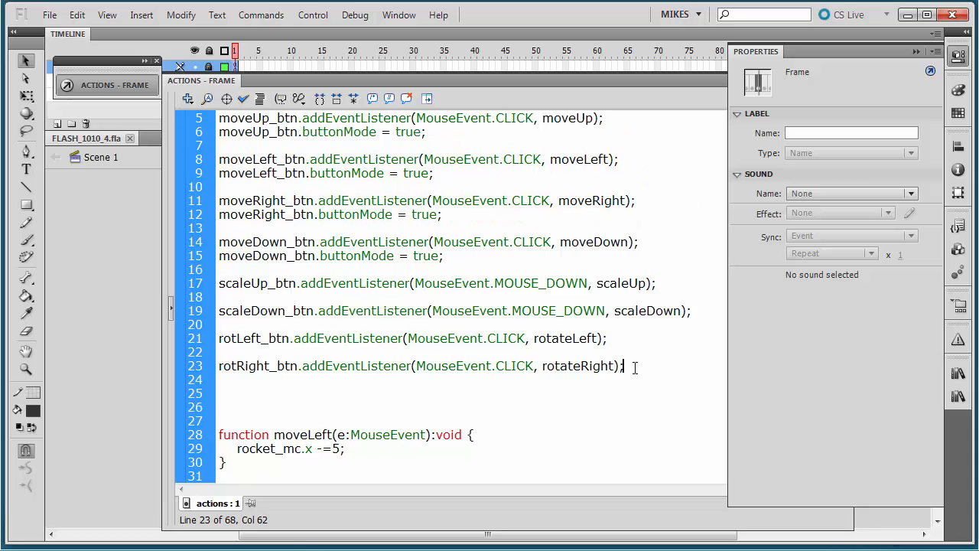
{"action": "key", "text": "Return"}
{"action": "key", "text": "Return"}
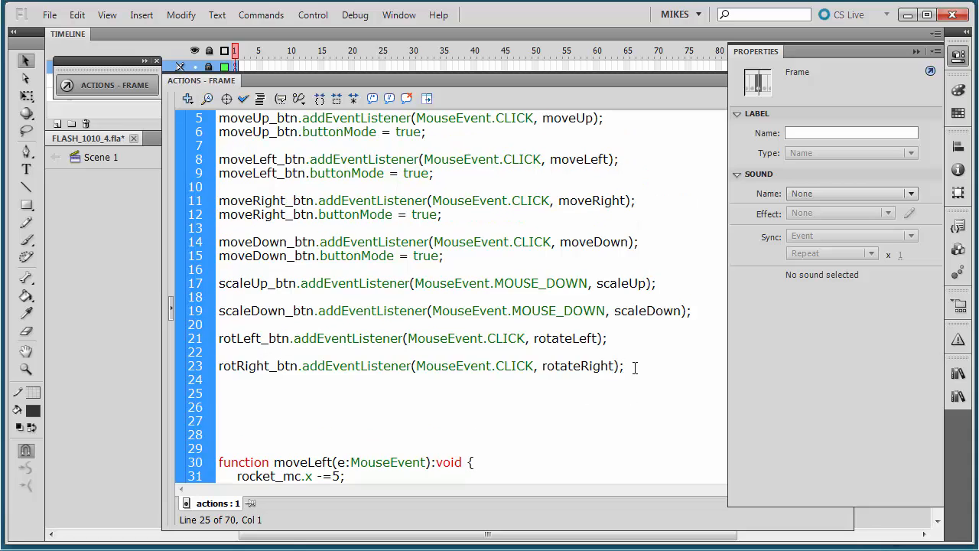
{"action": "type", "text": "fadeIn_btn.addEventLis"}
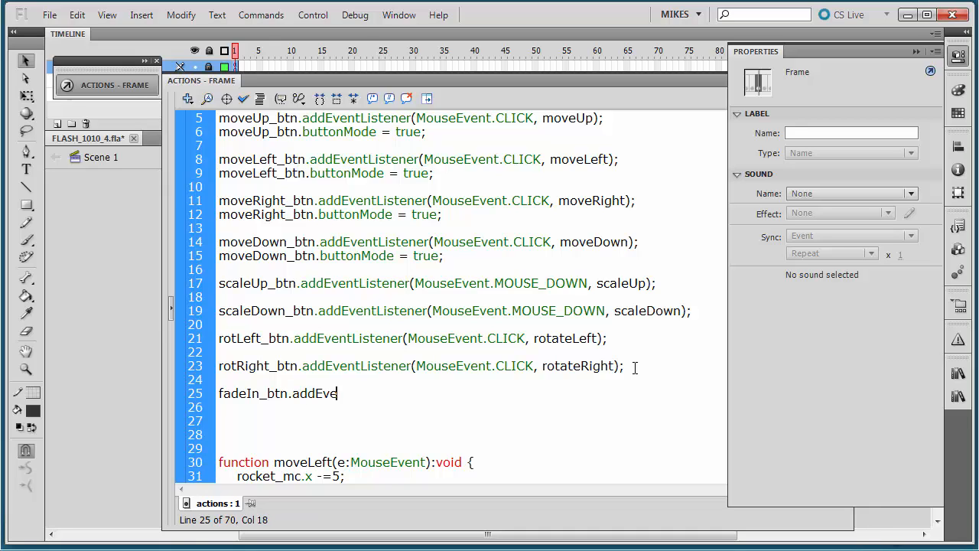
{"action": "type", "text": "ener(Mo"}
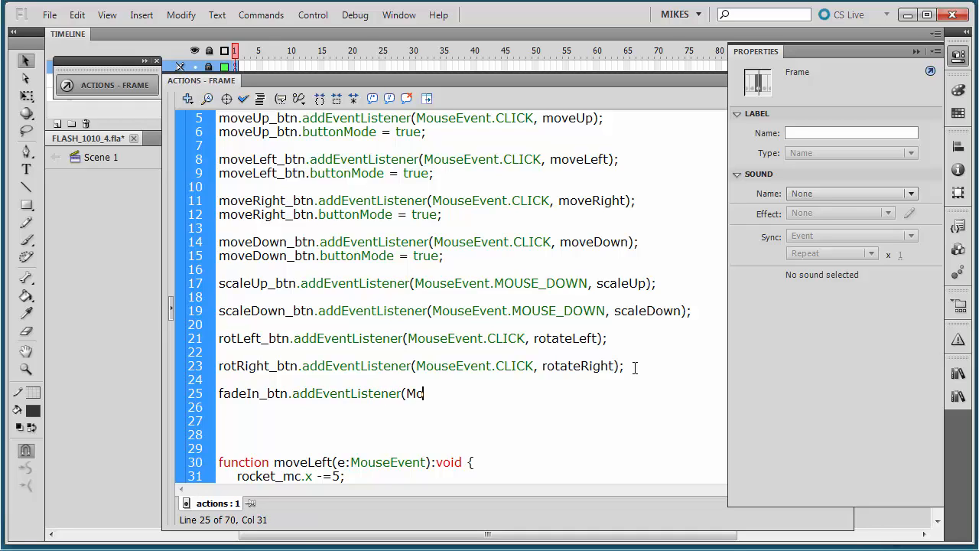
{"action": "type", "text": "useEvent."}
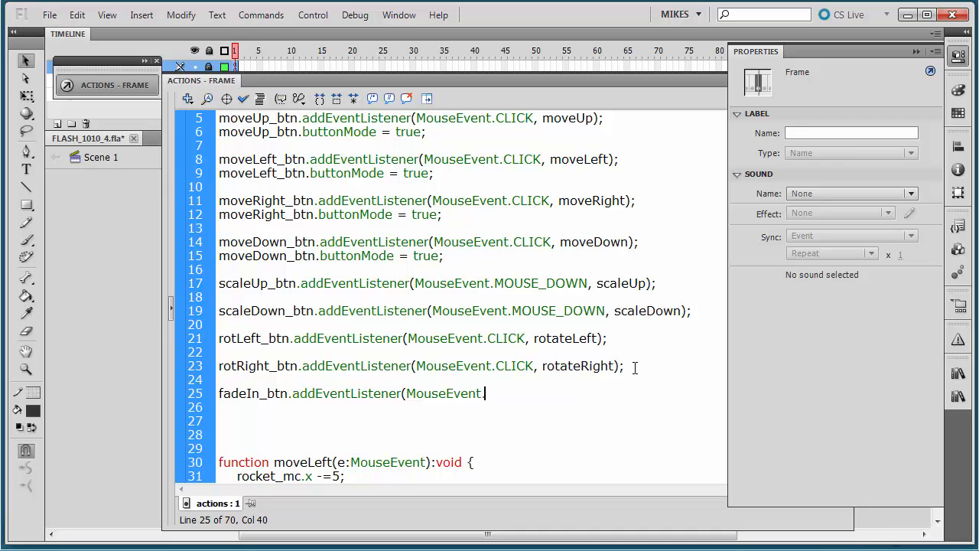
{"action": "type", "text": "CLI"}
{"action": "type", "text": "CK"}
{"action": "type", "text": ", "}
{"action": "type", "text": "fadeIn"}
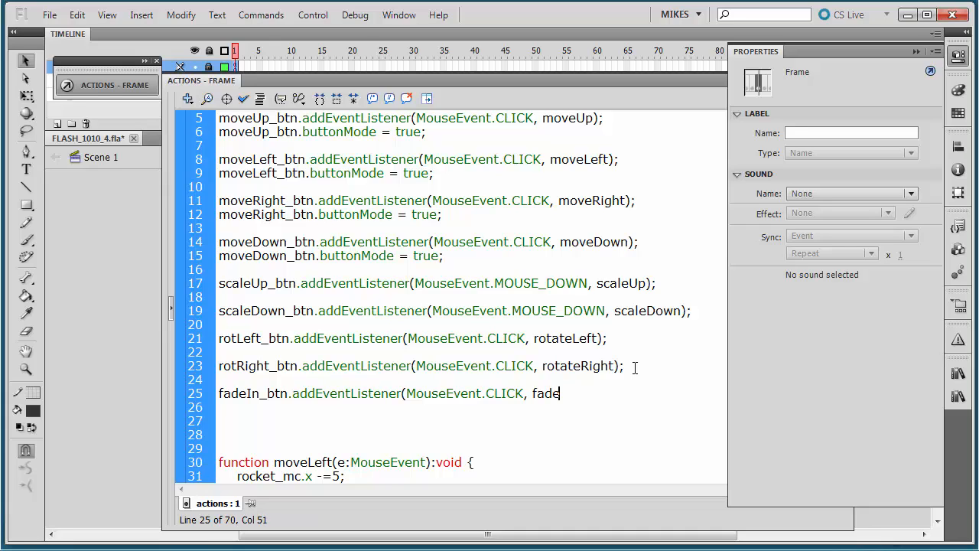
{"action": "type", "text": ");"}
Duplicate the fadeIn_btn listener line two lines below the original
{"action": "scroll", "coordinate": [660, 393], "scroll_direction": "down", "scroll_amount": 1}
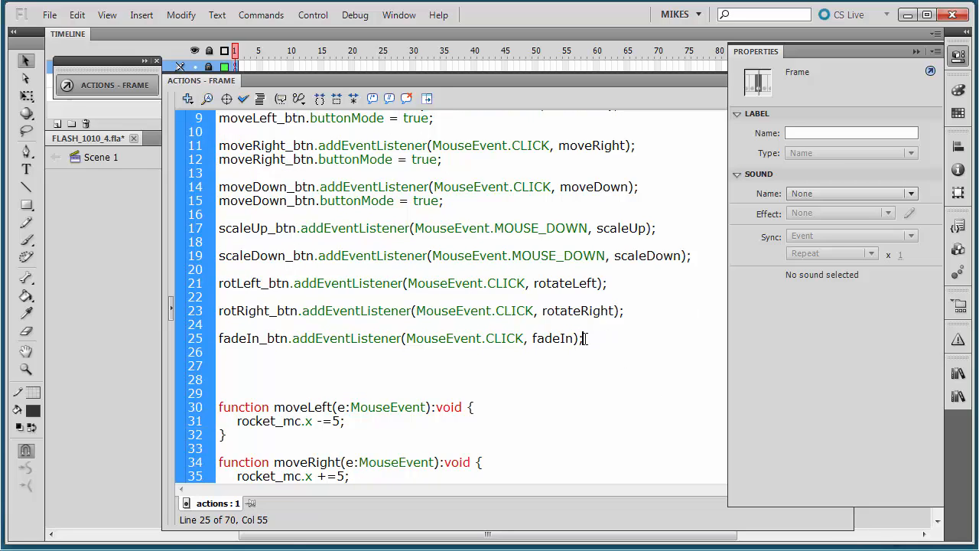
{"action": "left_click_drag", "start_coordinate": [584, 338], "coordinate": [176, 338]}
{"action": "key", "text": "ctrl+c"}
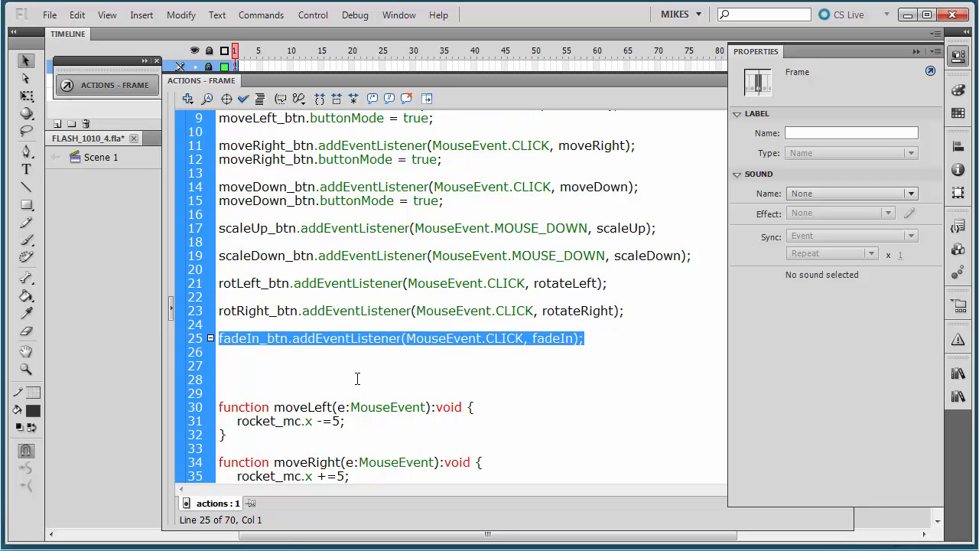
{"action": "left_click", "coordinate": [596, 342]}
{"action": "key", "text": "Return"}
{"action": "key", "text": "Return"}
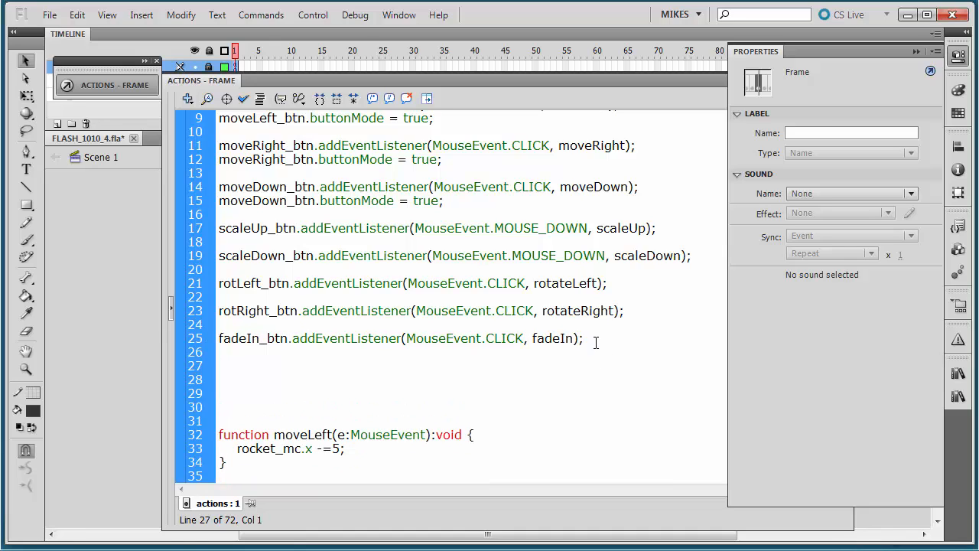
{"action": "key", "text": "ctrl+v"}
Change the copied listener to use the fadeOut_btn button and the fadeOut function
{"action": "left_click", "coordinate": [261, 366]}
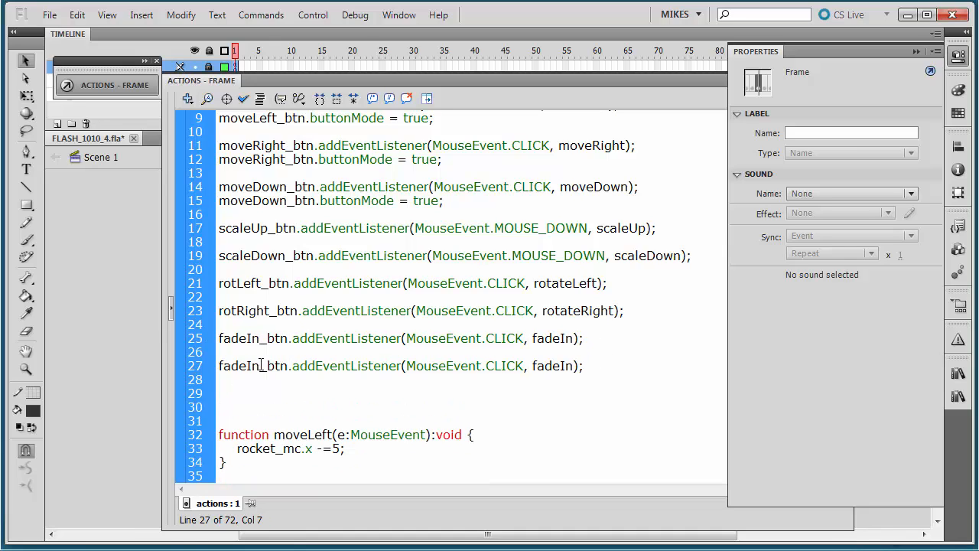
{"action": "key", "text": "BackSpace"}
{"action": "key", "text": "BackSpace"}
{"action": "type", "text": "Out"}
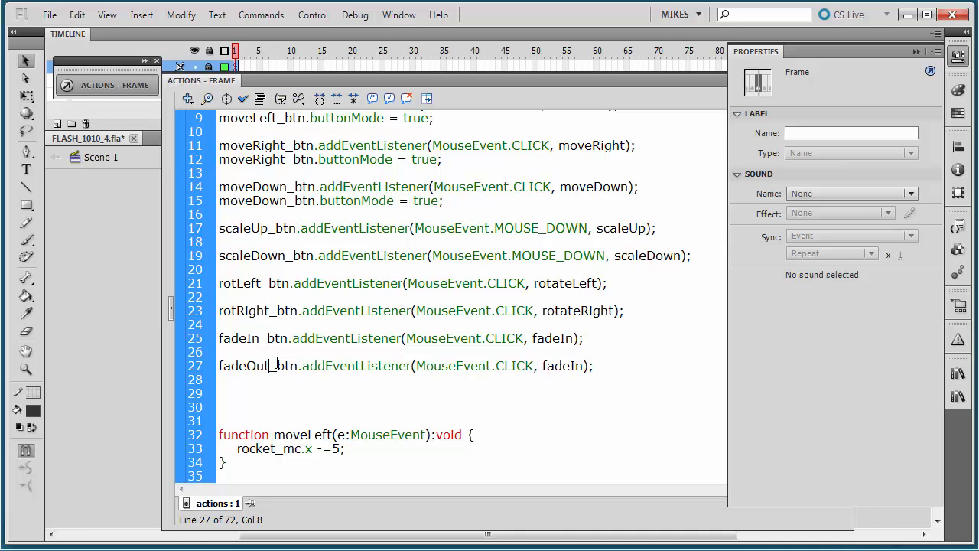
{"action": "left_click", "coordinate": [577, 365]}
{"action": "key", "text": "BackSpace"}
{"action": "key", "text": "BackSpace"}
{"action": "type", "text": "Out"}
{"action": "left_click", "coordinate": [590, 379]}
Declare function fadeIn(e:MouseEvent):void with an opening brace below the rotateRight function
{"action": "scroll", "coordinate": [588, 377], "scroll_direction": "down", "scroll_amount": 4}
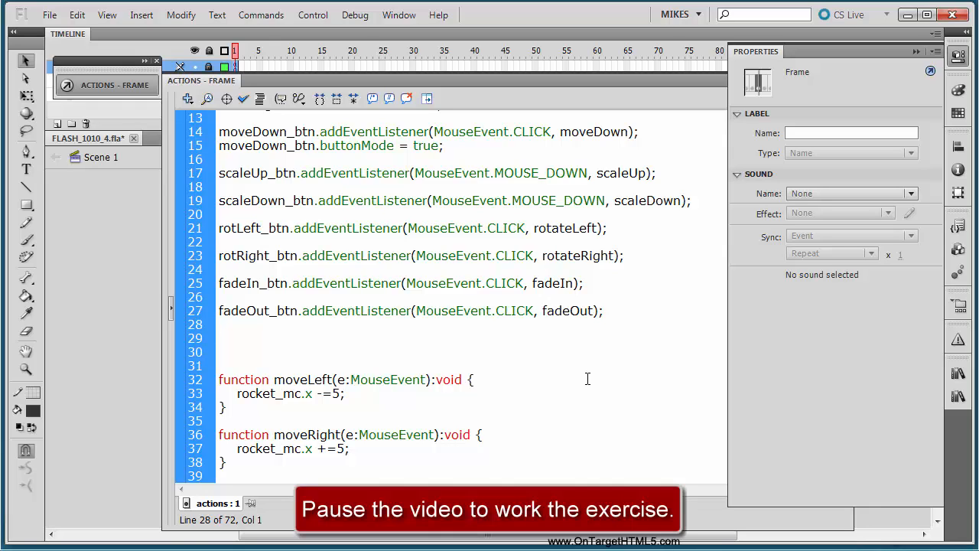
{"action": "left_click", "coordinate": [574, 393]}
{"action": "scroll", "coordinate": [575, 392], "scroll_direction": "down", "scroll_amount": 3}
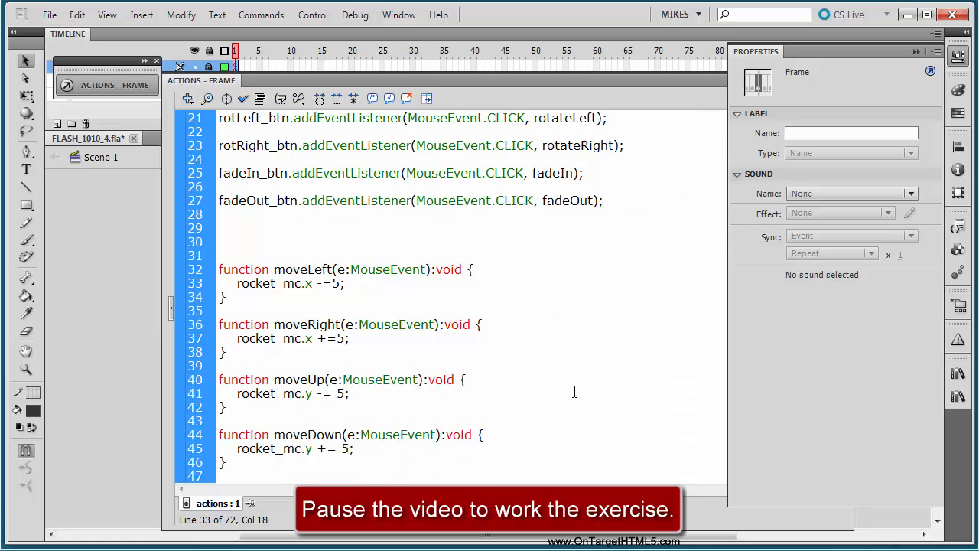
{"action": "scroll", "coordinate": [575, 392], "scroll_direction": "down", "scroll_amount": 9}
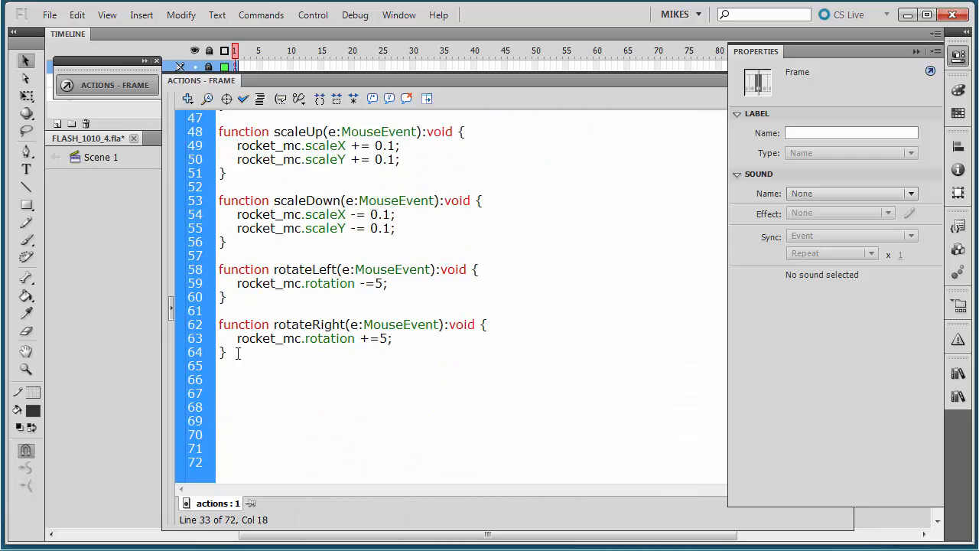
{"action": "left_click", "coordinate": [237, 353]}
{"action": "key", "text": "Return"}
{"action": "key", "text": "Return"}
{"action": "type", "text": "function fadeIn"}
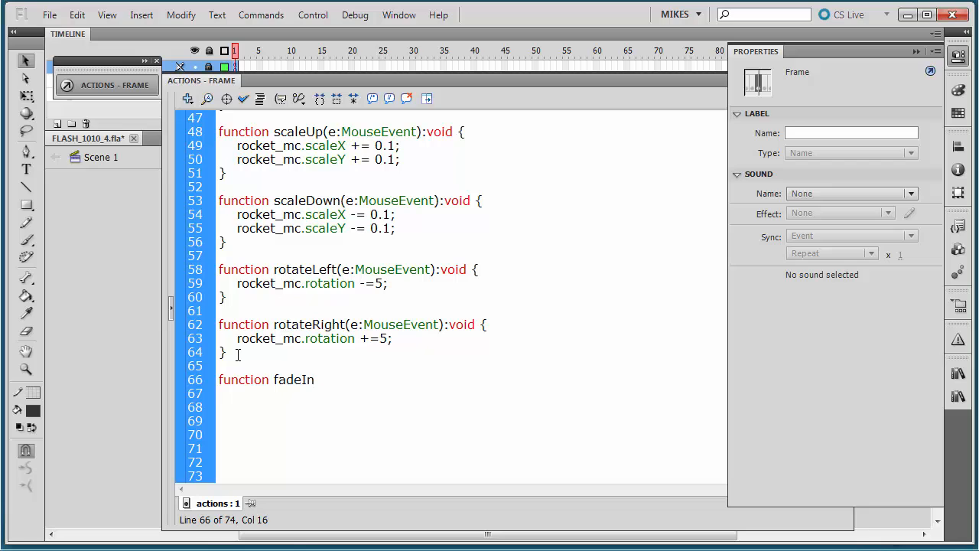
{"action": "type", "text": "(e:"}
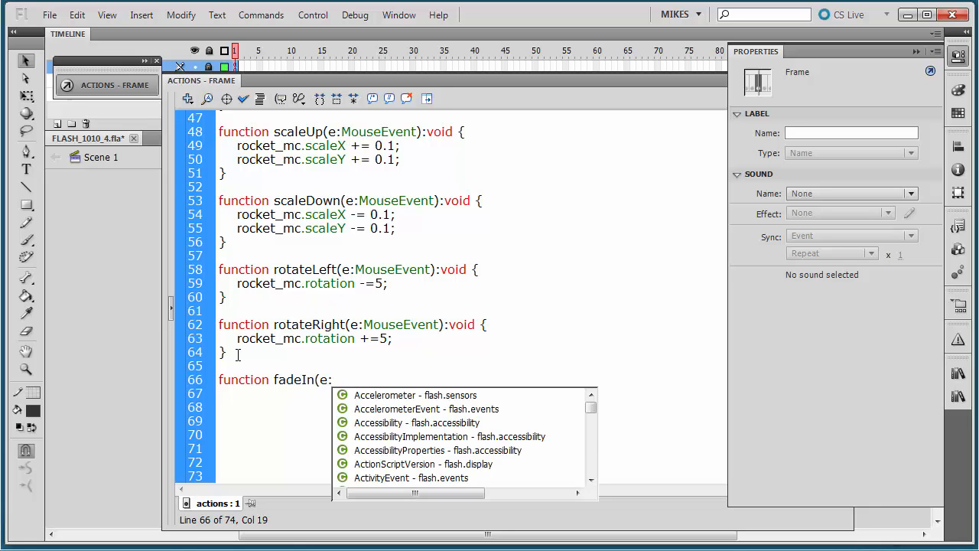
{"action": "type", "text": "MouseEvent"}
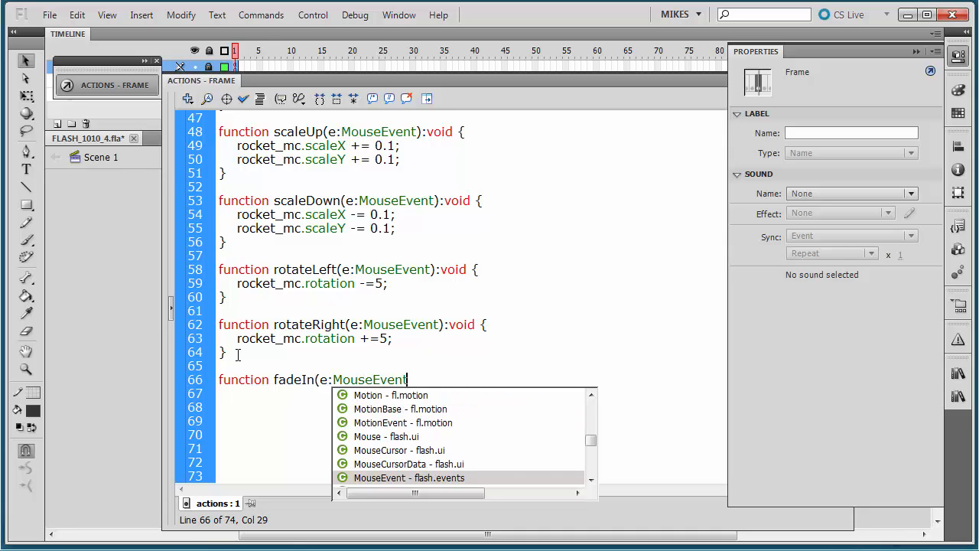
{"action": "type", "text": ")"}
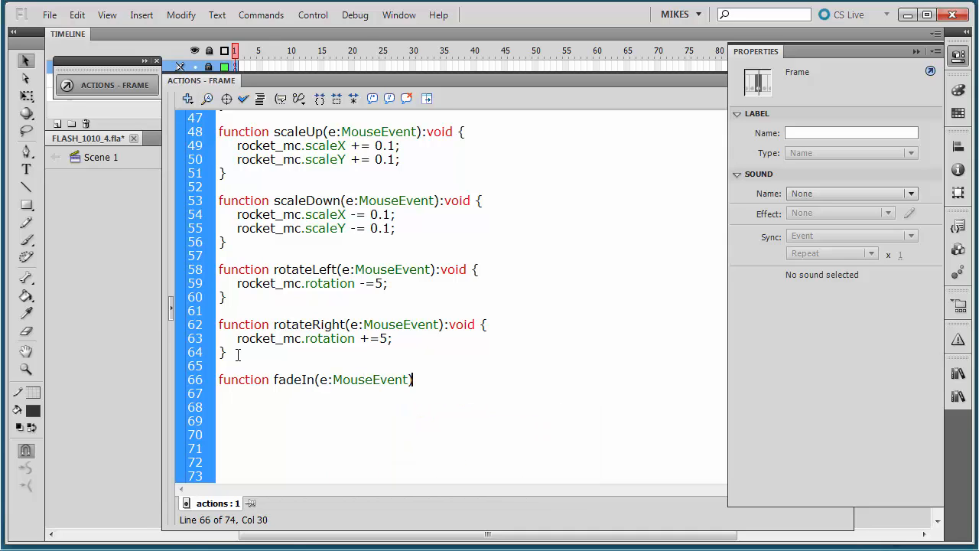
{"action": "type", "text": ":voiu"}
{"action": "key", "text": "BackSpace"}
{"action": "key", "text": "BackSpace"}
{"action": "type", "text": "id {"}
Fill the fadeIn function body with rocket_mc.alpha += 0.1; on its own line
{"action": "key", "text": "Return"}
{"action": "type", "text": "rocket_mc"}
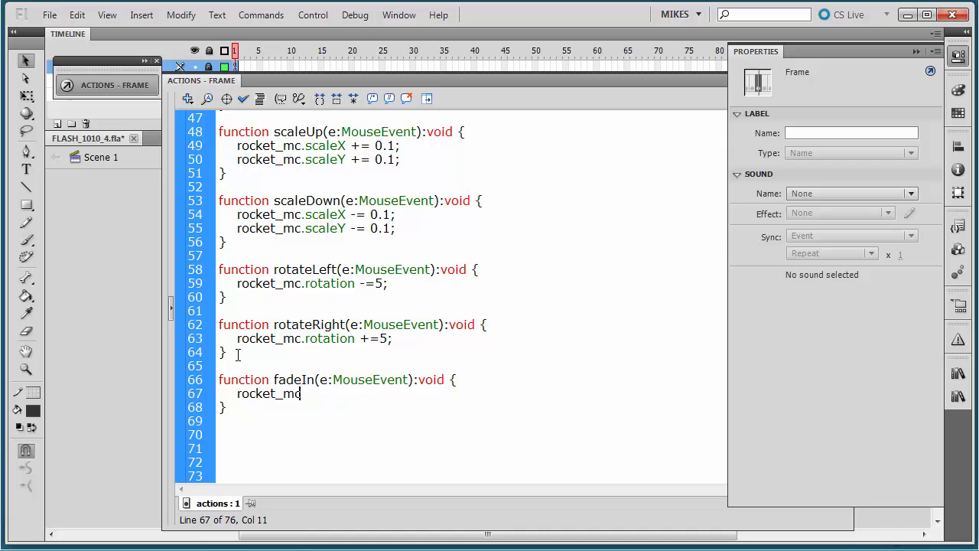
{"action": "type", "text": ".alpha += 0.1;"}
Duplicate the whole fadeIn function below itself and rename the copy fadeOut
{"action": "scroll", "coordinate": [214, 375], "scroll_direction": "down", "scroll_amount": 1}
{"action": "left_click_drag", "start_coordinate": [229, 380], "coordinate": [211, 353]}
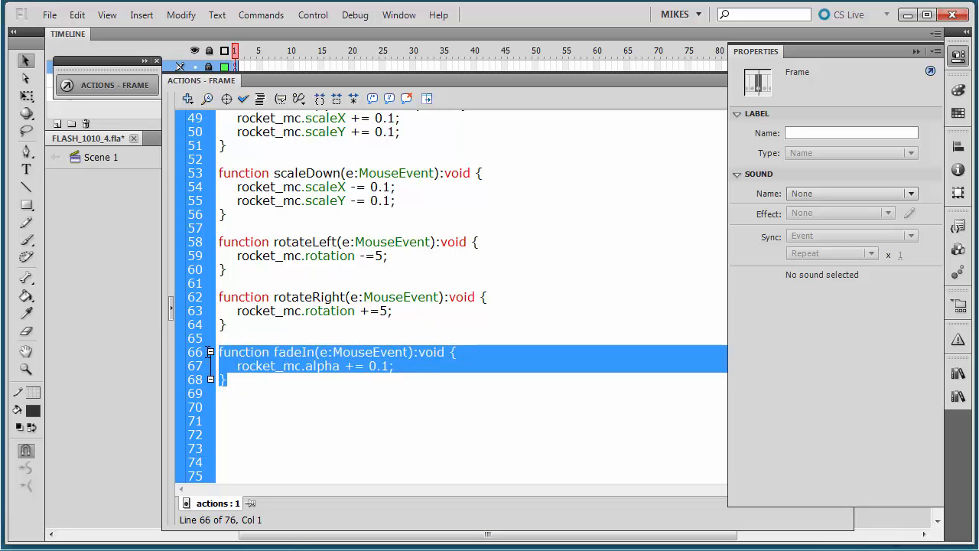
{"action": "key", "text": "ctrl+c"}
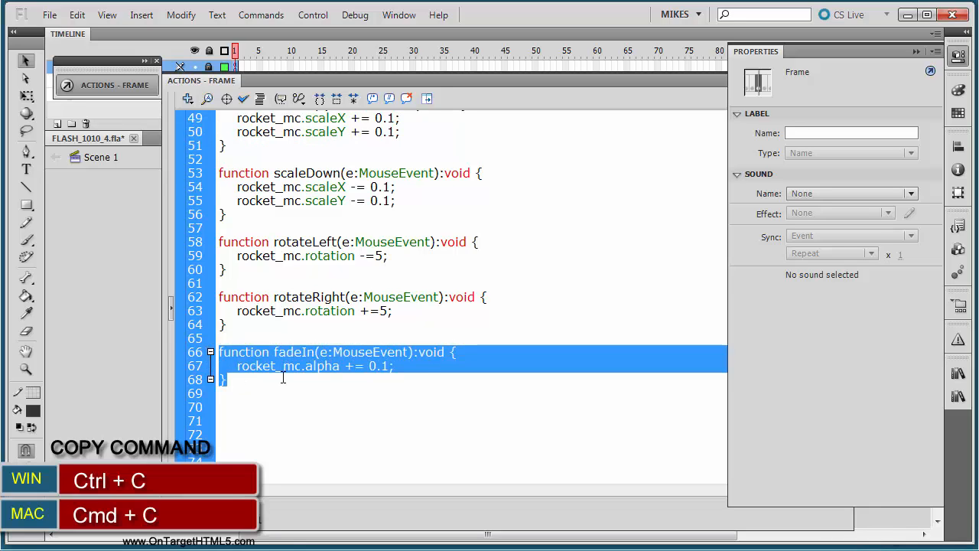
{"action": "left_click", "coordinate": [245, 383]}
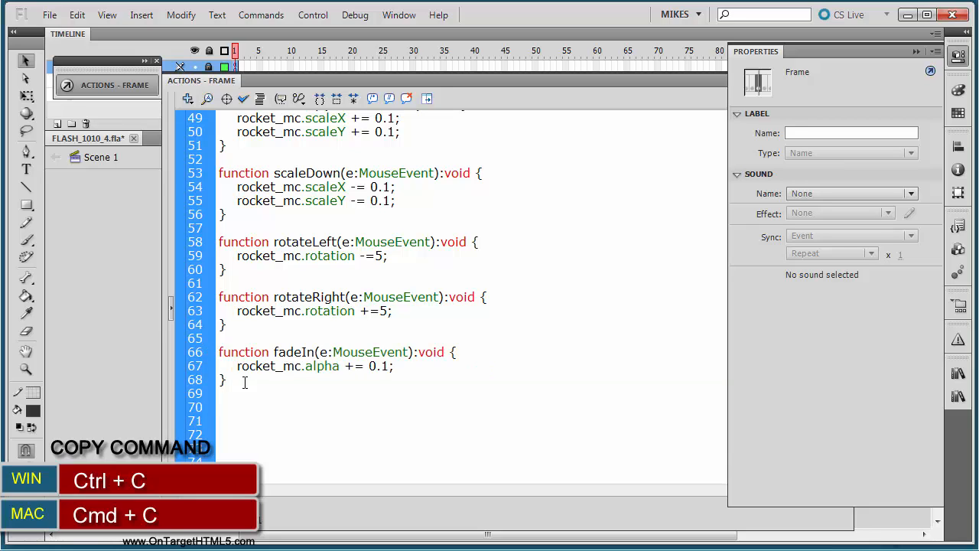
{"action": "key", "text": "ctrl+v"}
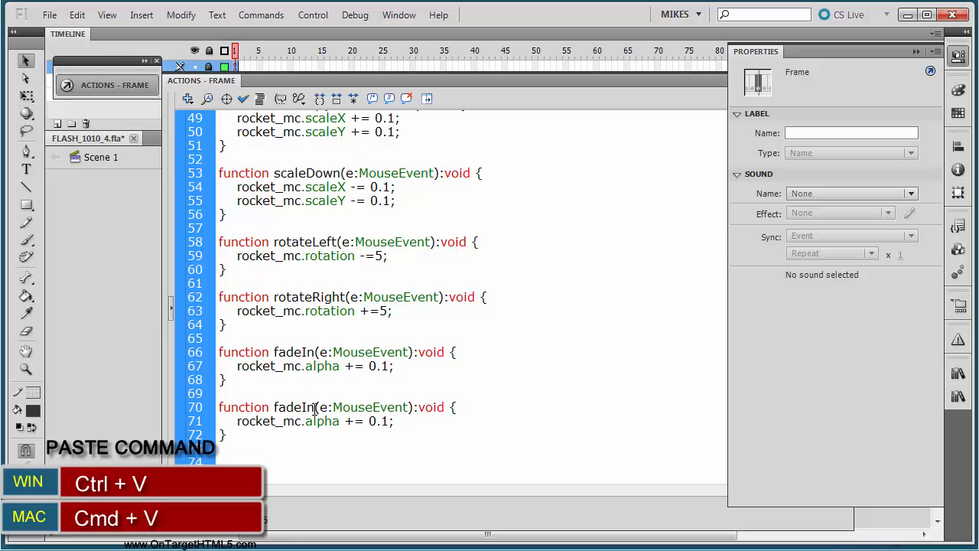
{"action": "key", "text": "BackSpace"}
{"action": "key", "text": "BackSpace"}
{"action": "type", "text": "Out"}
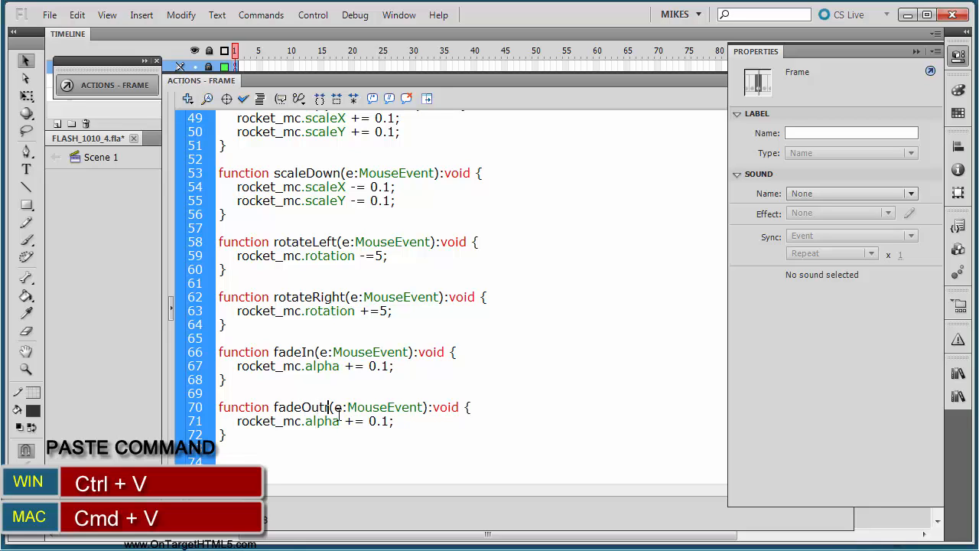
Change the fadeOut function's alpha operator to -= and save the file
{"action": "scroll", "coordinate": [467, 345], "scroll_direction": "down", "scroll_amount": 2}
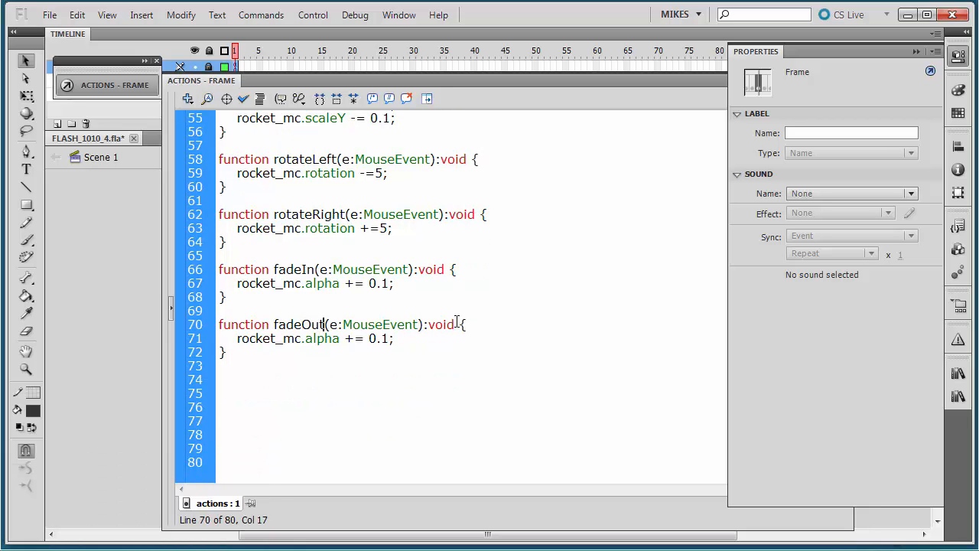
{"action": "left_click", "coordinate": [353, 338]}
{"action": "key", "text": "BackSpace"}
{"action": "type", "text": "-"}
{"action": "left_click", "coordinate": [49, 14]}
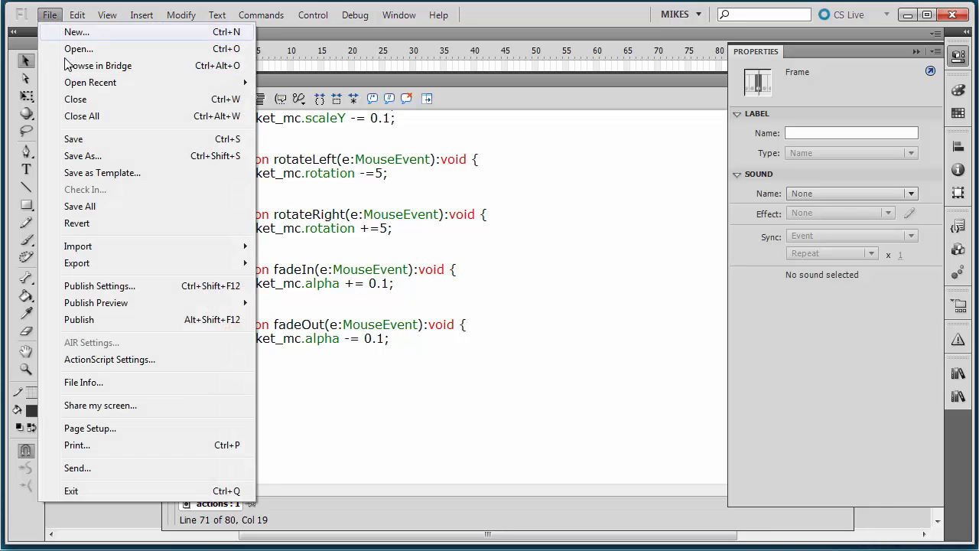
{"action": "left_click", "coordinate": [74, 140]}
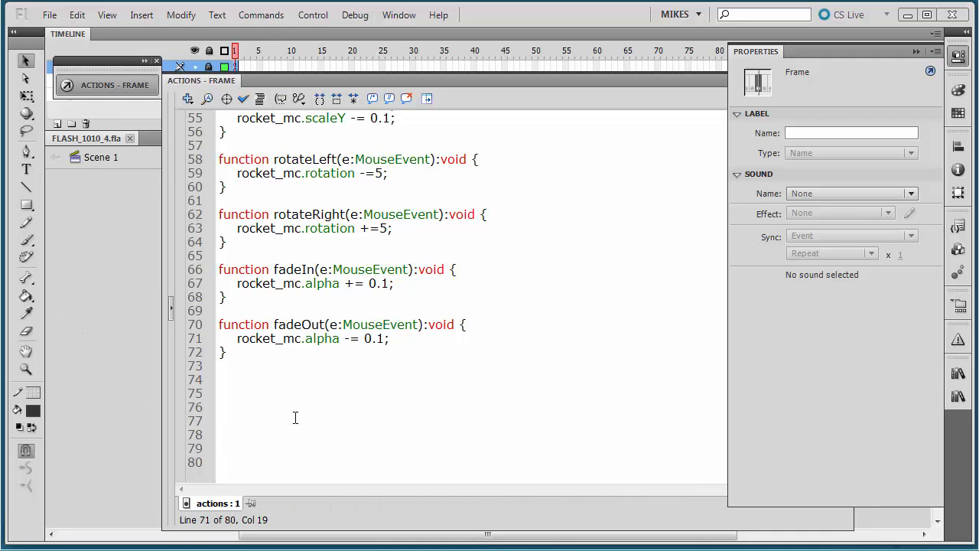
Add the line vis_btn.addEventListener(MouseEvent.CLICK, toggelVisibility); below the fadeOut_btn listener, separated by a blank line
{"action": "left_click", "coordinate": [332, 403]}
{"action": "scroll", "coordinate": [332, 406], "scroll_direction": "up", "scroll_amount": 9}
{"action": "scroll", "coordinate": [332, 407], "scroll_direction": "up", "scroll_amount": 4}
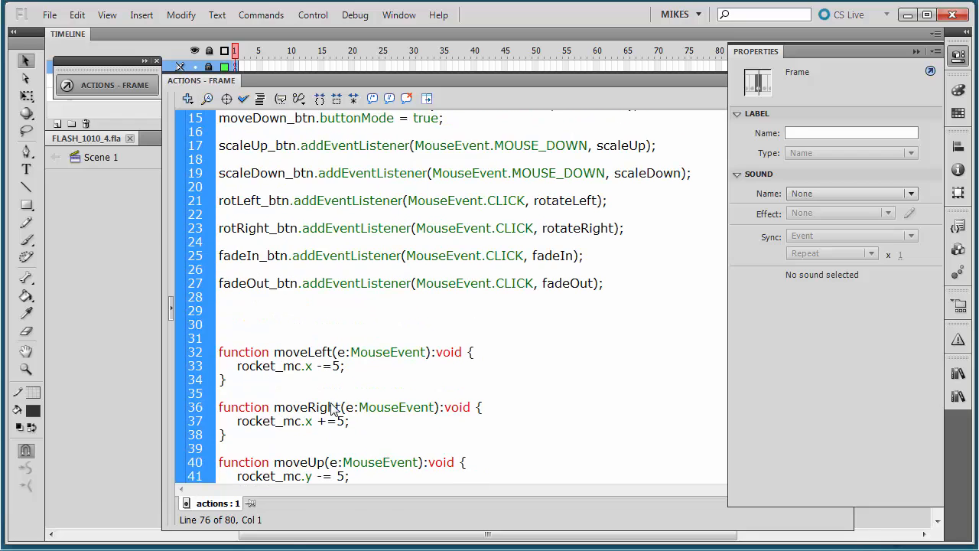
{"action": "left_click", "coordinate": [618, 282]}
{"action": "key", "text": "Return"}
{"action": "key", "text": "Return"}
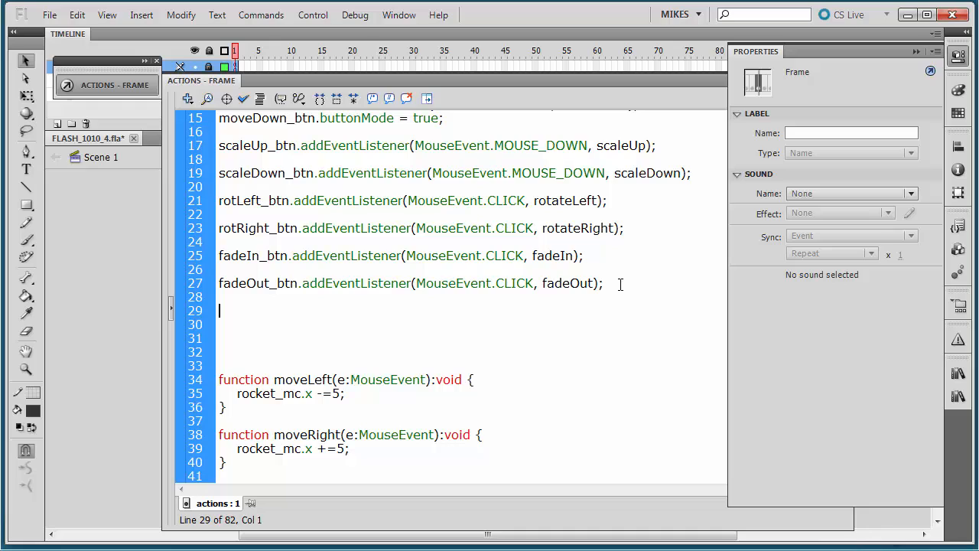
{"action": "type", "text": "vis_btn.addEvent"}
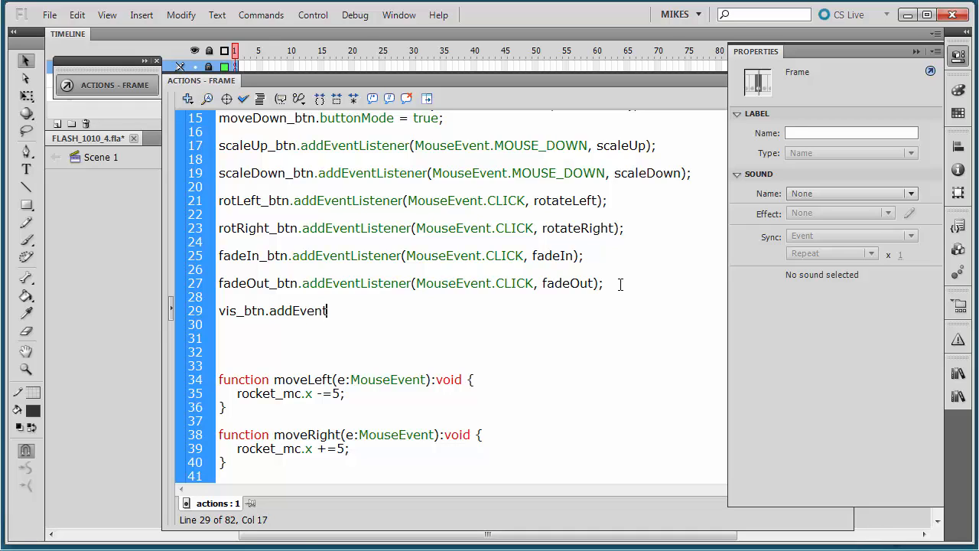
{"action": "type", "text": "Listener"}
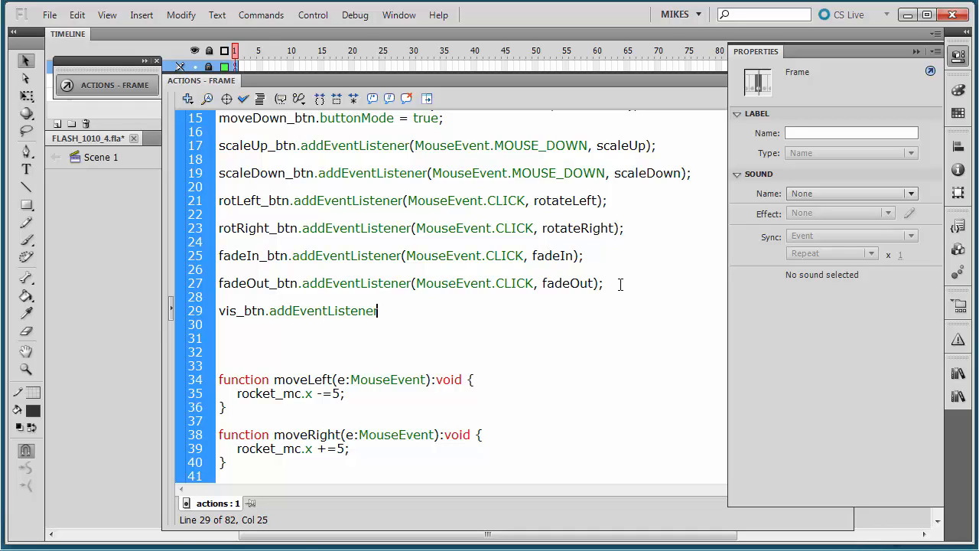
{"action": "type", "text": "(MouseEvent."}
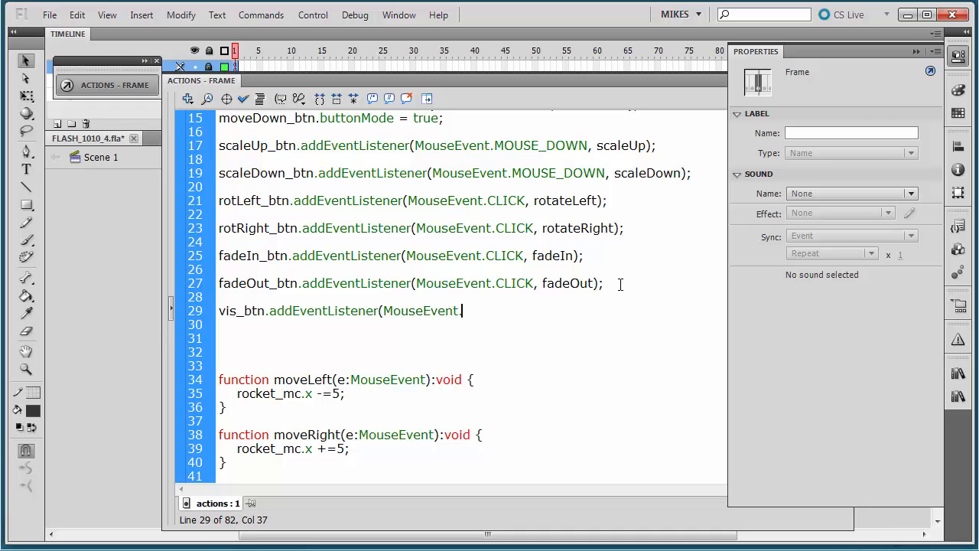
{"action": "type", "text": "CLICK, toggelVi"}
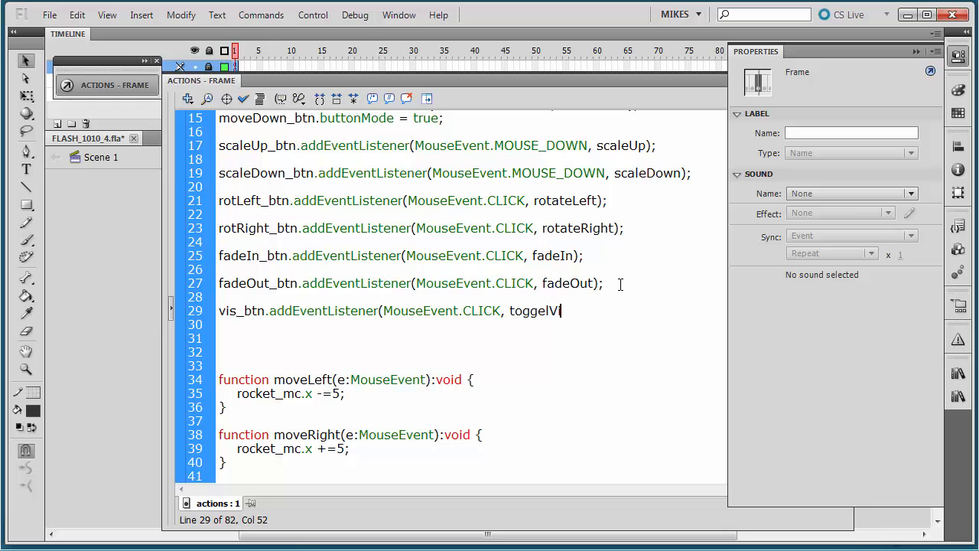
{"action": "type", "text": "sibility);"}
Correct the spelling of the function name in the vis_btn listener to toggleVisibility
{"action": "left_click", "coordinate": [548, 310]}
{"action": "key", "text": "BackSpace"}
{"action": "key", "text": "BackSpace"}
{"action": "type", "text": "le"}
{"action": "left_click", "coordinate": [644, 346]}
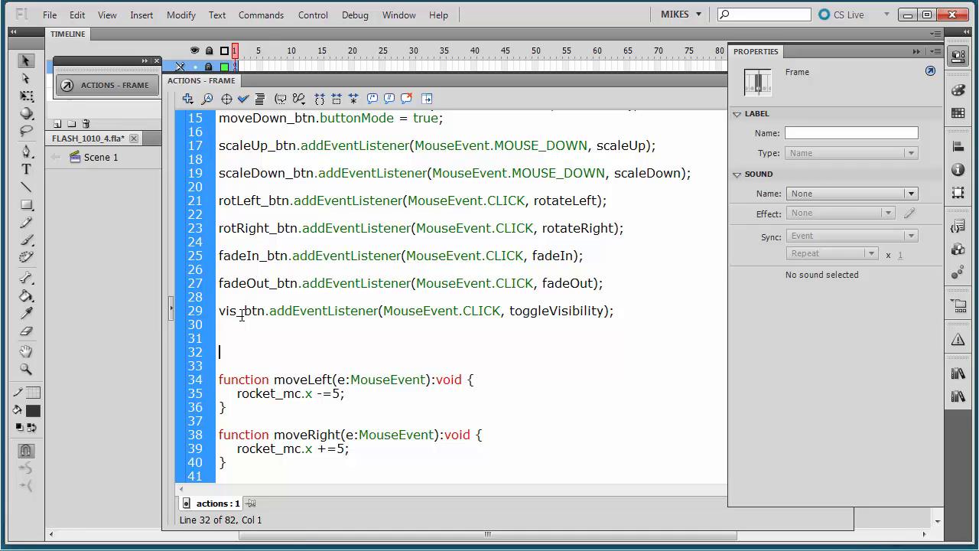
{"action": "left_click", "coordinate": [434, 310]}
{"action": "scroll", "coordinate": [439, 375], "scroll_direction": "down", "scroll_amount": 1}
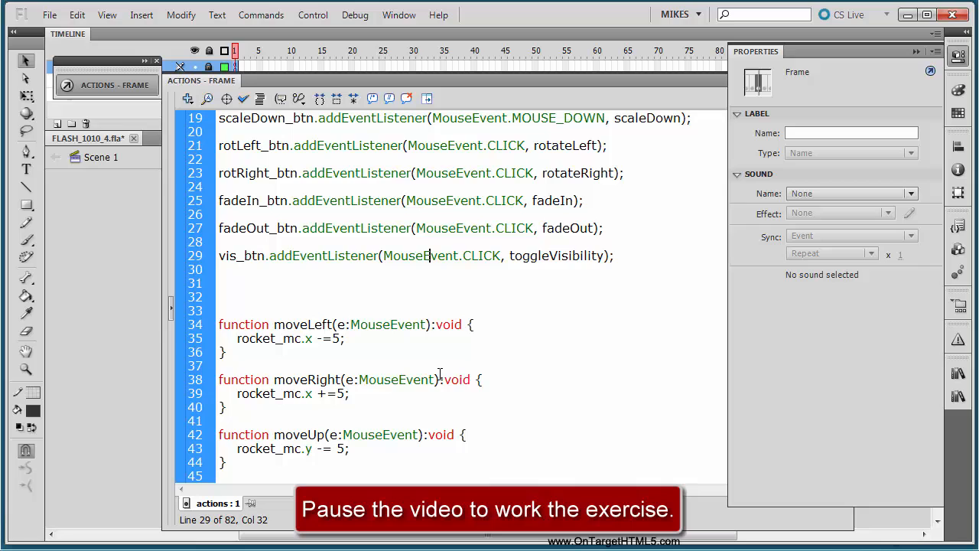
Begin the function toggleVisibility(e:MouseEvent):void { below the fadeOut function, separated by a blank line
{"action": "scroll", "coordinate": [440, 374], "scroll_direction": "down", "scroll_amount": 12}
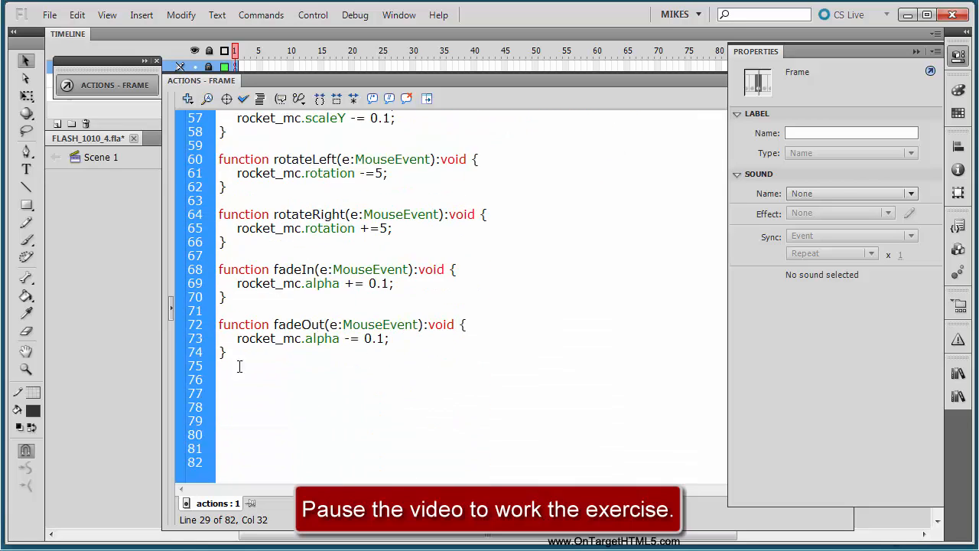
{"action": "left_click", "coordinate": [244, 361]}
{"action": "key", "text": "Return"}
{"action": "type", "text": "function "}
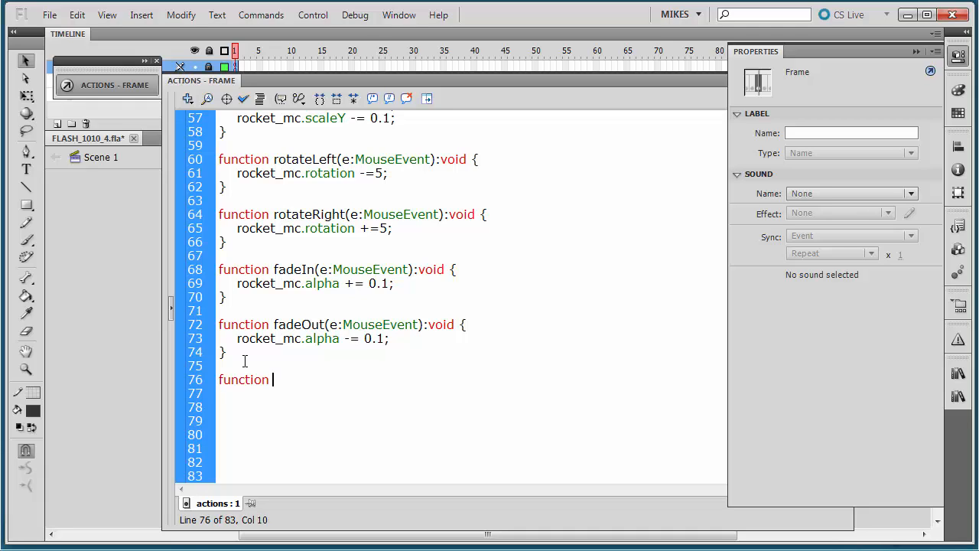
{"action": "type", "text": "toggleVisibility"}
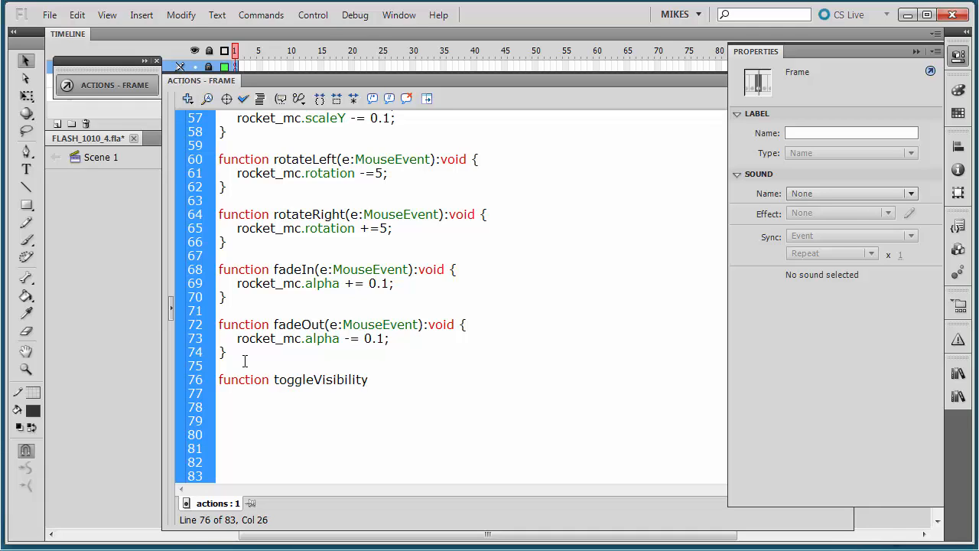
{"action": "type", "text": "(e:Mous"}
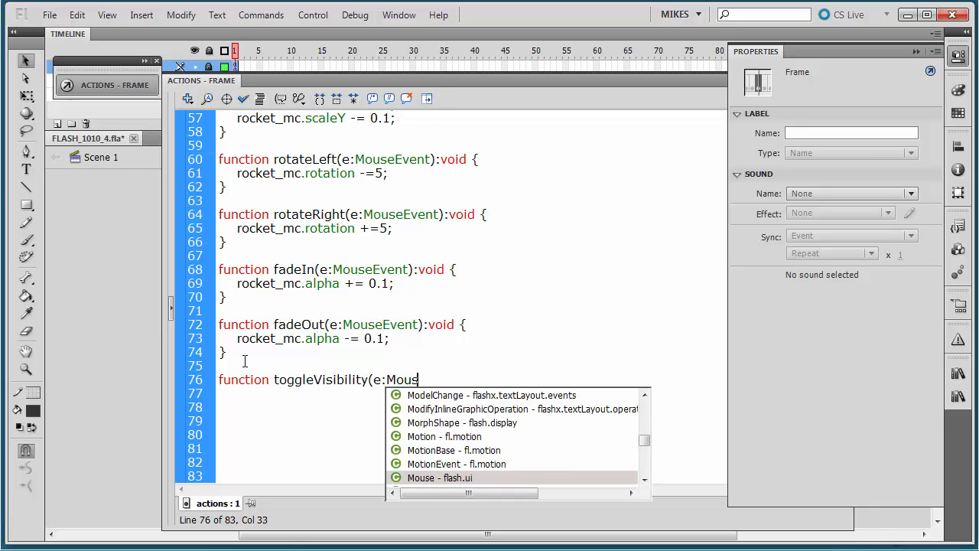
{"action": "type", "text": "eEvent"}
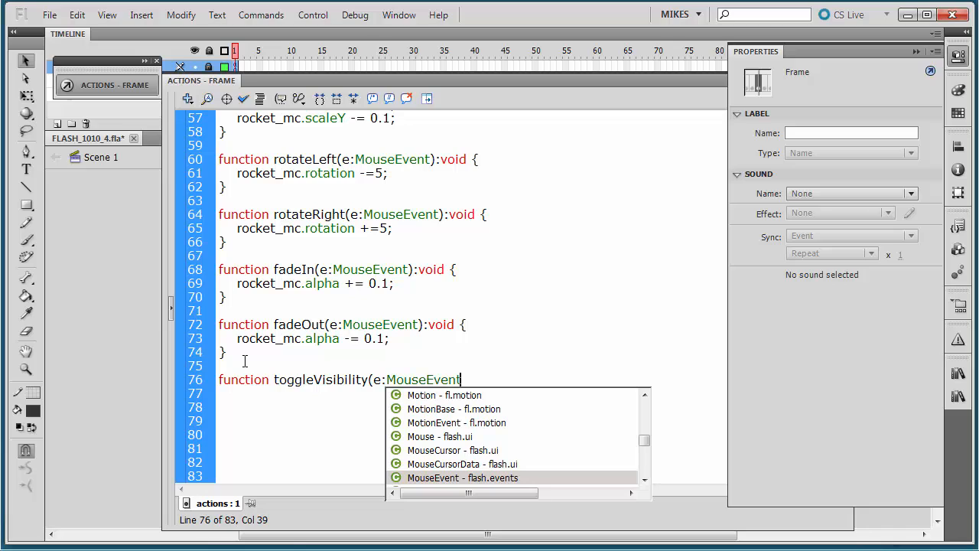
{"action": "type", "text": "):voi"}
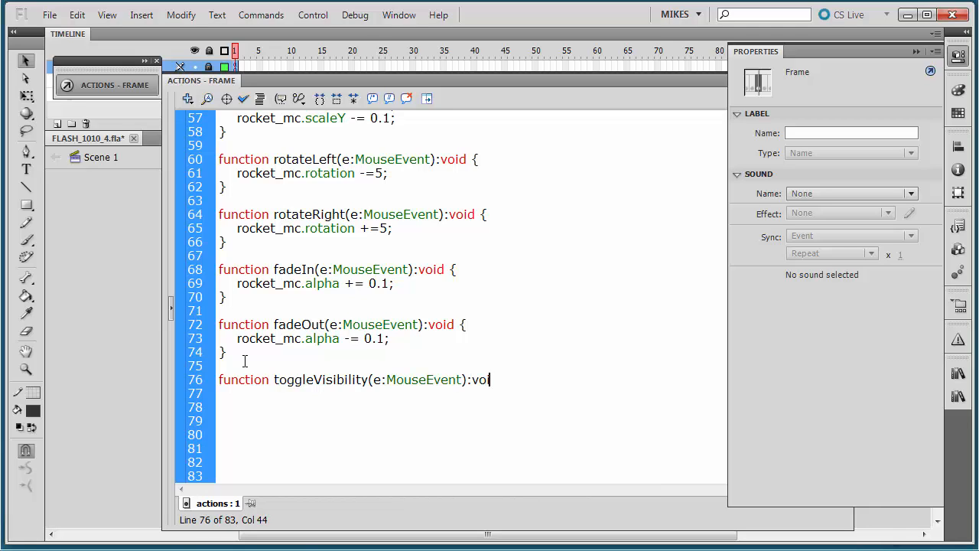
{"action": "type", "text": "d {"}
Fill the toggleVisibility function with rocket_mc.visible = !rocket_mc.visible; and save the file
{"action": "key", "text": "Return"}
{"action": "type", "text": "rocket_mc"}
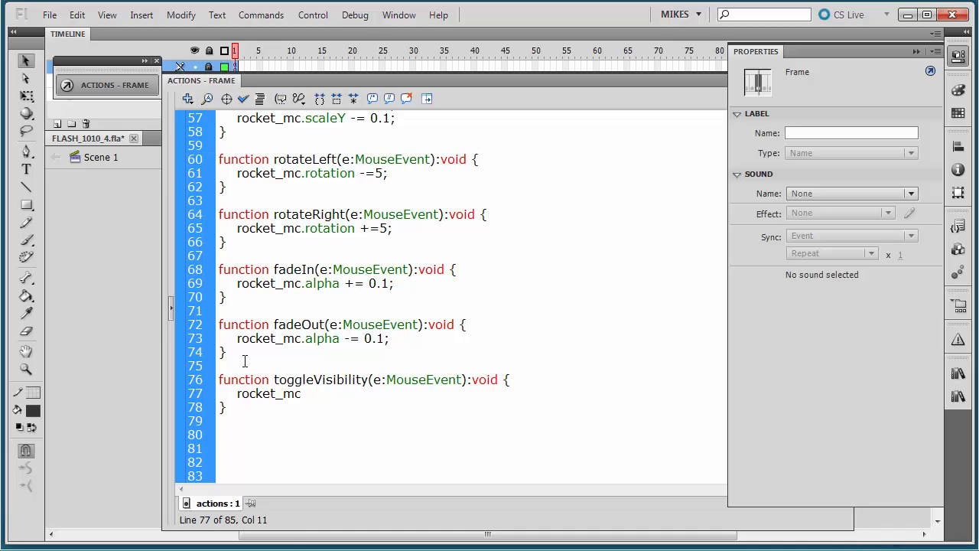
{"action": "type", "text": ".visible = !rocket"}
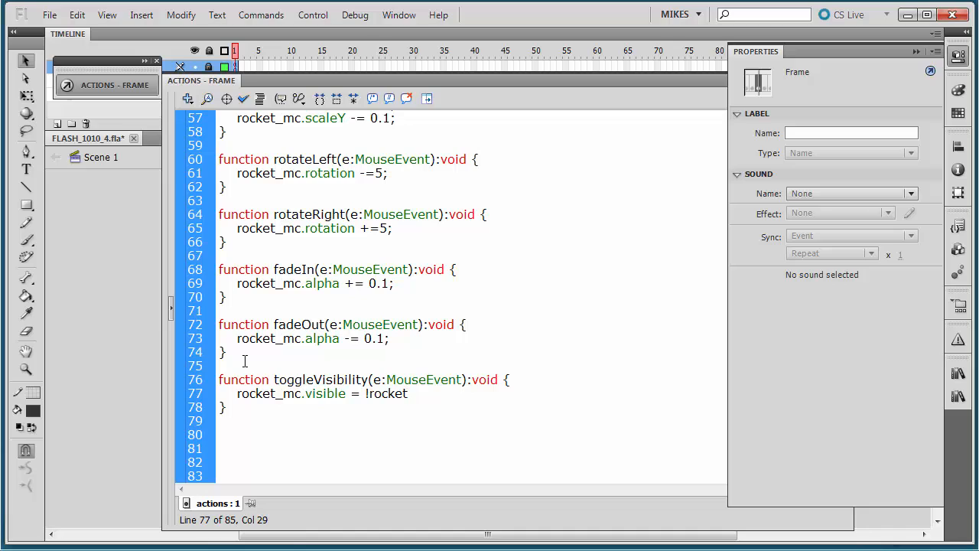
{"action": "type", "text": "_mc.visible;"}
{"action": "left_click", "coordinate": [442, 444]}
{"action": "scroll", "coordinate": [442, 443], "scroll_direction": "down", "scroll_amount": 1}
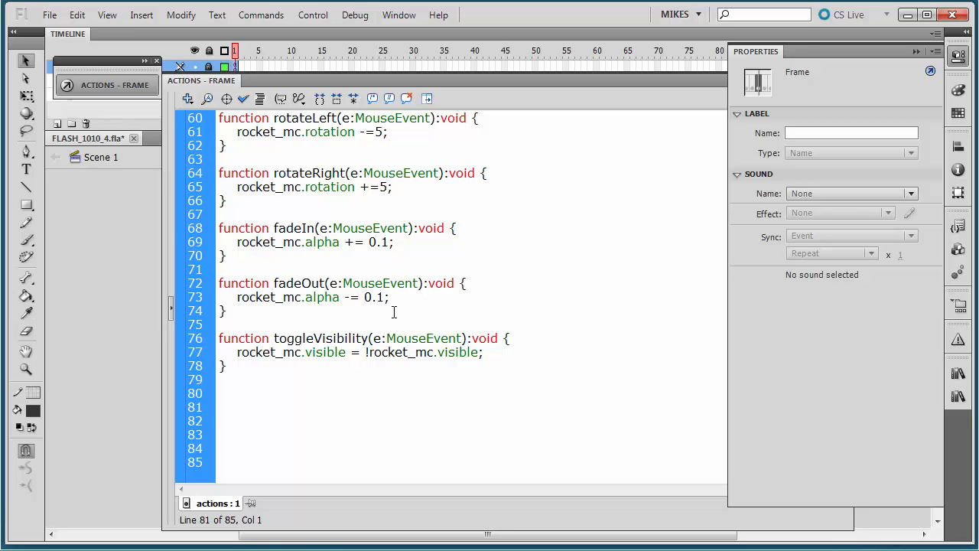
{"action": "left_click", "coordinate": [49, 15]}
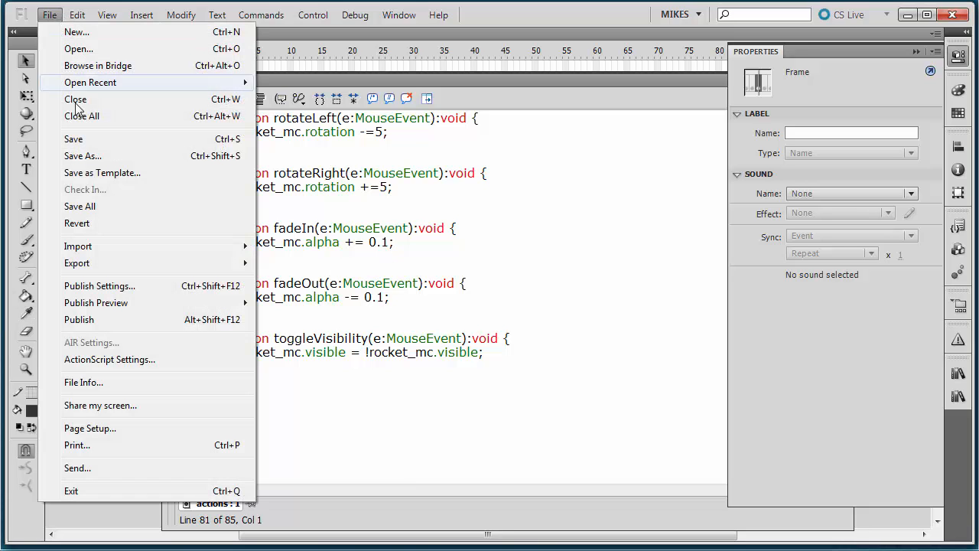
{"action": "left_click", "coordinate": [74, 144]}
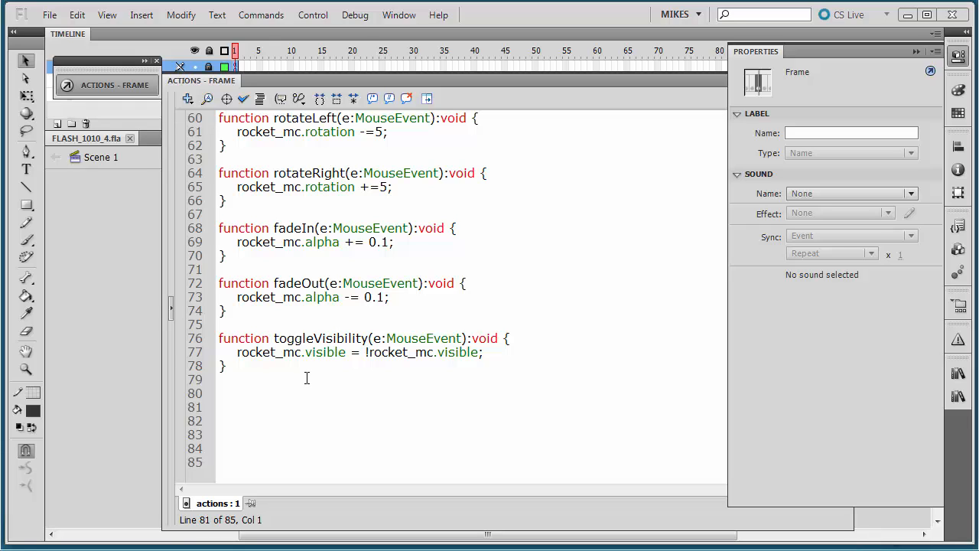
{"action": "left_click", "coordinate": [48, 15]}
{"action": "left_click", "coordinate": [82, 155]}
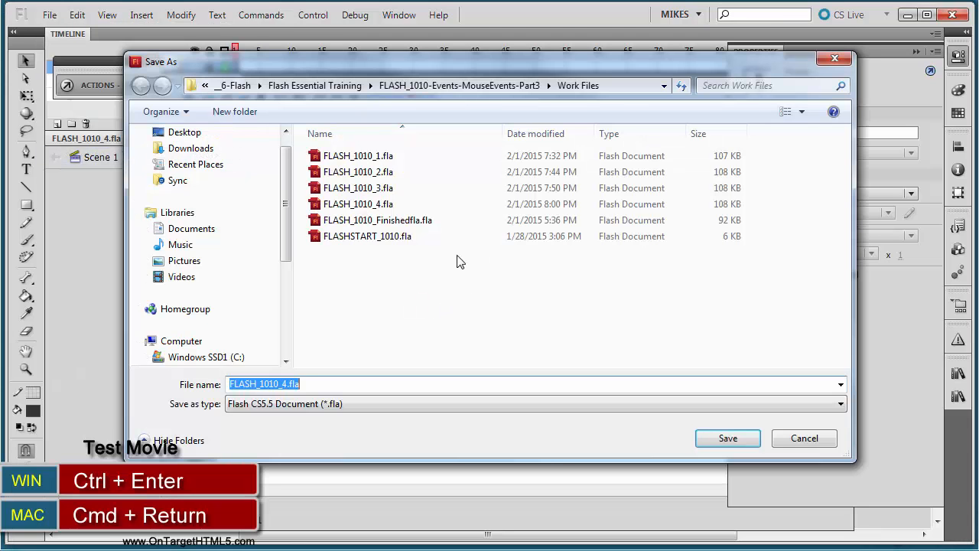
{"action": "left_click", "coordinate": [799, 443]}
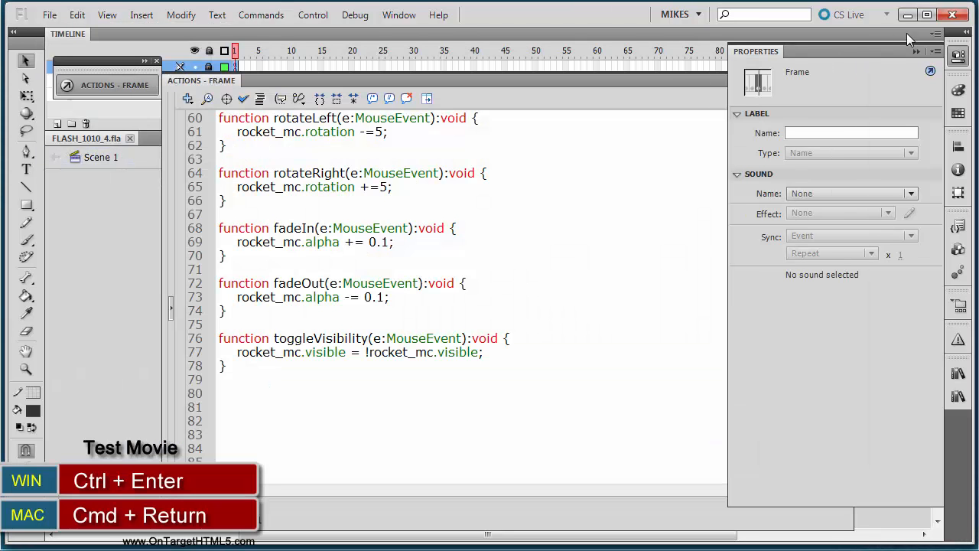
Hide the Properties and Actions panels, test the movie, and try scaling the rocket up and down
{"action": "left_click", "coordinate": [916, 51]}
{"action": "key", "text": "F9"}
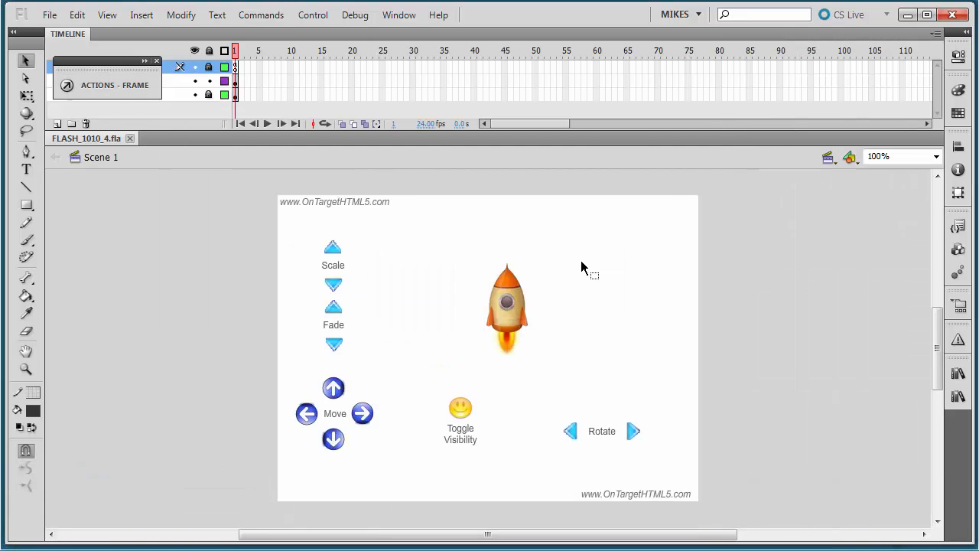
{"action": "key", "text": "ctrl+Return"}
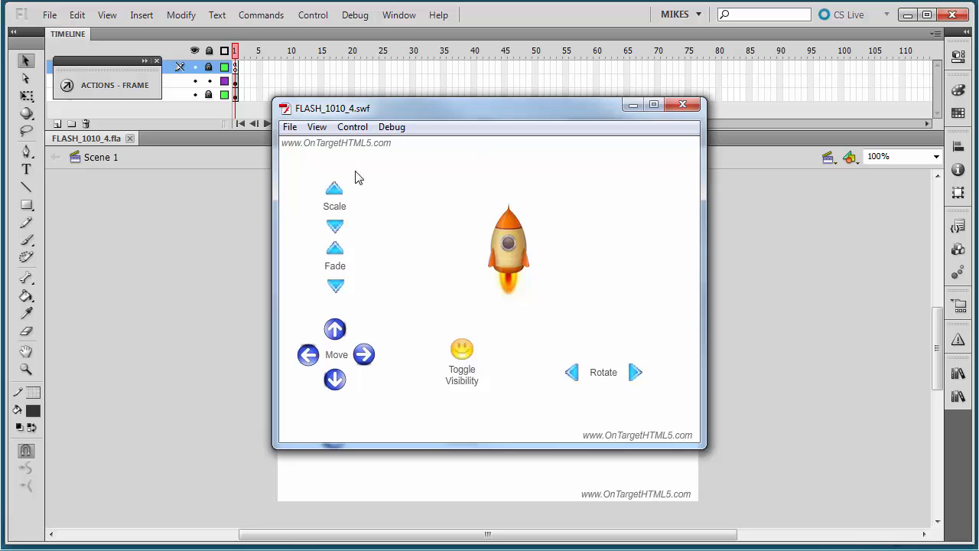
{"action": "left_click", "coordinate": [338, 192]}
{"action": "left_click", "coordinate": [338, 192]}
{"action": "left_click", "coordinate": [334, 227]}
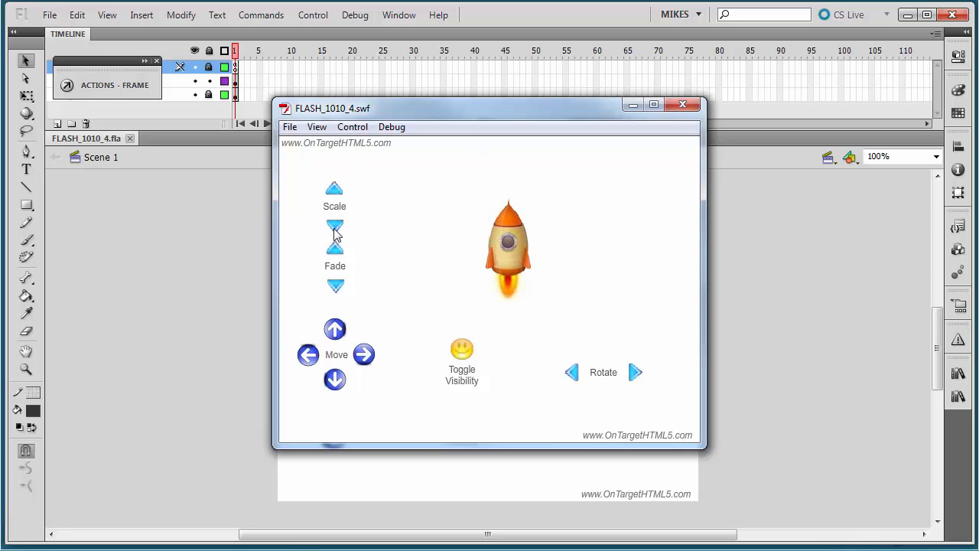
{"action": "left_click", "coordinate": [335, 227]}
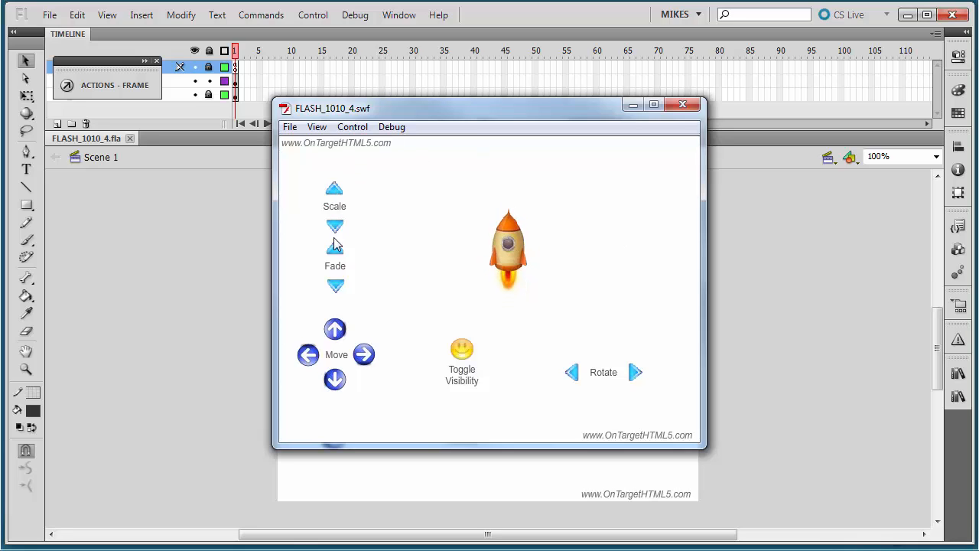
Test fading the rocket out and moving it up, right, left and down in the running movie
{"action": "left_click", "coordinate": [337, 289]}
{"action": "left_click", "coordinate": [337, 289]}
{"action": "left_click", "coordinate": [336, 289]}
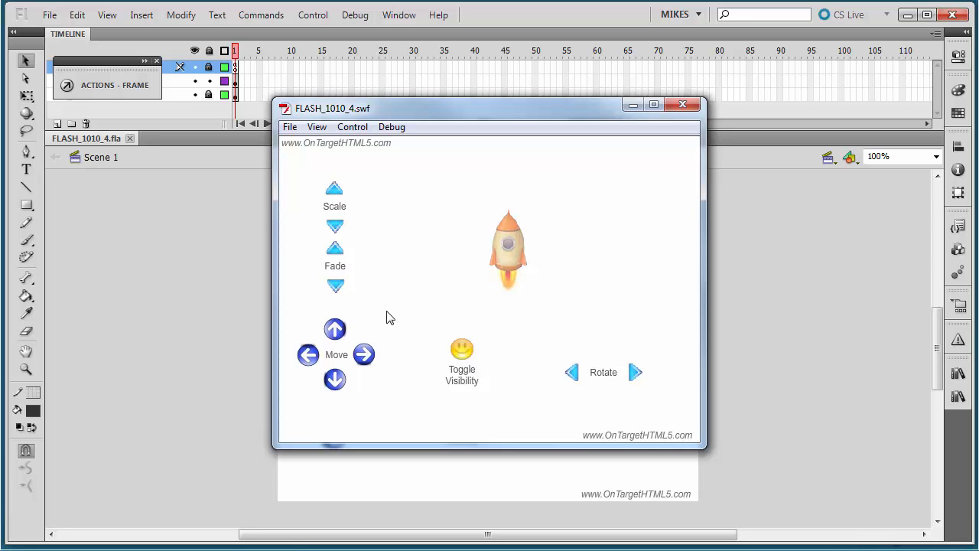
{"action": "left_click", "coordinate": [334, 330]}
{"action": "left_click", "coordinate": [335, 330]}
{"action": "left_click", "coordinate": [362, 354]}
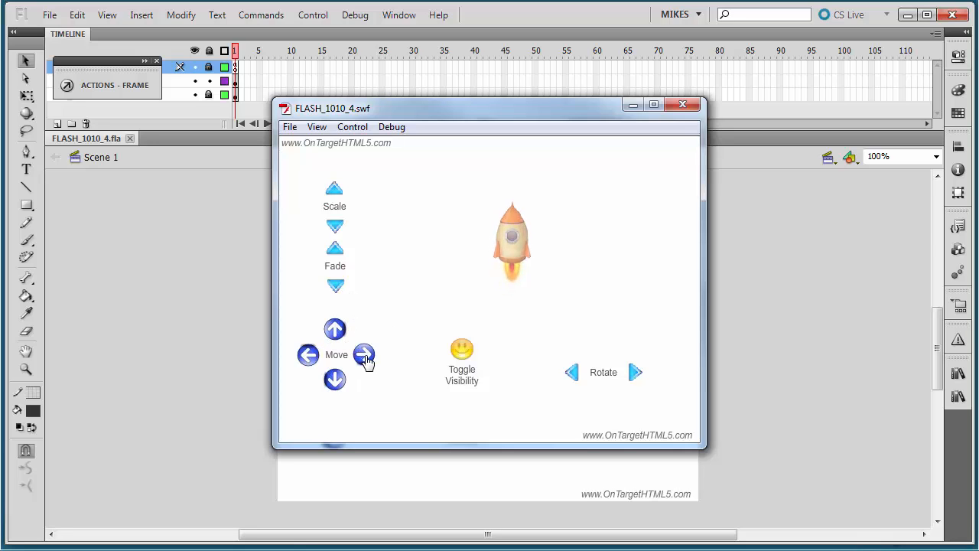
{"action": "left_click", "coordinate": [307, 355]}
{"action": "left_click", "coordinate": [334, 380]}
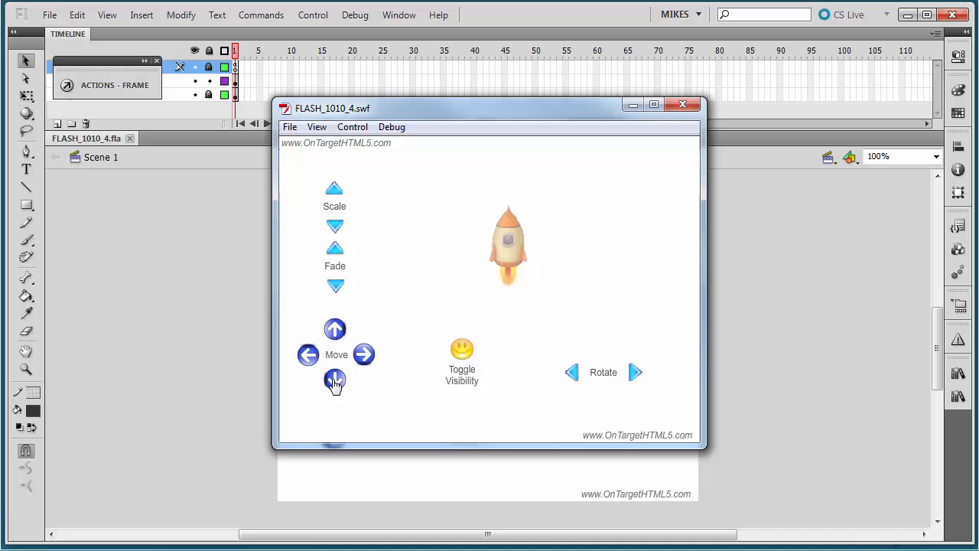
Test the Toggle Visibility and Rotate buttons on the rocket, recheck Move up, and close the test movie
{"action": "left_click", "coordinate": [462, 351]}
{"action": "left_click", "coordinate": [461, 351]}
{"action": "left_click", "coordinate": [461, 351]}
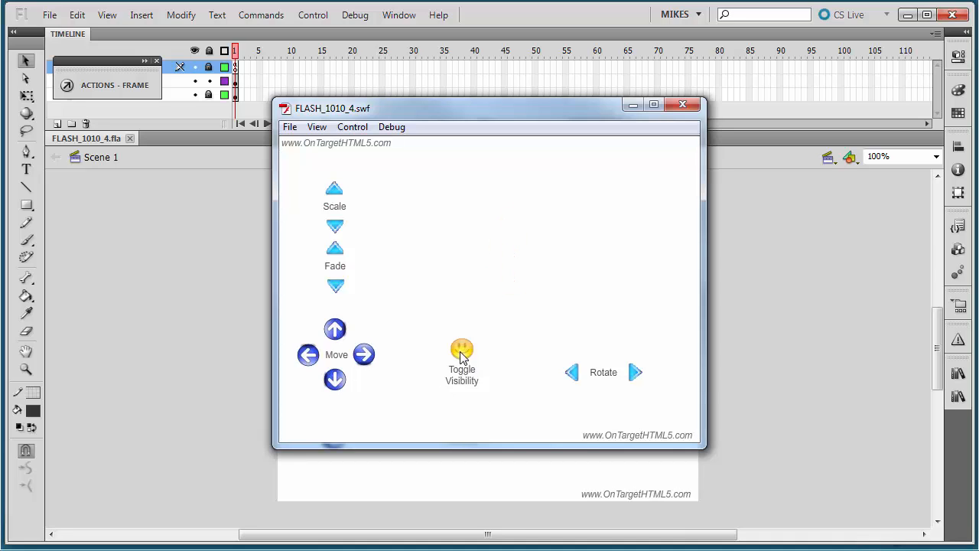
{"action": "left_click", "coordinate": [461, 351]}
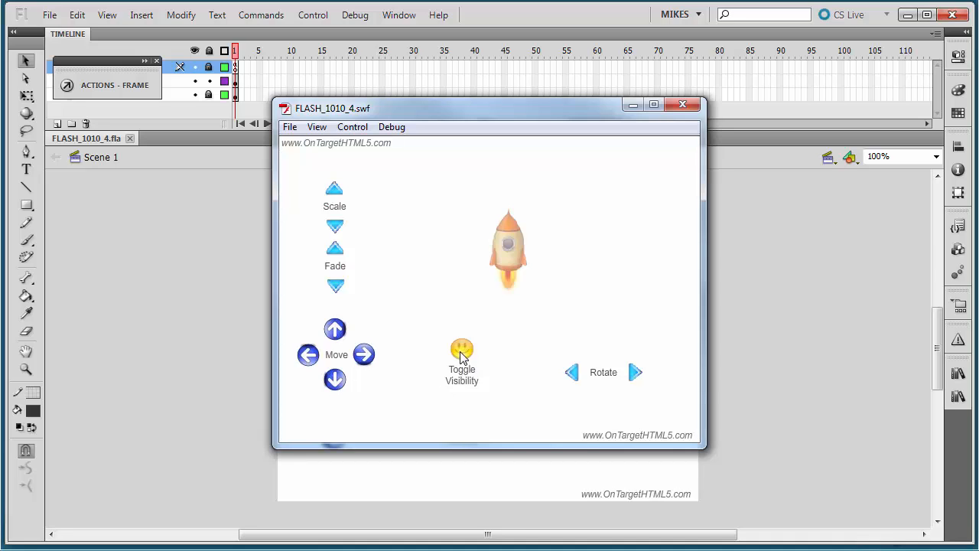
{"action": "left_click", "coordinate": [637, 375]}
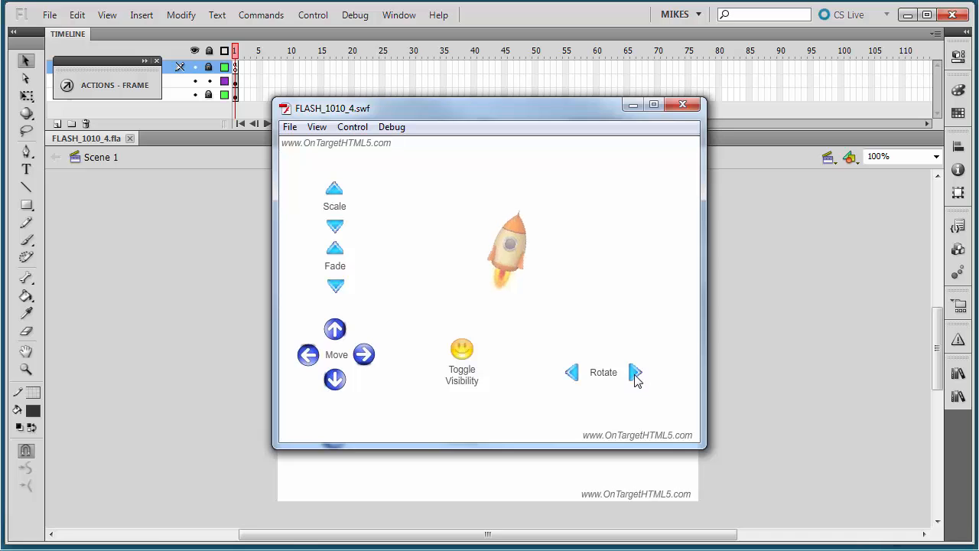
{"action": "left_click", "coordinate": [573, 378]}
{"action": "left_click", "coordinate": [573, 378]}
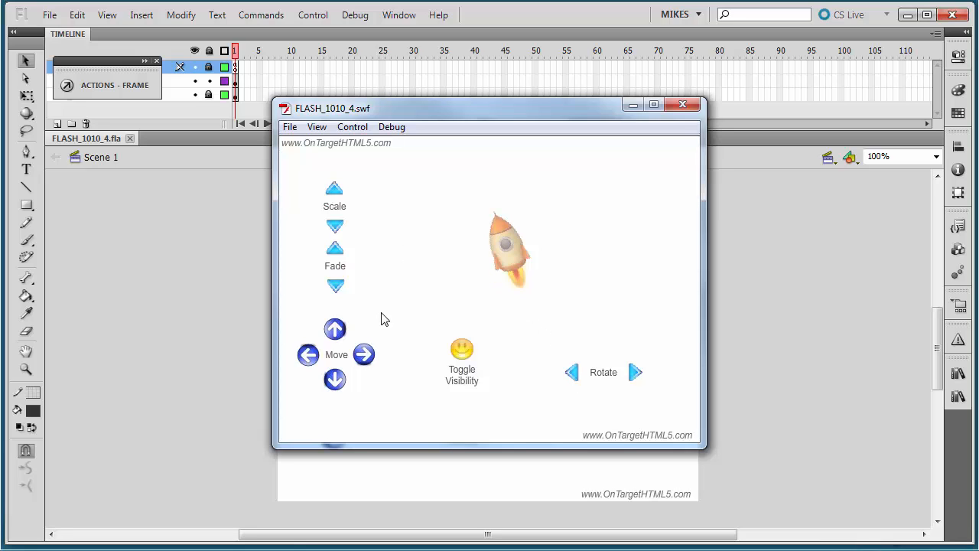
{"action": "left_click", "coordinate": [337, 337]}
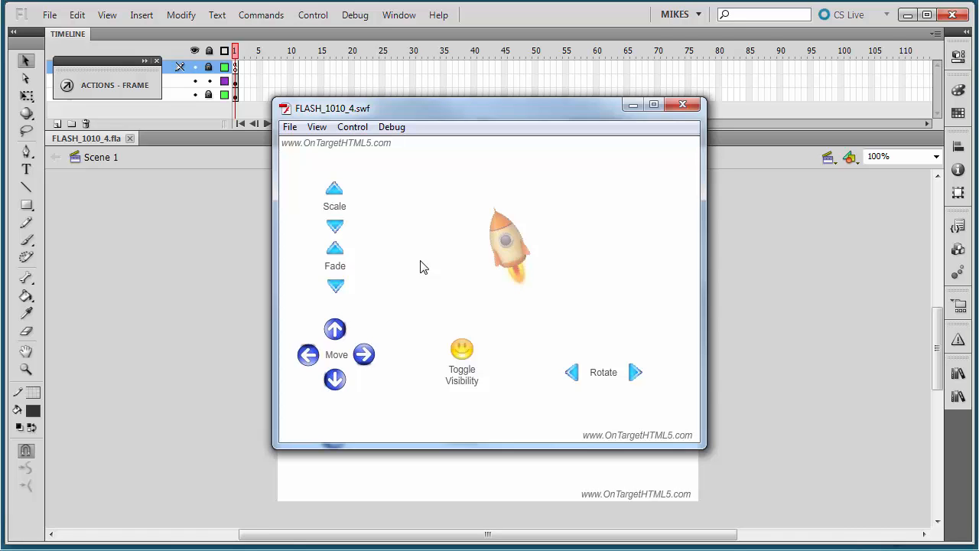
{"action": "left_click", "coordinate": [682, 104]}
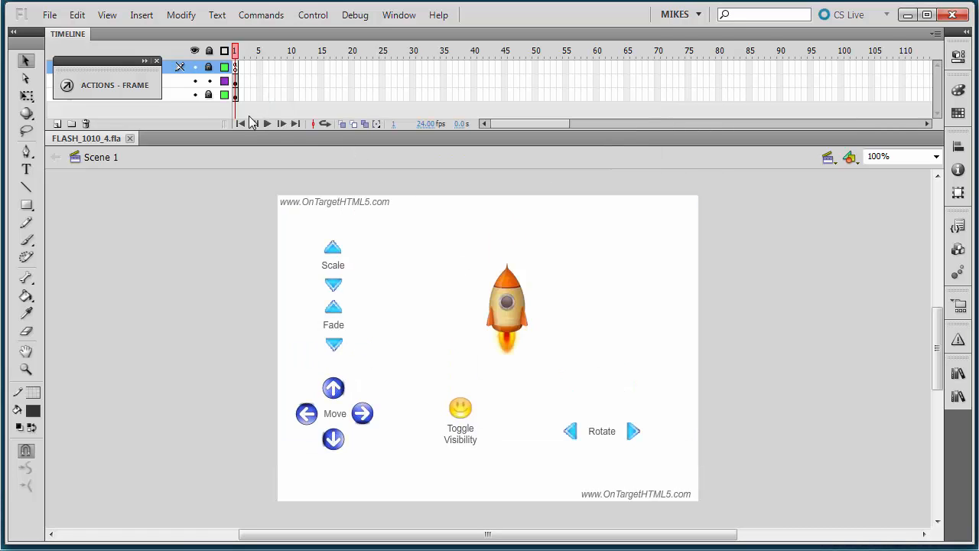
Reopen the frame's script and copy the line moveUp_btn.buttonMode = true;
{"action": "left_click", "coordinate": [136, 98]}
{"action": "scroll", "coordinate": [283, 230], "scroll_direction": "up", "scroll_amount": 8}
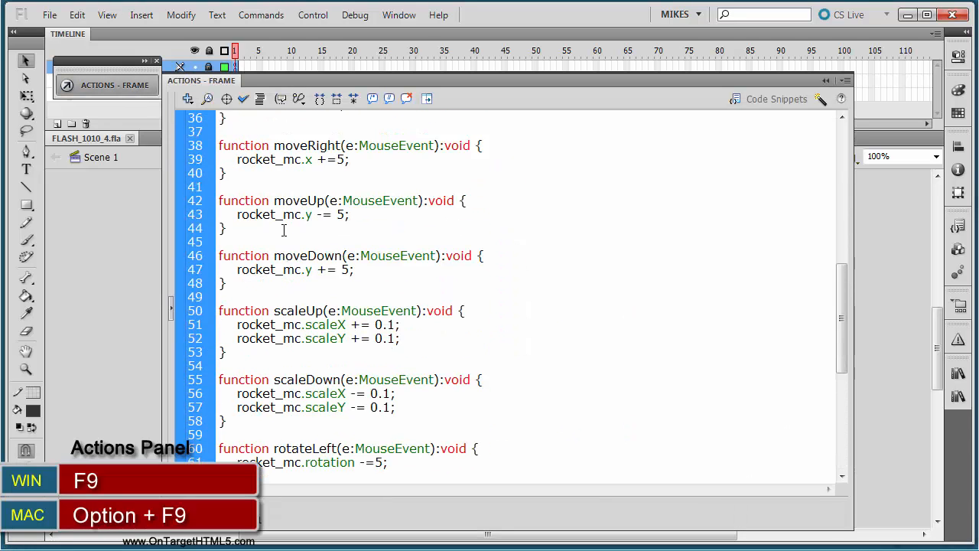
{"action": "scroll", "coordinate": [283, 229], "scroll_direction": "up", "scroll_amount": 11}
{"action": "scroll", "coordinate": [283, 230], "scroll_direction": "up", "scroll_amount": 1}
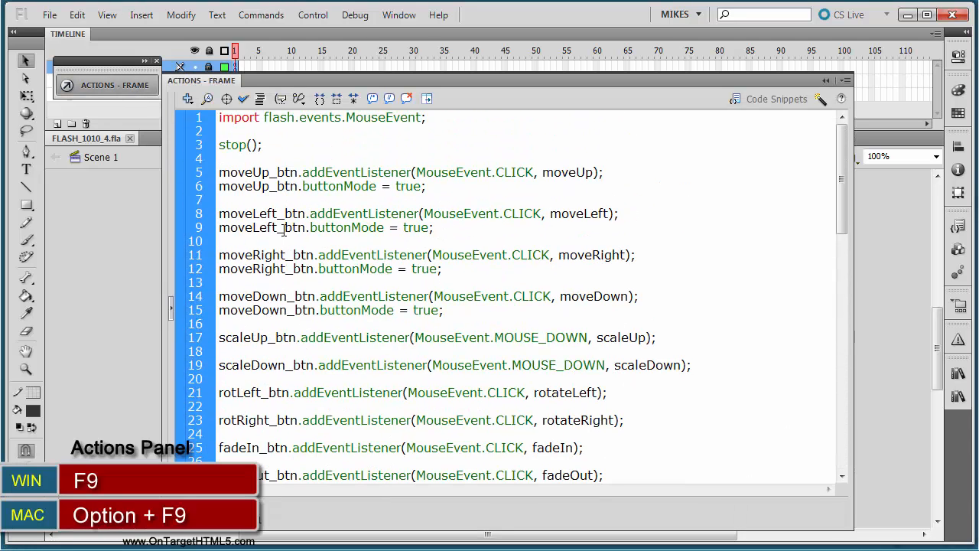
{"action": "left_click", "coordinate": [432, 186]}
{"action": "left_click_drag", "start_coordinate": [432, 186], "coordinate": [207, 197]}
{"action": "key", "text": "ctrl+c"}
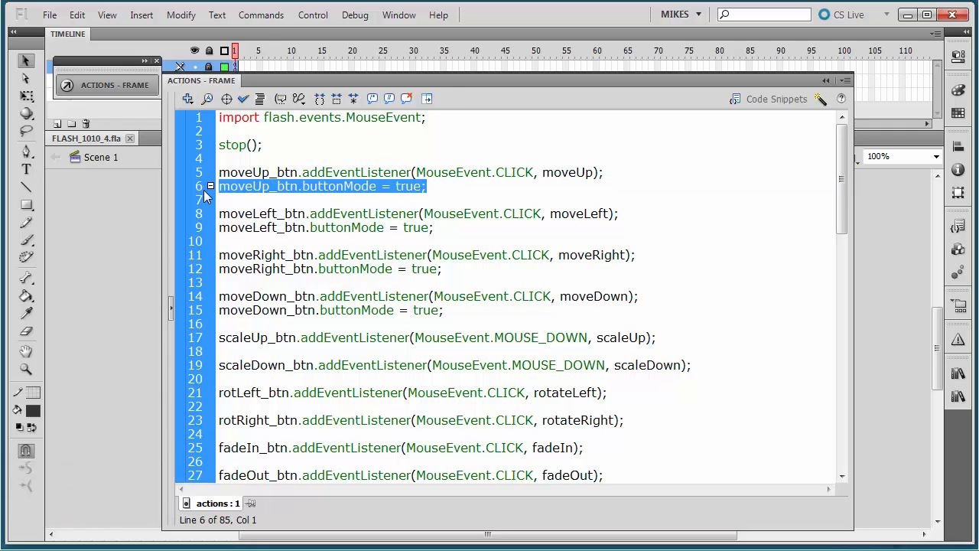
Paste the copied buttonMode line below the scaleUp_btn listener and change it to scaleUp_btn.buttonMode = true;
{"action": "left_click", "coordinate": [382, 264]}
{"action": "scroll", "coordinate": [382, 263], "scroll_direction": "down", "scroll_amount": 1}
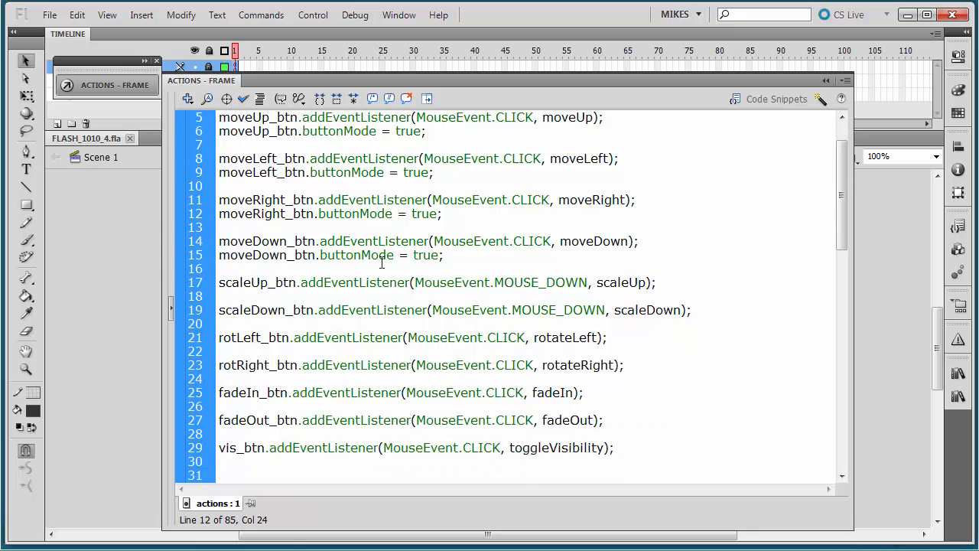
{"action": "scroll", "coordinate": [383, 262], "scroll_direction": "down", "scroll_amount": 2}
{"action": "left_click", "coordinate": [663, 228]}
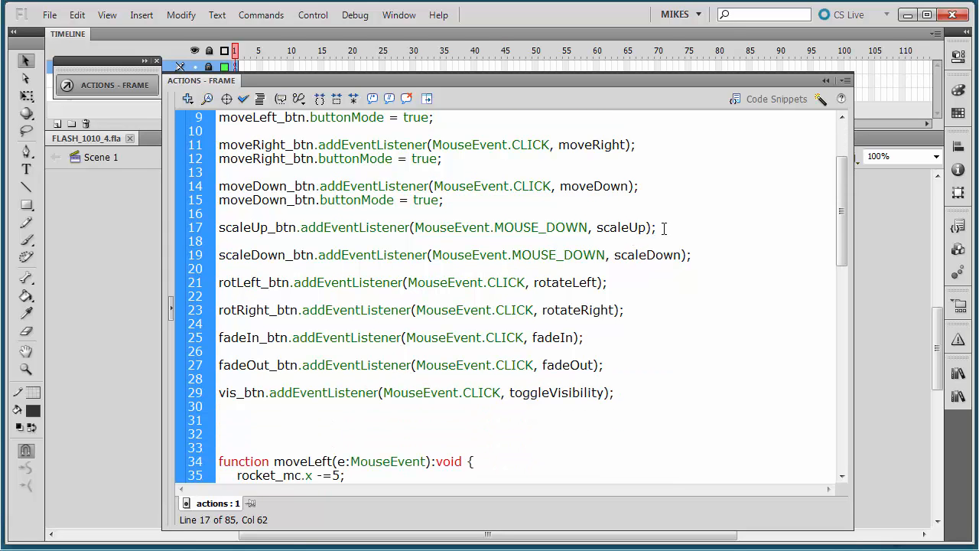
{"action": "key", "text": "Return"}
{"action": "key", "text": "ctrl+v"}
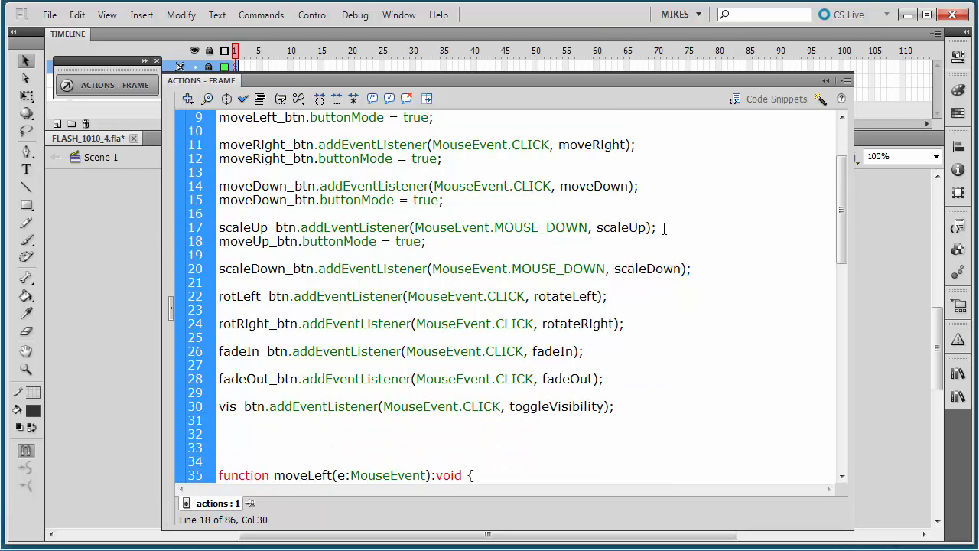
{"action": "left_click", "coordinate": [253, 241]}
{"action": "key", "text": "BackSpace"}
{"action": "key", "text": "BackSpace"}
{"action": "key", "text": "BackSpace"}
{"action": "key", "text": "BackSpace"}
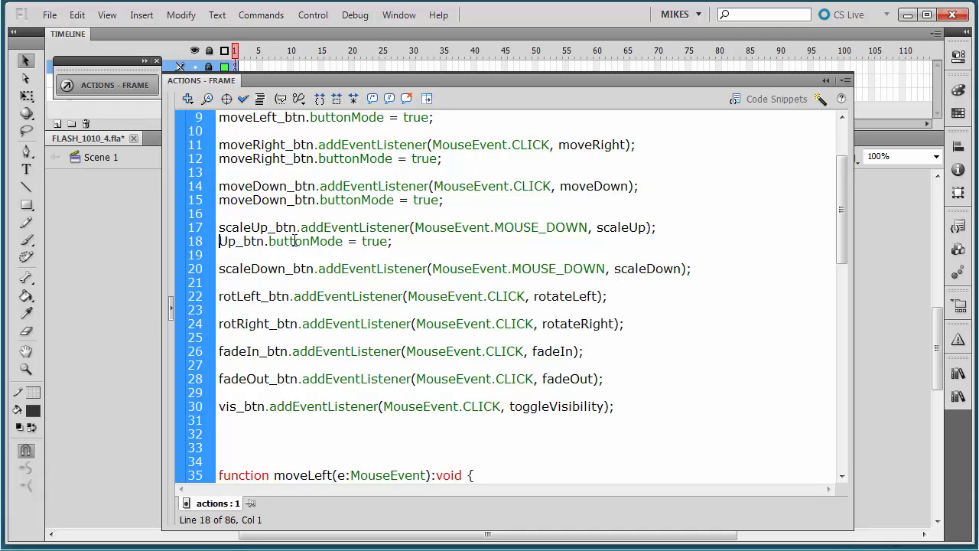
{"action": "type", "text": "scale"}
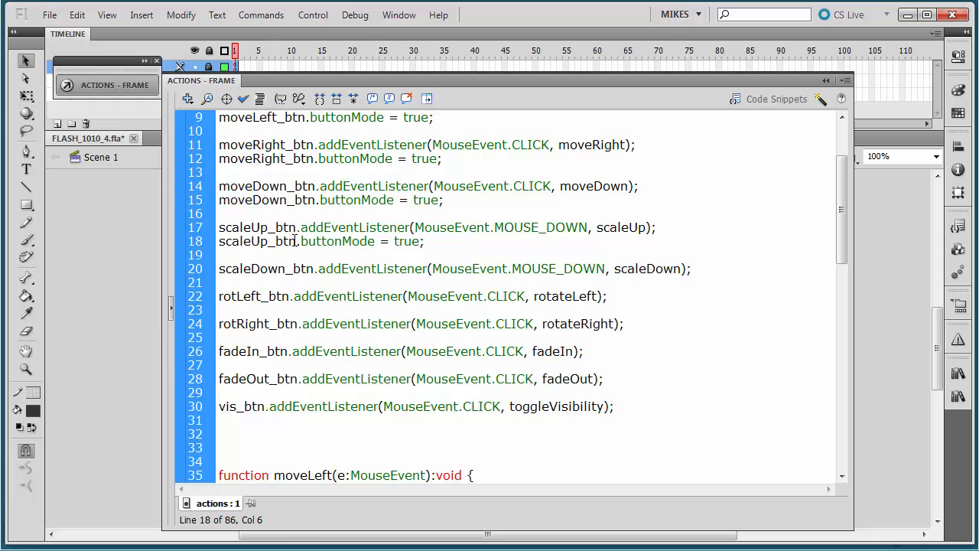
Paste the copied buttonMode line below the scaleDown_btn listener and change it to scaleDown_btn.buttonMode = true;
{"action": "left_click", "coordinate": [695, 269]}
{"action": "key", "text": "Return"}
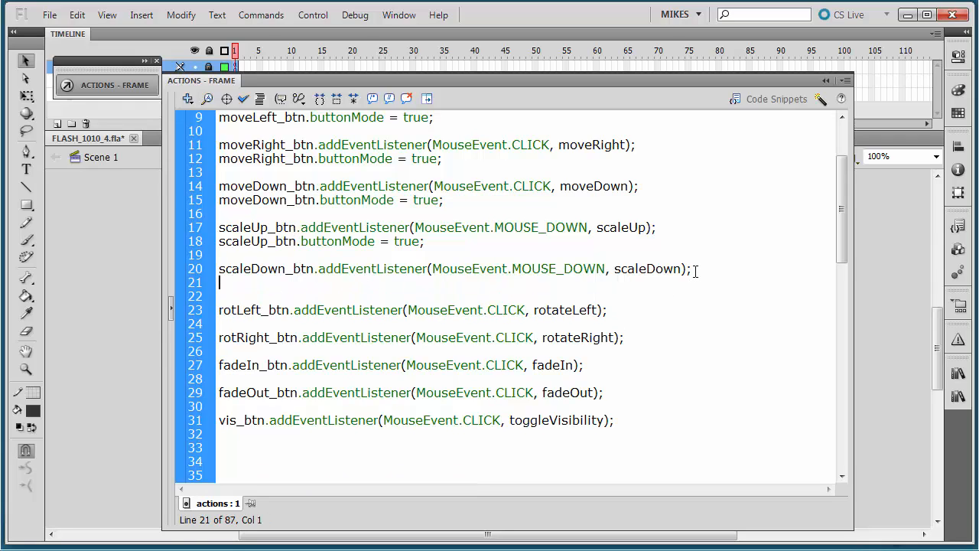
{"action": "key", "text": "ctrl+v"}
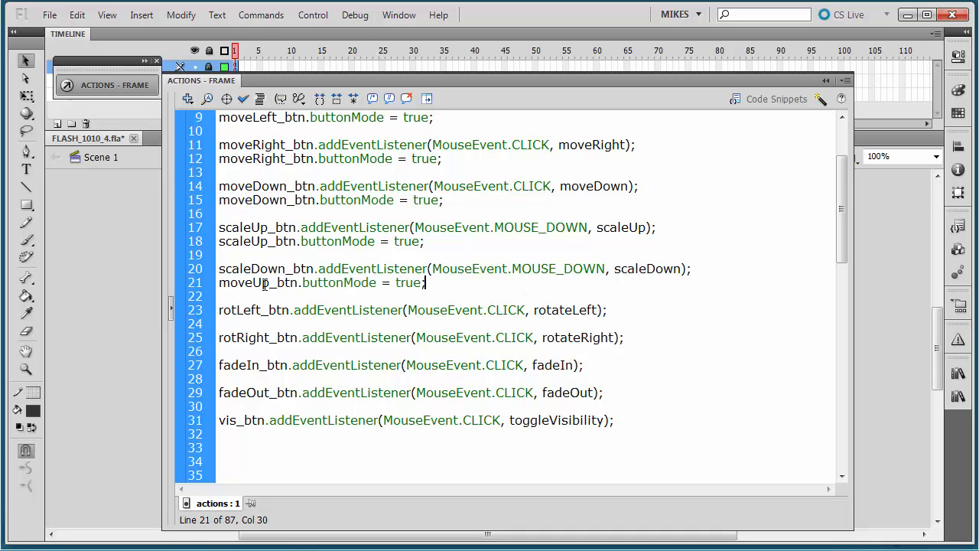
{"action": "left_click", "coordinate": [264, 284]}
{"action": "key", "text": "BackSpace"}
{"action": "key", "text": "BackSpace"}
{"action": "key", "text": "BackSpace"}
{"action": "key", "text": "BackSpace"}
{"action": "key", "text": "BackSpace"}
{"action": "key", "text": "BackSpace"}
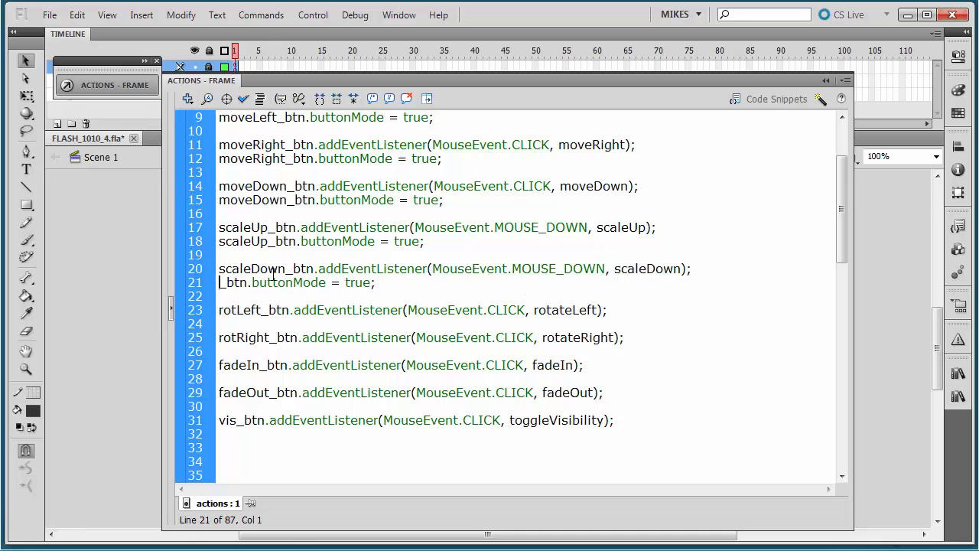
{"action": "type", "text": "scale"}
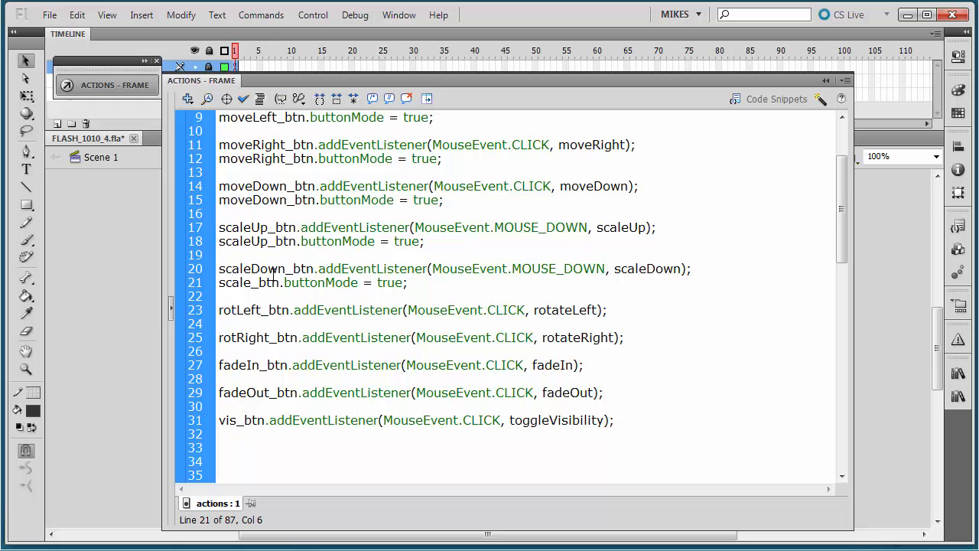
{"action": "type", "text": "Down"}
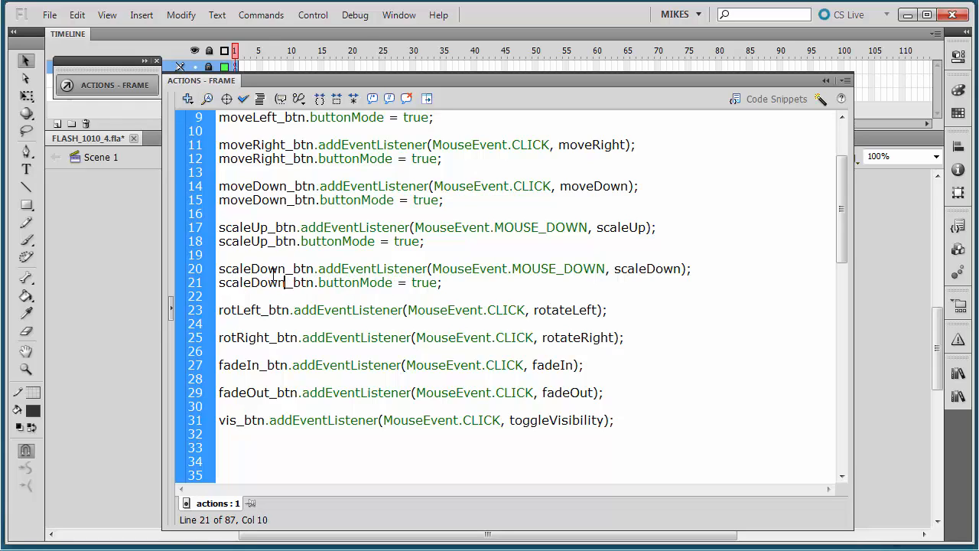
Paste the buttonMode line below the rotLeft_btn listener and edit it to rotLeft_btn.buttonMode = true; with a capital L
{"action": "left_click", "coordinate": [617, 308]}
{"action": "key", "text": "Return"}
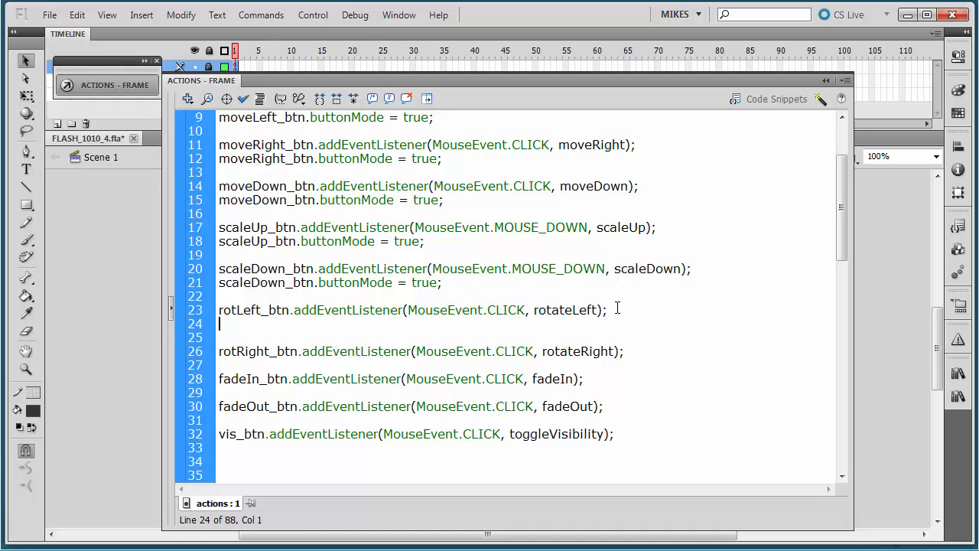
{"action": "type", "text": "moveUp_btn.buttonMode = true;"}
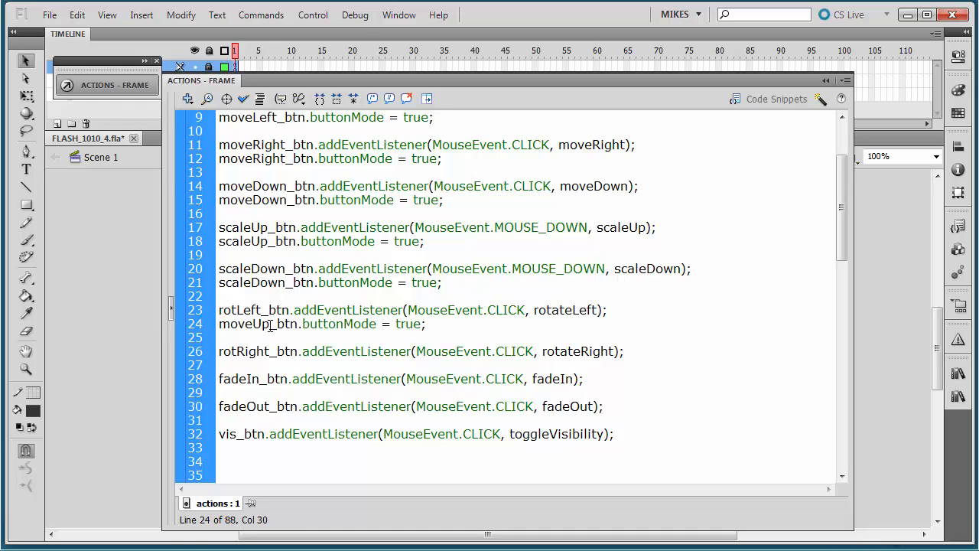
{"action": "left_click", "coordinate": [270, 325]}
{"action": "key", "text": "BackSpace"}
{"action": "key", "text": "BackSpace"}
{"action": "key", "text": "BackSpace"}
{"action": "key", "text": "BackSpace"}
{"action": "key", "text": "BackSpace"}
{"action": "key", "text": "BackSpace"}
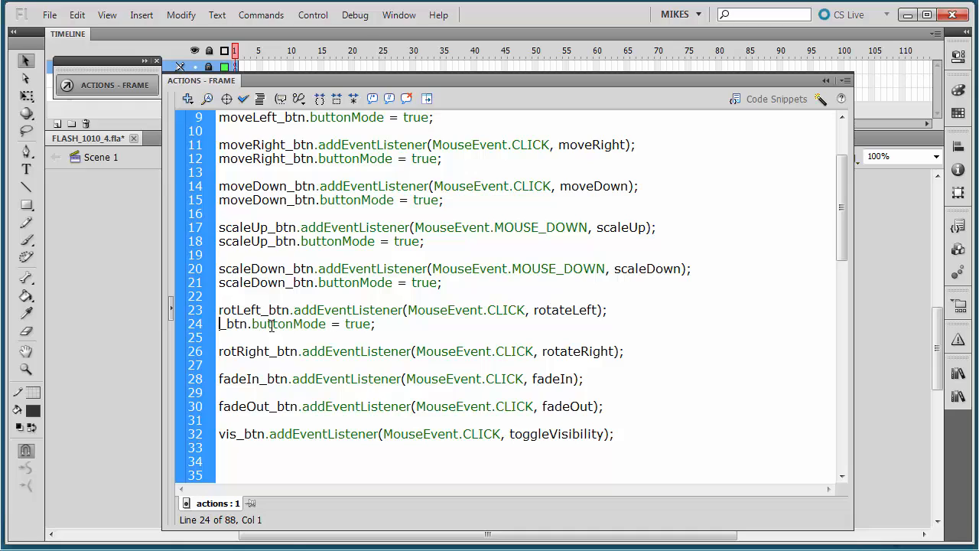
{"action": "type", "text": "rotlef"}
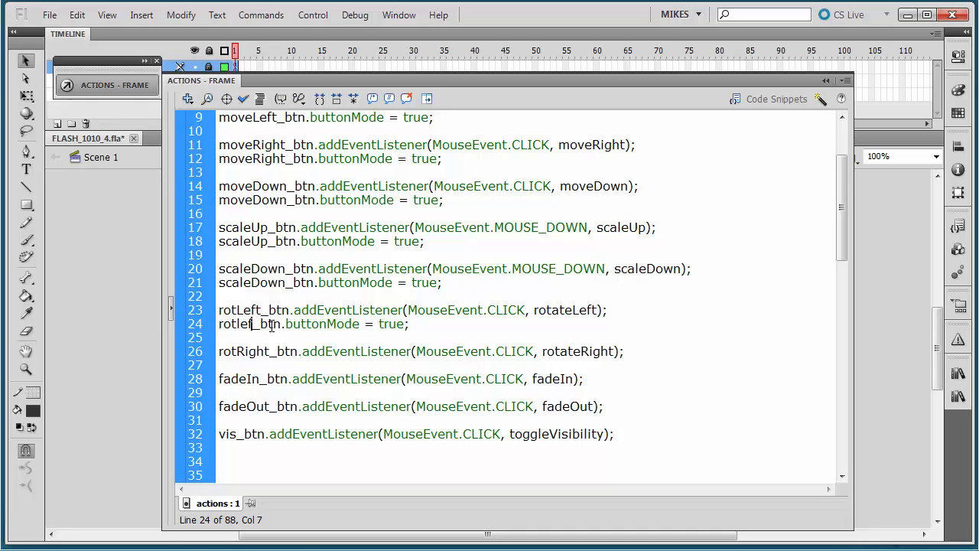
{"action": "type", "text": "t"}
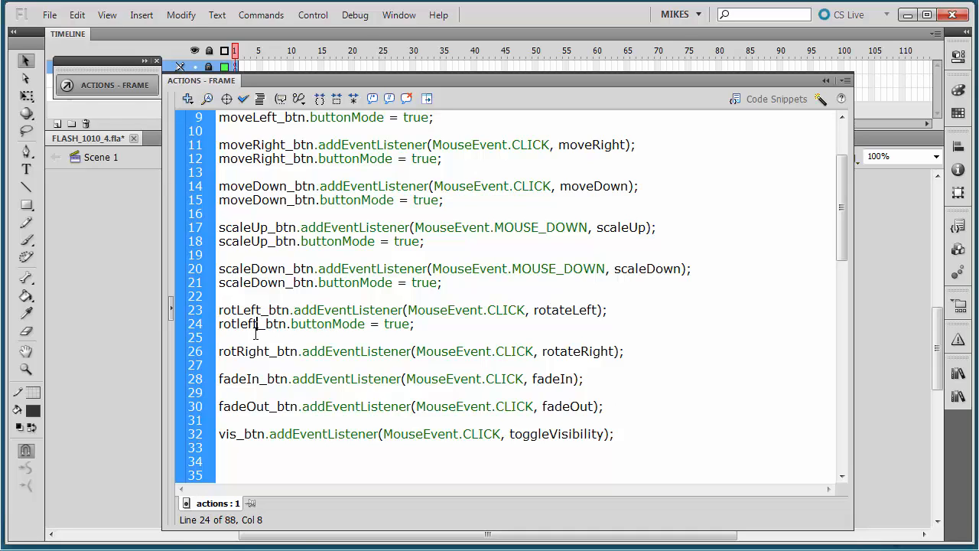
{"action": "left_click", "coordinate": [243, 326]}
{"action": "key", "text": "BackSpace"}
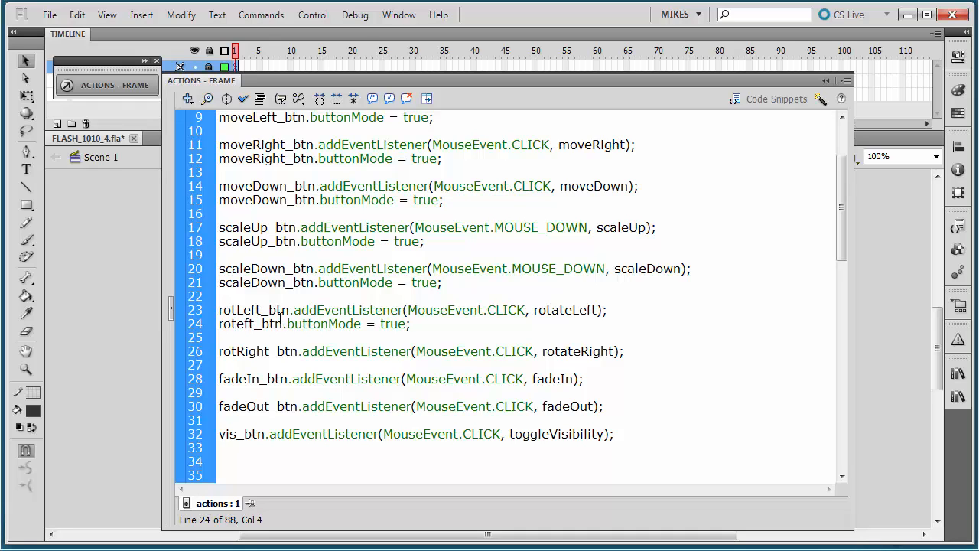
{"action": "type", "text": "L"}
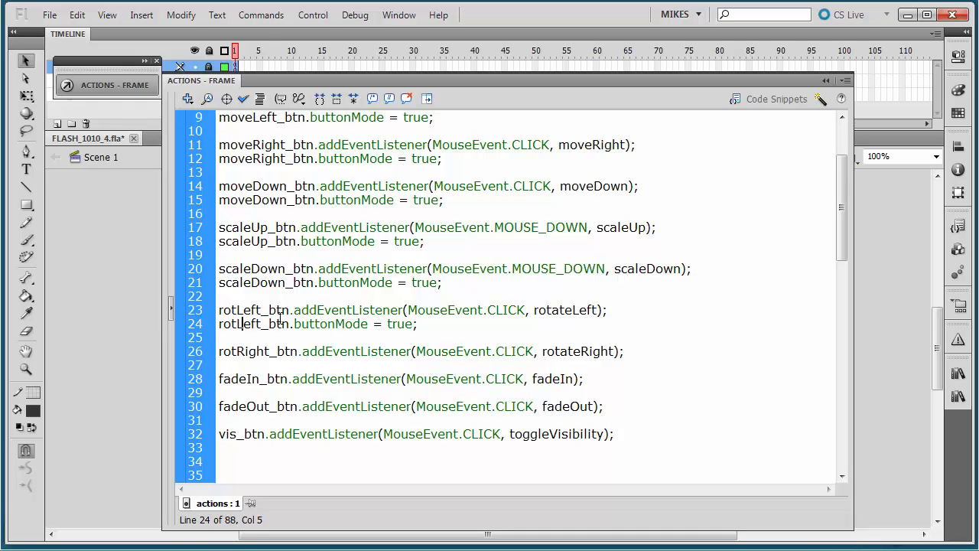
Add the copied buttonMode line under the rotRight_btn listener and change it to rotRight_btn.buttonMode = true;
{"action": "left_click", "coordinate": [628, 351]}
{"action": "key", "text": "Return"}
{"action": "type", "text": "moveUp_btn.buttonMode = true;"}
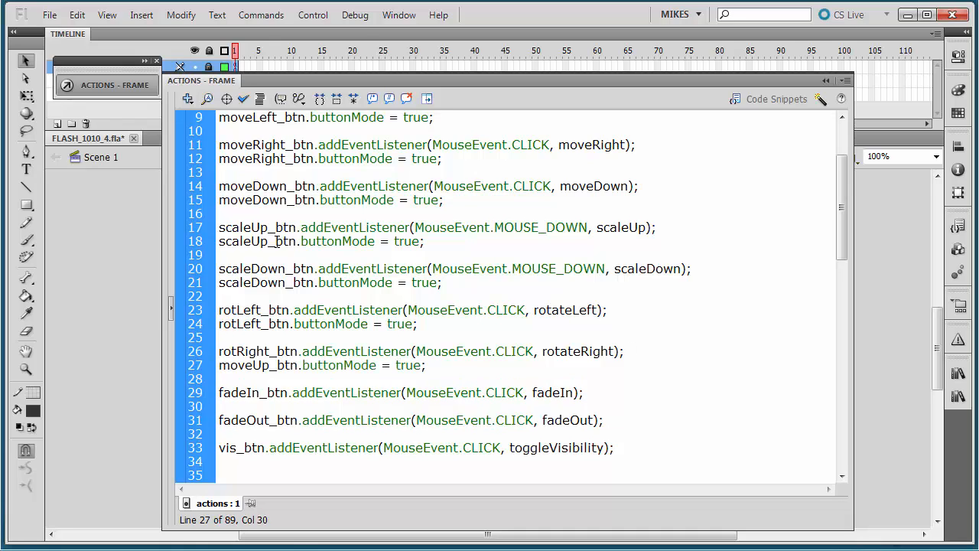
{"action": "left_click", "coordinate": [270, 366]}
{"action": "key", "text": "BackSpace"}
{"action": "key", "text": "BackSpace"}
{"action": "key", "text": "BackSpace"}
{"action": "key", "text": "BackSpace"}
{"action": "key", "text": "BackSpace"}
{"action": "key", "text": "BackSpace"}
{"action": "type", "text": "rotRi"}
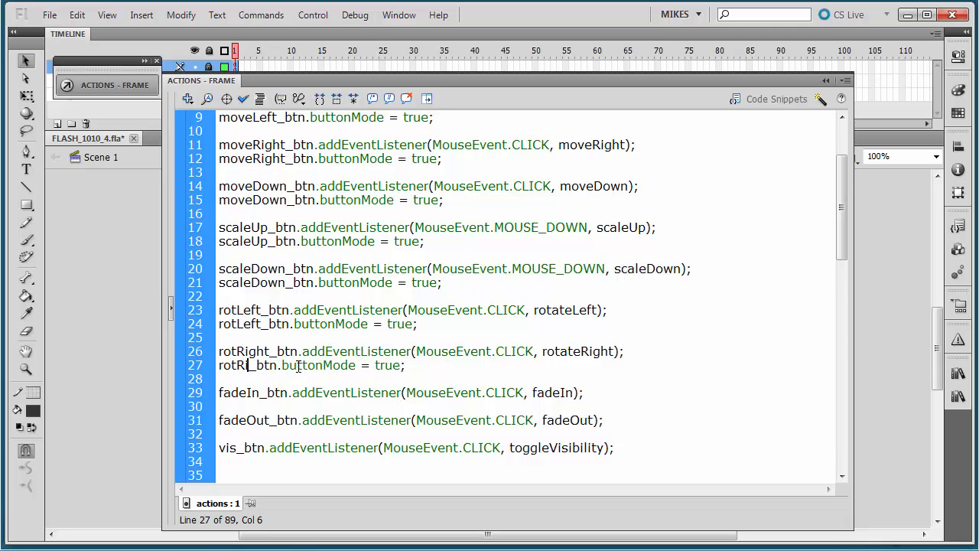
{"action": "type", "text": "ght"}
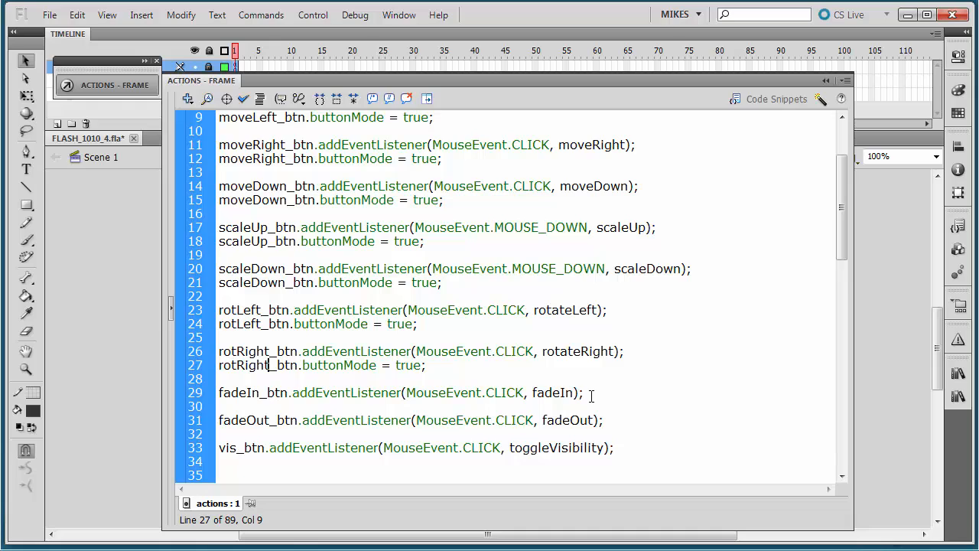
Add the copied buttonMode line under the fadeIn_btn listener and change it to fadeIn_btn.buttonMode = true;
{"action": "left_click", "coordinate": [591, 393]}
{"action": "key", "text": "Return"}
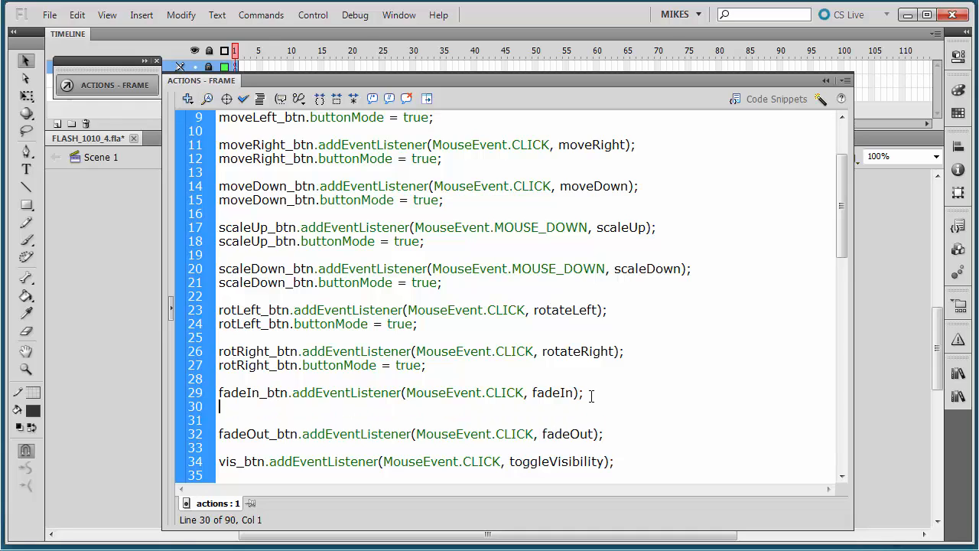
{"action": "type", "text": "moveUp_btn.buttonMode = true;"}
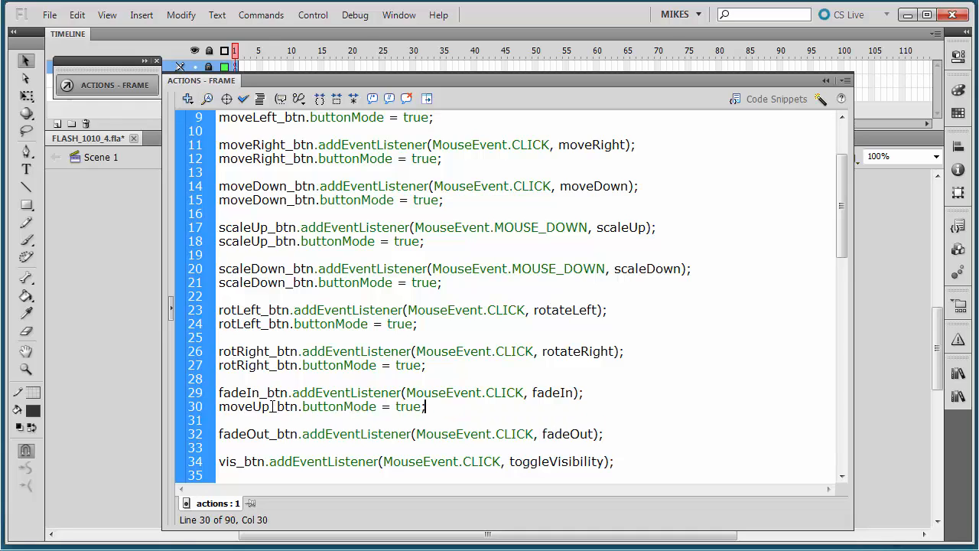
{"action": "left_click", "coordinate": [271, 406]}
{"action": "key", "text": "BackSpace"}
{"action": "key", "text": "BackSpace"}
{"action": "key", "text": "BackSpace"}
{"action": "key", "text": "BackSpace"}
{"action": "key", "text": "BackSpace"}
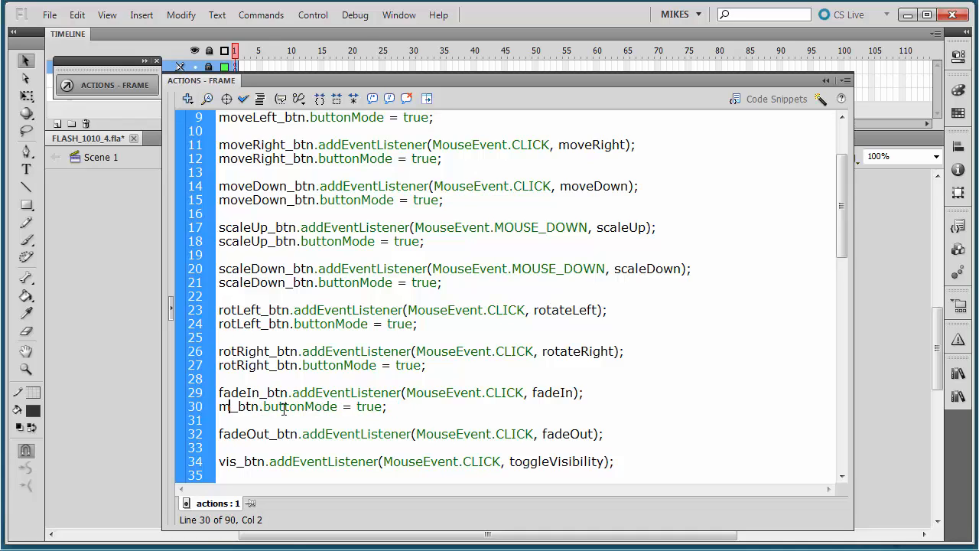
{"action": "key", "text": "BackSpace"}
{"action": "type", "text": "fade"}
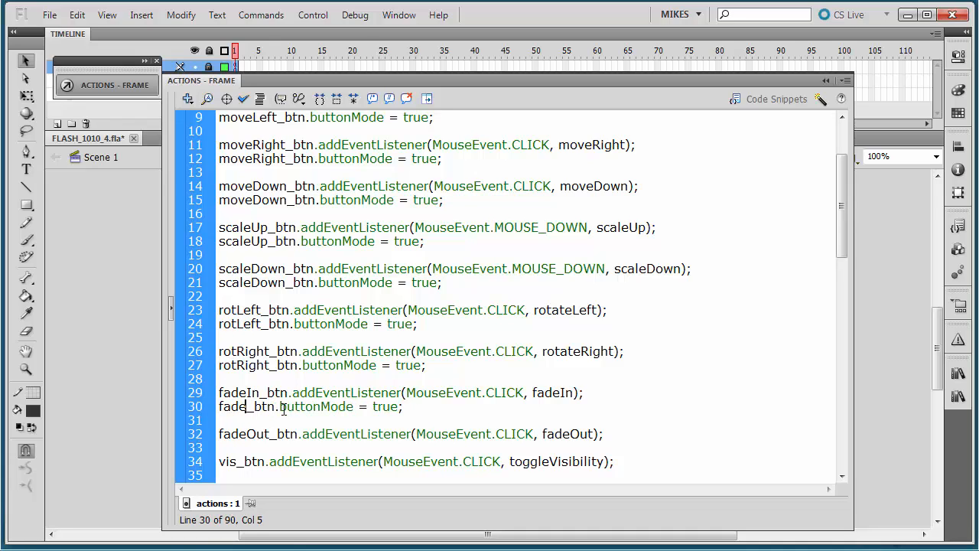
{"action": "type", "text": "In"}
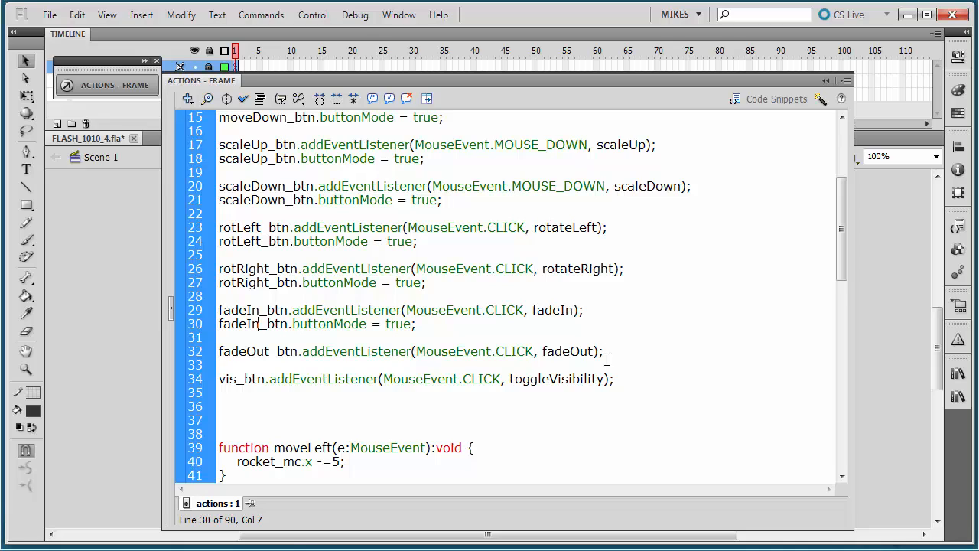
Add the copied buttonMode line under the fadeOut_btn listener and change it to fadeOut_btn.buttonMode = true;
{"action": "left_click", "coordinate": [611, 351]}
{"action": "key", "text": "Return"}
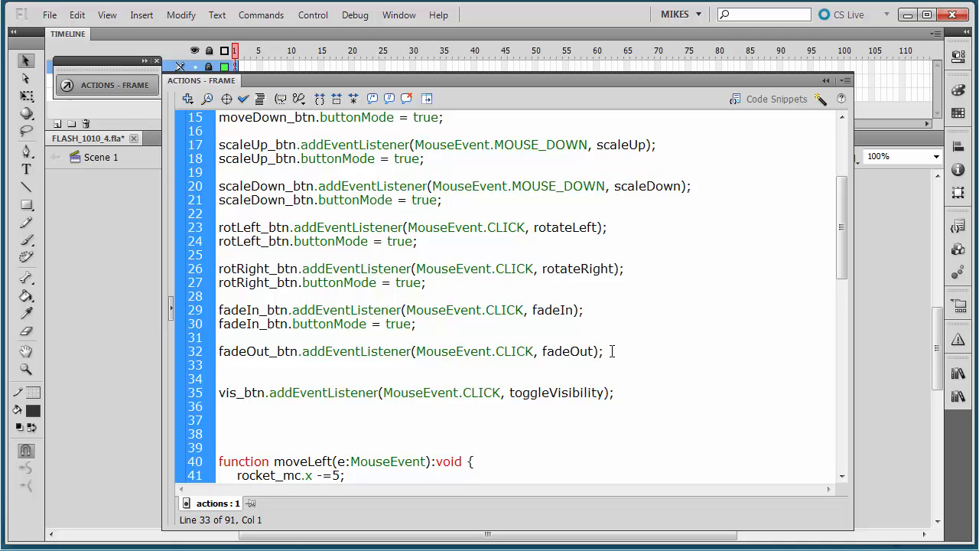
{"action": "type", "text": "moveUp_btn.buttonMode = true;"}
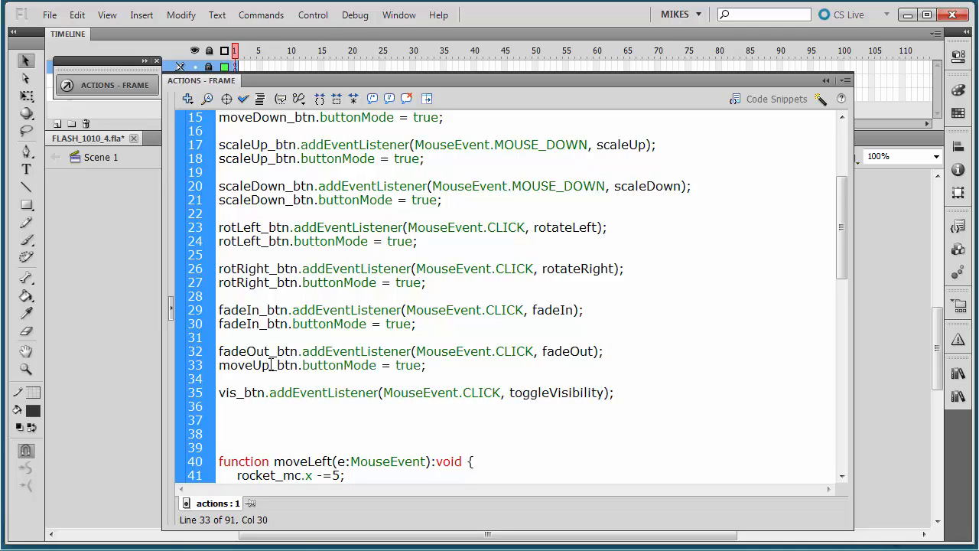
{"action": "left_click", "coordinate": [271, 365]}
{"action": "key", "text": "BackSpace"}
{"action": "key", "text": "BackSpace"}
{"action": "key", "text": "BackSpace"}
{"action": "key", "text": "BackSpace"}
{"action": "key", "text": "BackSpace"}
{"action": "key", "text": "BackSpace"}
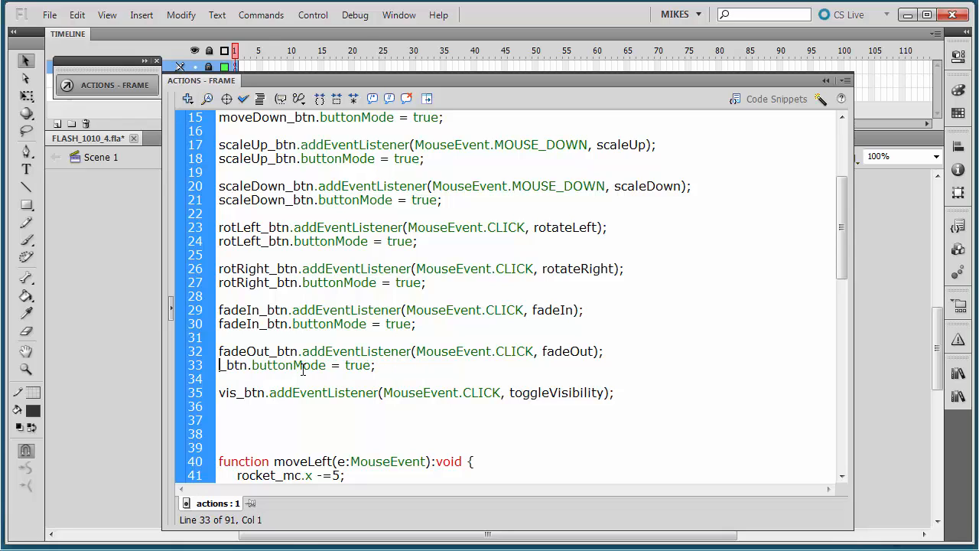
{"action": "type", "text": "fadeOut"}
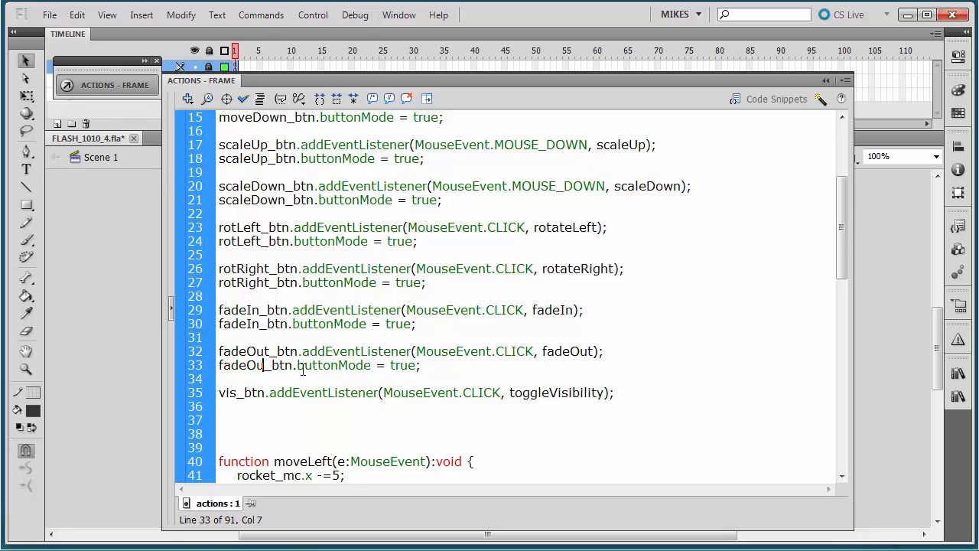
Add the copied buttonMode line under the vis_btn listener and change it to vis_btn.buttonMode = true;
{"action": "left_click", "coordinate": [619, 395]}
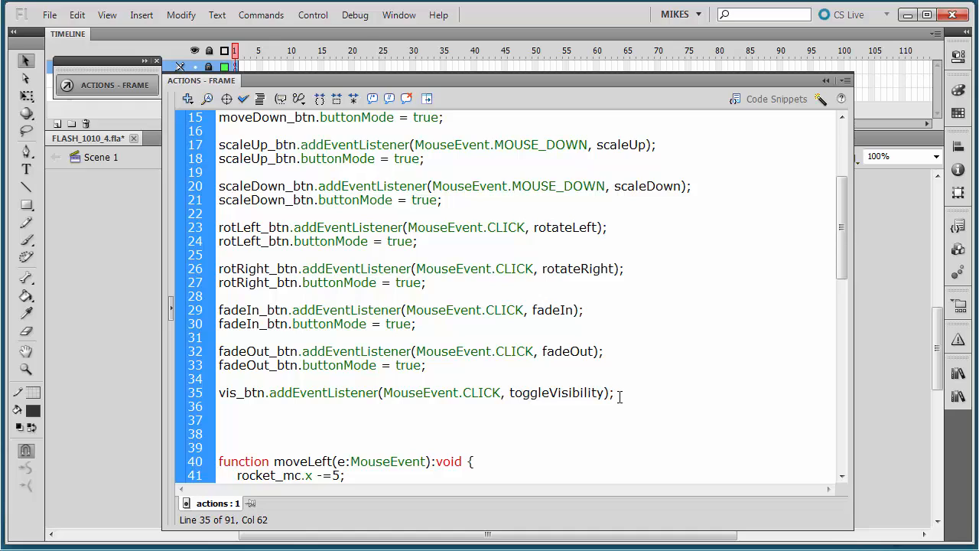
{"action": "key", "text": "Return"}
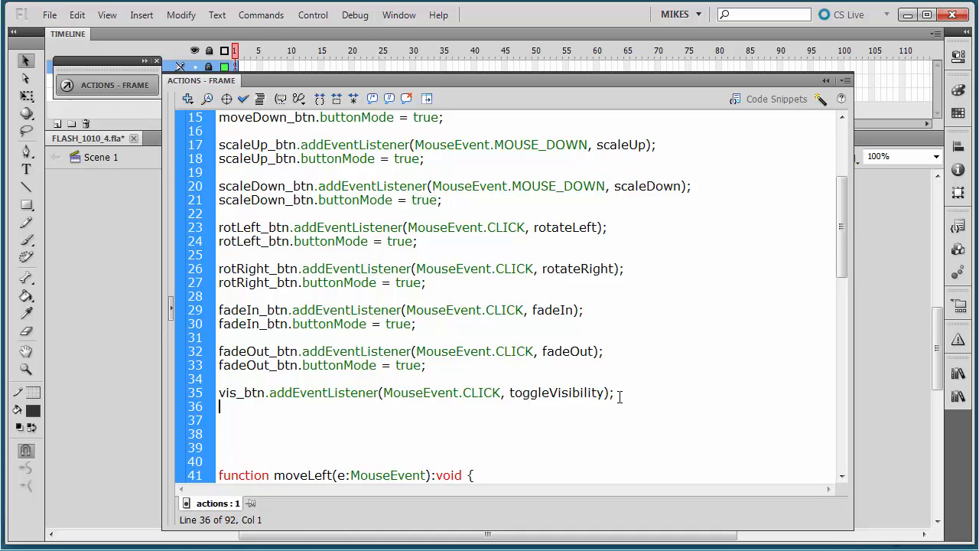
{"action": "type", "text": "moveUp_btn.buttonMode = true;"}
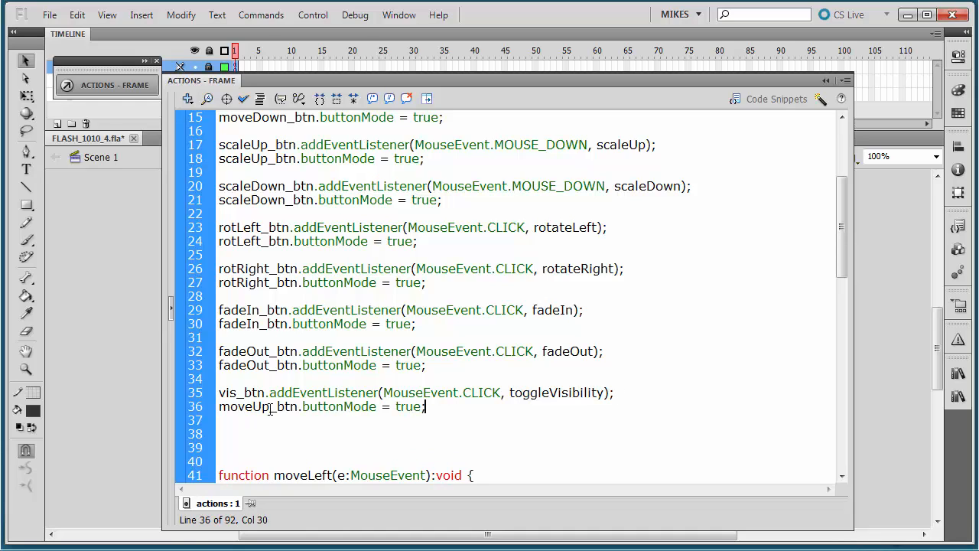
{"action": "left_click", "coordinate": [271, 408]}
{"action": "key", "text": "BackSpace"}
{"action": "key", "text": "BackSpace"}
{"action": "key", "text": "BackSpace"}
{"action": "key", "text": "BackSpace"}
{"action": "key", "text": "BackSpace"}
{"action": "key", "text": "BackSpace"}
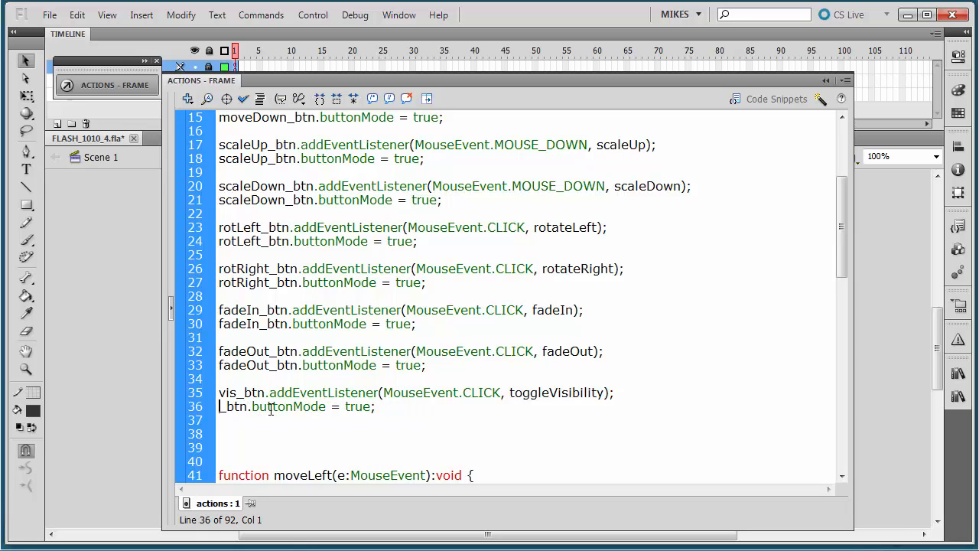
{"action": "type", "text": "vis"}
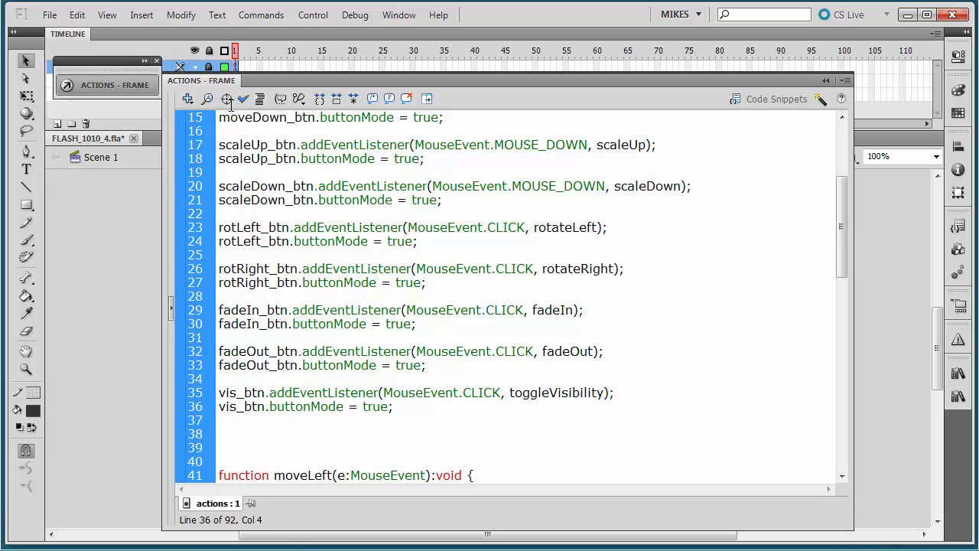
Save FLASH_1010_4.fla and collapse the script editor to reveal the stage
{"action": "left_click", "coordinate": [49, 14]}
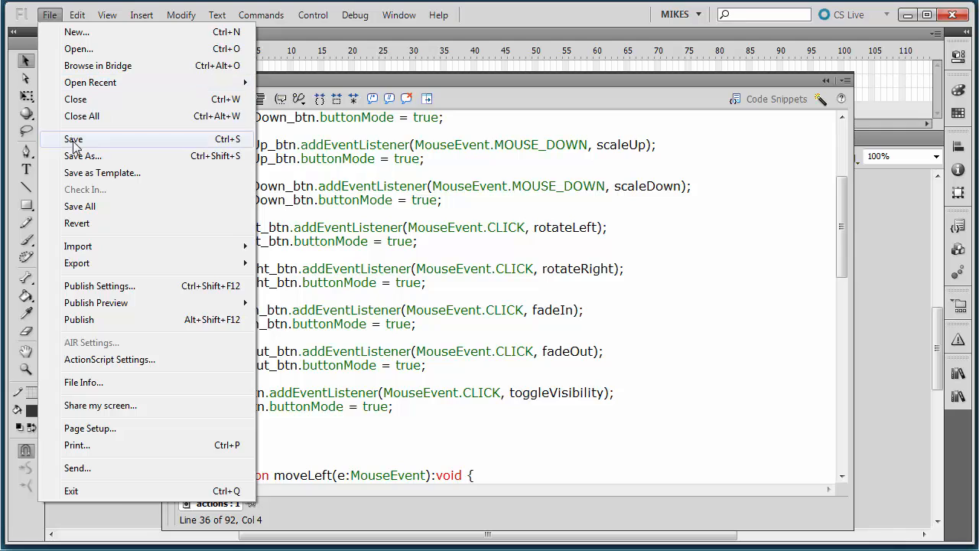
{"action": "left_click", "coordinate": [74, 140]}
{"action": "left_click", "coordinate": [603, 365]}
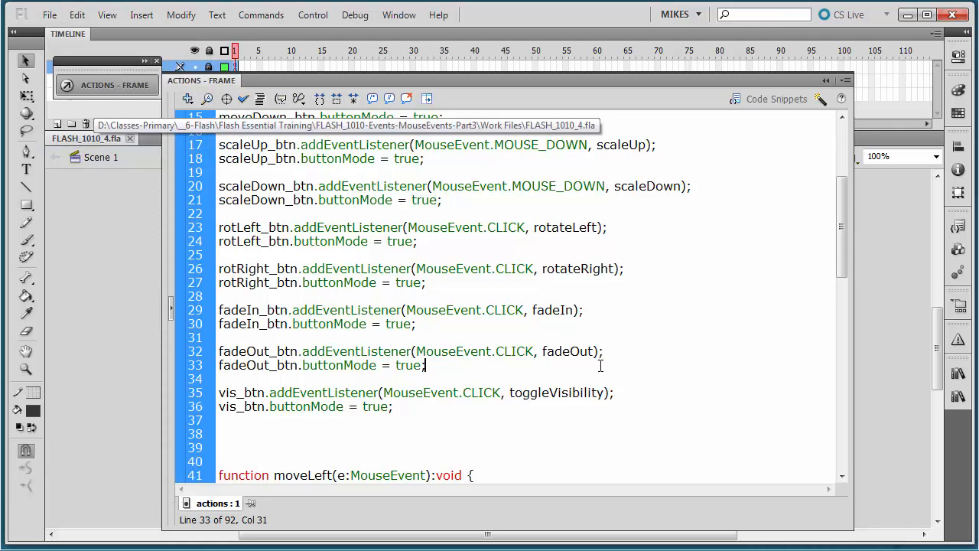
{"action": "left_click", "coordinate": [825, 80]}
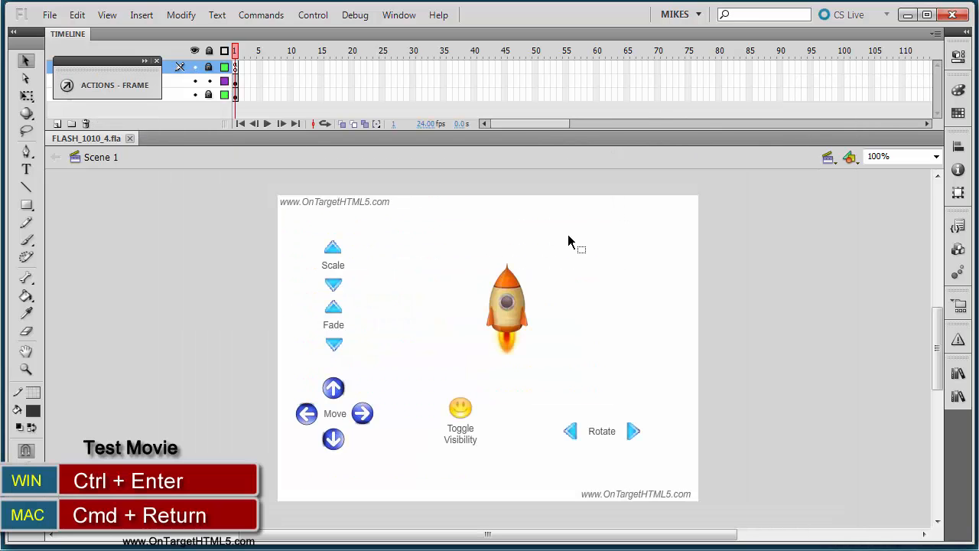
Test the movie and toggle the rocket's visibility off and back on in the preview
{"action": "key", "text": "ctrl+Return"}
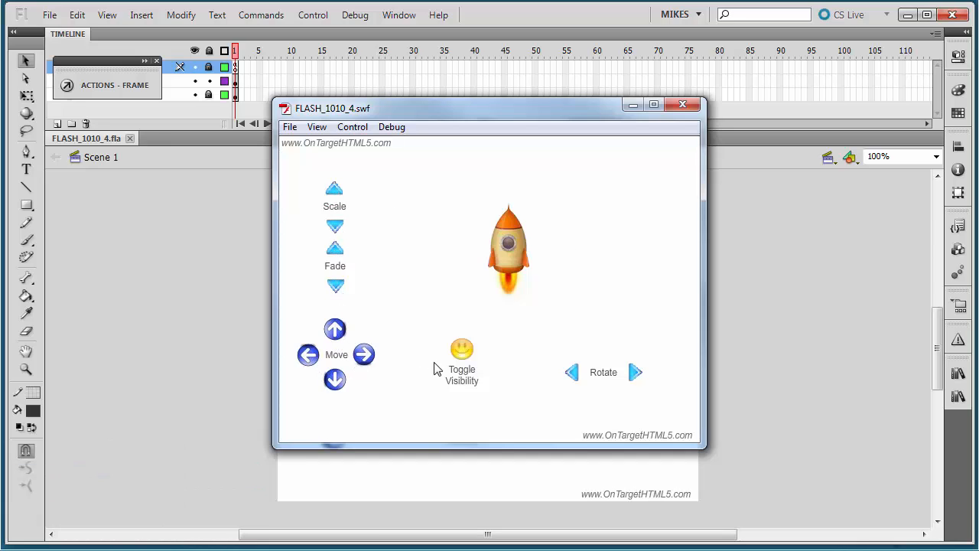
{"action": "left_click", "coordinate": [462, 358]}
{"action": "left_click", "coordinate": [461, 358]}
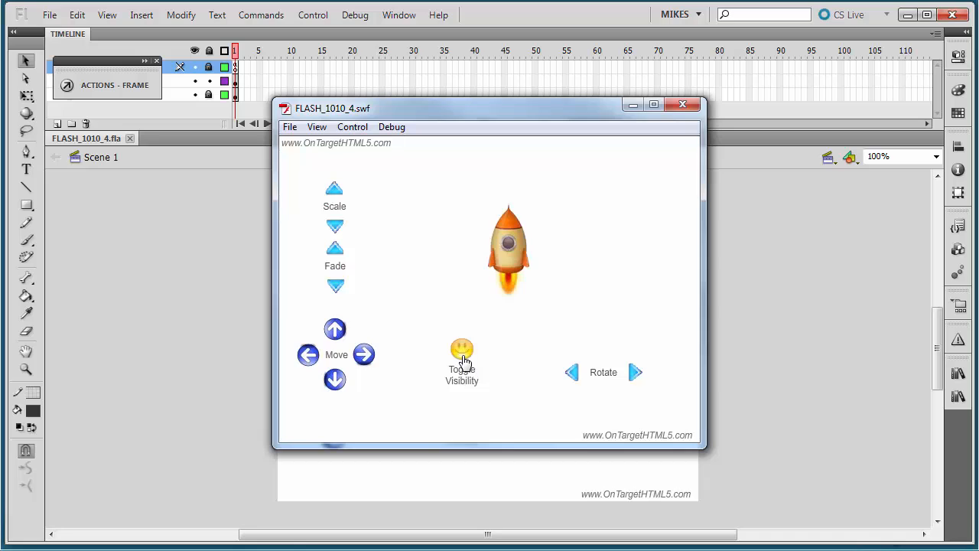
Try both Rotate buttons in the preview, turning the rocket left once and right repeatedly
{"action": "left_click", "coordinate": [573, 374]}
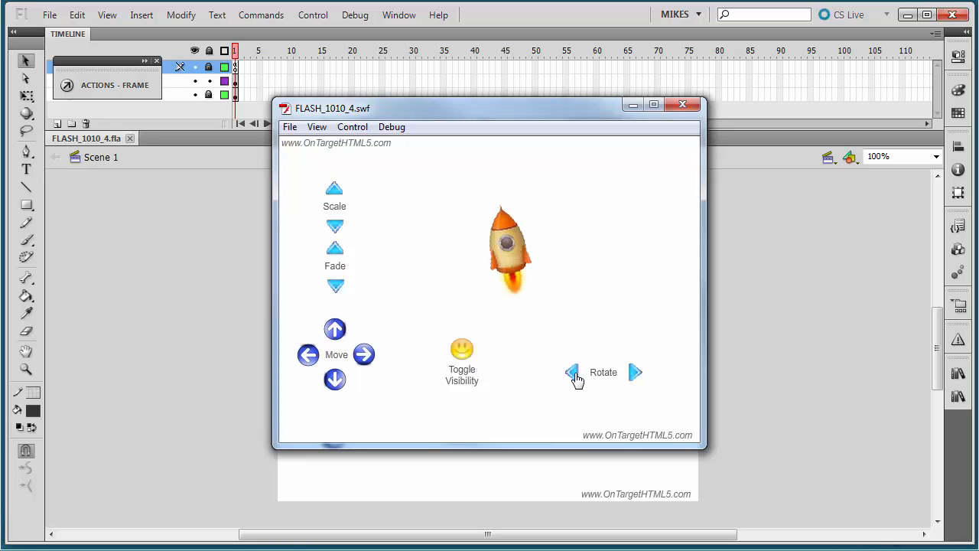
{"action": "left_click", "coordinate": [637, 375]}
{"action": "left_click", "coordinate": [637, 376]}
{"action": "left_click", "coordinate": [637, 376]}
{"action": "left_click", "coordinate": [637, 375]}
{"action": "left_click", "coordinate": [637, 376]}
{"action": "left_click", "coordinate": [637, 376]}
{"action": "left_click", "coordinate": [637, 376]}
{"action": "left_click", "coordinate": [637, 375]}
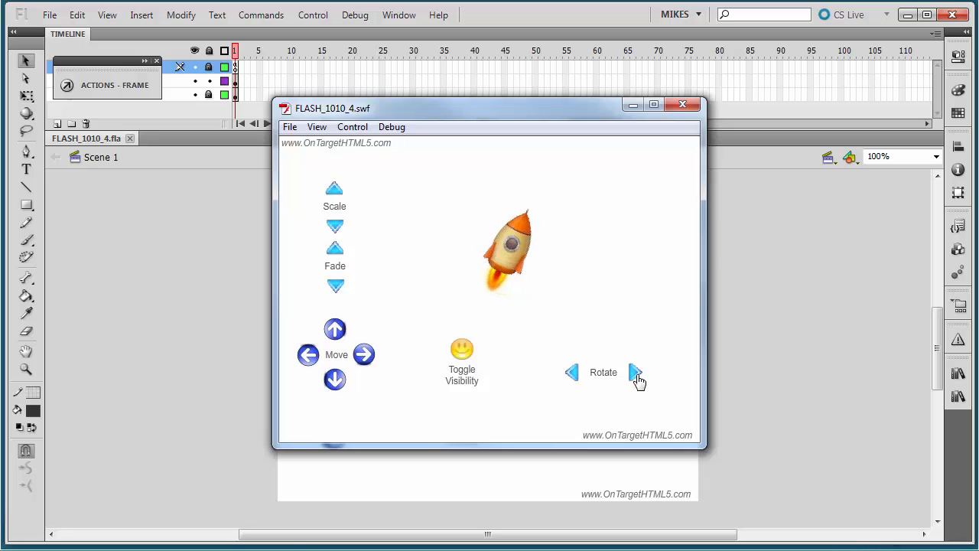
{"action": "left_click", "coordinate": [637, 376]}
Try both Fade buttons in the preview, fading the rocket out and back in
{"action": "left_click", "coordinate": [338, 289]}
{"action": "left_click", "coordinate": [337, 288]}
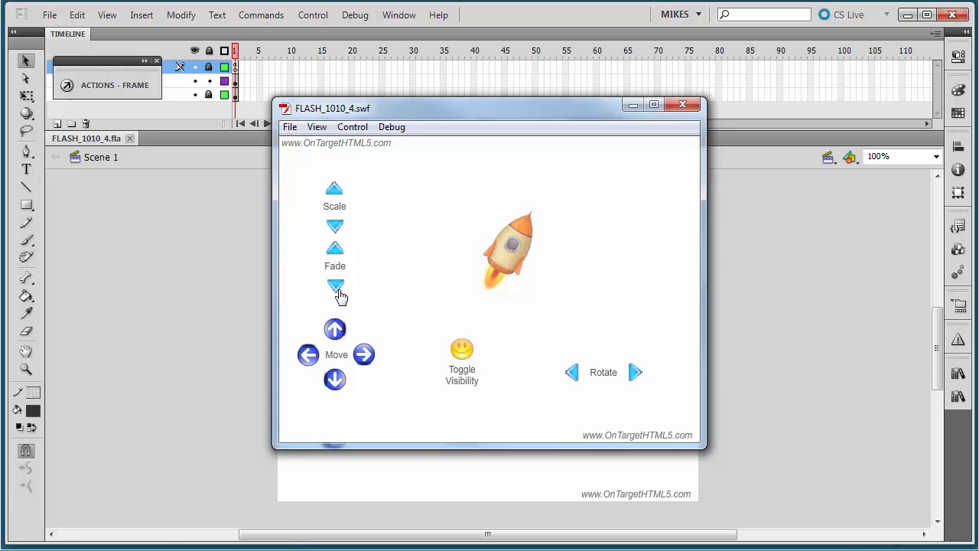
{"action": "left_click", "coordinate": [338, 288]}
{"action": "left_click", "coordinate": [335, 249]}
{"action": "left_click", "coordinate": [334, 248]}
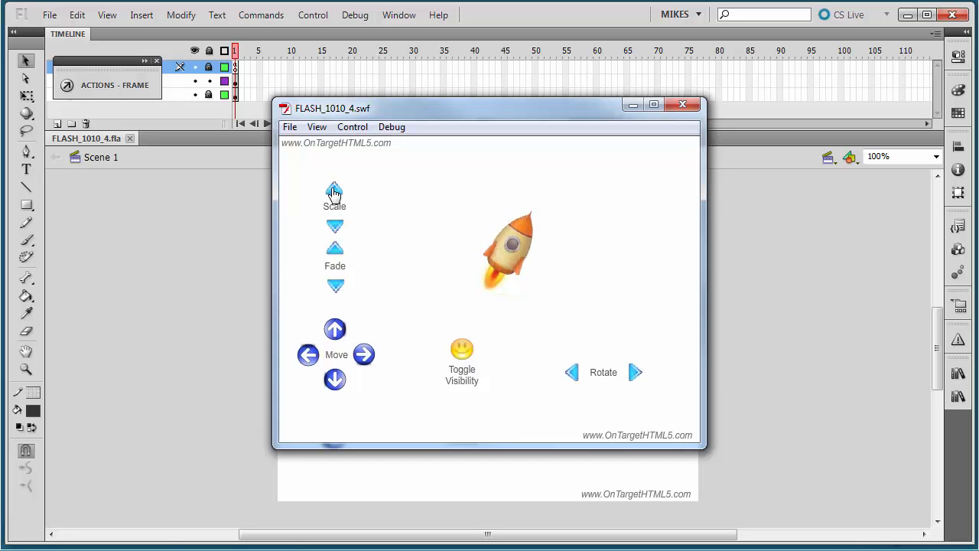
Try both Scale buttons in the preview, enlarging and shrinking the rocket, and close the test movie
{"action": "left_click", "coordinate": [334, 191]}
{"action": "left_click", "coordinate": [334, 192]}
{"action": "left_click", "coordinate": [334, 229]}
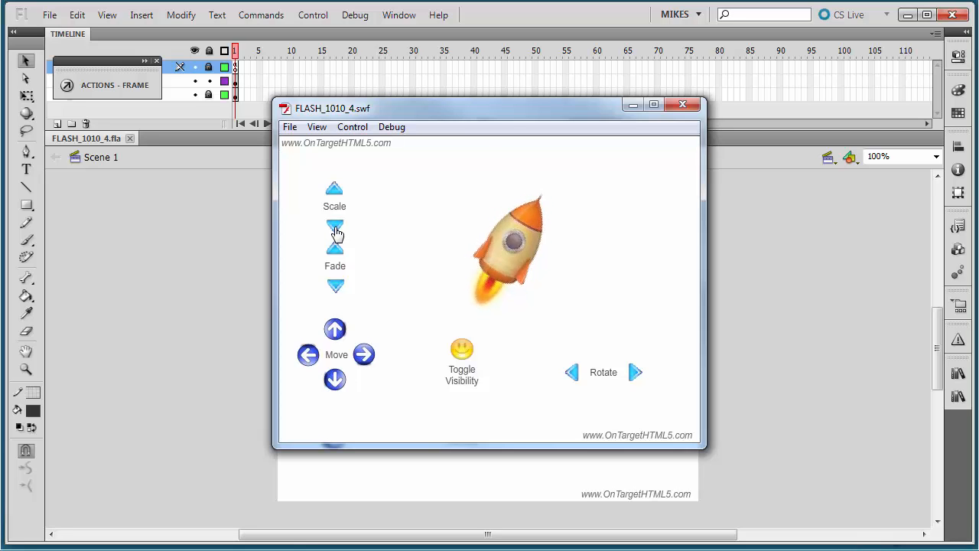
{"action": "left_click", "coordinate": [335, 230]}
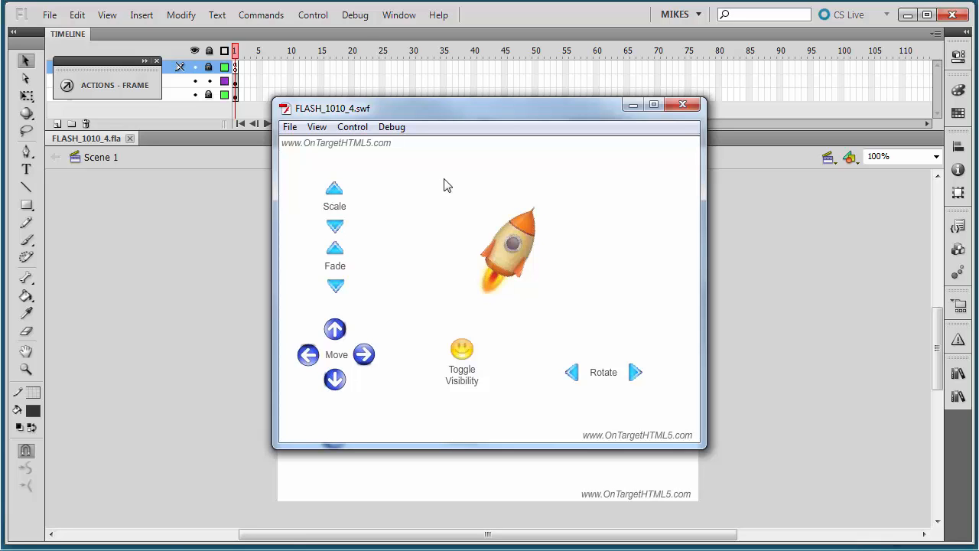
{"action": "left_click", "coordinate": [682, 104]}
Reopen the frame script and review the button listeners, the MOUSE_DOWN event on scaleUp_btn and the move functions
{"action": "left_click", "coordinate": [115, 85]}
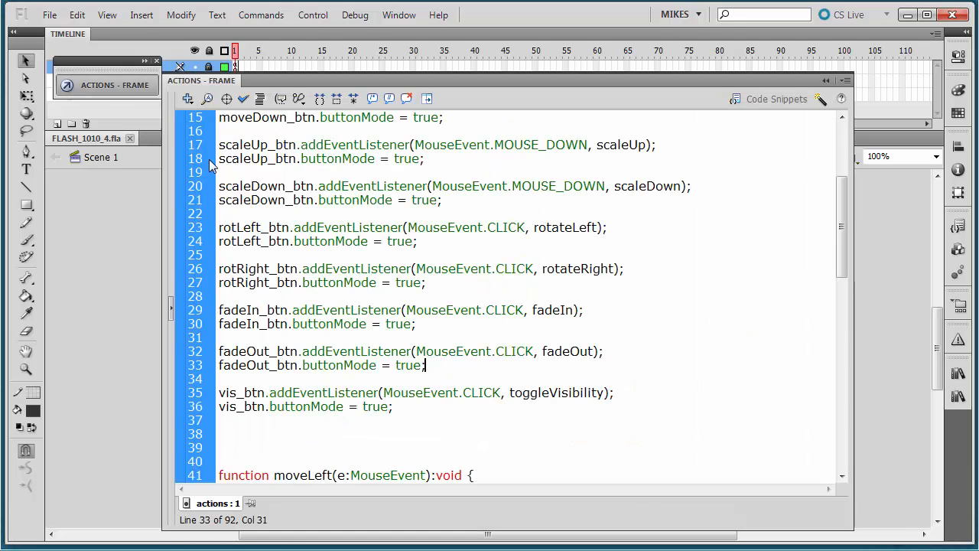
{"action": "scroll", "coordinate": [360, 288], "scroll_direction": "up", "scroll_amount": 5}
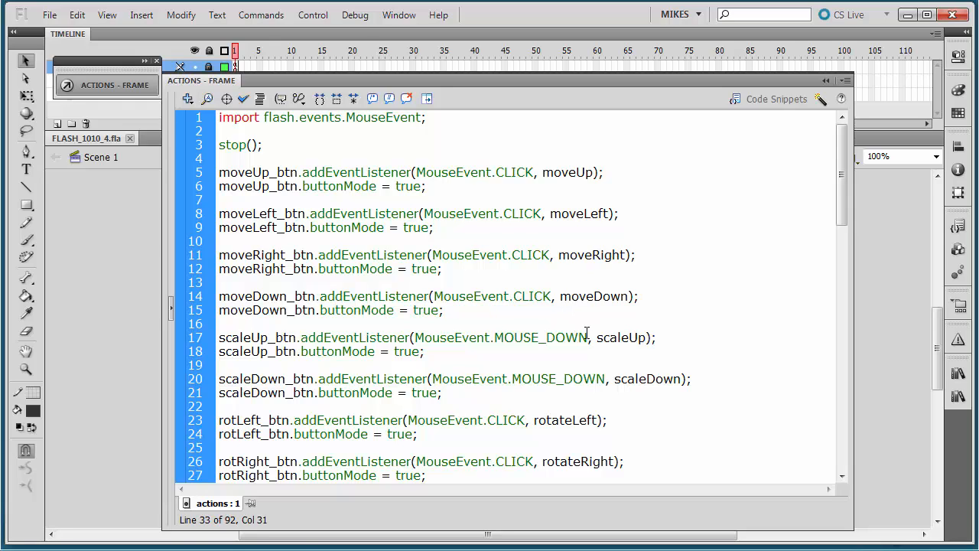
{"action": "left_click_drag", "start_coordinate": [586, 334], "coordinate": [494, 337]}
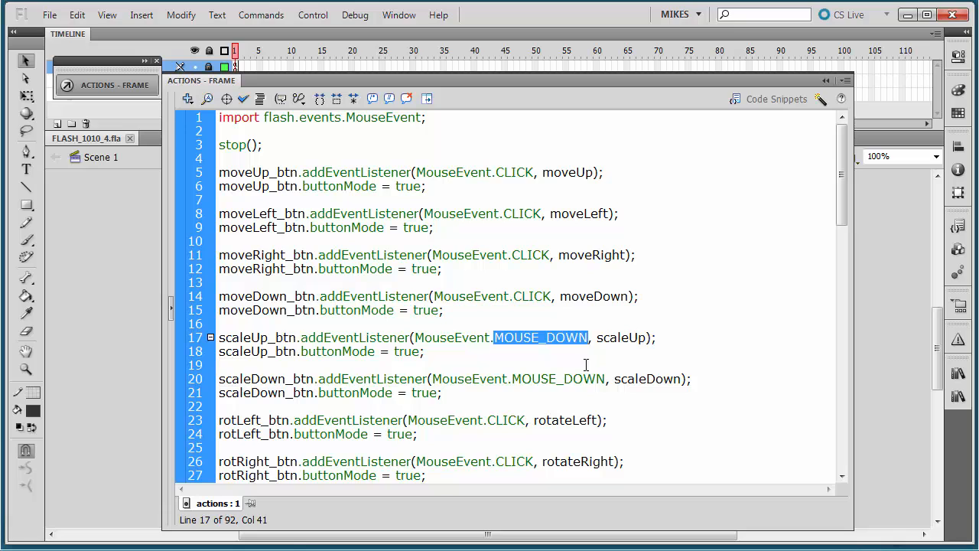
{"action": "left_click", "coordinate": [733, 341]}
{"action": "scroll", "coordinate": [730, 340], "scroll_direction": "down", "scroll_amount": 5}
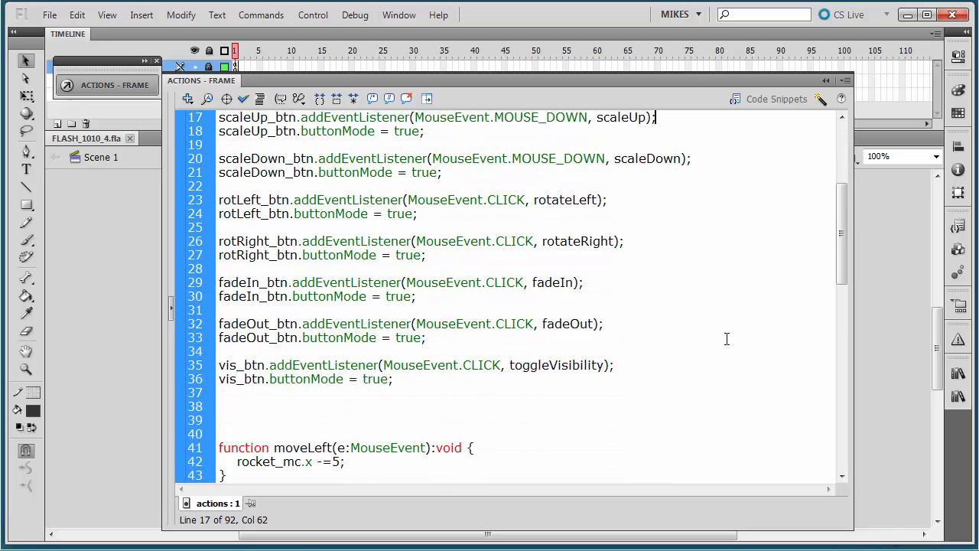
{"action": "scroll", "coordinate": [726, 338], "scroll_direction": "down", "scroll_amount": 5}
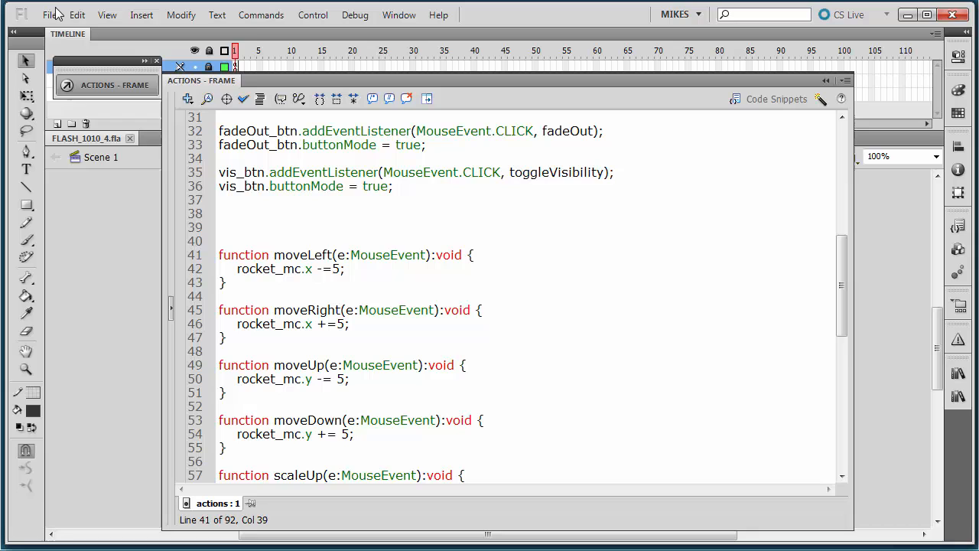
Save the document as FLASH_1010_Finished.fla in the Work Files folder
{"action": "left_click", "coordinate": [49, 14]}
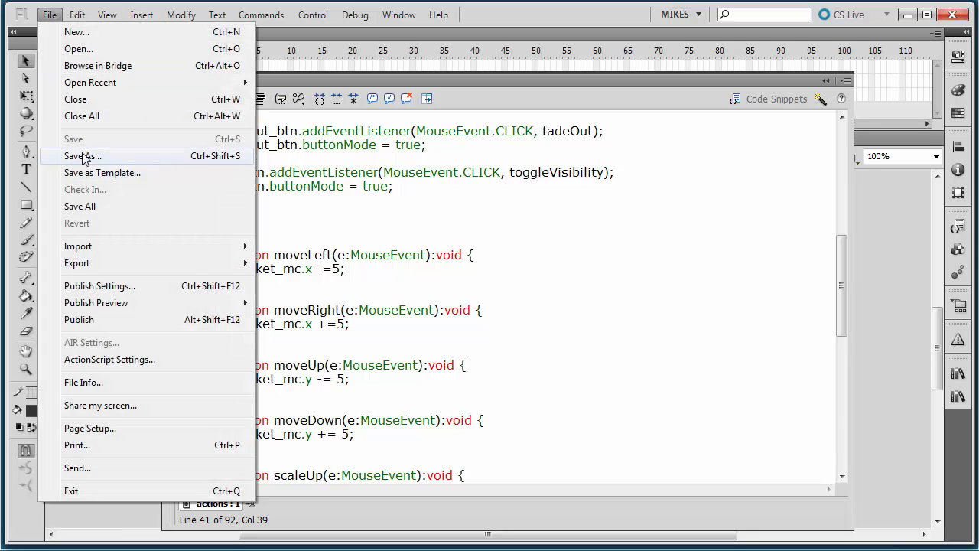
{"action": "left_click", "coordinate": [83, 156]}
{"action": "left_click", "coordinate": [373, 222]}
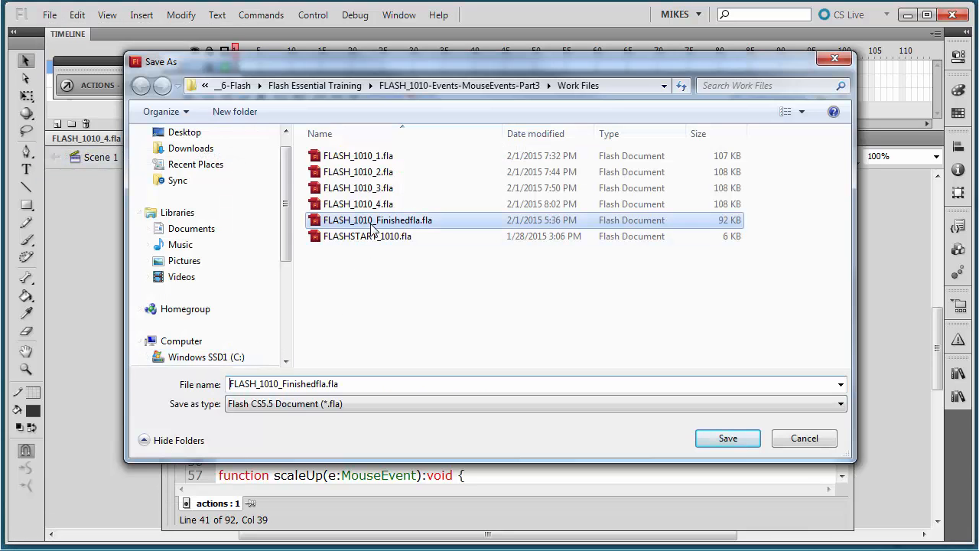
{"action": "double_click", "coordinate": [318, 383]}
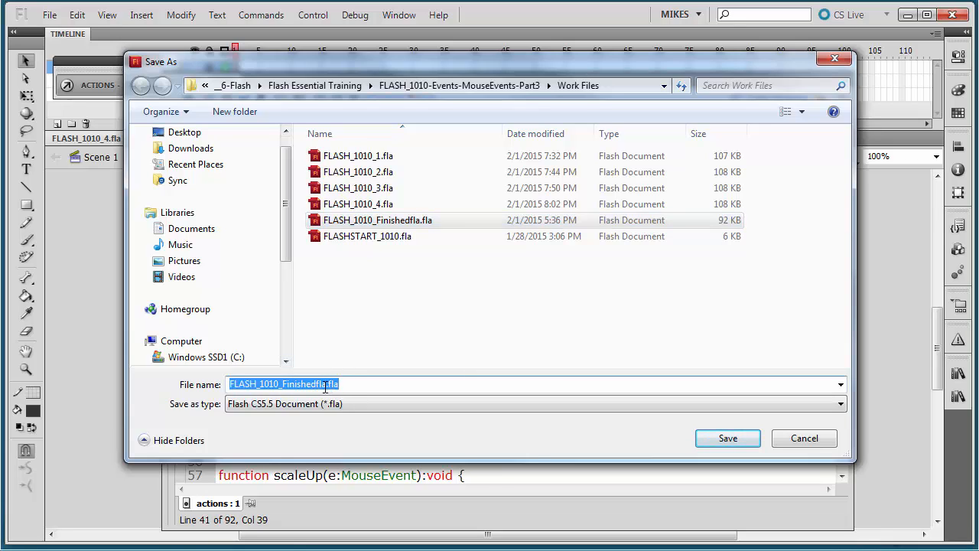
{"action": "left_click", "coordinate": [330, 384]}
{"action": "key", "text": "BackSpace"}
{"action": "key", "text": "BackSpace"}
{"action": "key", "text": "BackSpace"}
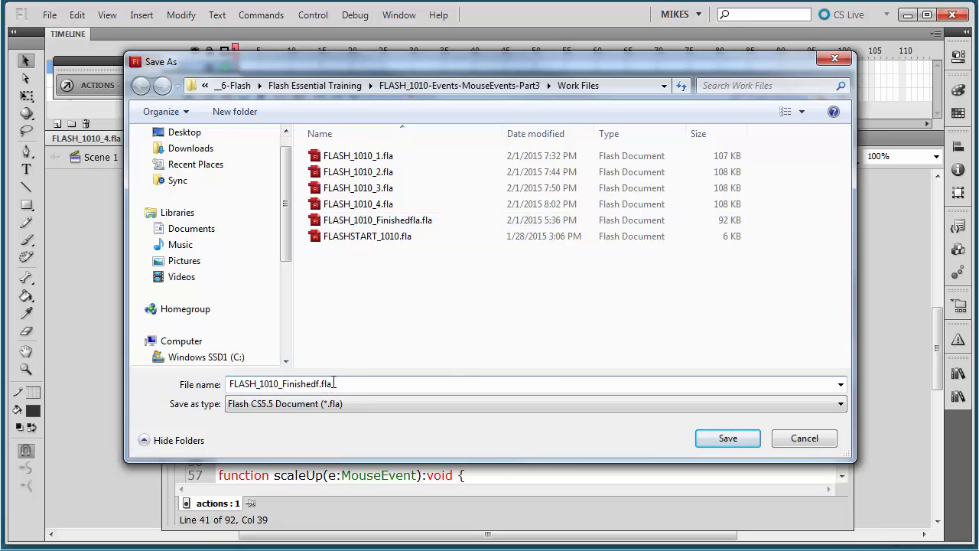
{"action": "key", "text": "BackSpace"}
{"action": "left_click", "coordinate": [718, 441]}
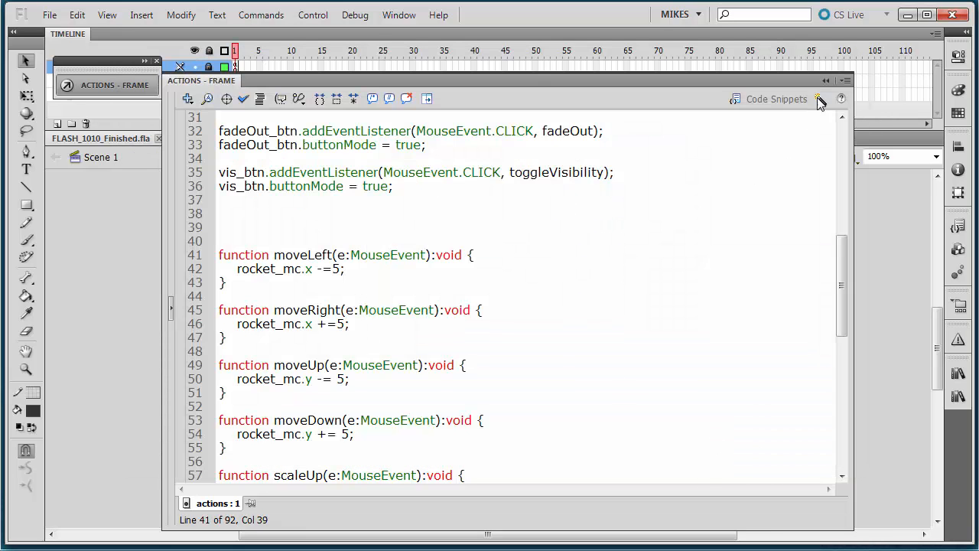
Collapse the script editor and minimize the program window to the desktop
{"action": "left_click", "coordinate": [824, 81]}
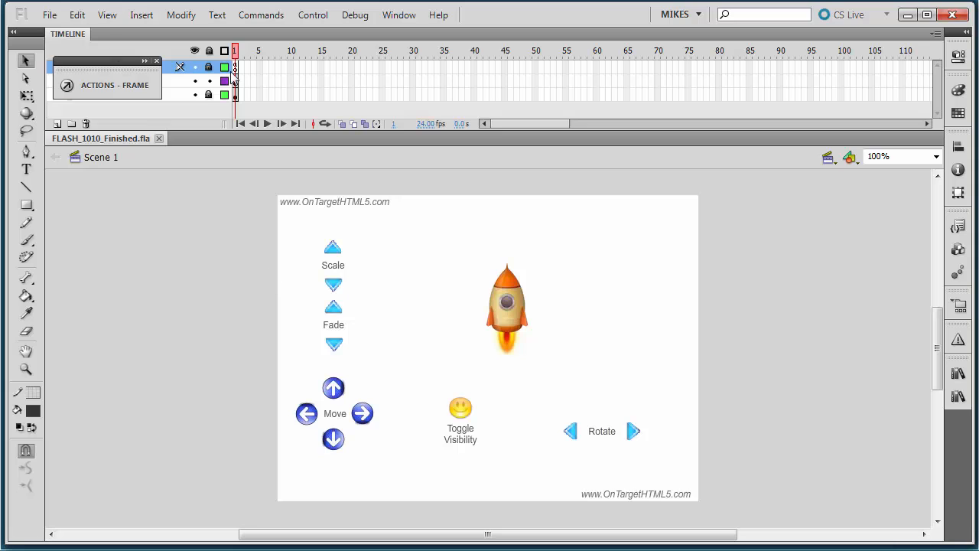
{"action": "left_click", "coordinate": [906, 17]}
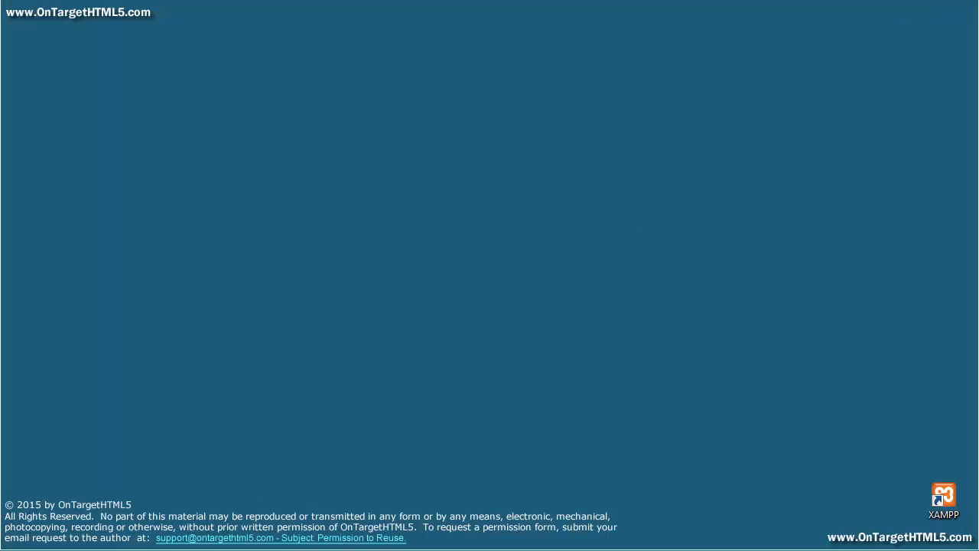